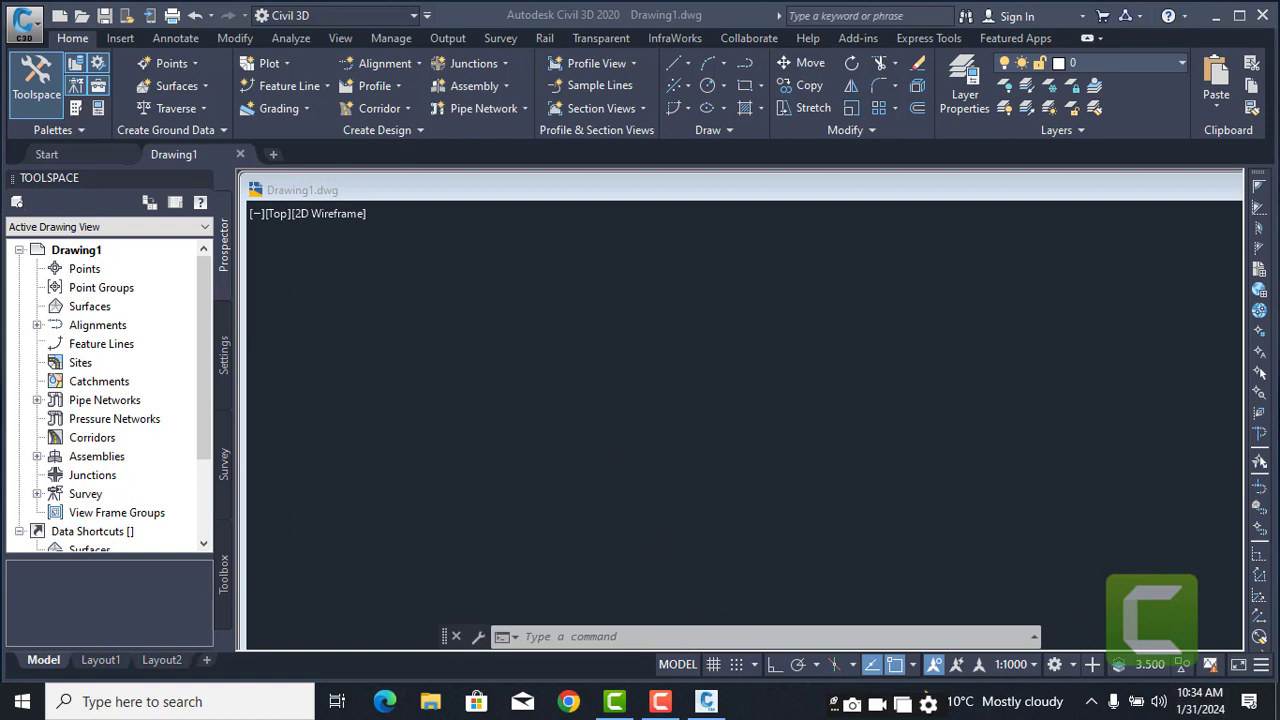
- Open the Drawing Settings for units and zone and set the drawing scale to 1:100
left_click(187, 62)
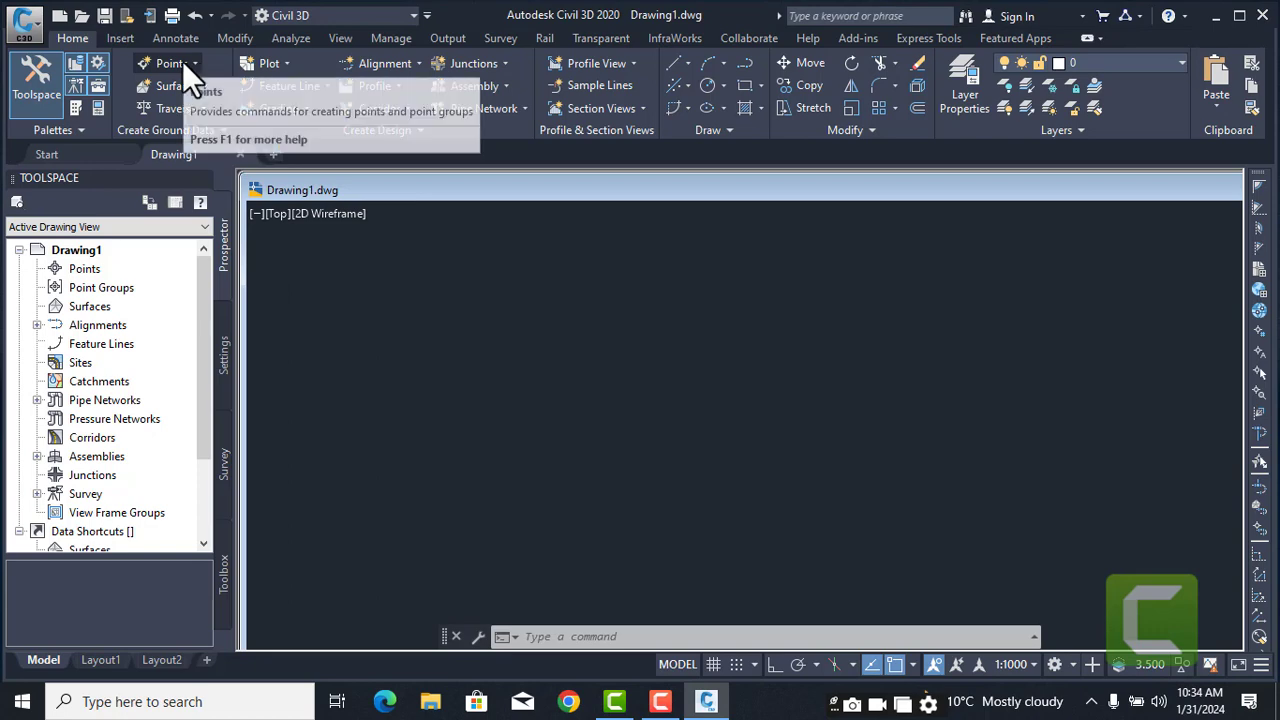
left_click(30, 22)
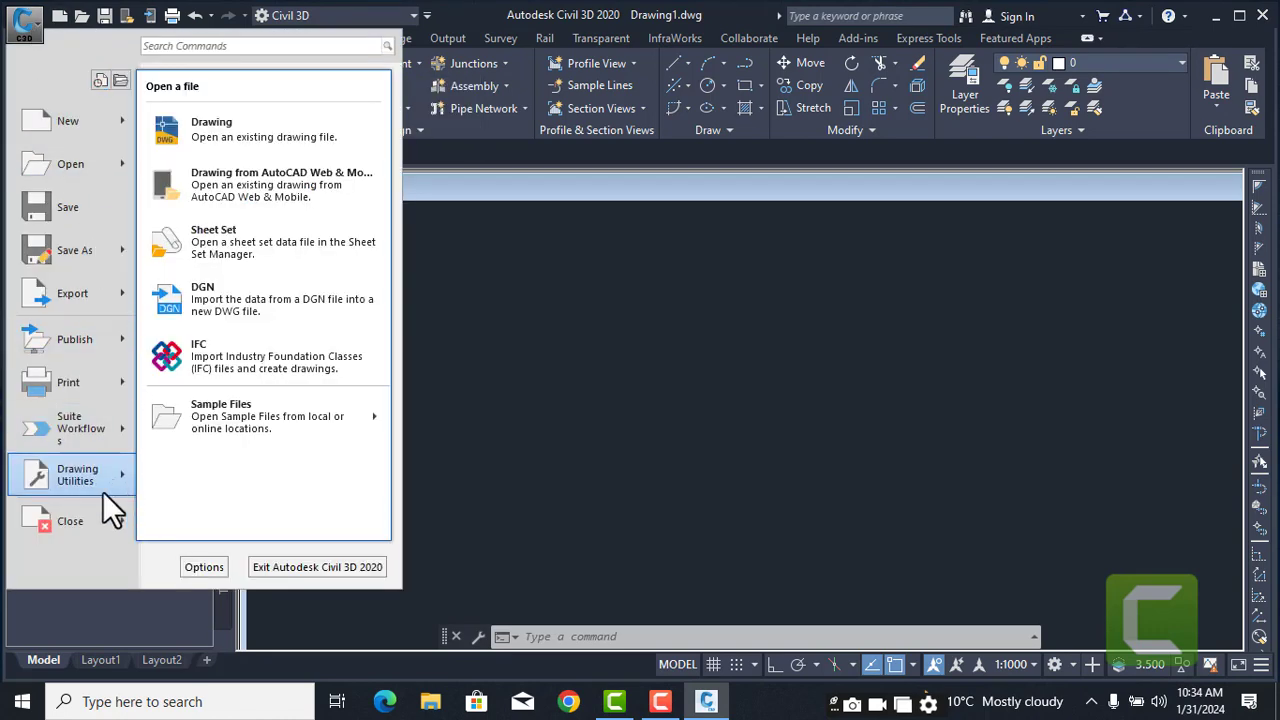
mouse_move(100, 491)
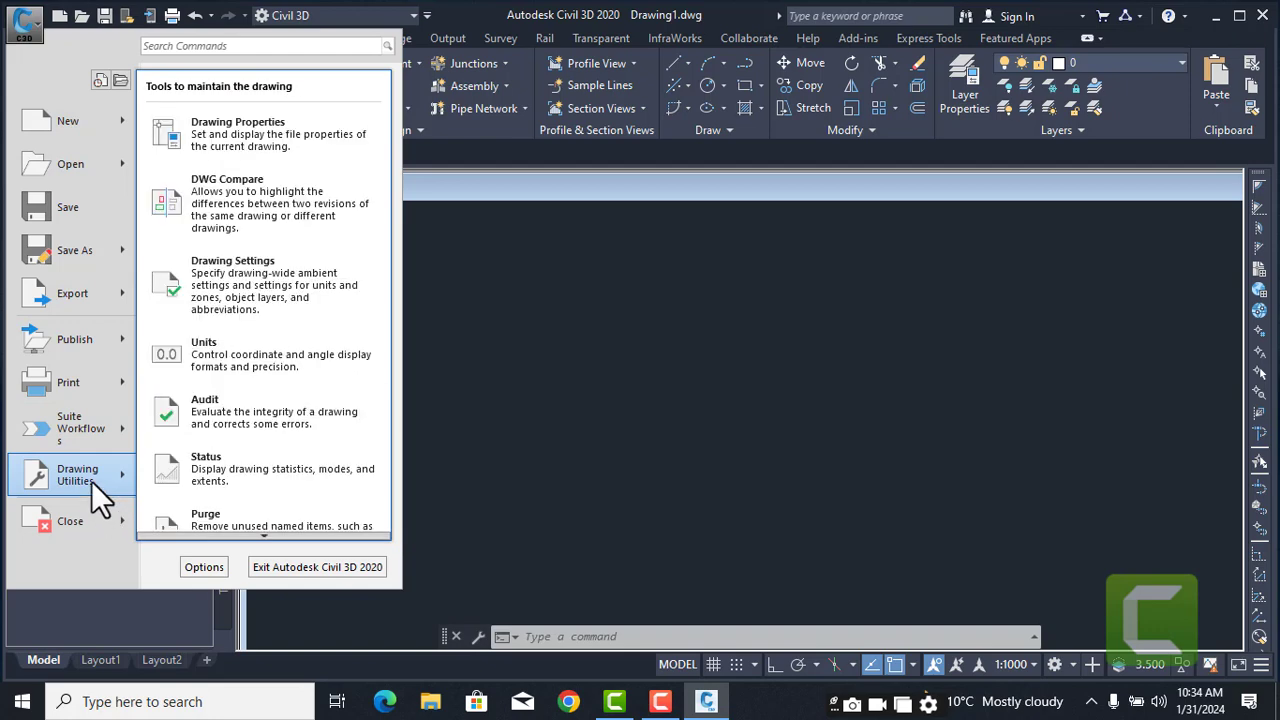
left_click(259, 272)
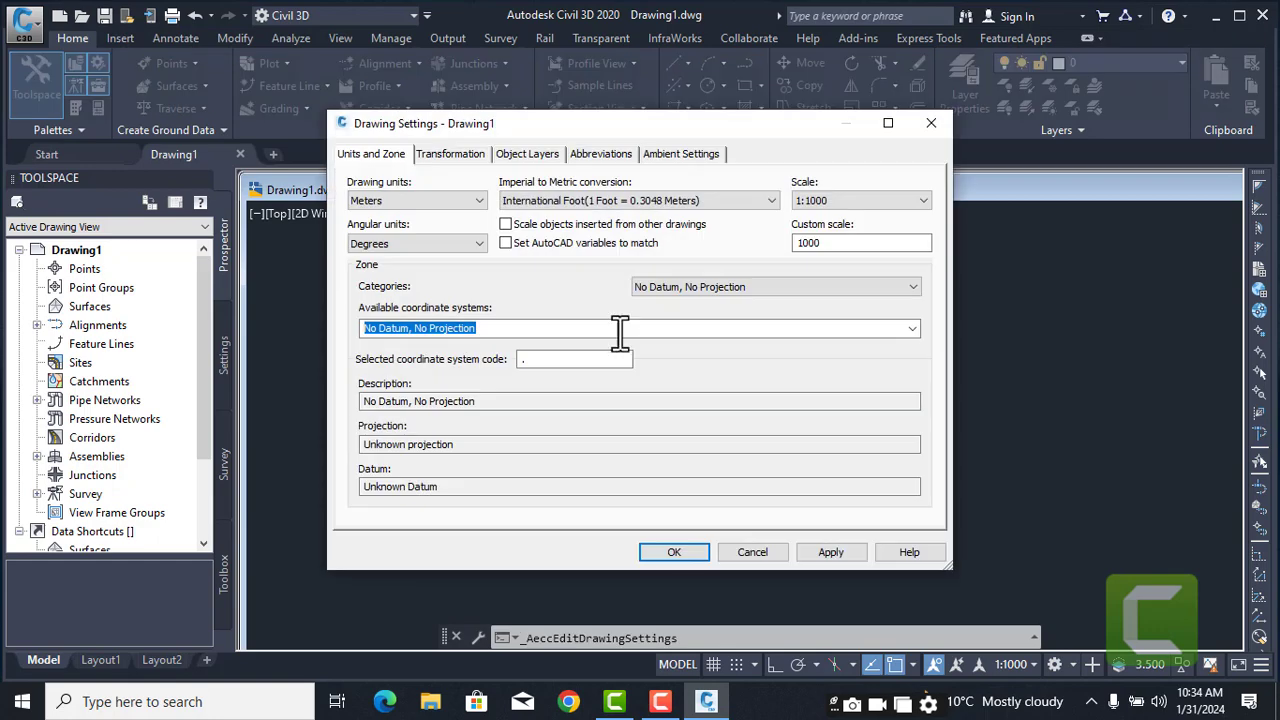
left_click(924, 202)
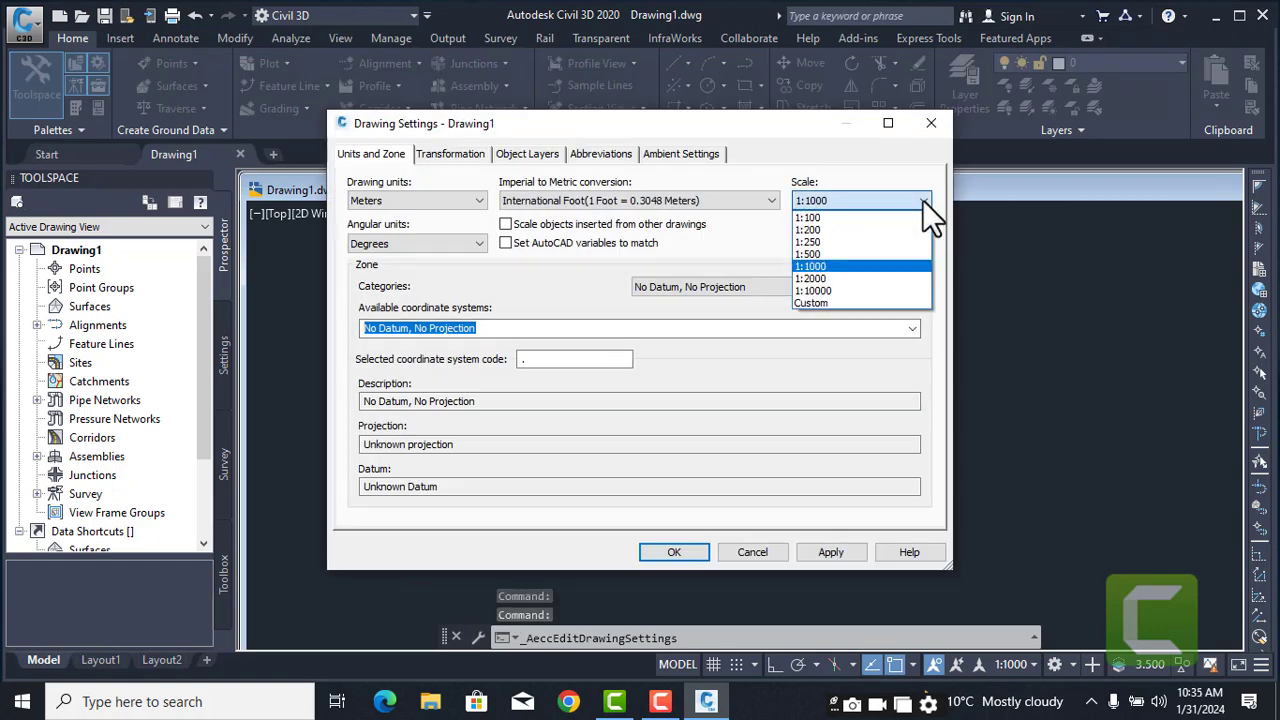
left_click(922, 200)
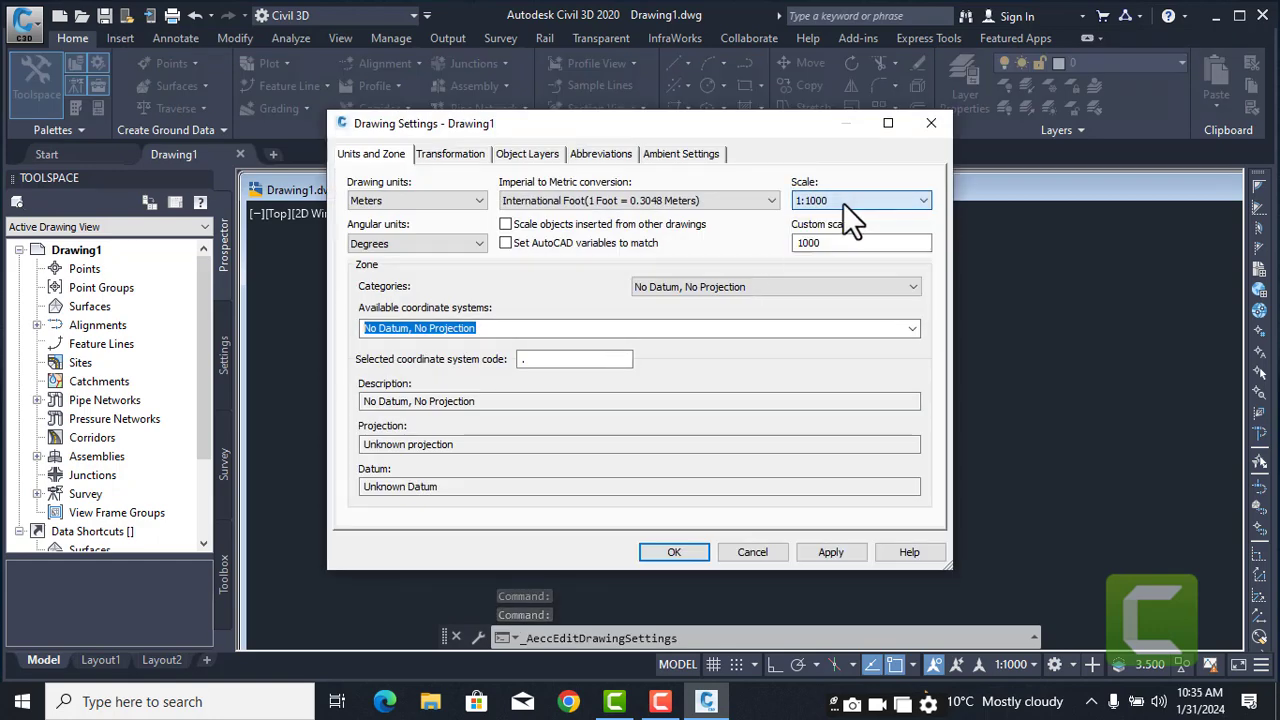
left_click(923, 202)
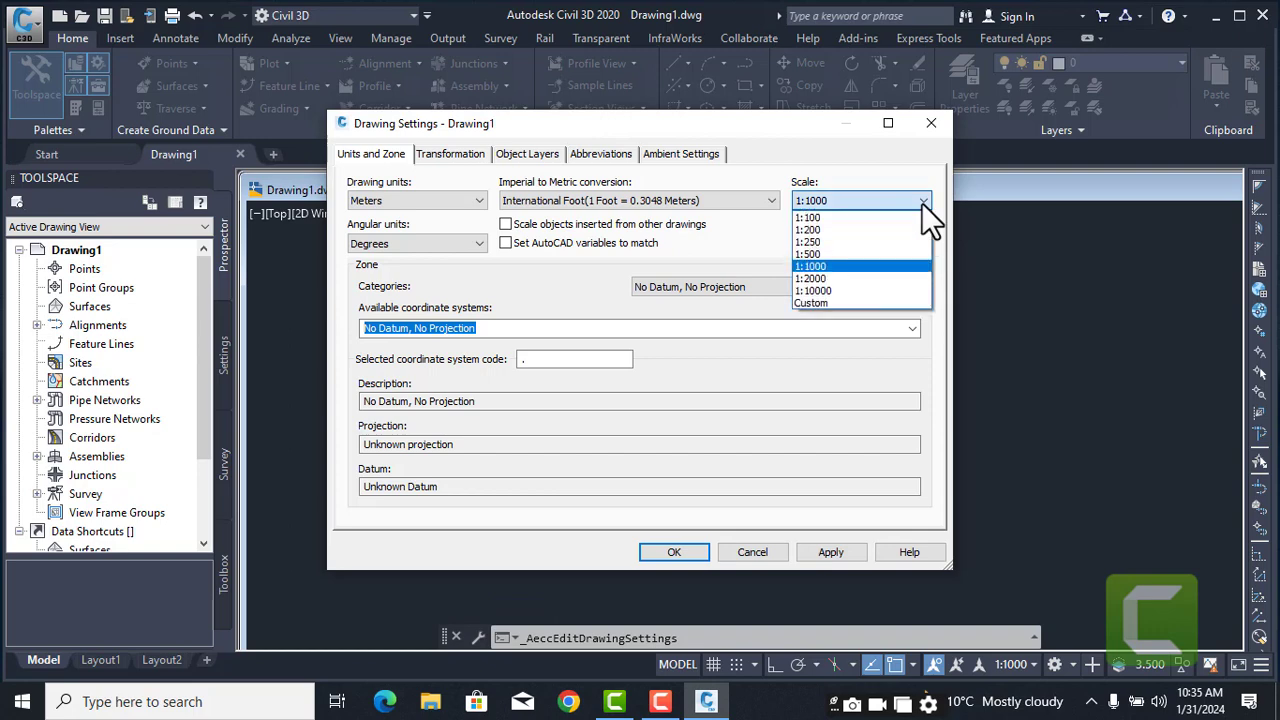
left_click(843, 215)
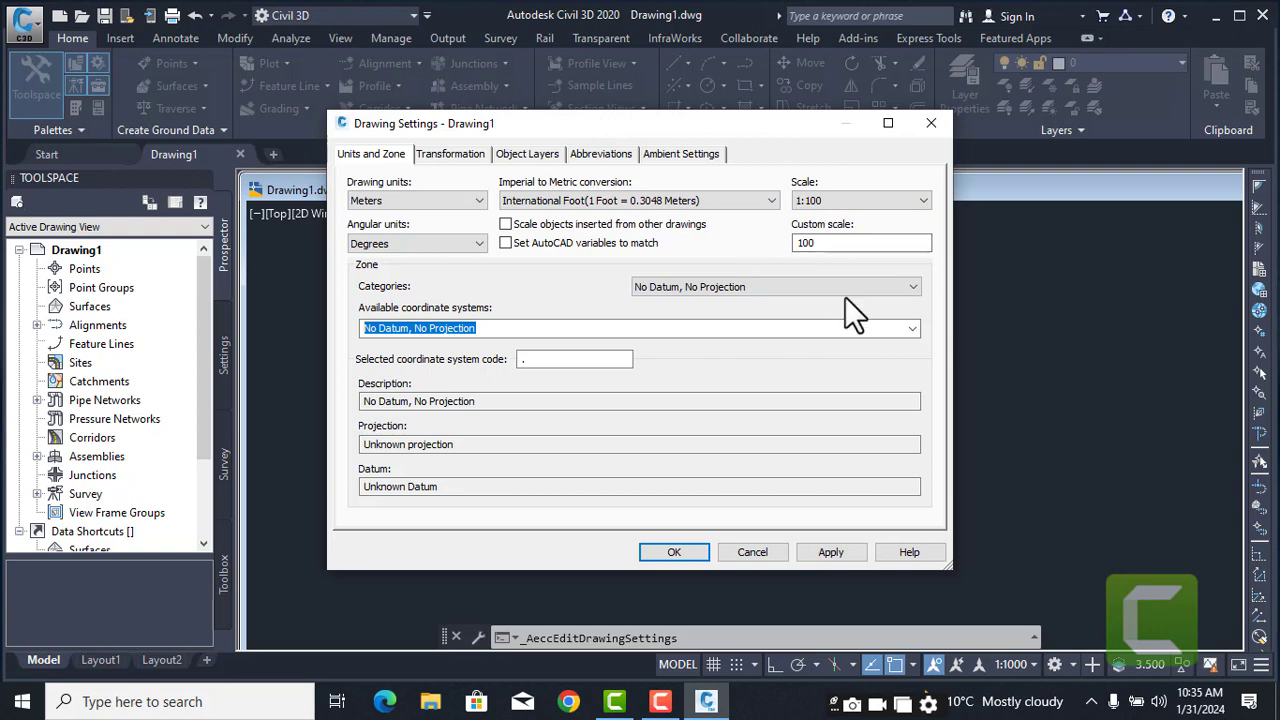
- Set the drawing's zone category to Pakistan
left_click(913, 288)
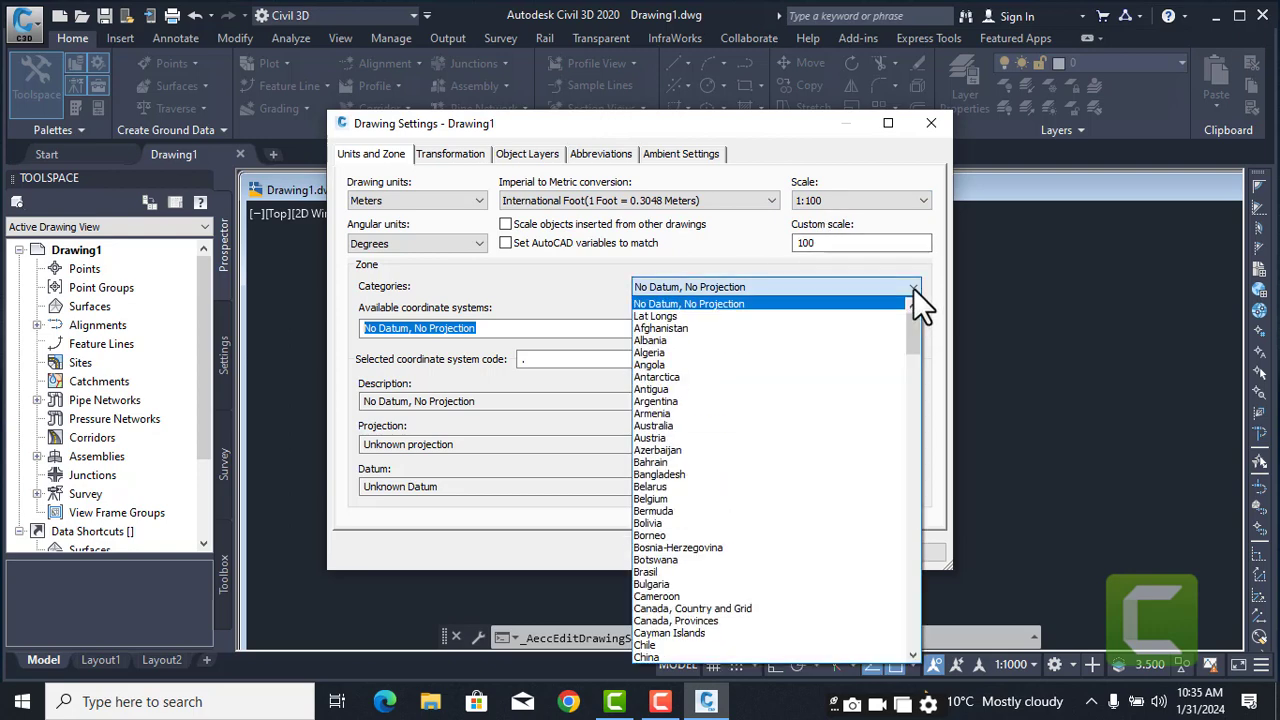
scroll(747, 445, "down", 1)
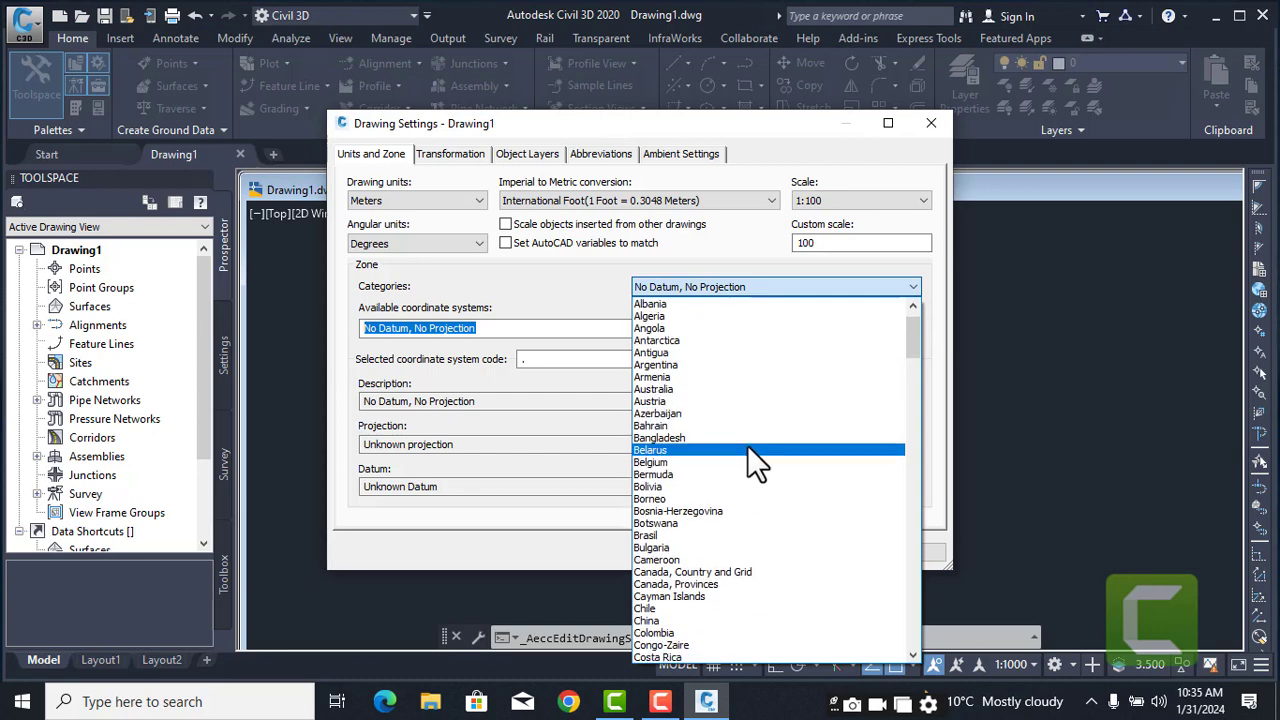
scroll(747, 445, "down", 7)
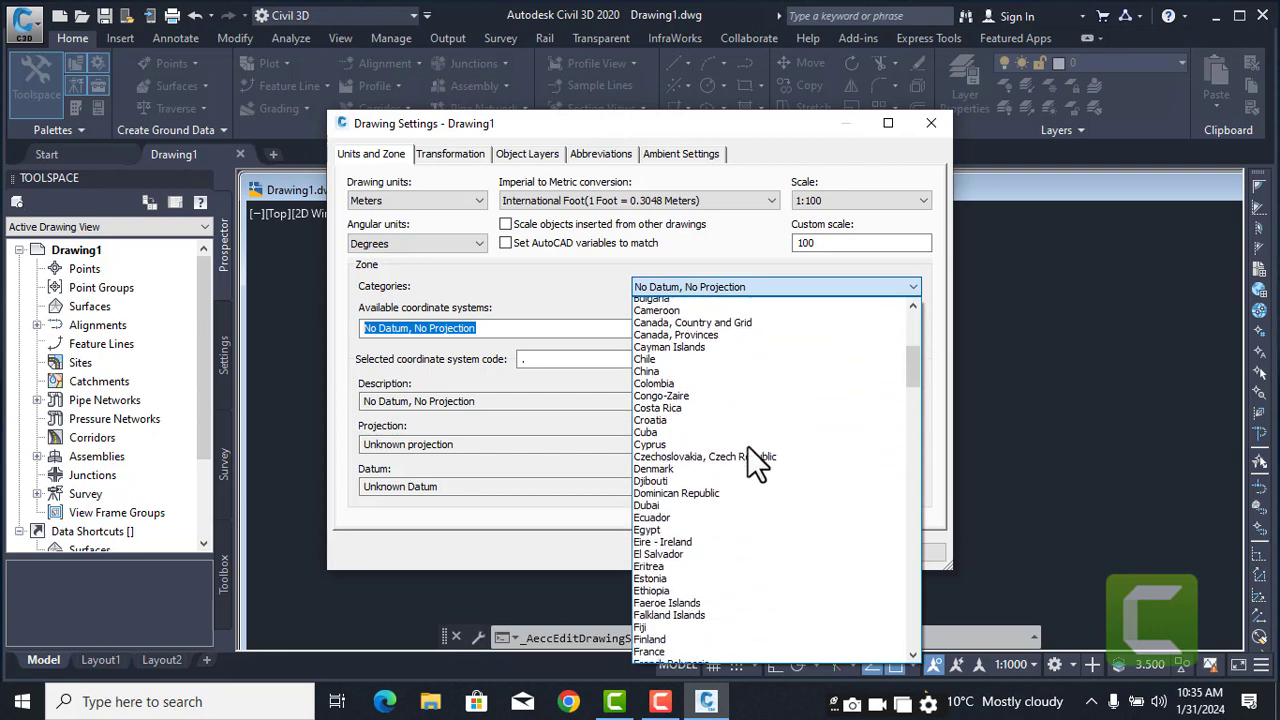
scroll(747, 445, "down", 8)
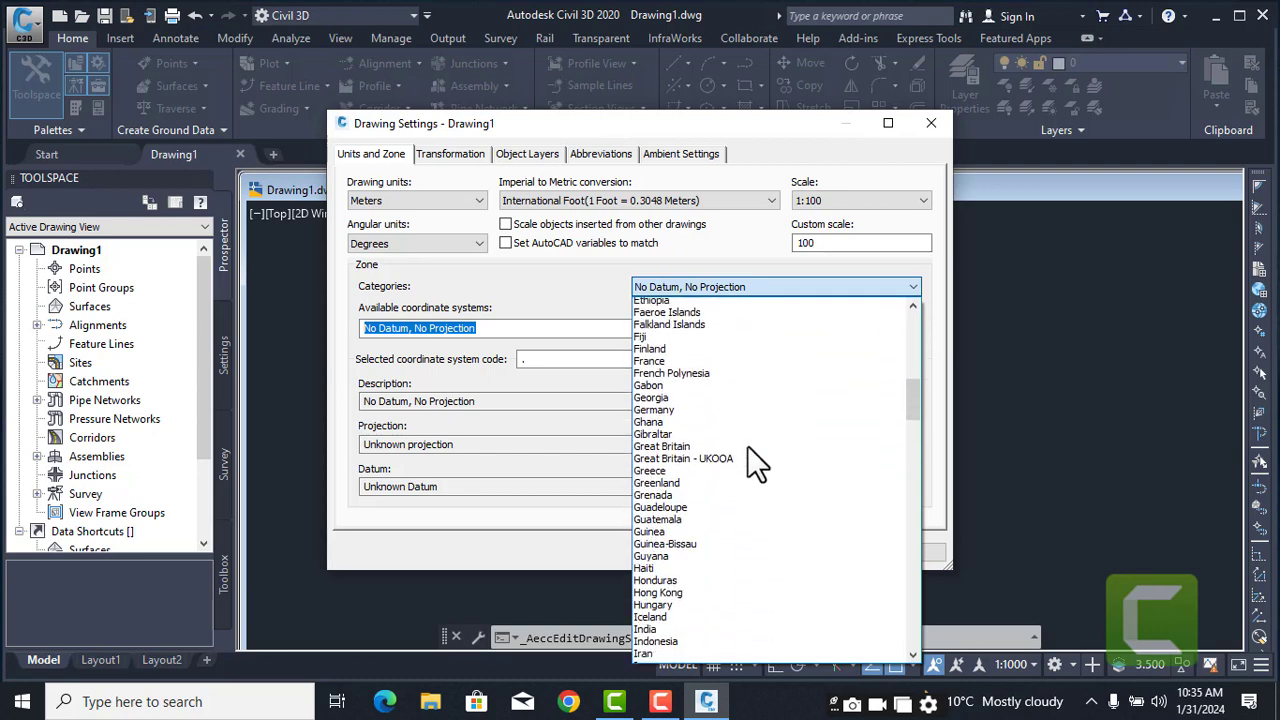
scroll(747, 445, "down", 8)
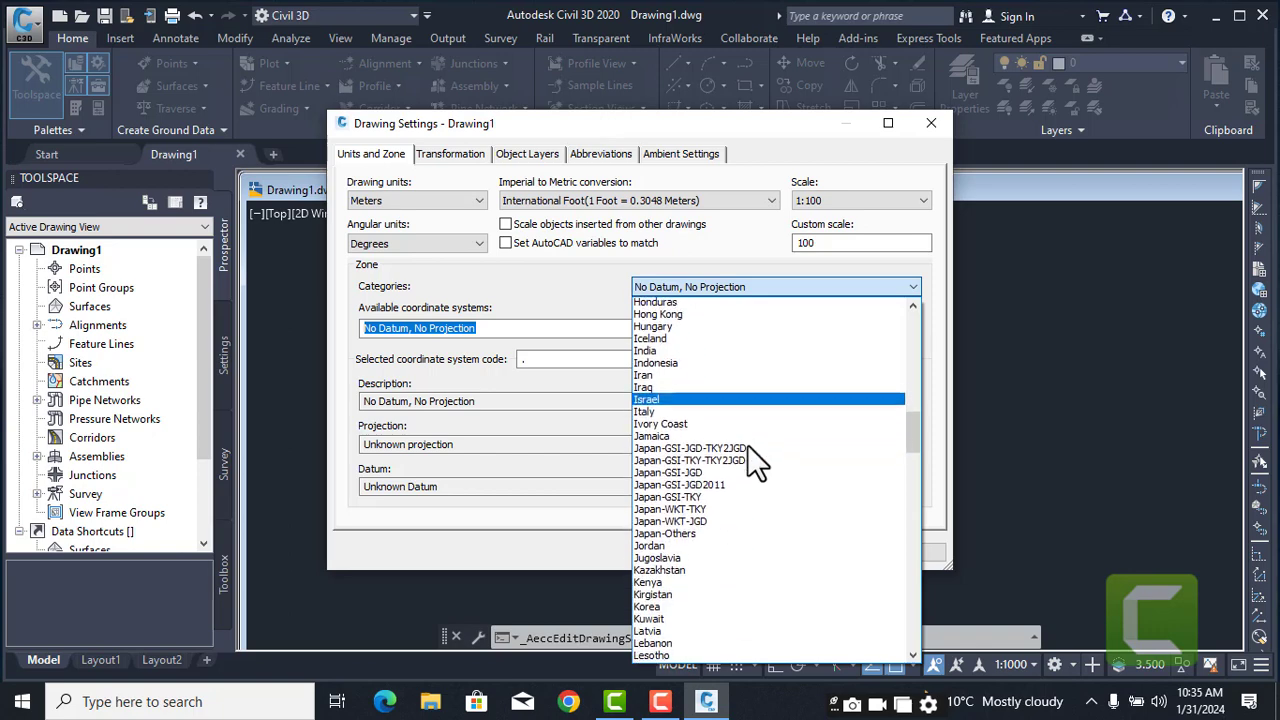
scroll(747, 445, "down", 7)
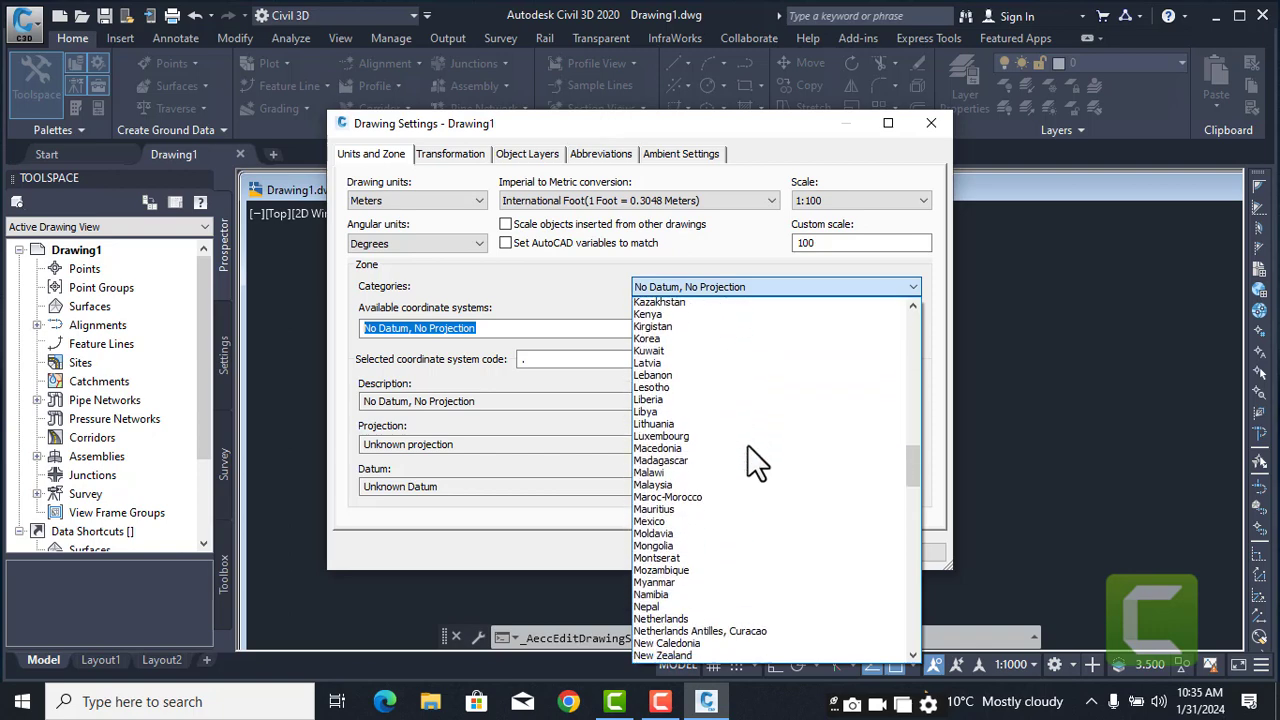
scroll(747, 445, "down", 6)
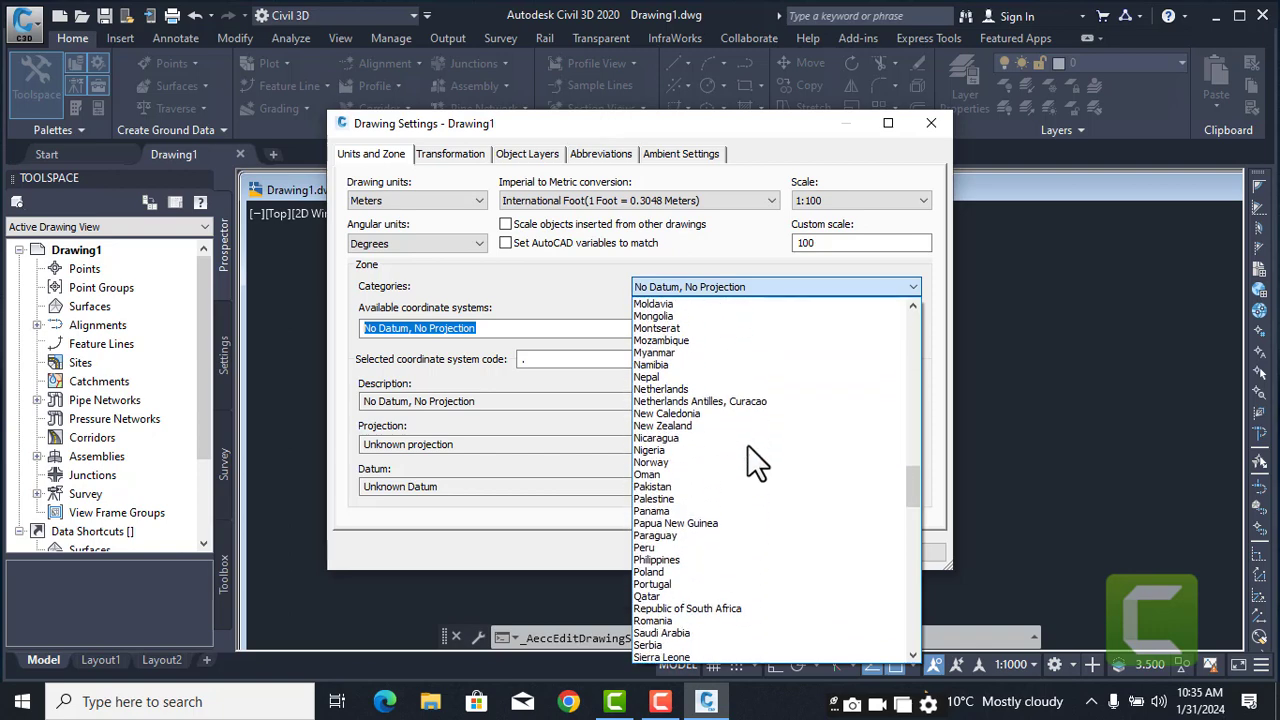
scroll(747, 445, "down", 2)
left_click(673, 446)
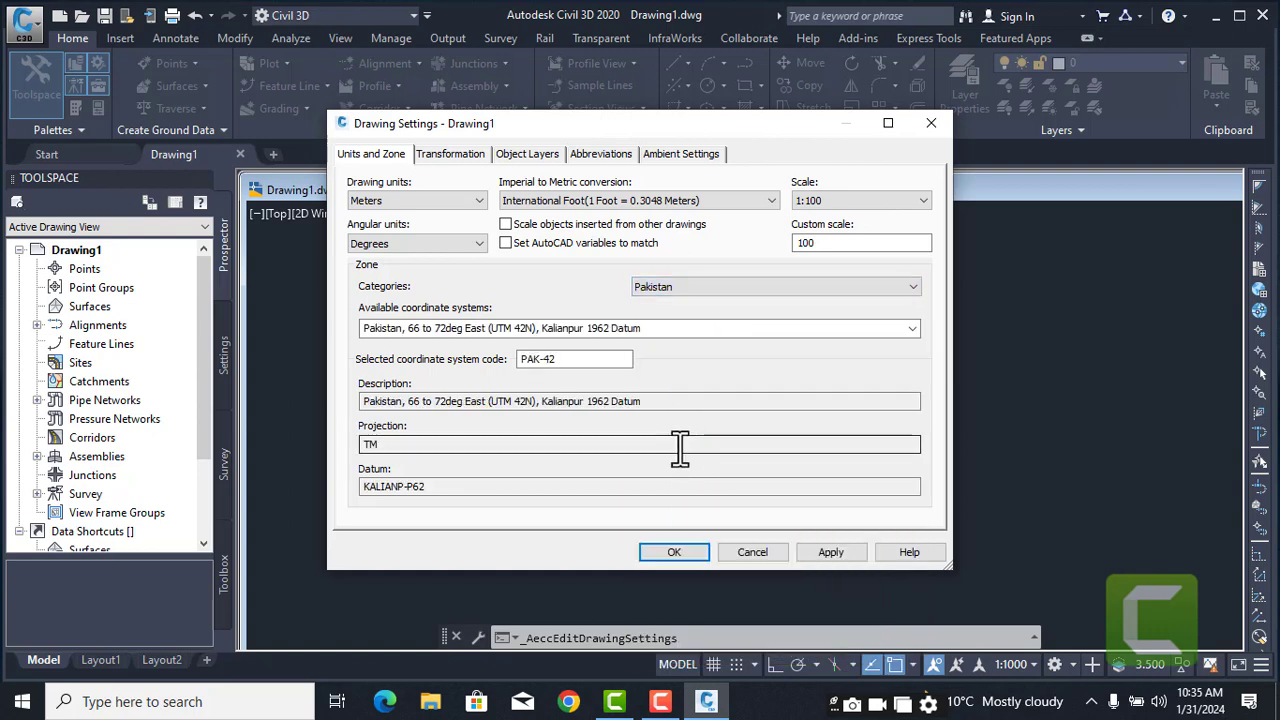
- Choose the coordinate system "Pakistan, 66 to 72deg East (UTM 42N), Kalianpur 1962 Datum" and apply the drawing settings
left_click(913, 330)
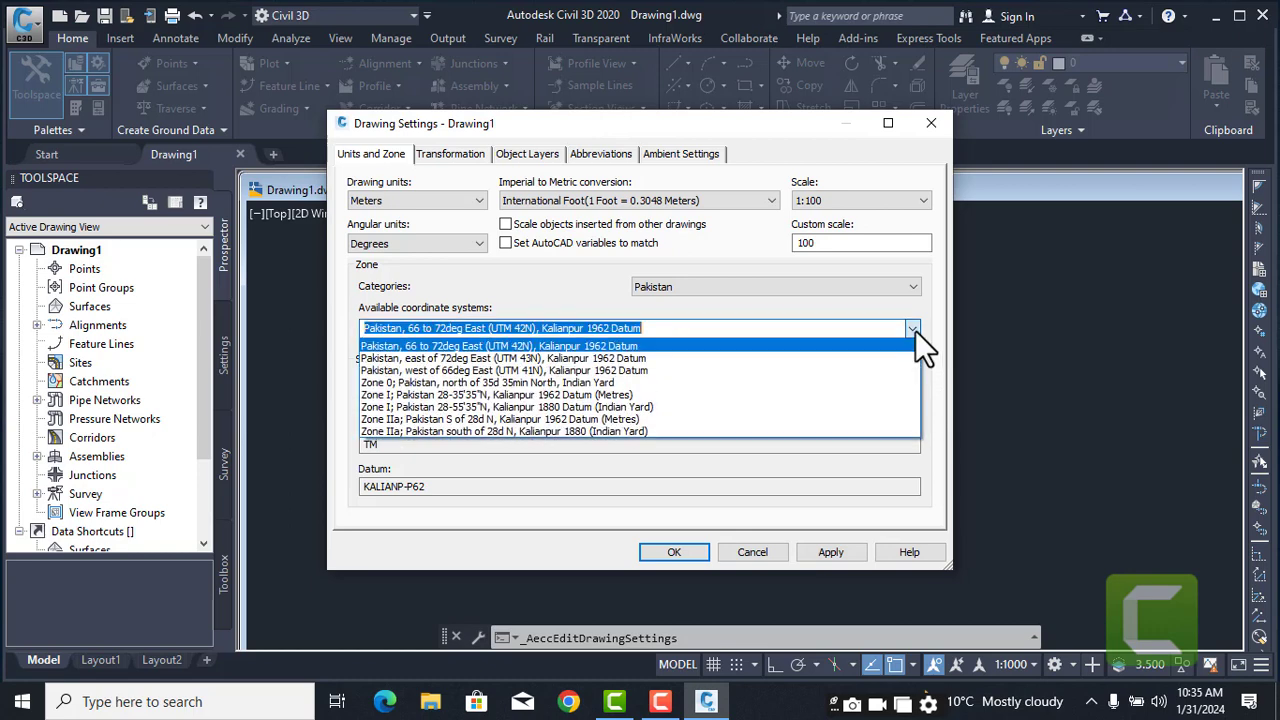
left_click(630, 345)
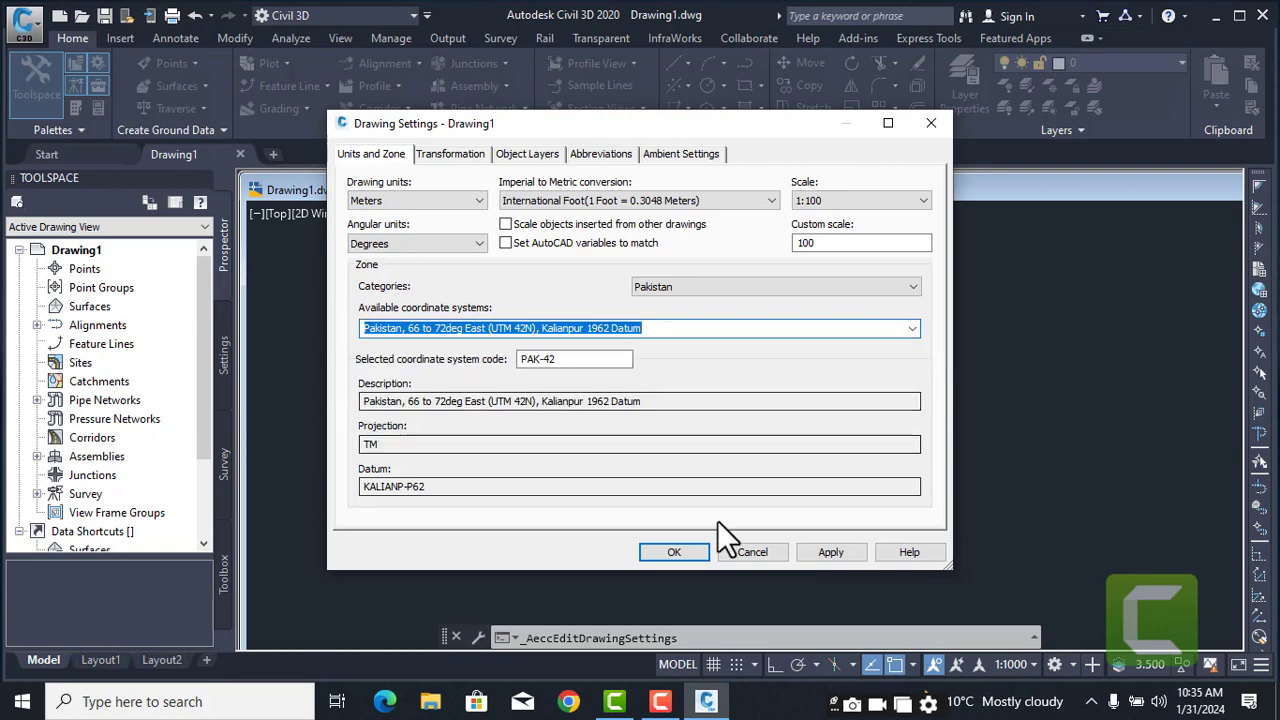
left_click(829, 553)
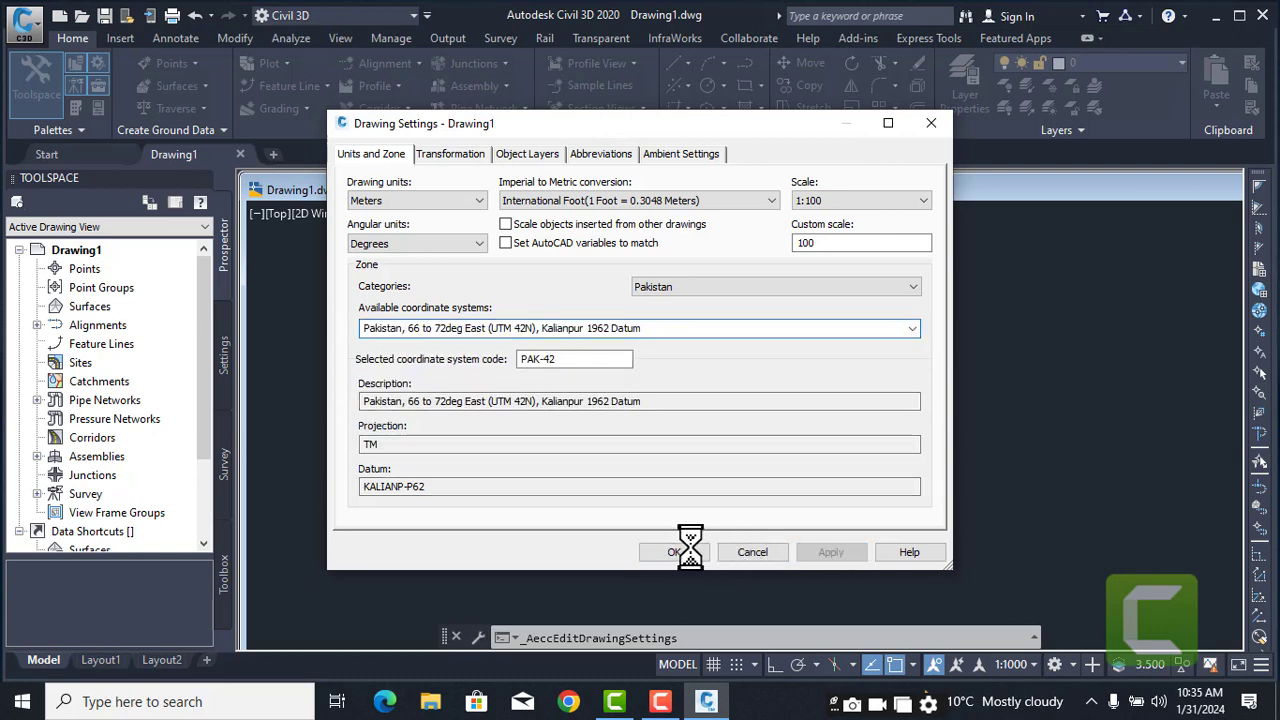
left_click_drag(759, 128, 819, 86)
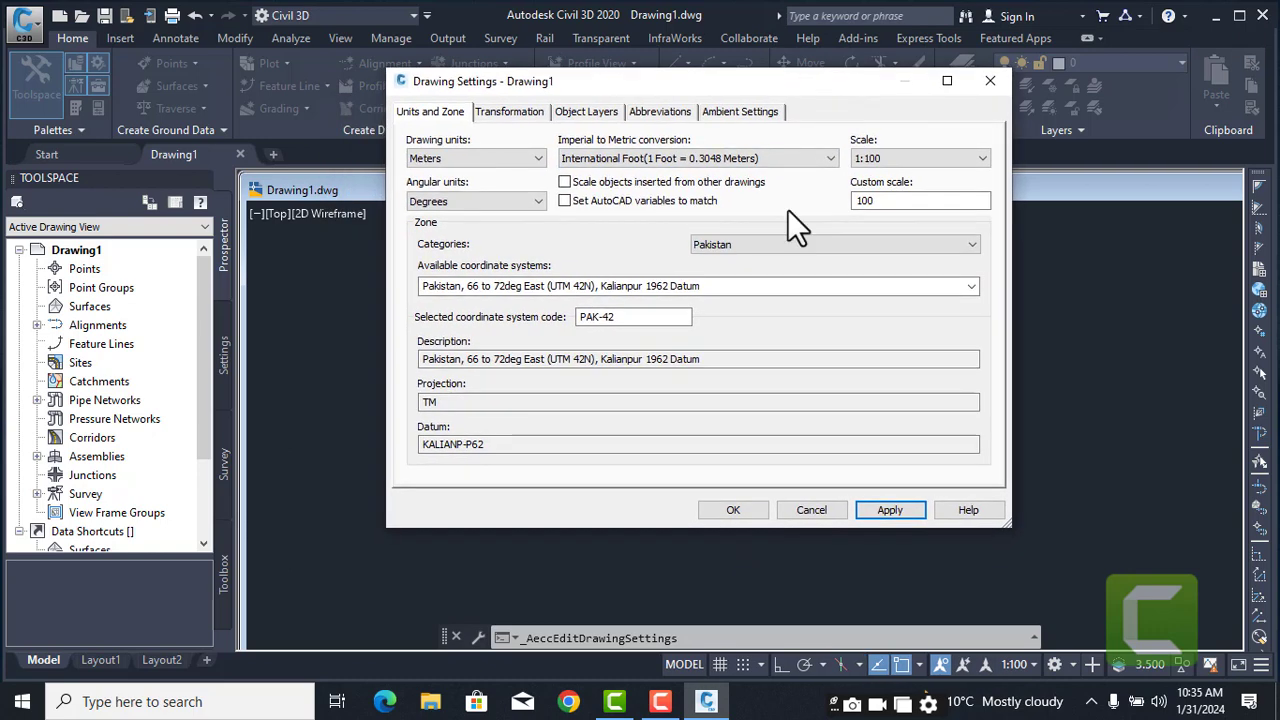
left_click(735, 510)
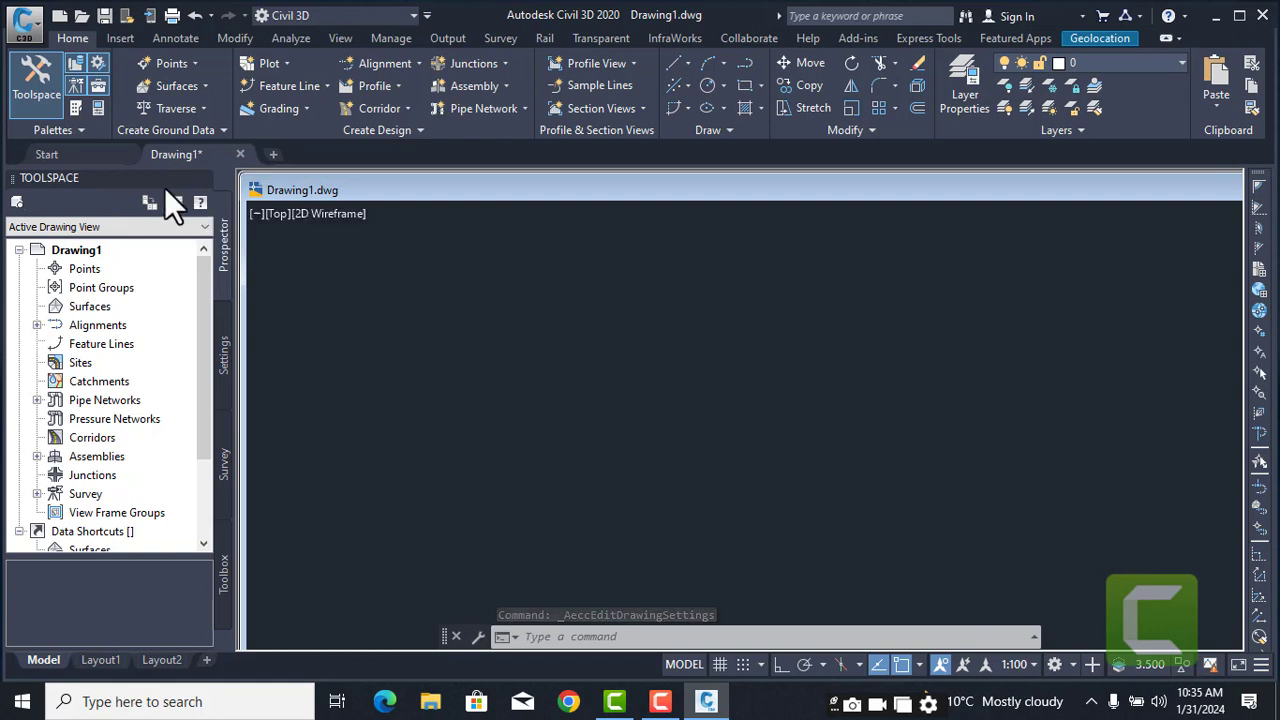
- Start the Import Points command from the point creation tools
left_click(189, 66)
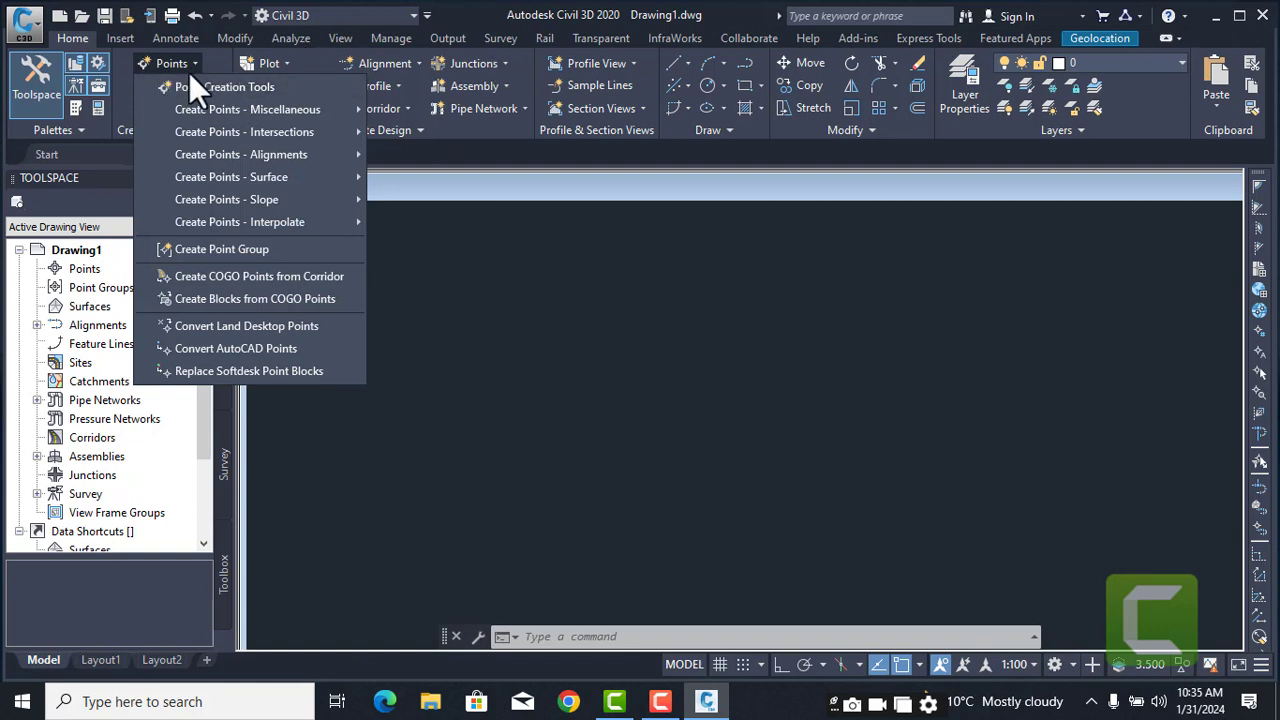
left_click(240, 90)
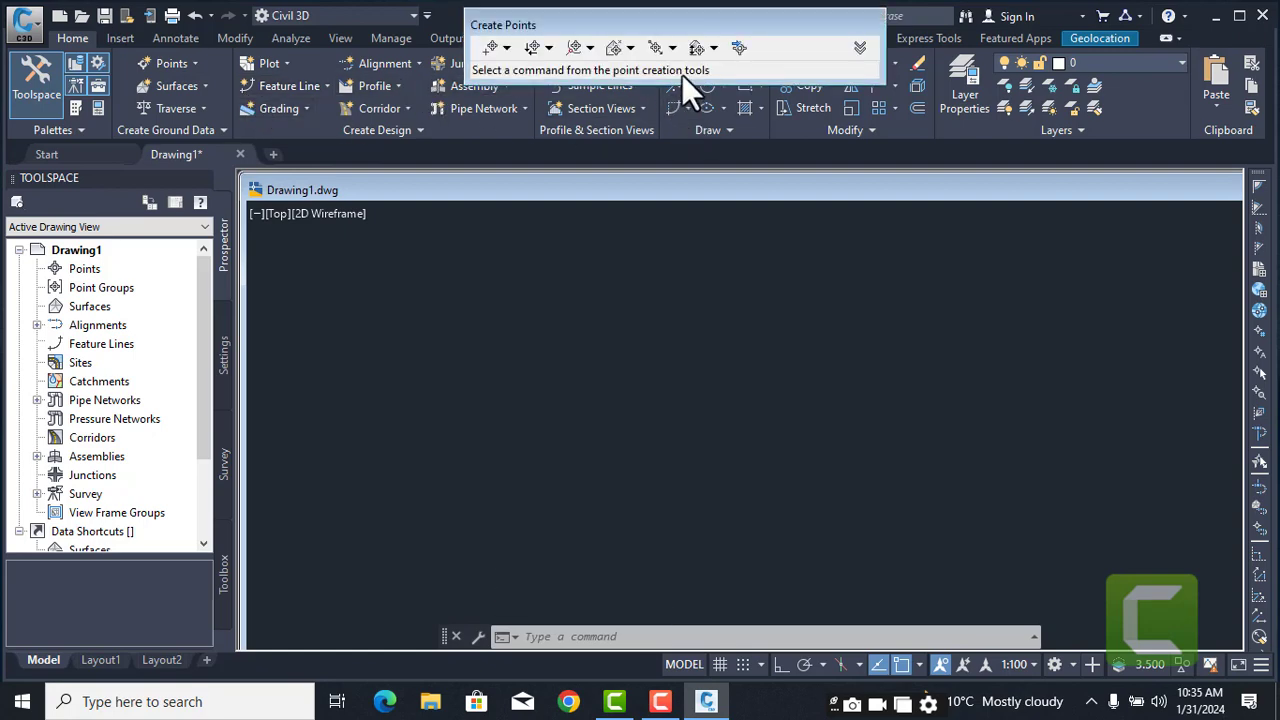
left_click(739, 47)
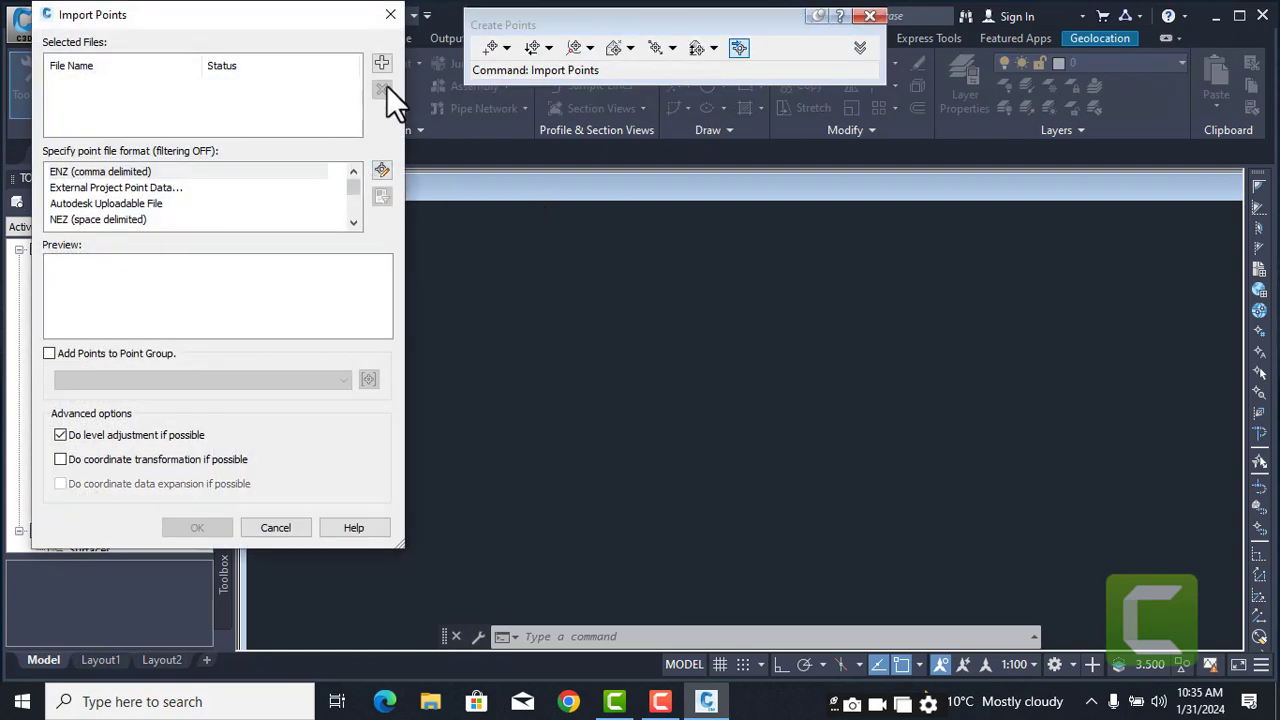
left_click(383, 63)
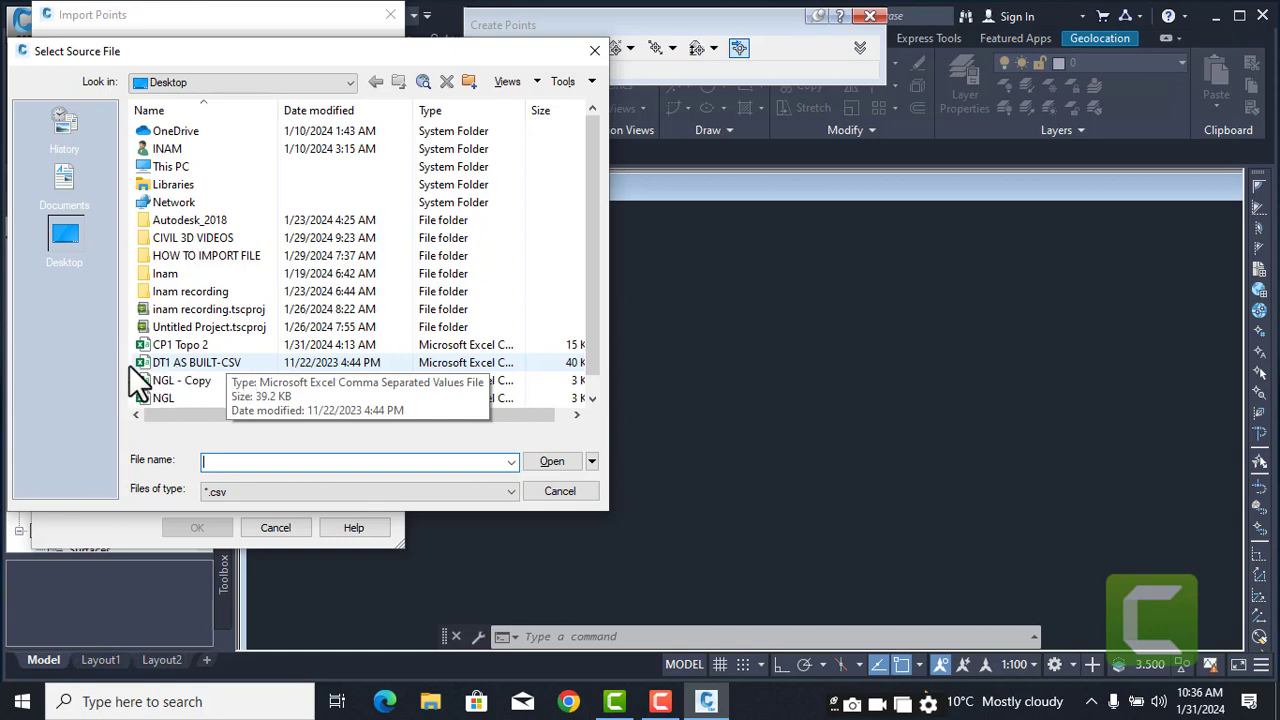
left_click(225, 363)
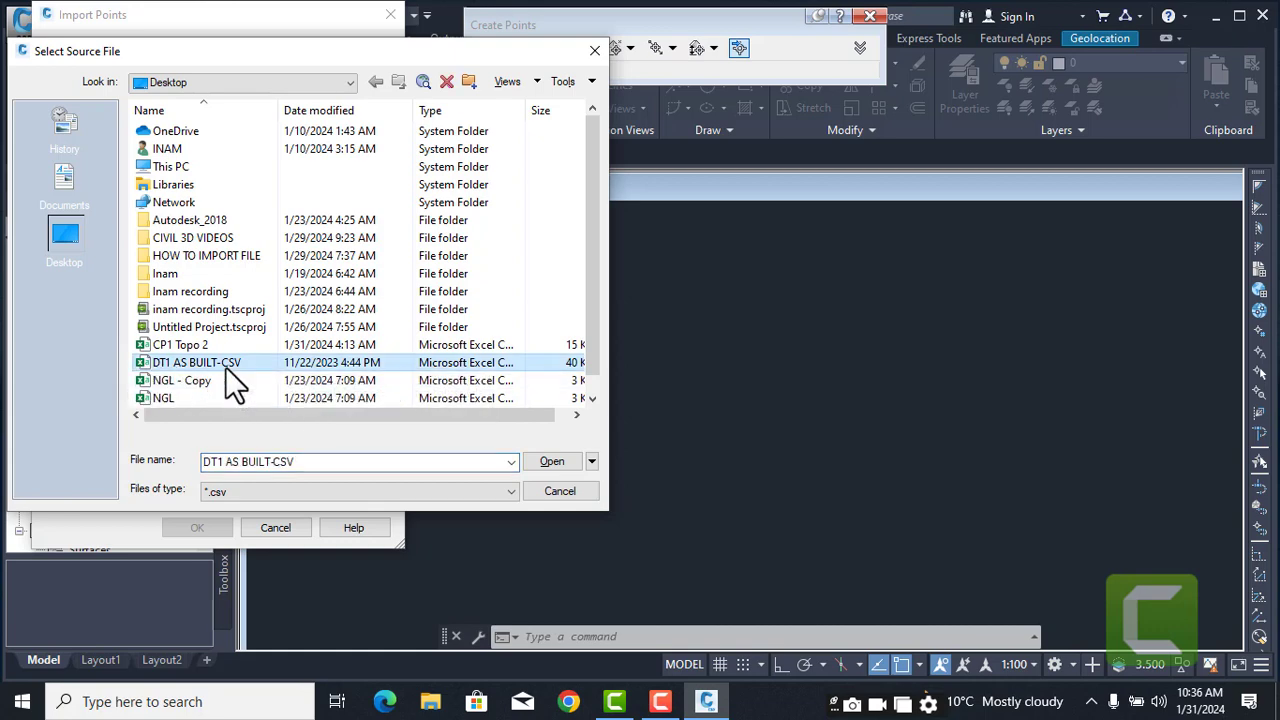
left_click(549, 463)
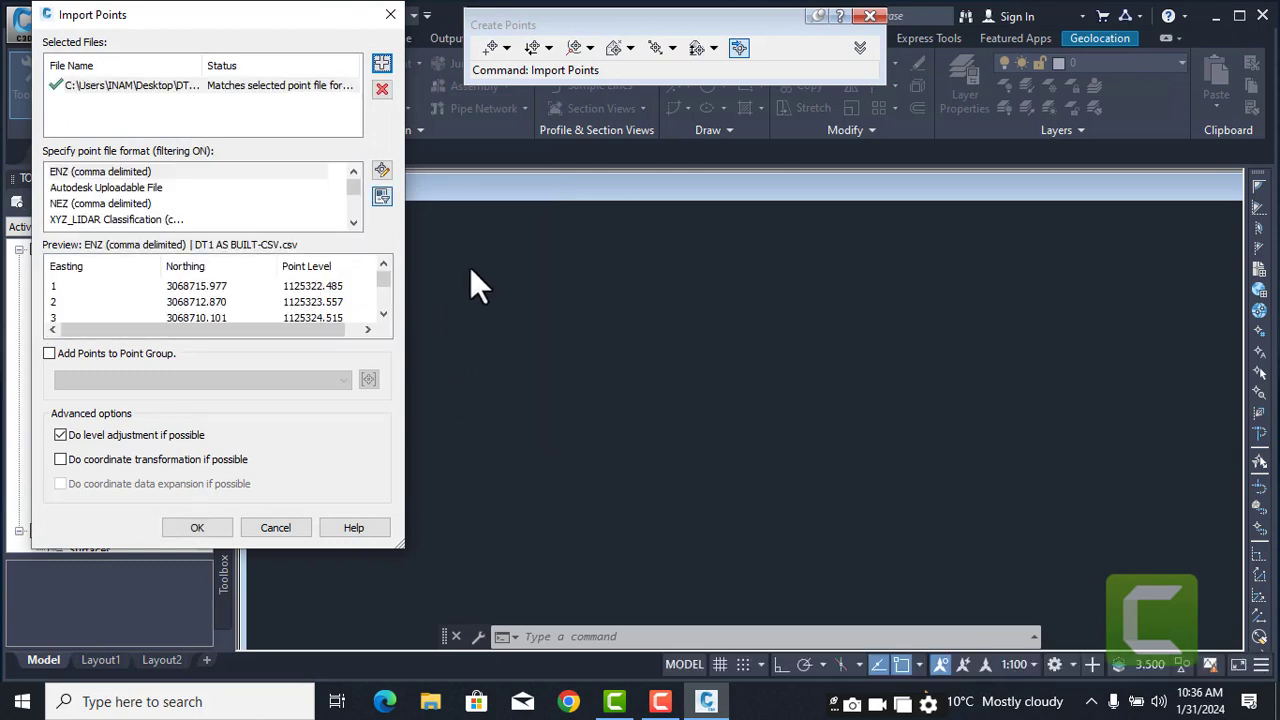
left_click(382, 91)
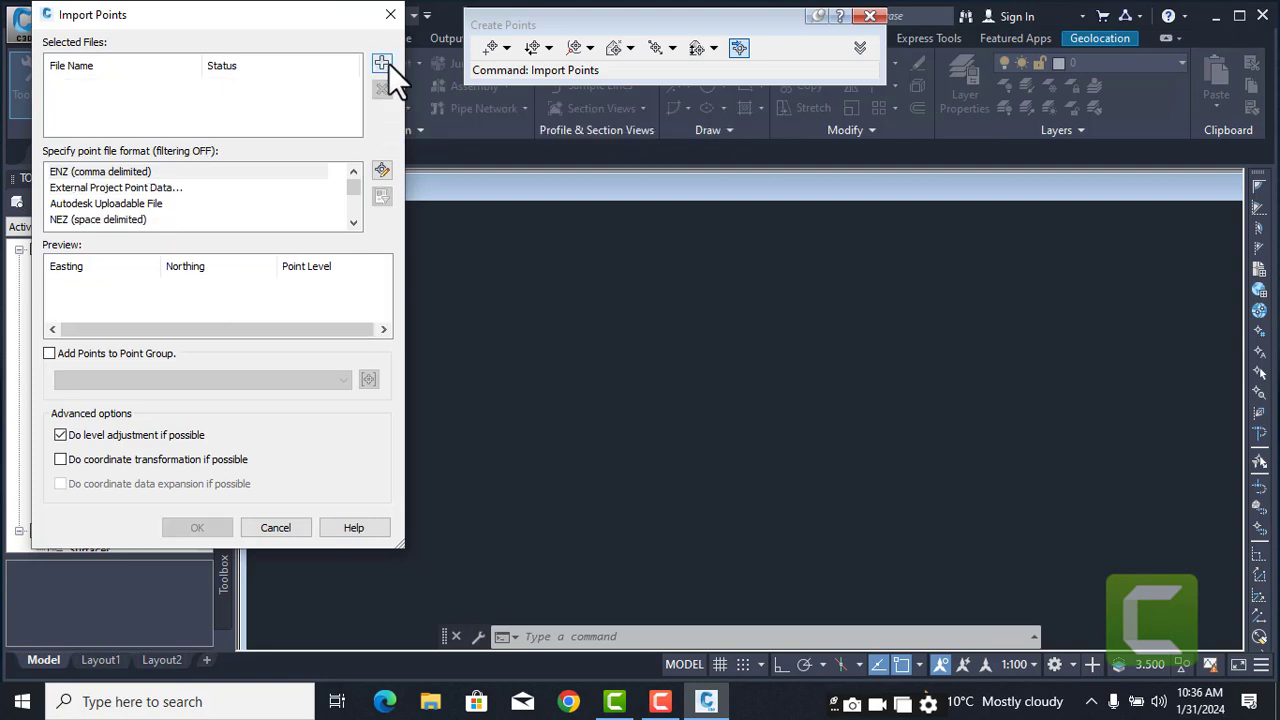
- Add the CP1 Topo 2 CSV file from the Desktop as import source and choose the PNEZD (comma delimited) format
left_click(384, 63)
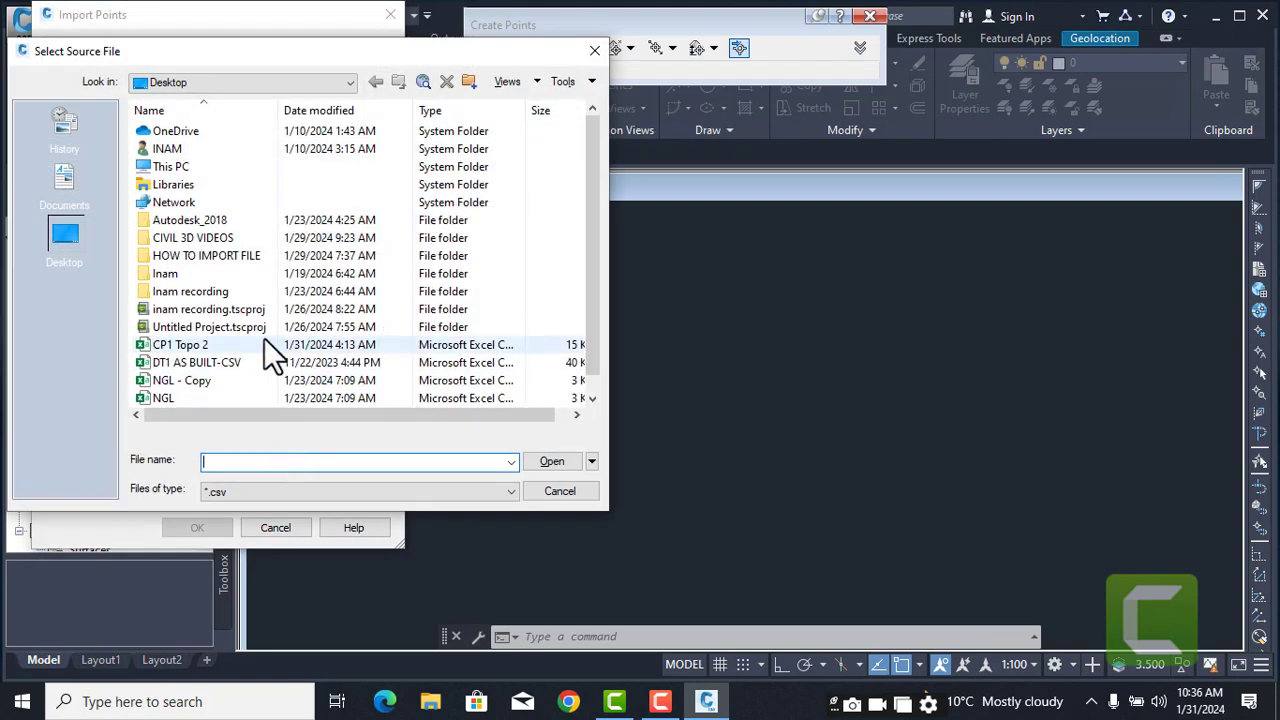
left_click(181, 344)
left_click(545, 463)
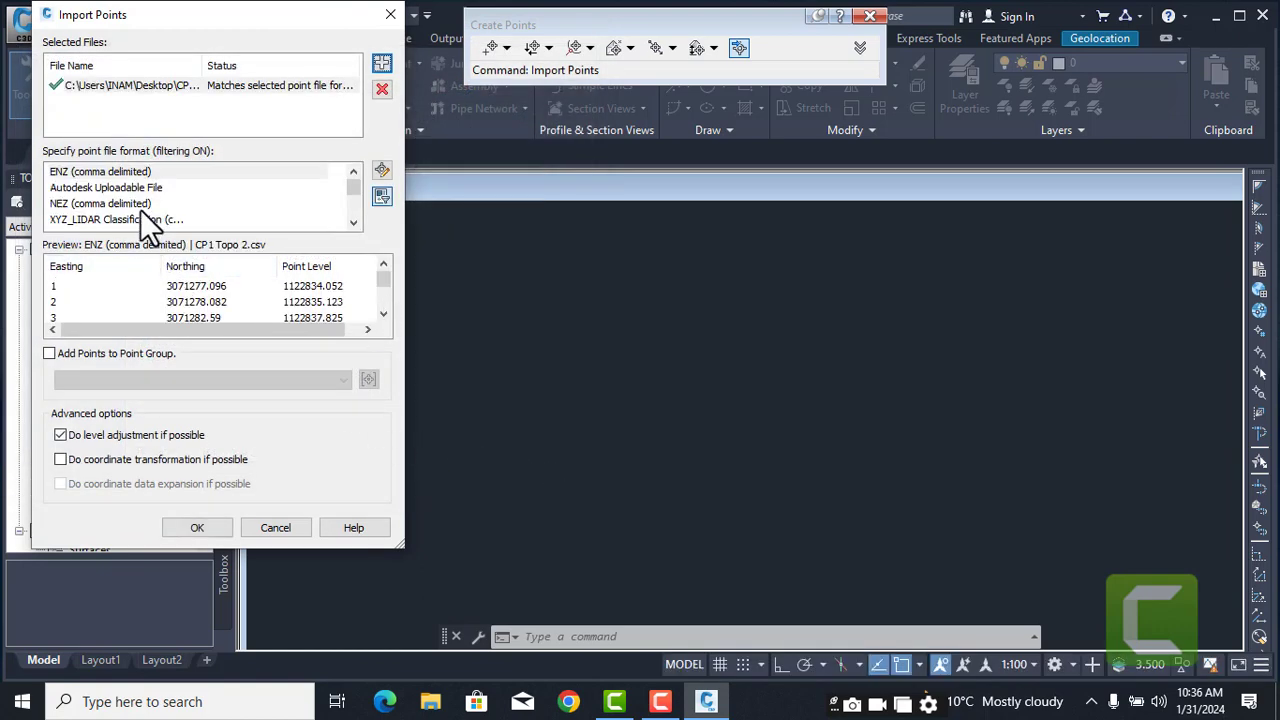
scroll(139, 199, "down", 2)
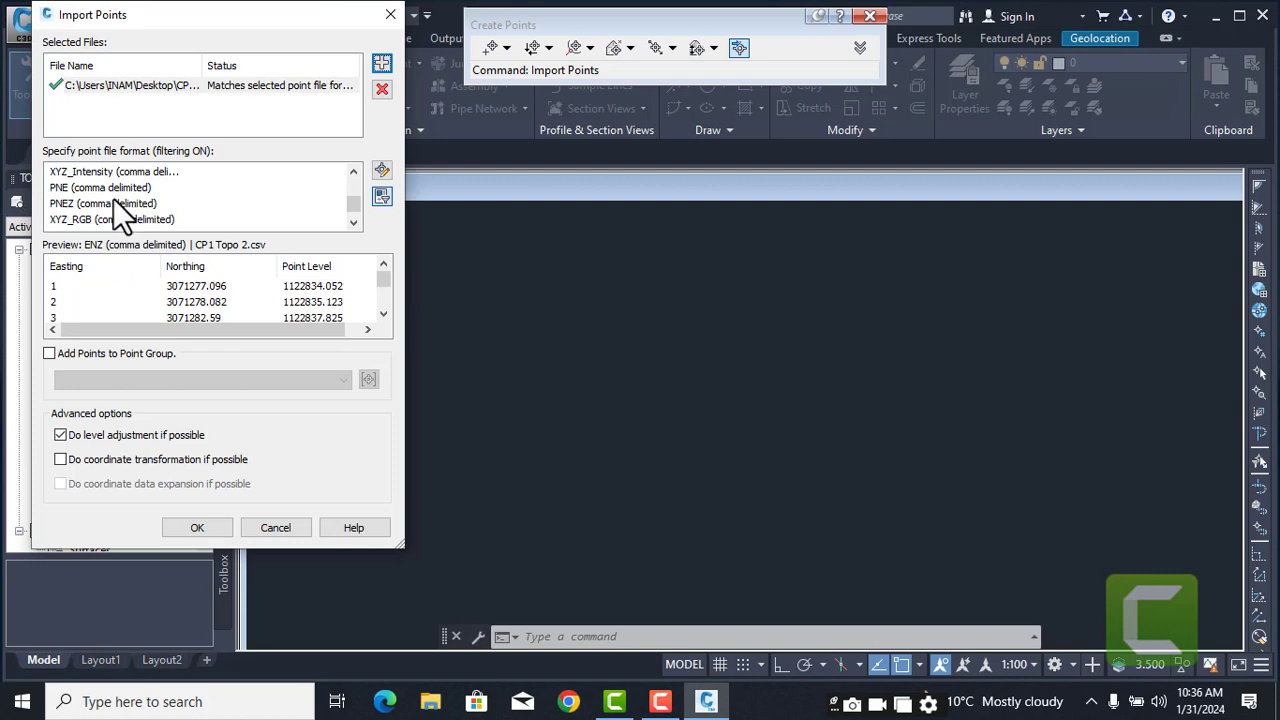
scroll(115, 206, "down", 1)
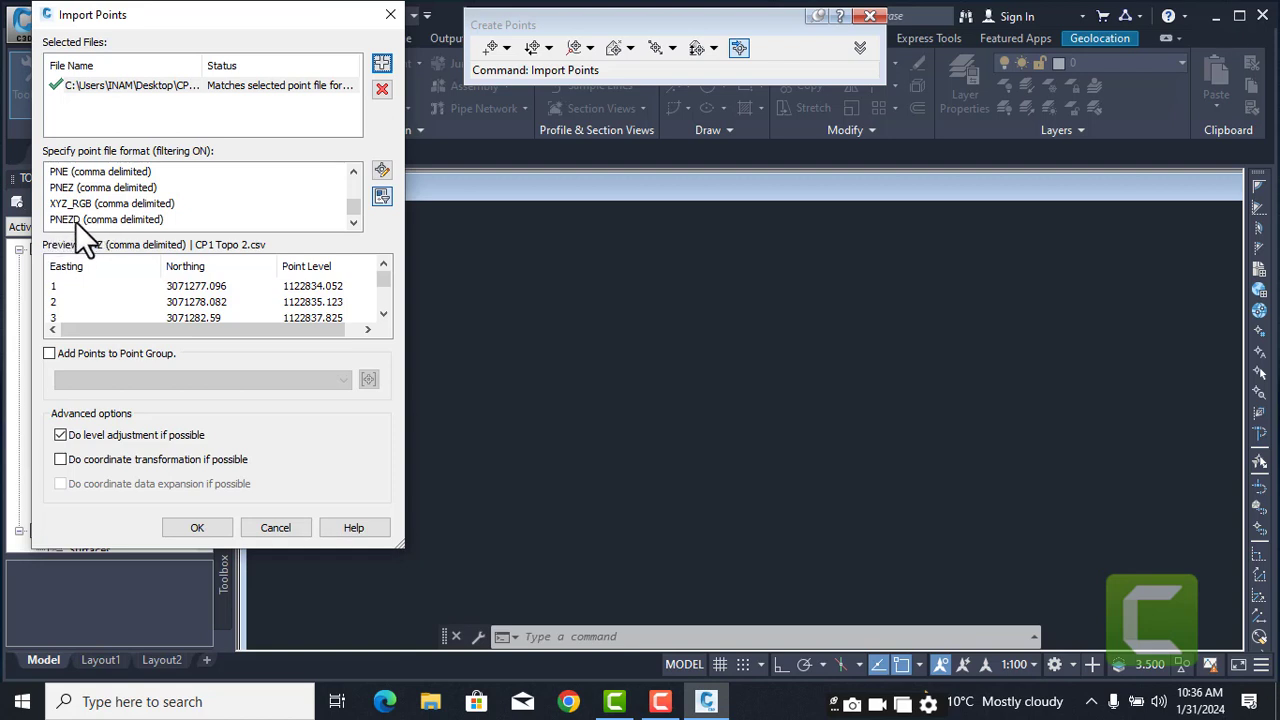
left_click(94, 219)
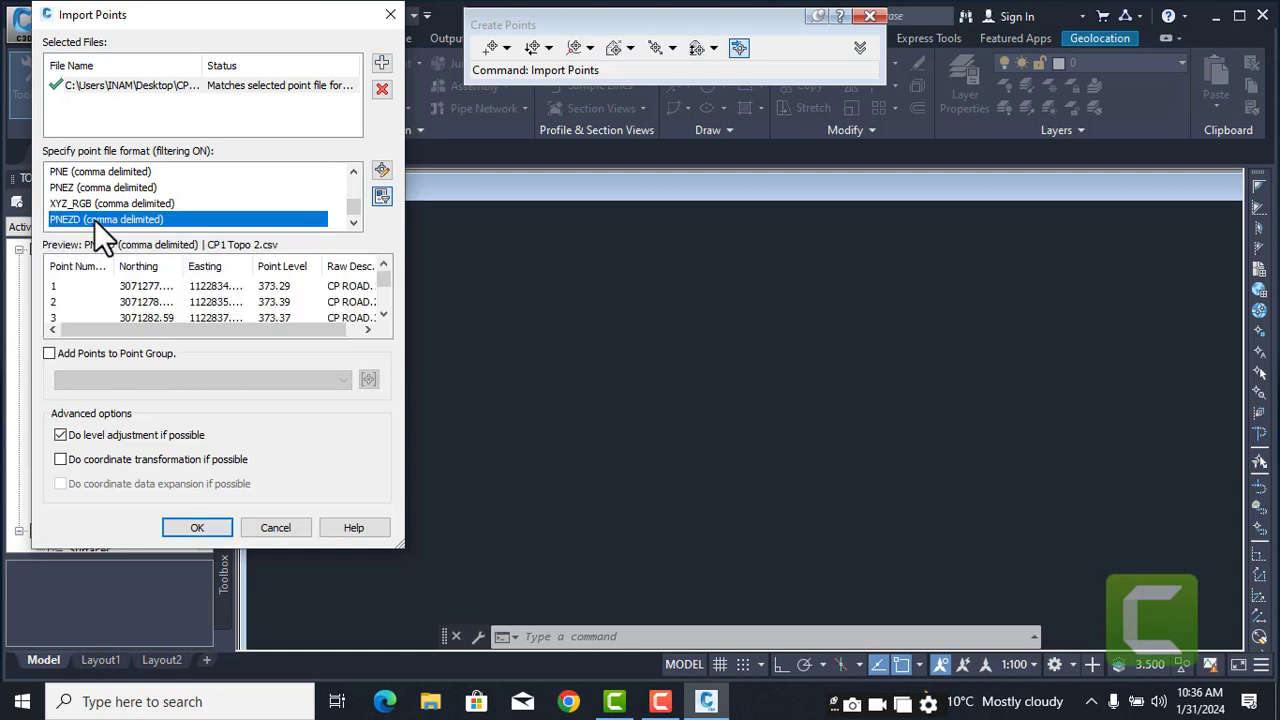
- Assign the imported points to a new point group named CP1 and import them into the drawing
left_click(50, 354)
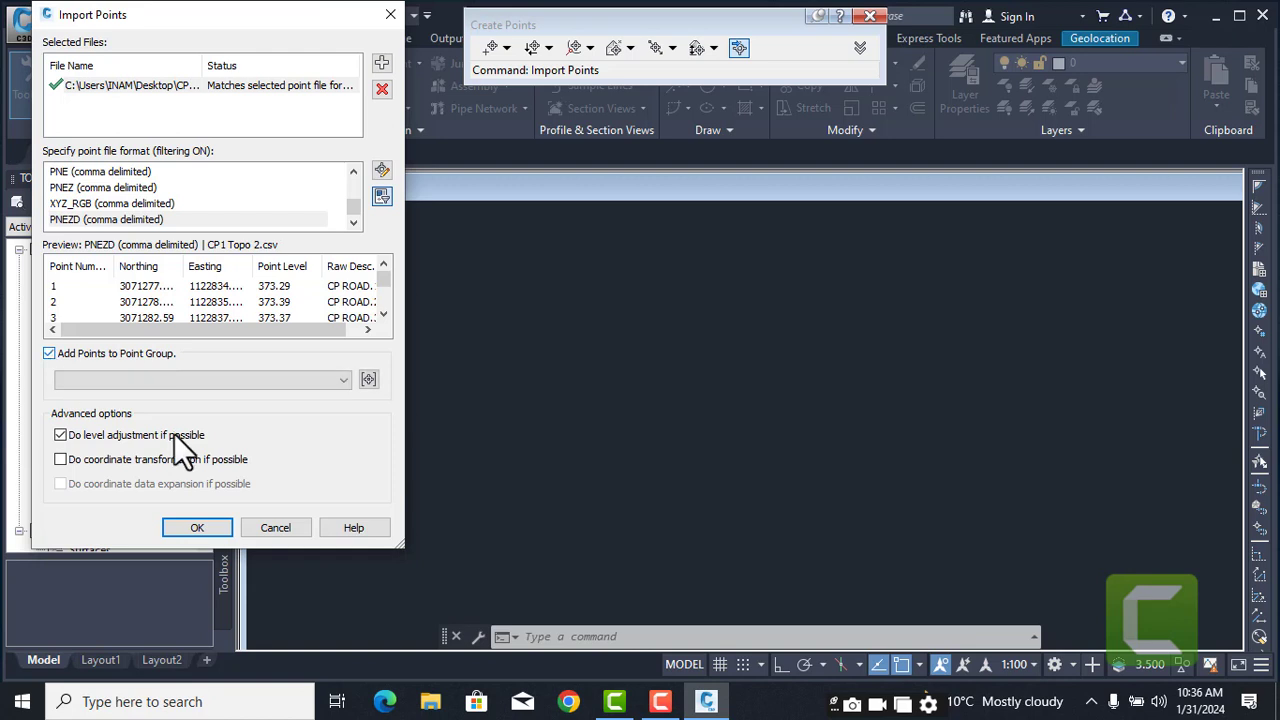
left_click(368, 380)
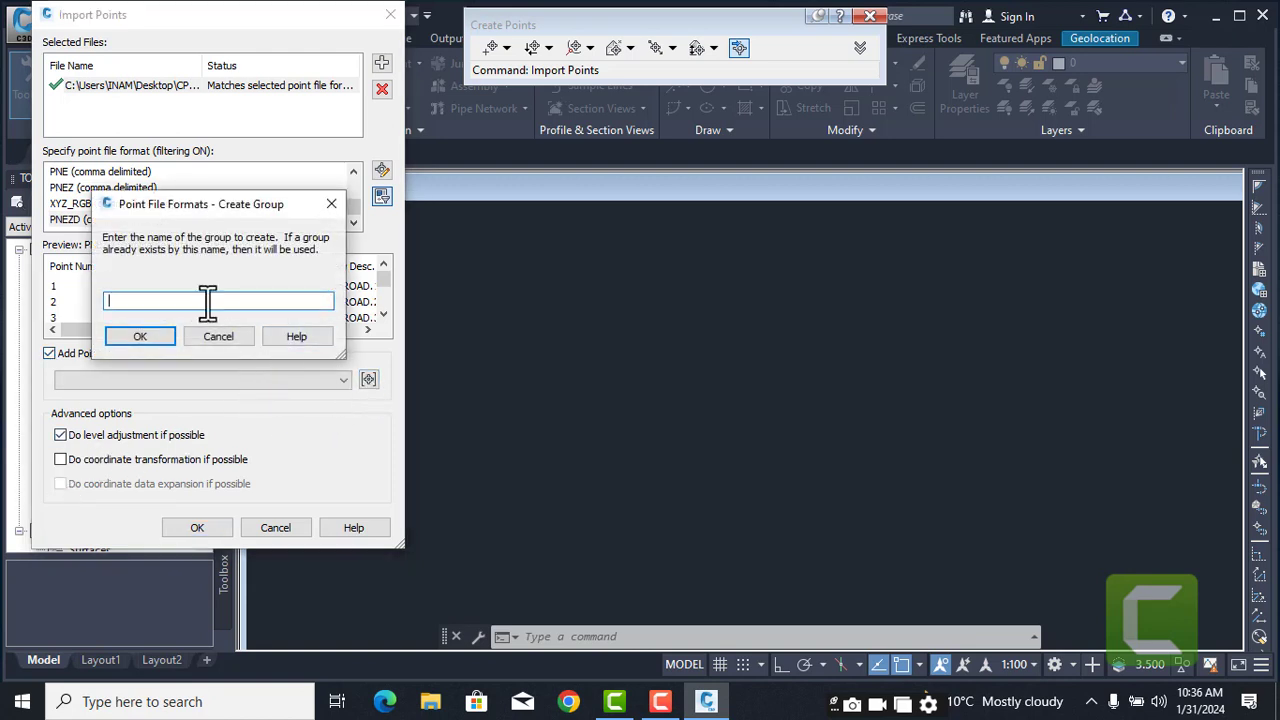
type("CP 1")
left_click(140, 336)
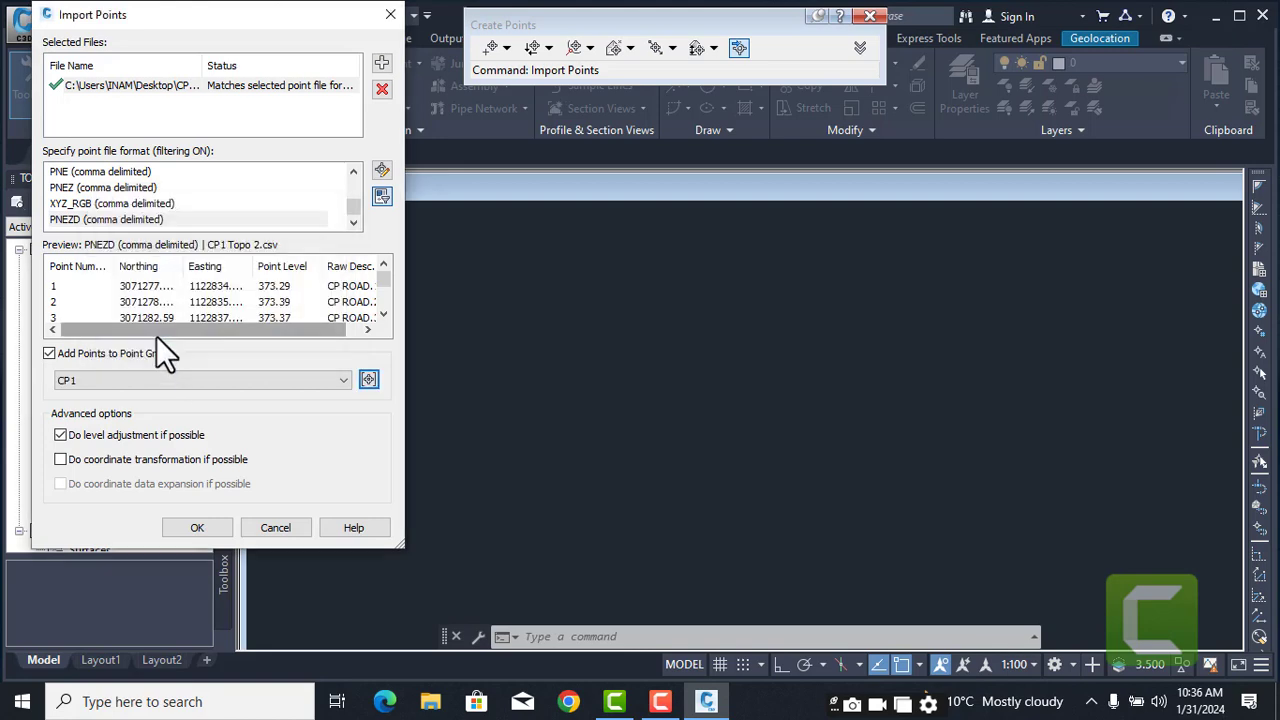
left_click(199, 527)
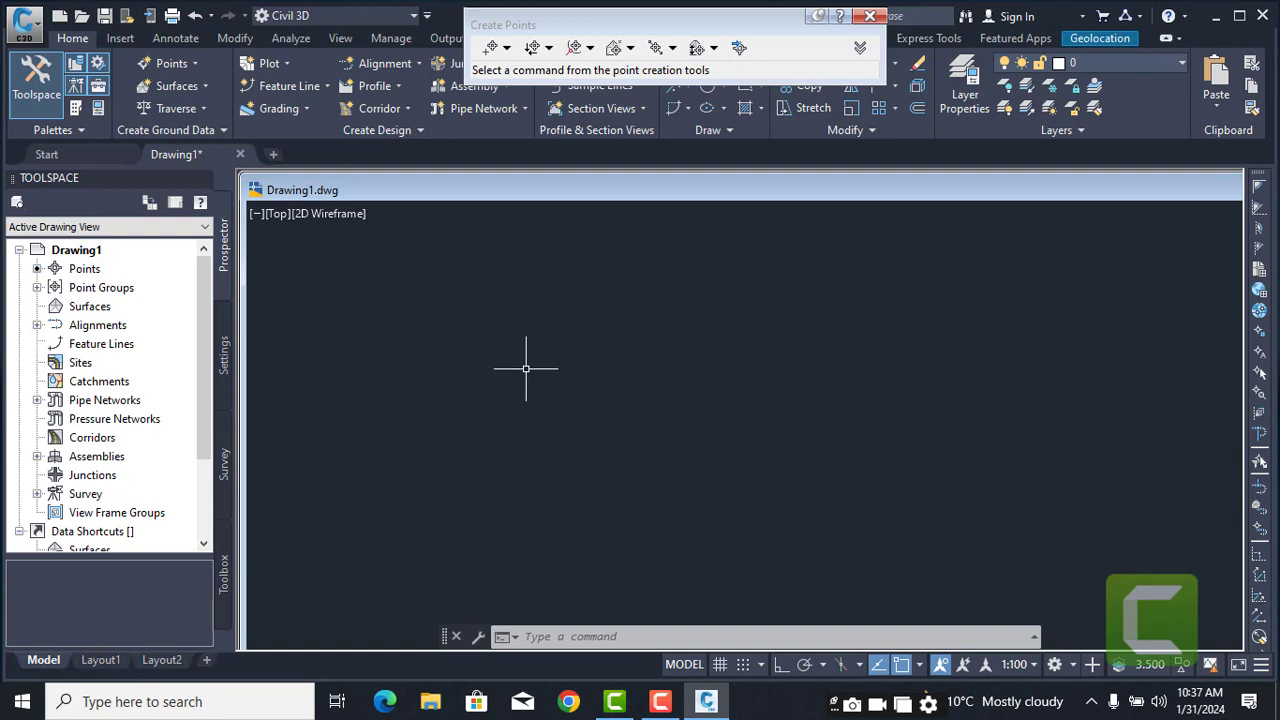
middle_click_drag(547, 384, 555, 384)
key("F10")
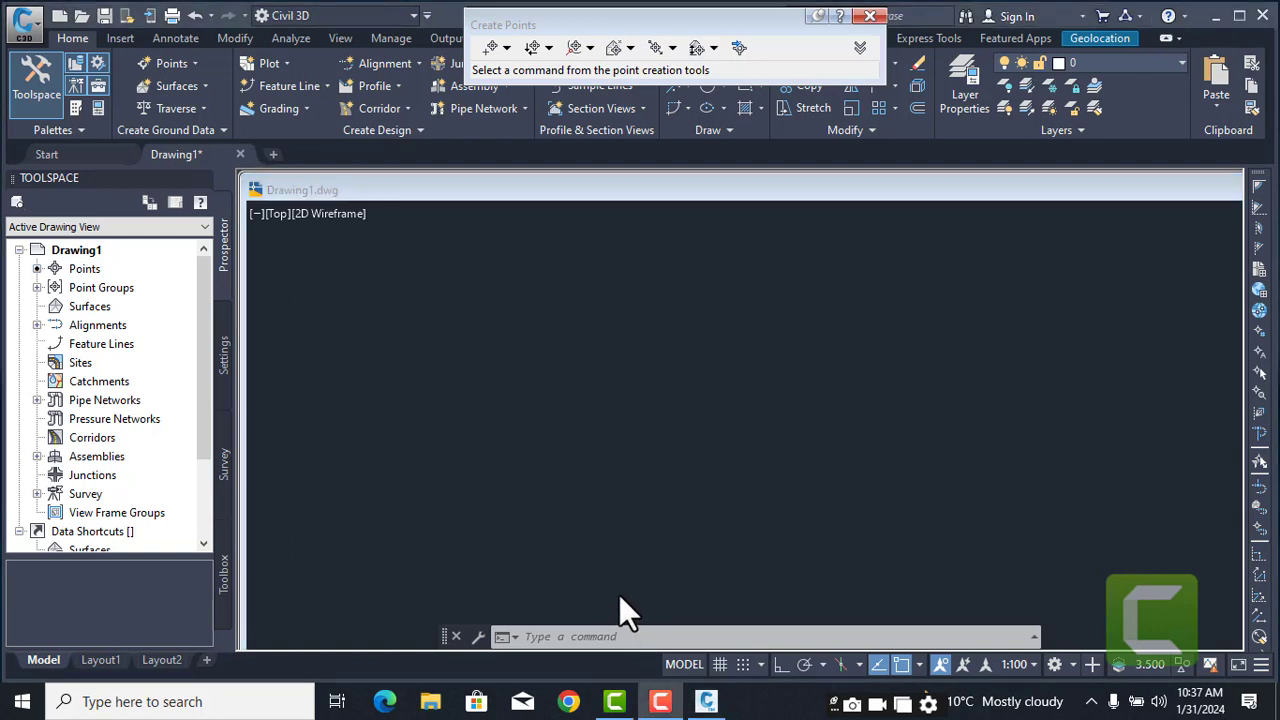
left_click(610, 636)
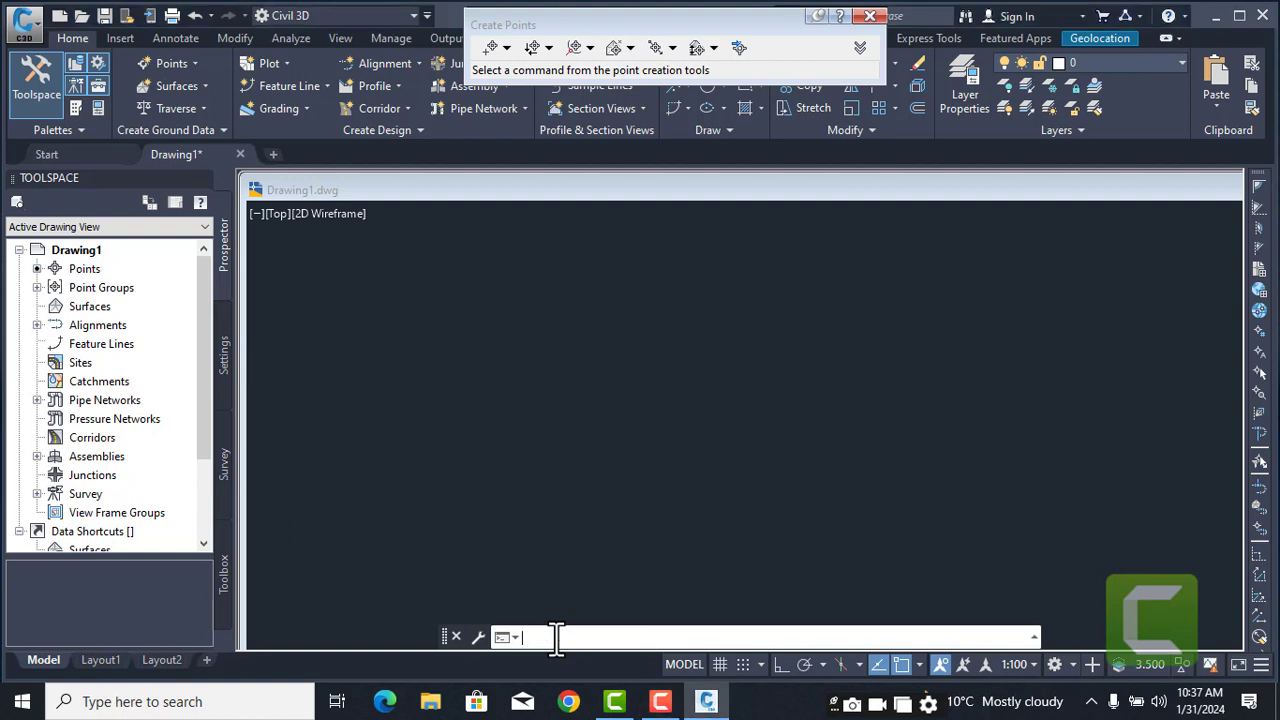
type("z")
key("Return")
type("z")
key("Return")
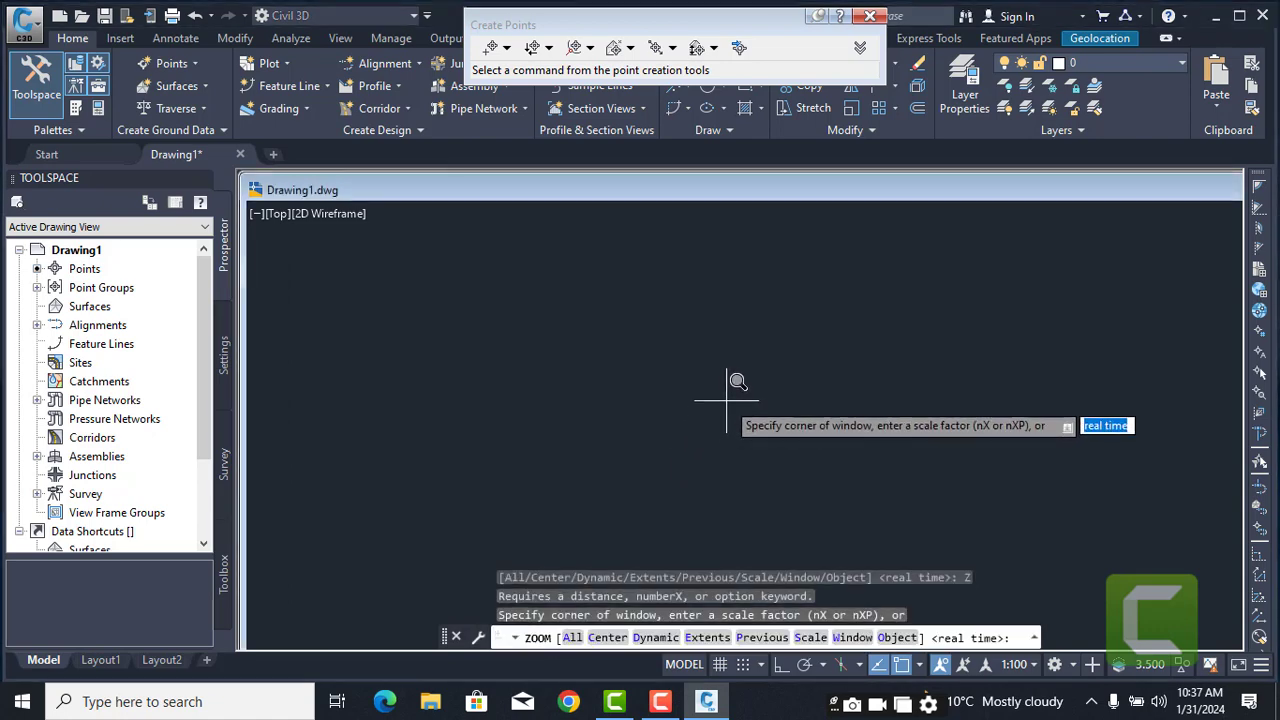
left_click(728, 402)
key("Escape")
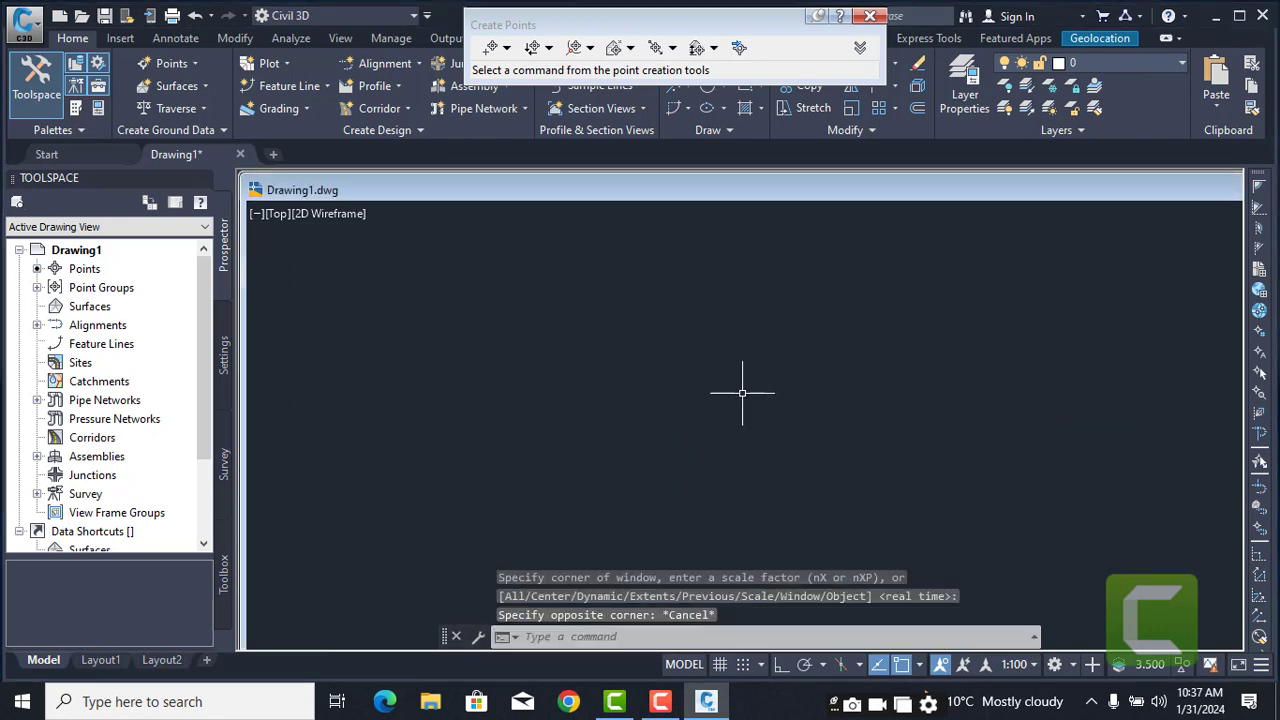
- Zoom the drawing to its extents and inspect the imported survey points and their labels
type("z")
key("Return")
type("e")
key("Return")
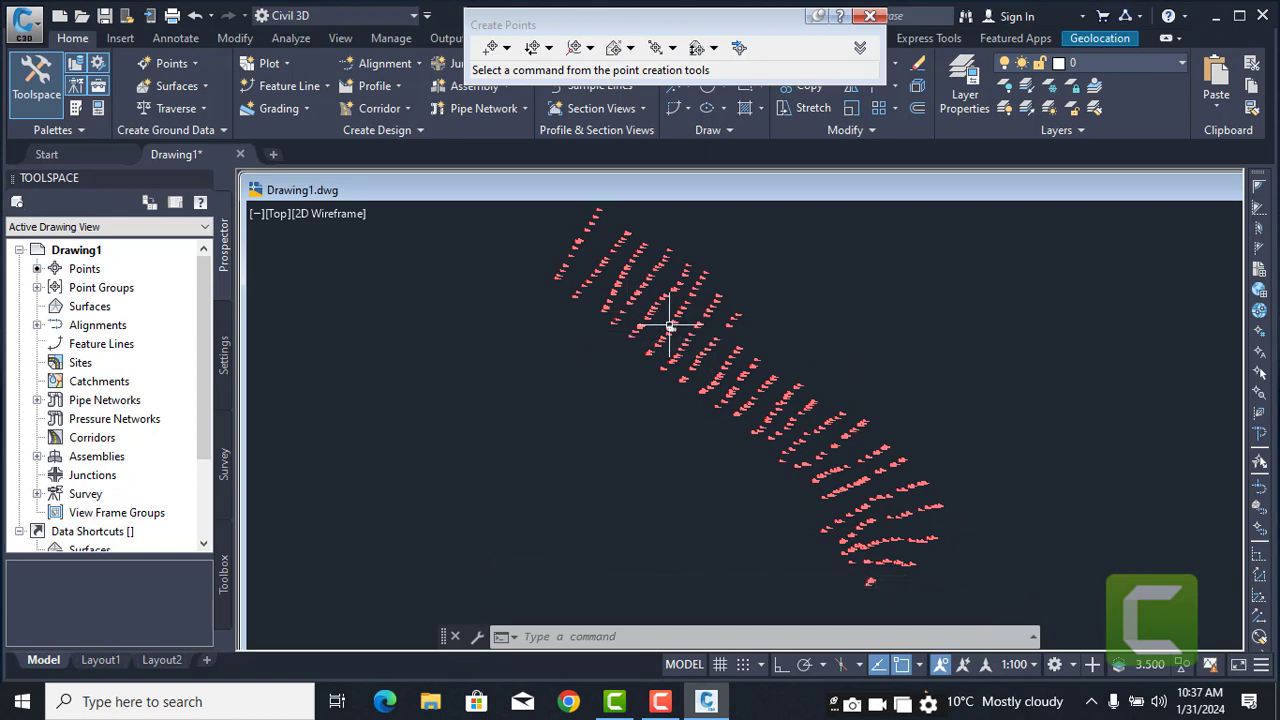
scroll(670, 325, "up", 6)
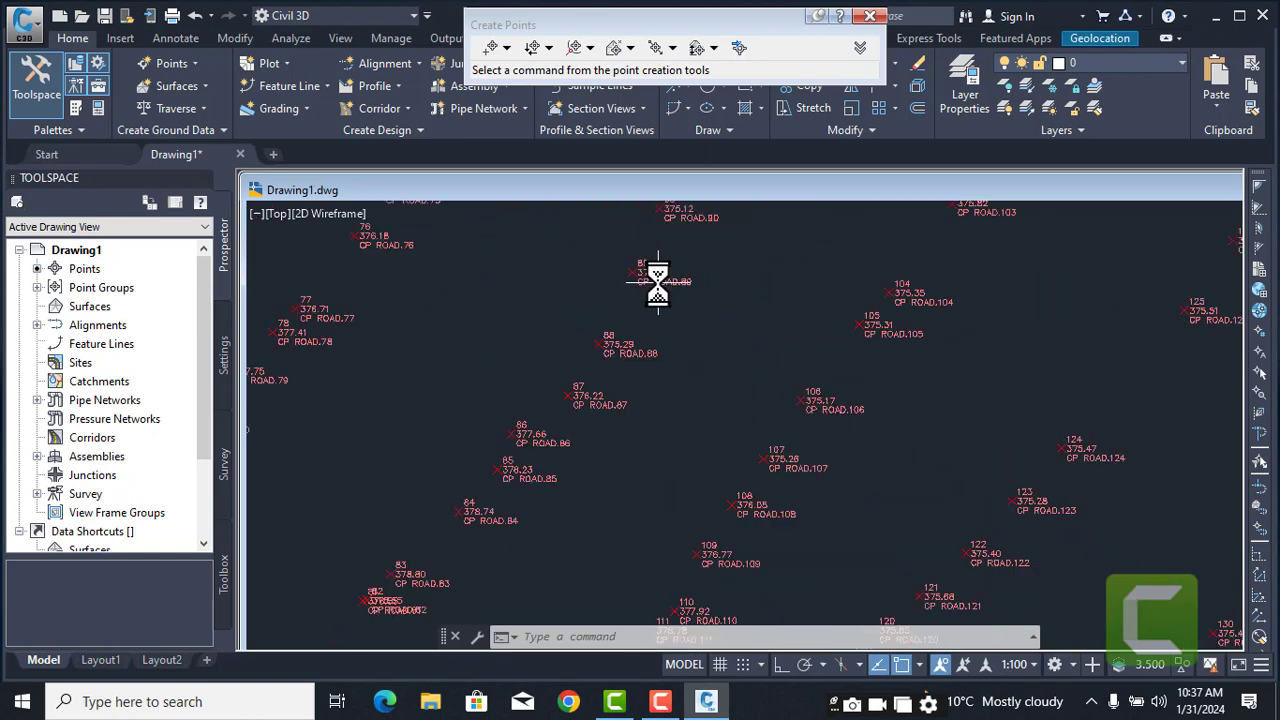
scroll(658, 285, "down", 6)
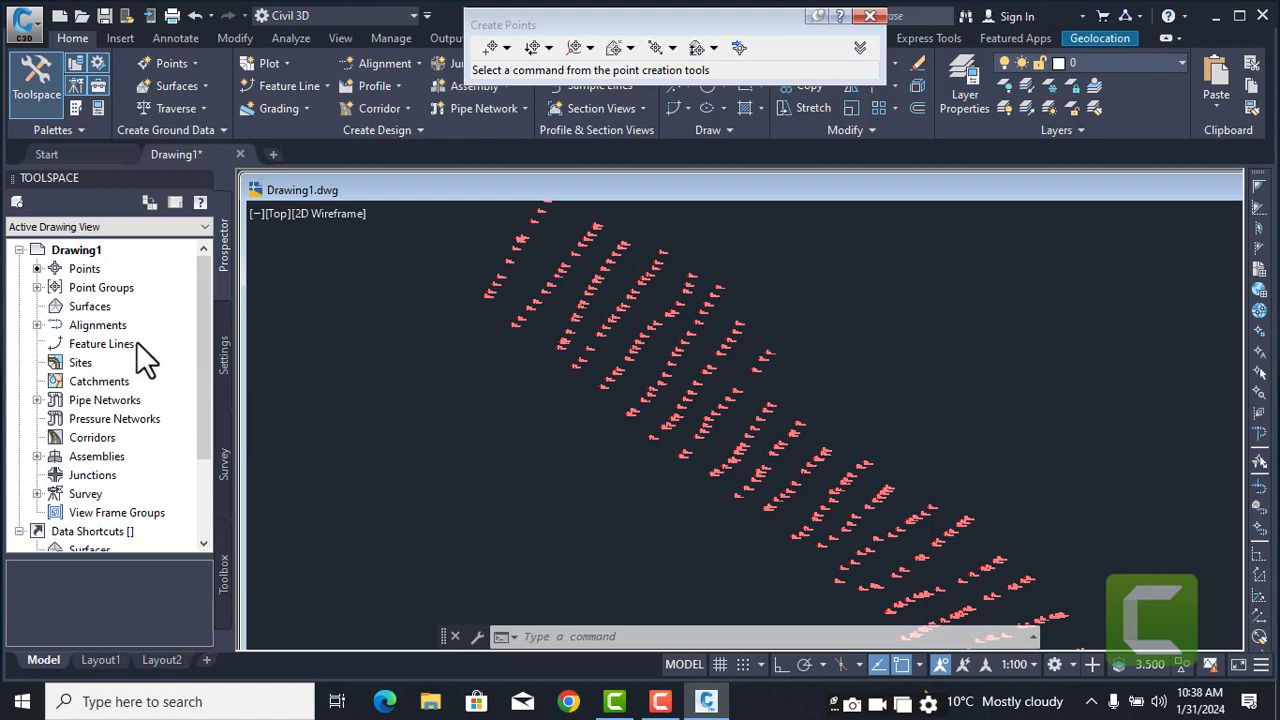
- Start a new triangulation surface in the drawing and name it CP1
right_click(92, 308)
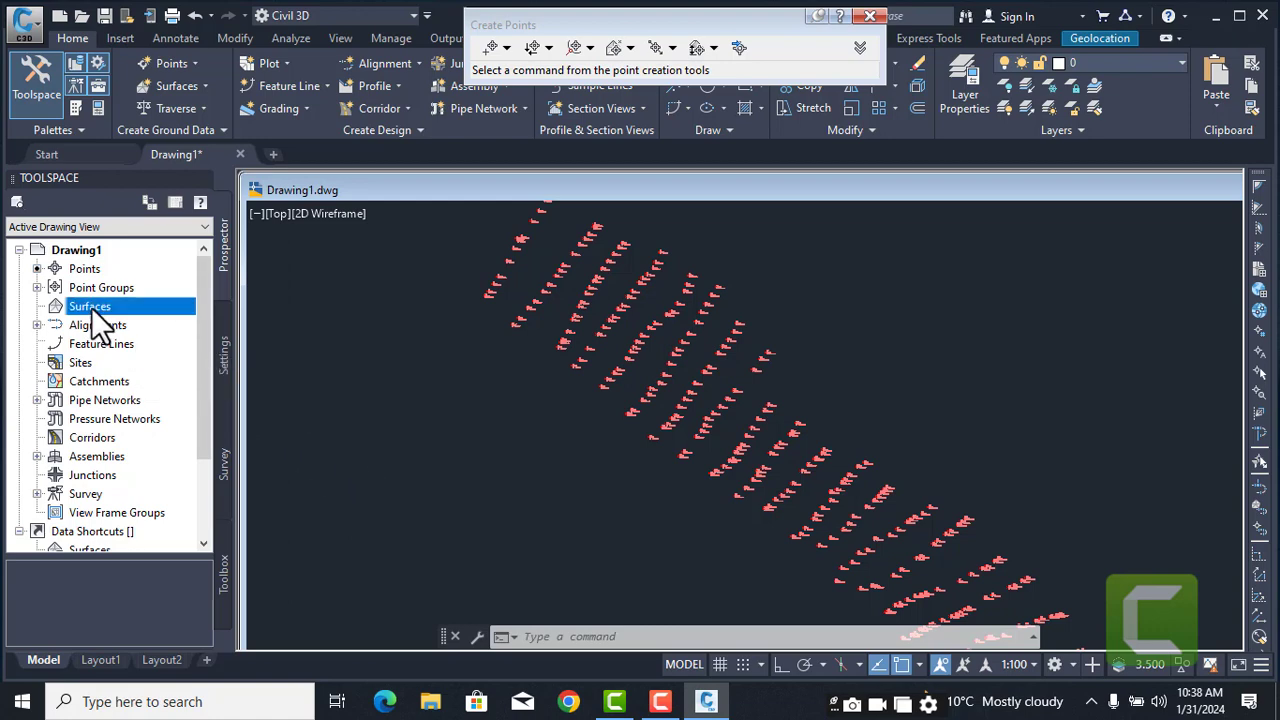
left_click(191, 323)
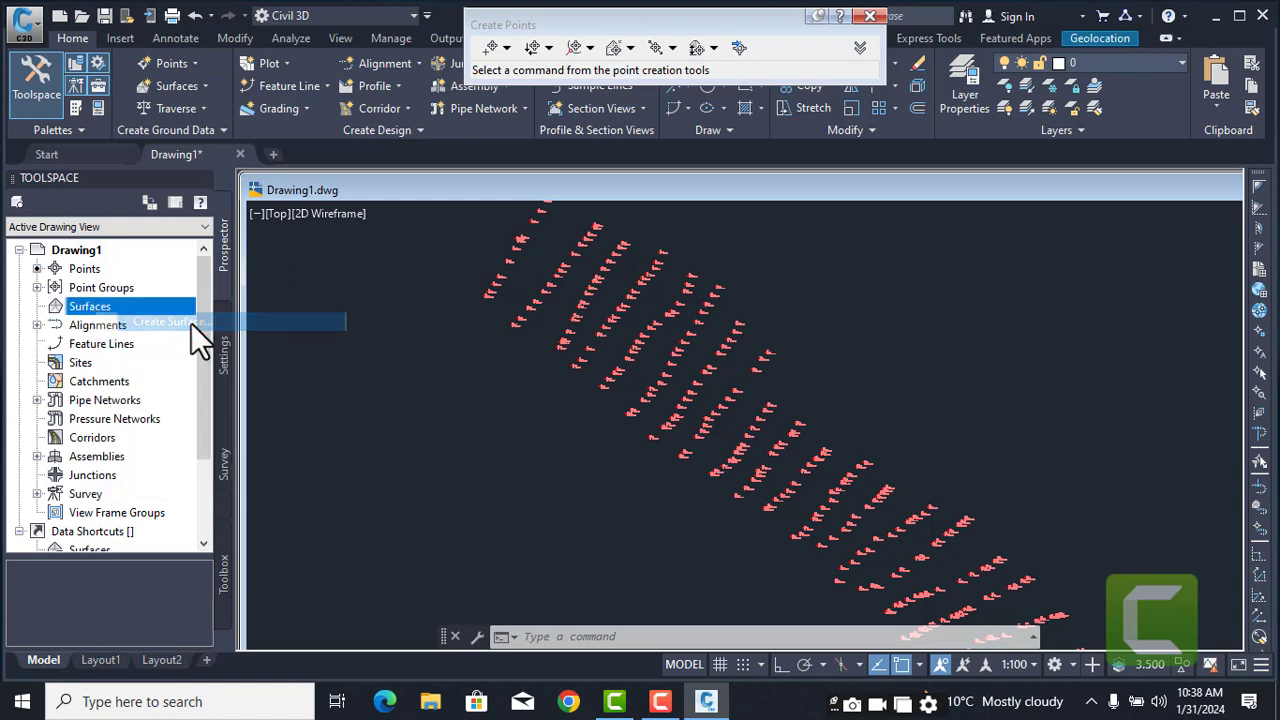
left_click(812, 289)
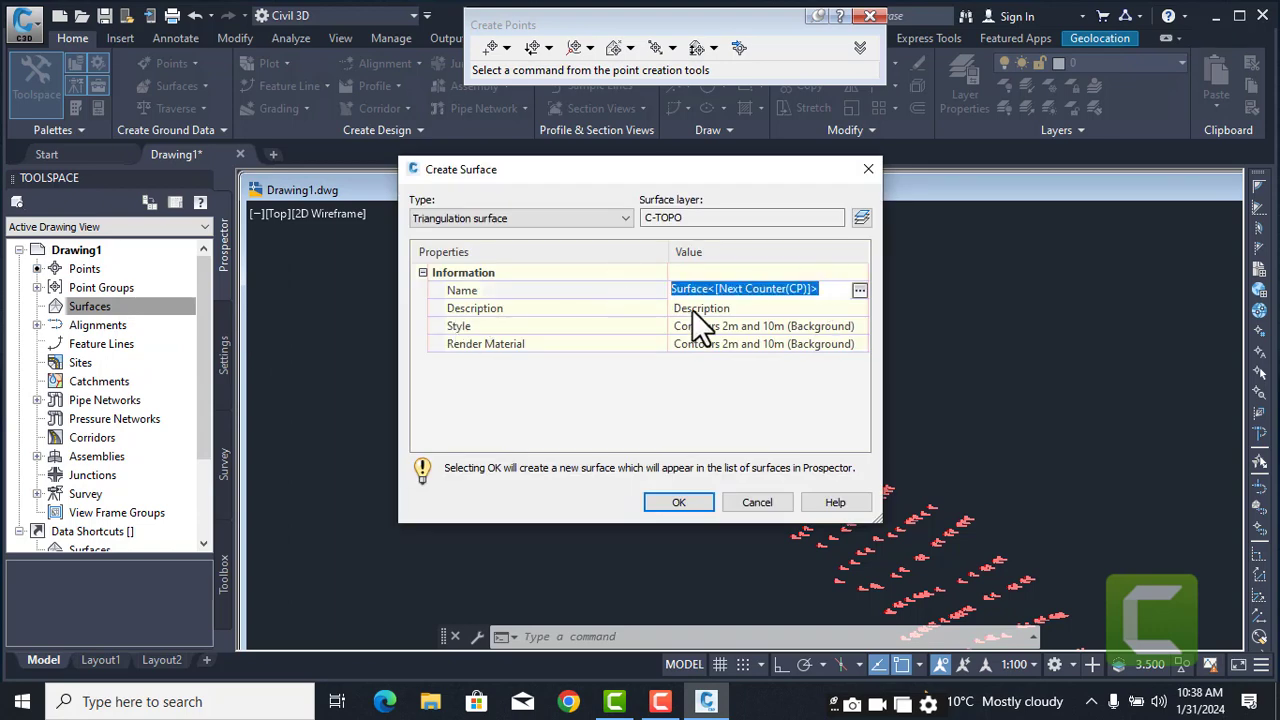
type("CP1")
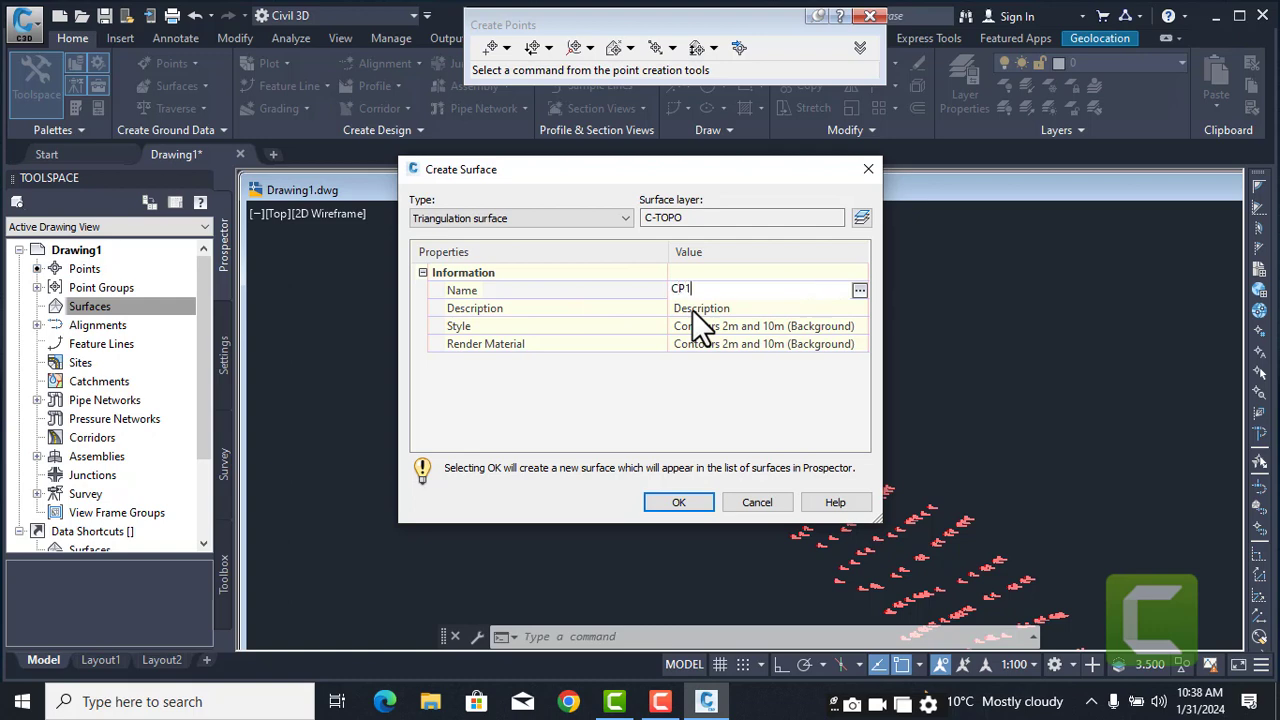
- Set the surface style to Contours 1m and 5m (Design) and create the surface
left_click(850, 326)
left_click(857, 327)
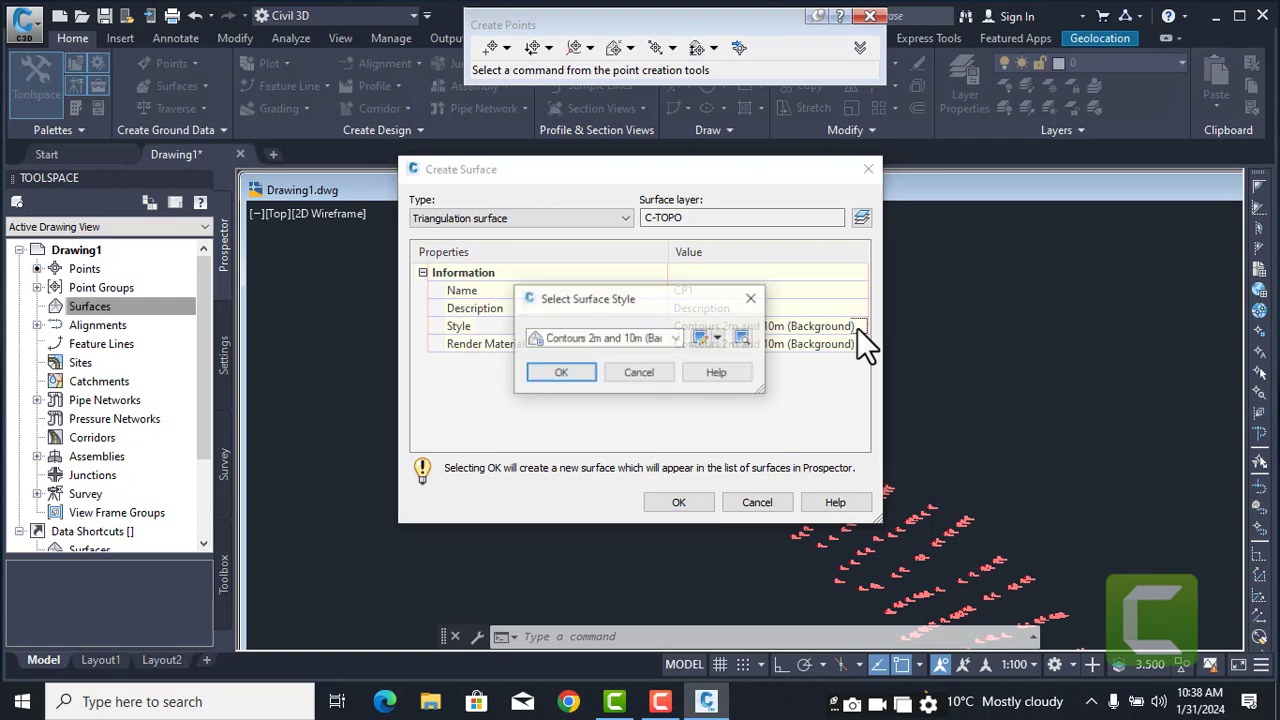
left_click(676, 339)
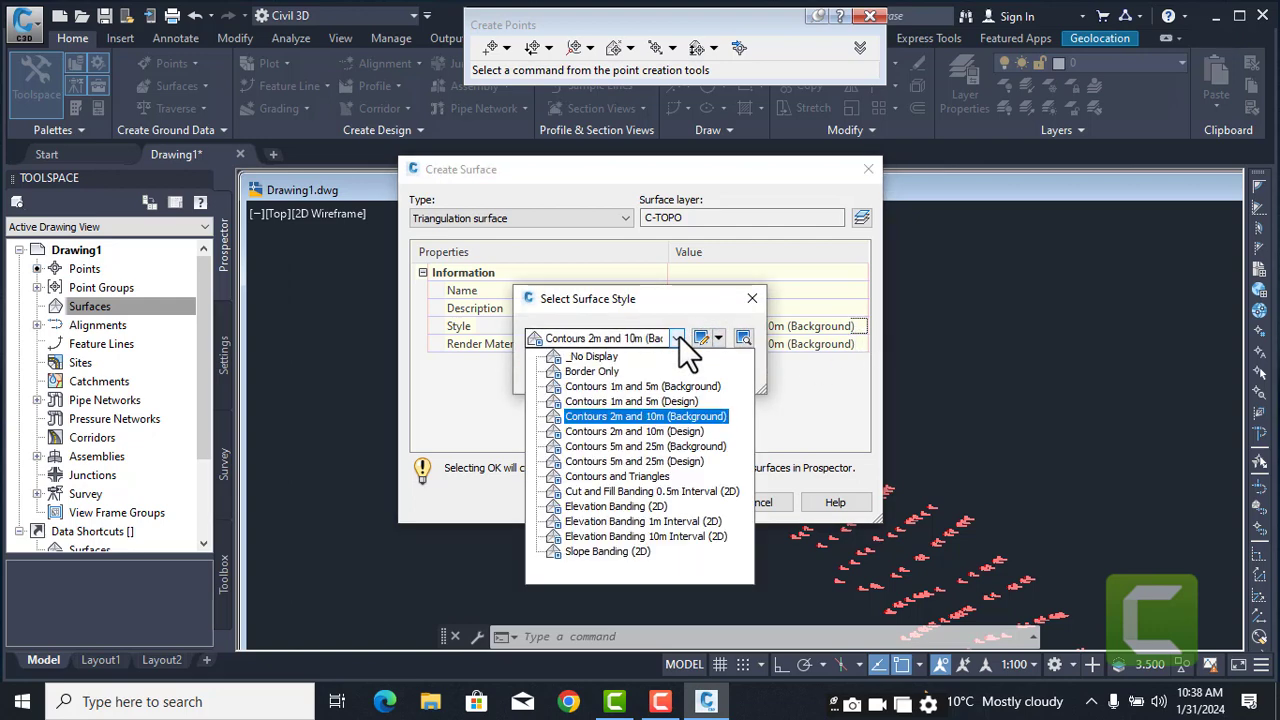
left_click(605, 404)
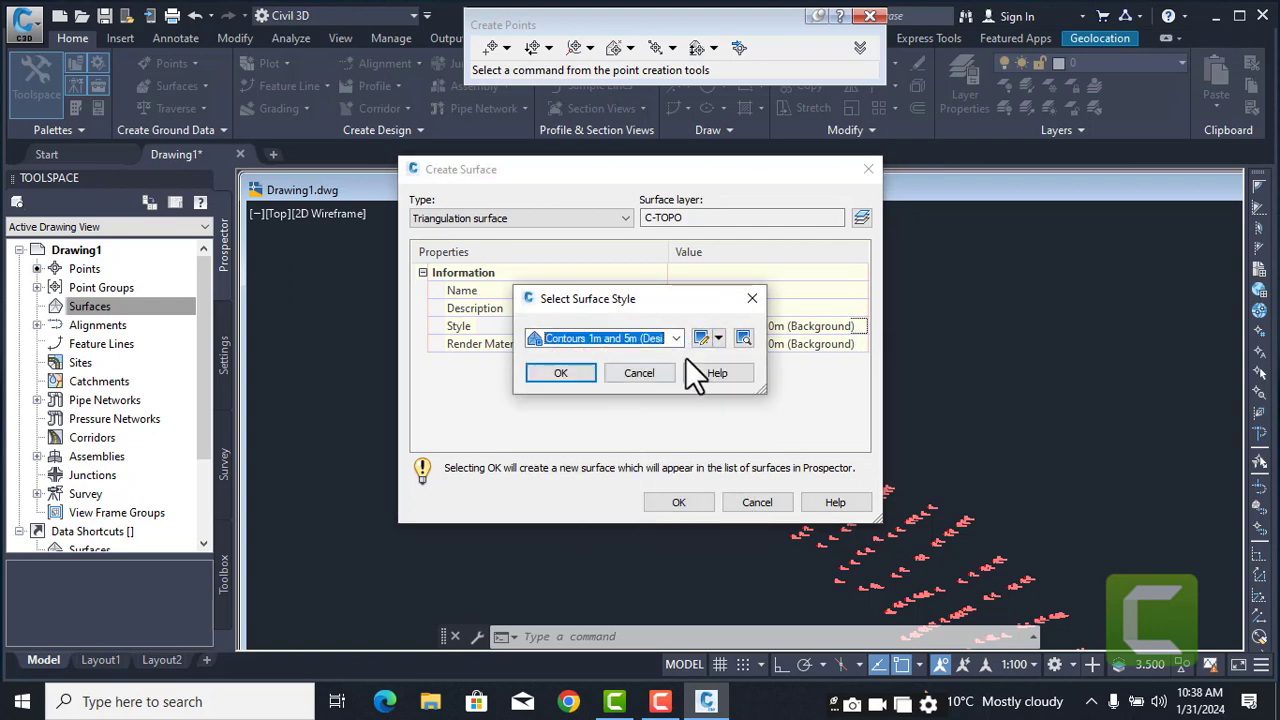
left_click(561, 372)
left_click(655, 502)
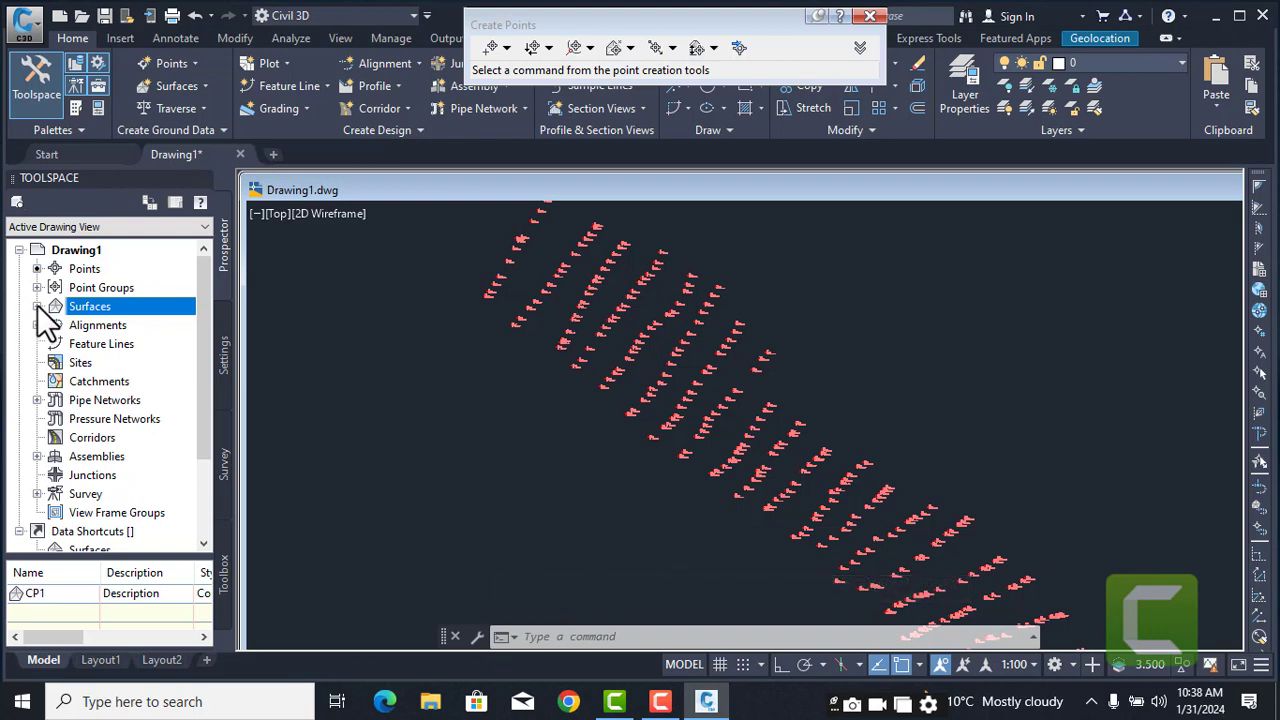
- Add the CP1 point group to the definition of the CP1 surface and apply it
left_click(37, 306)
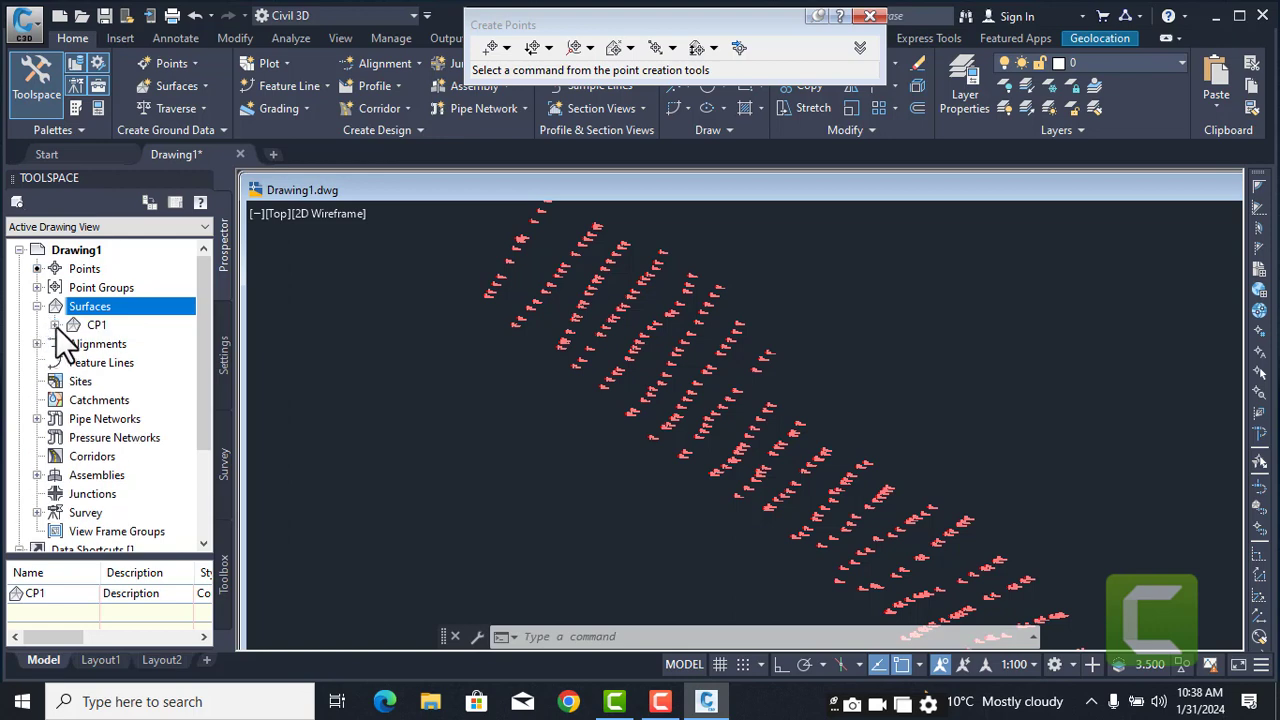
left_click(55, 325)
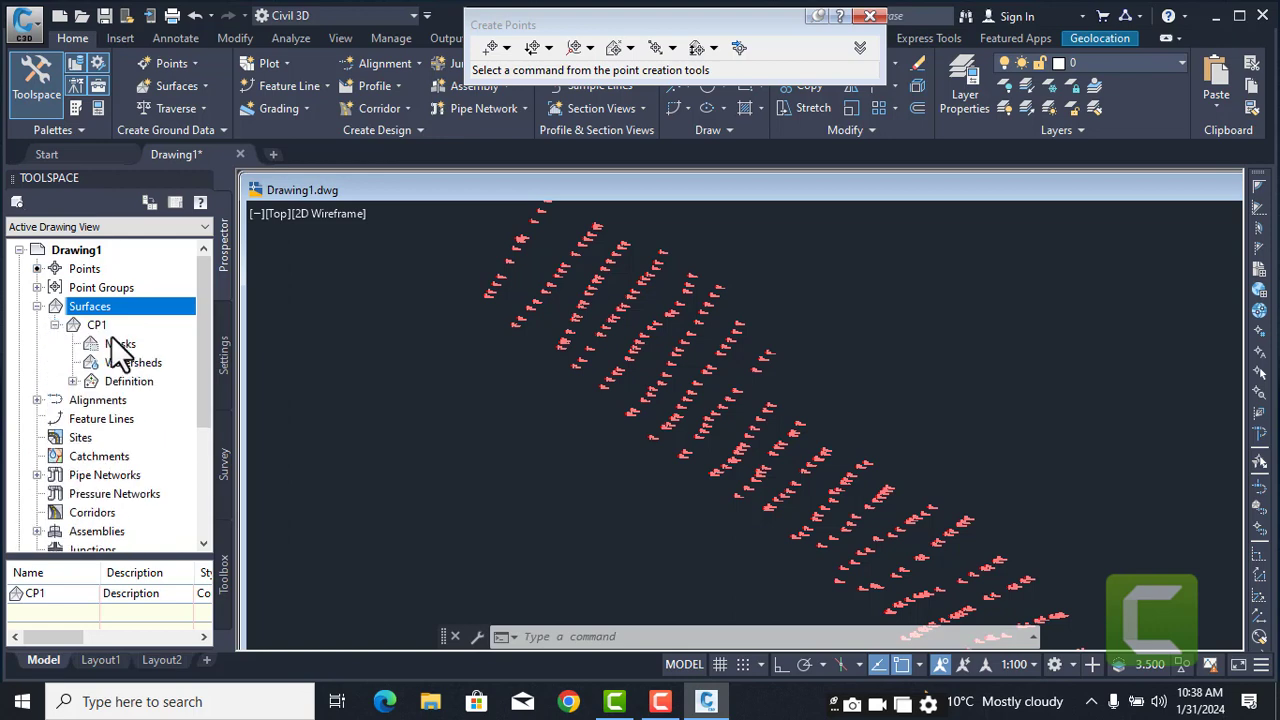
left_click(72, 381)
left_click(145, 496)
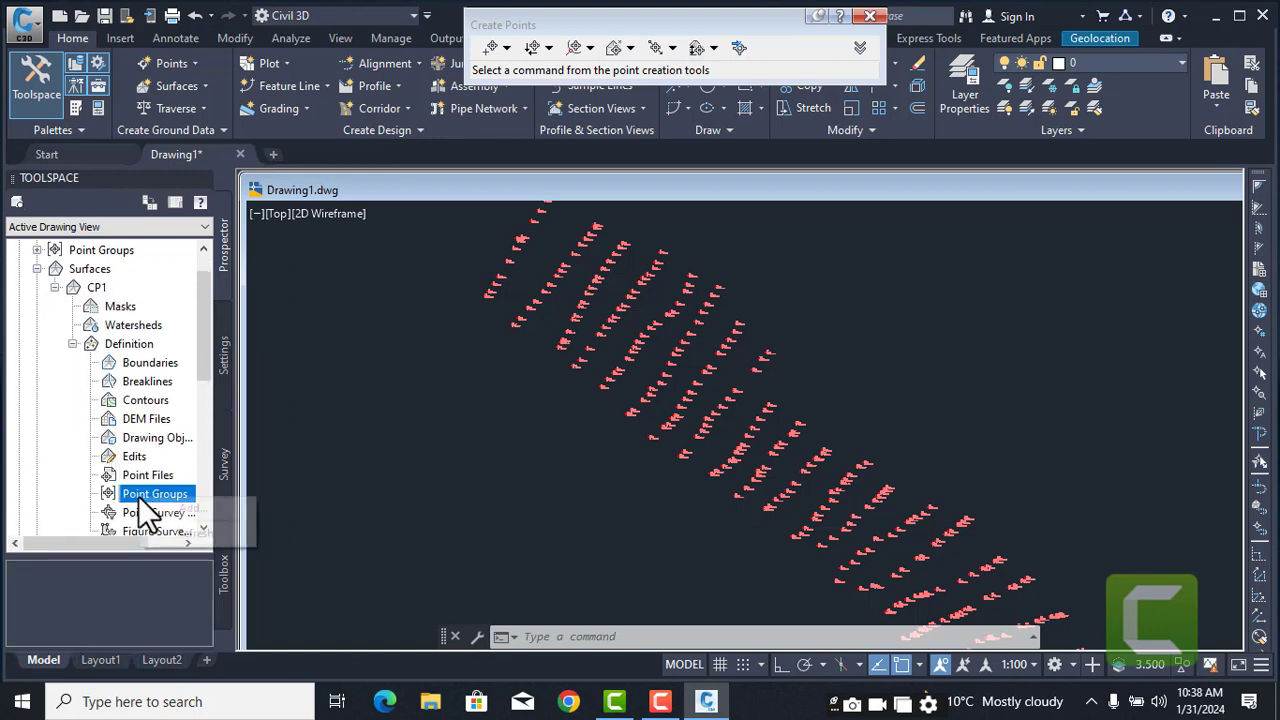
right_click(150, 497)
left_click(200, 508)
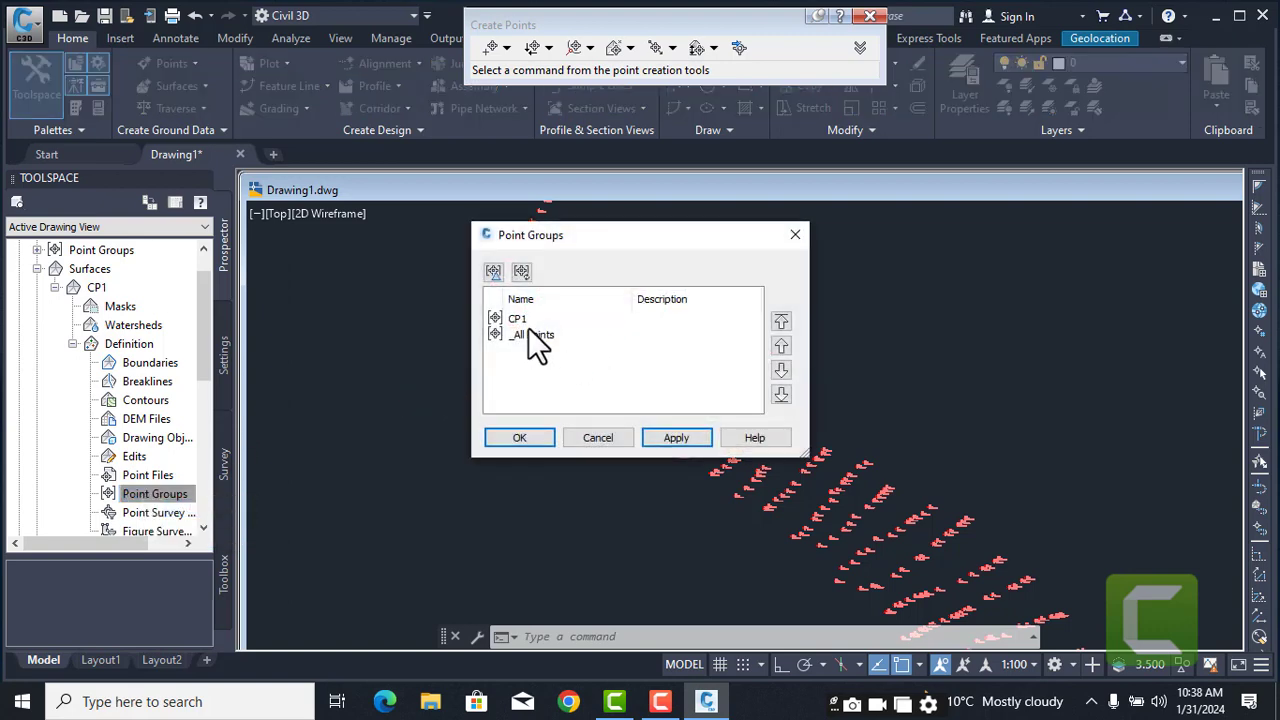
left_click(527, 320)
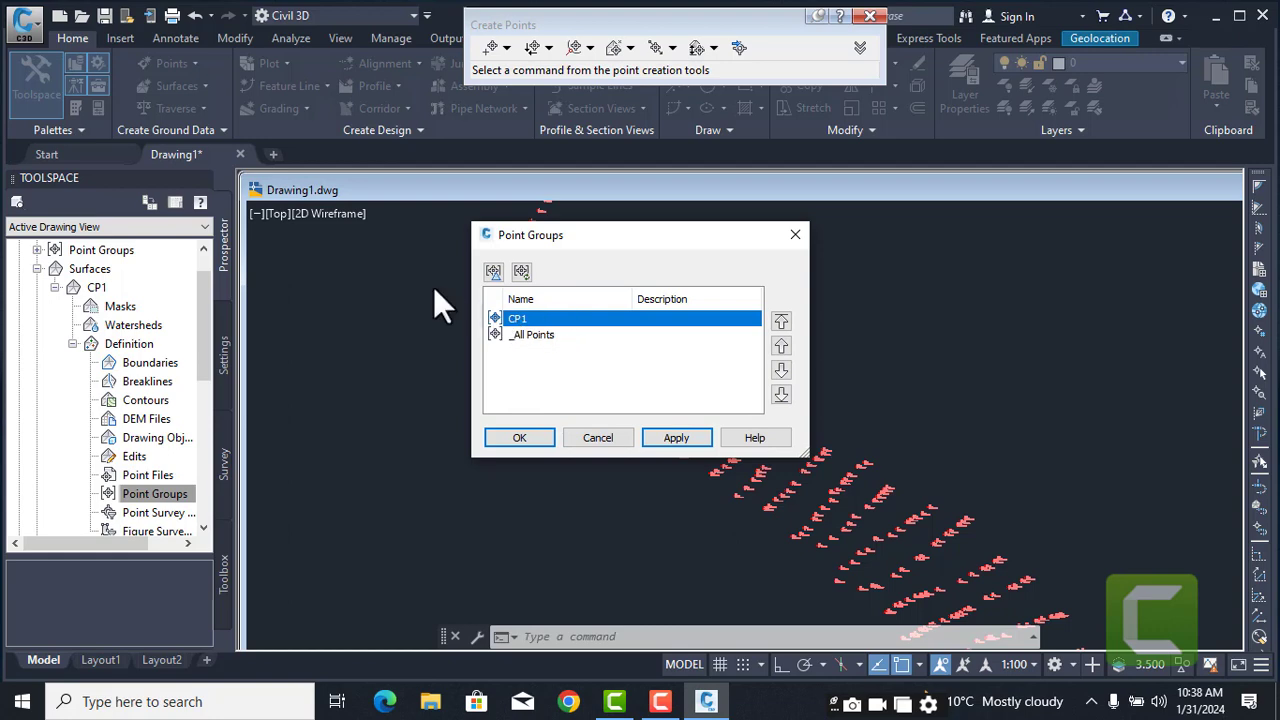
left_click(676, 437)
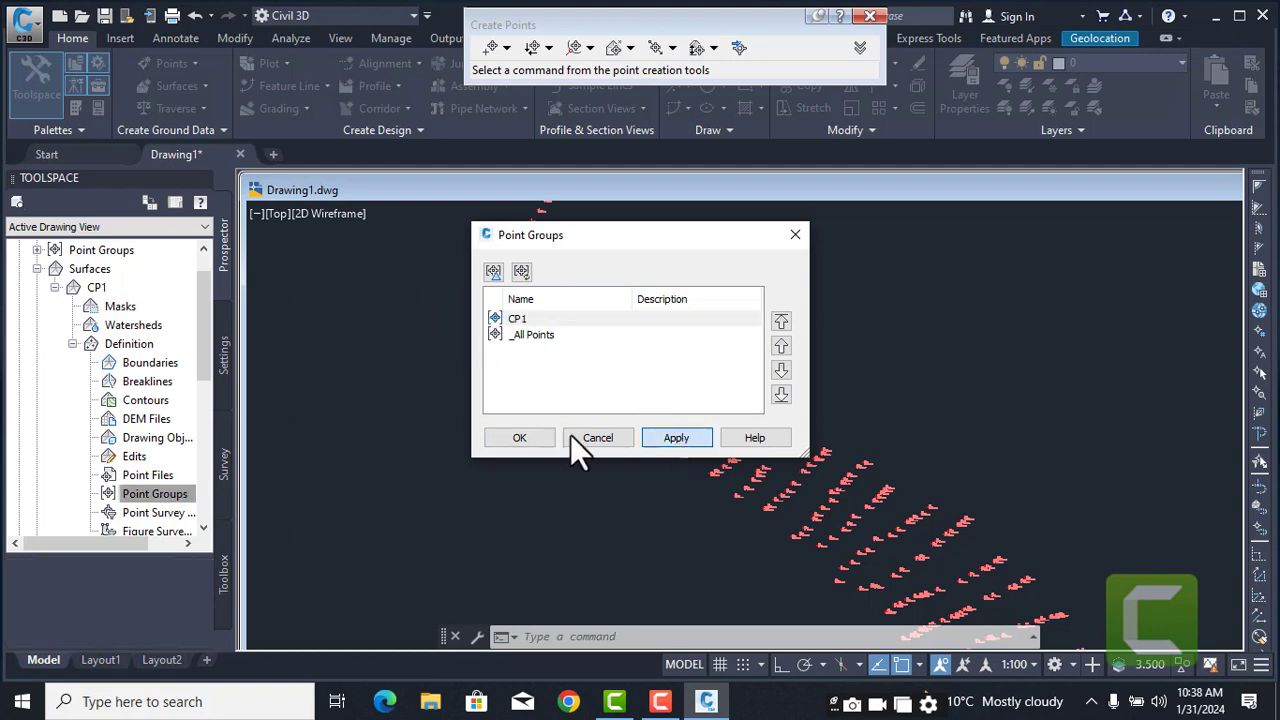
left_click(519, 437)
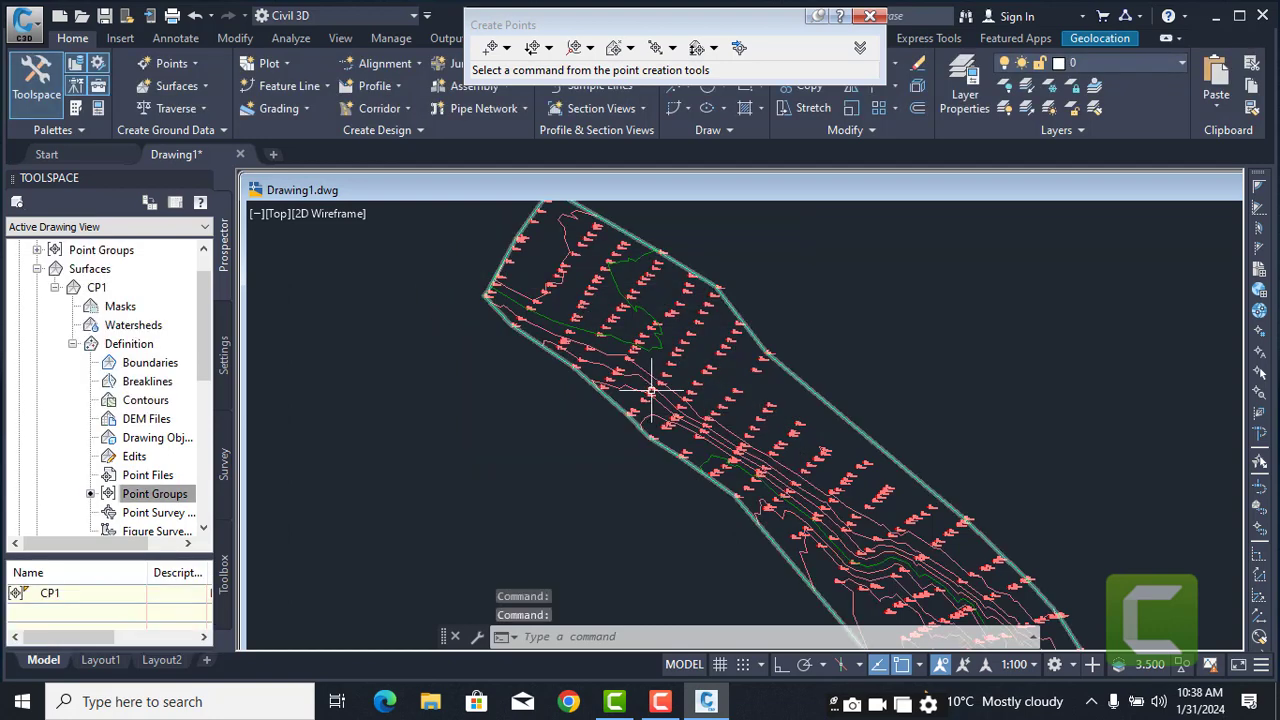
- Examine the contours and boundary at the northwestern end of the CP1 surface, up to point 6
scroll(622, 343, "down", 2)
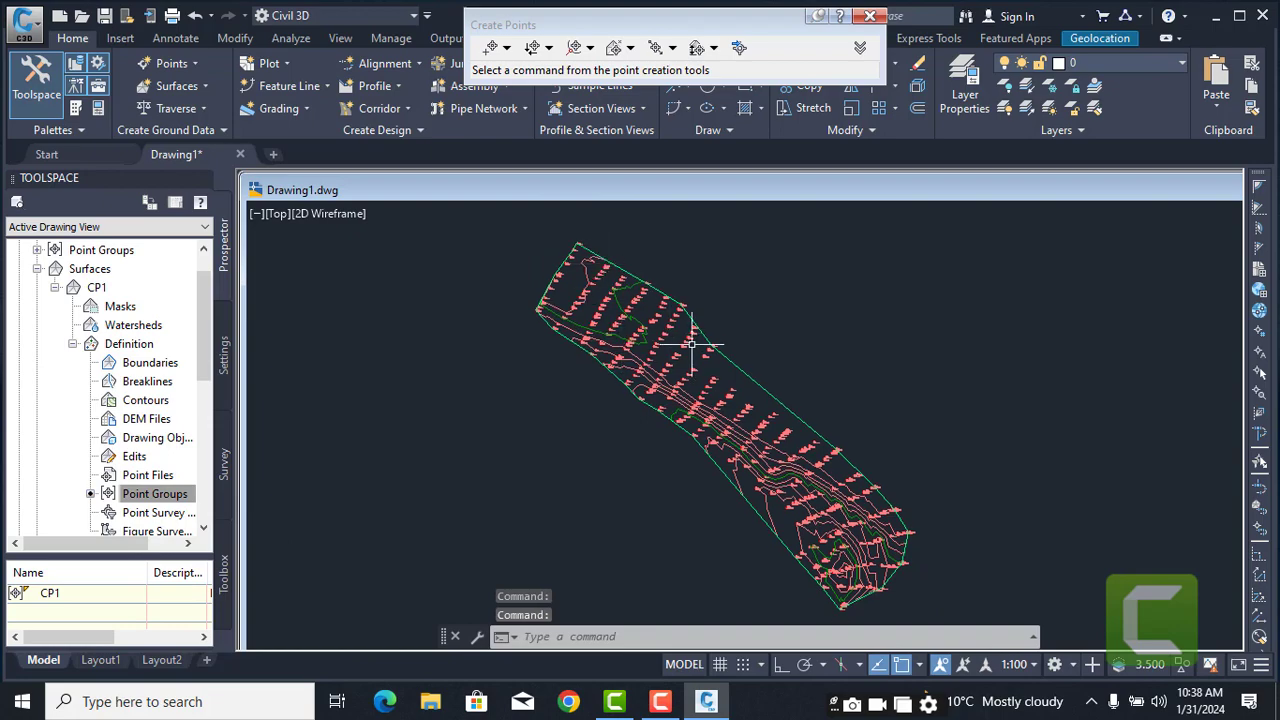
scroll(690, 343, "up", 3)
scroll(712, 342, "down", 1)
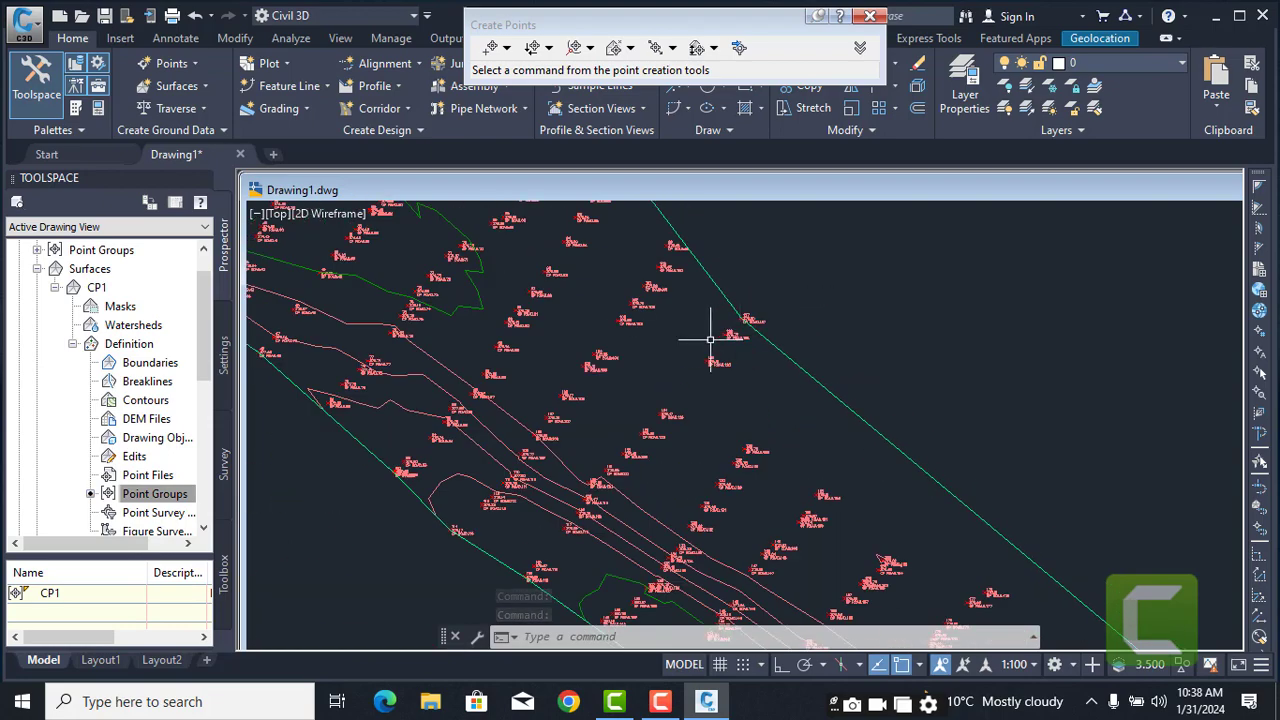
mouse_move(376, 365)
middle_mouse_down()
mouse_move(404, 378)
mouse_move(738, 354)
middle_mouse_up()
middle_click_drag(552, 328, 618, 532)
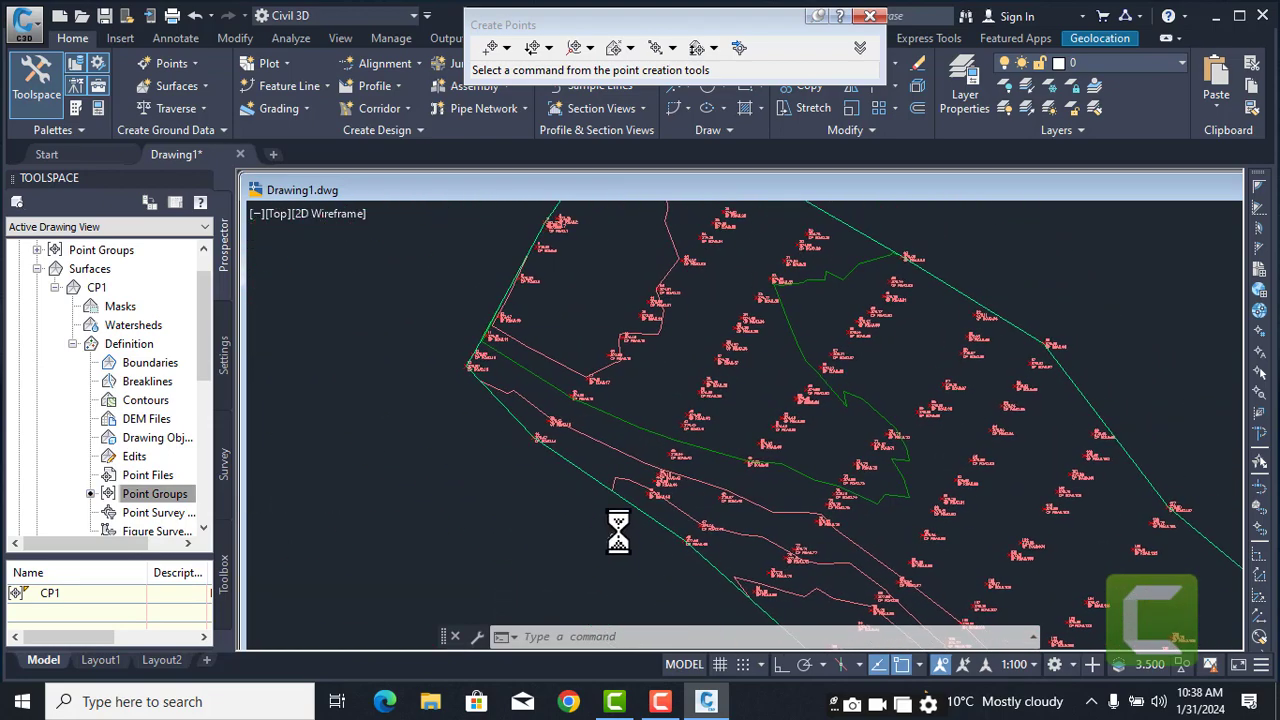
scroll(486, 357, "down", 2)
scroll(491, 357, "up", 4)
scroll(491, 357, "down", 5)
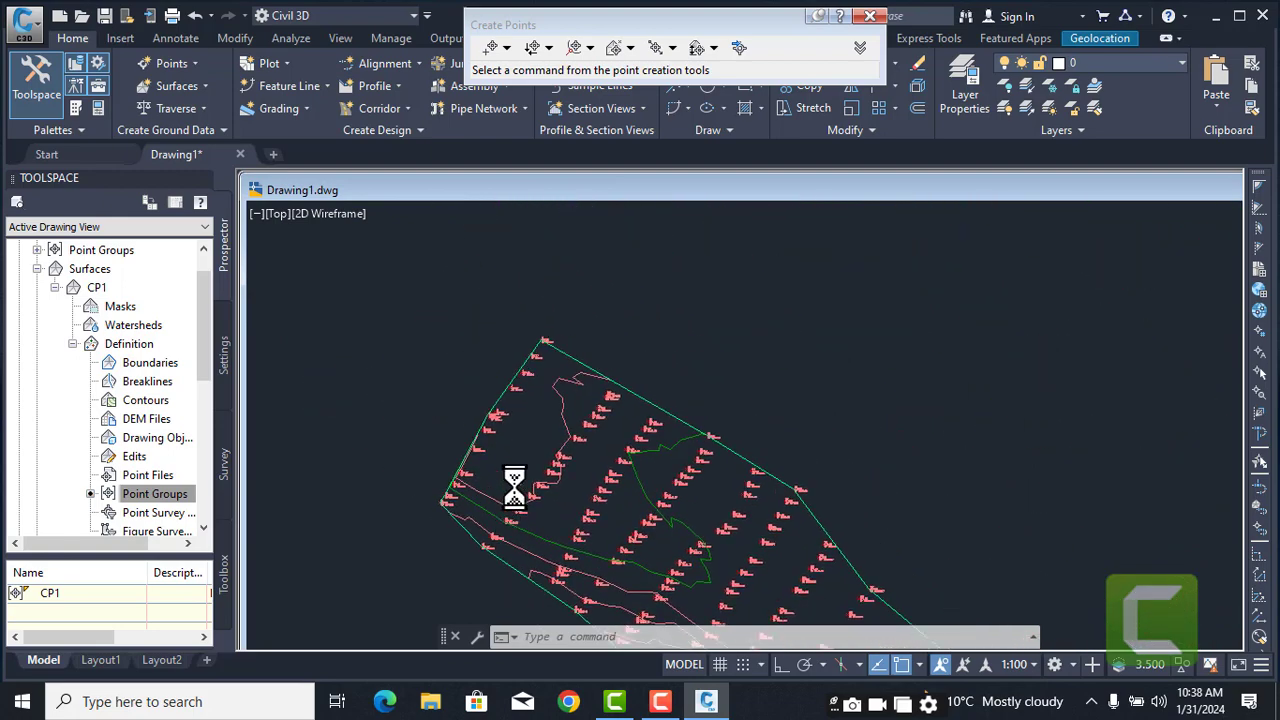
scroll(558, 350, "up", 5)
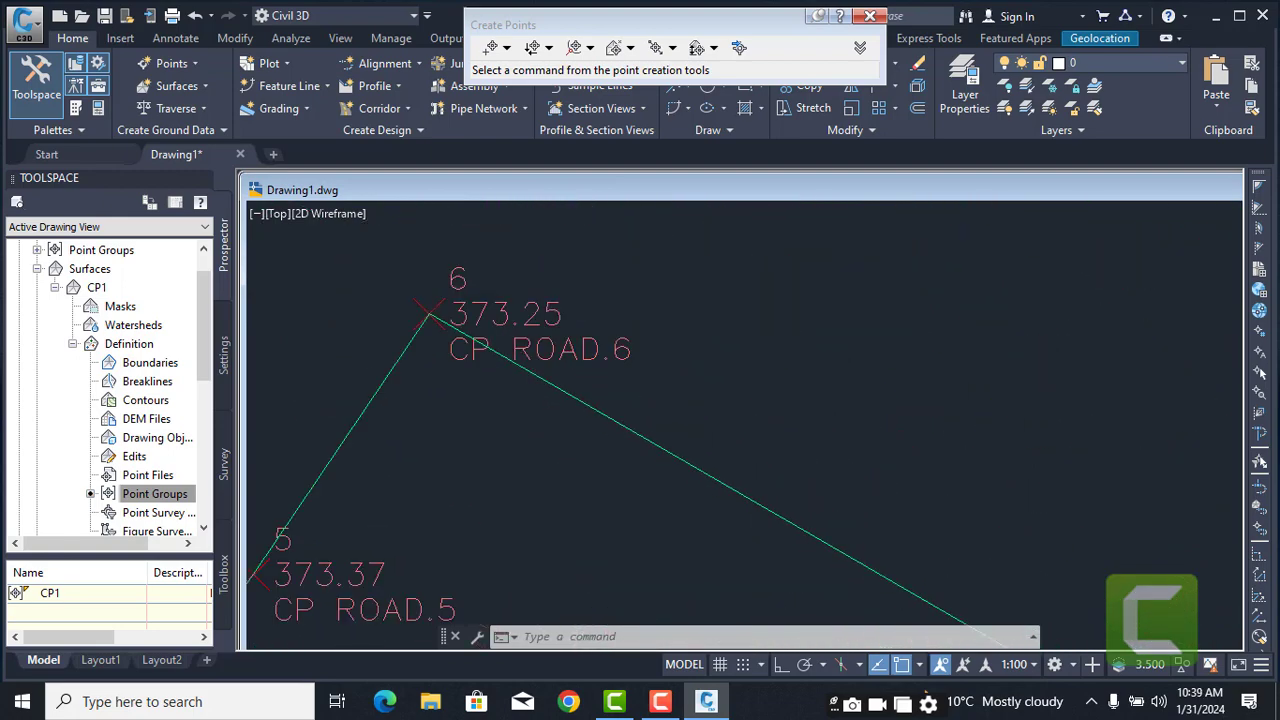
- Examine the southeastern part of the CP1 surface and the boundary line around points 280 and 281
scroll(535, 378, "down", 6)
middle_click_drag(535, 378, 446, 147)
middle_click_drag(614, 431, 539, 256)
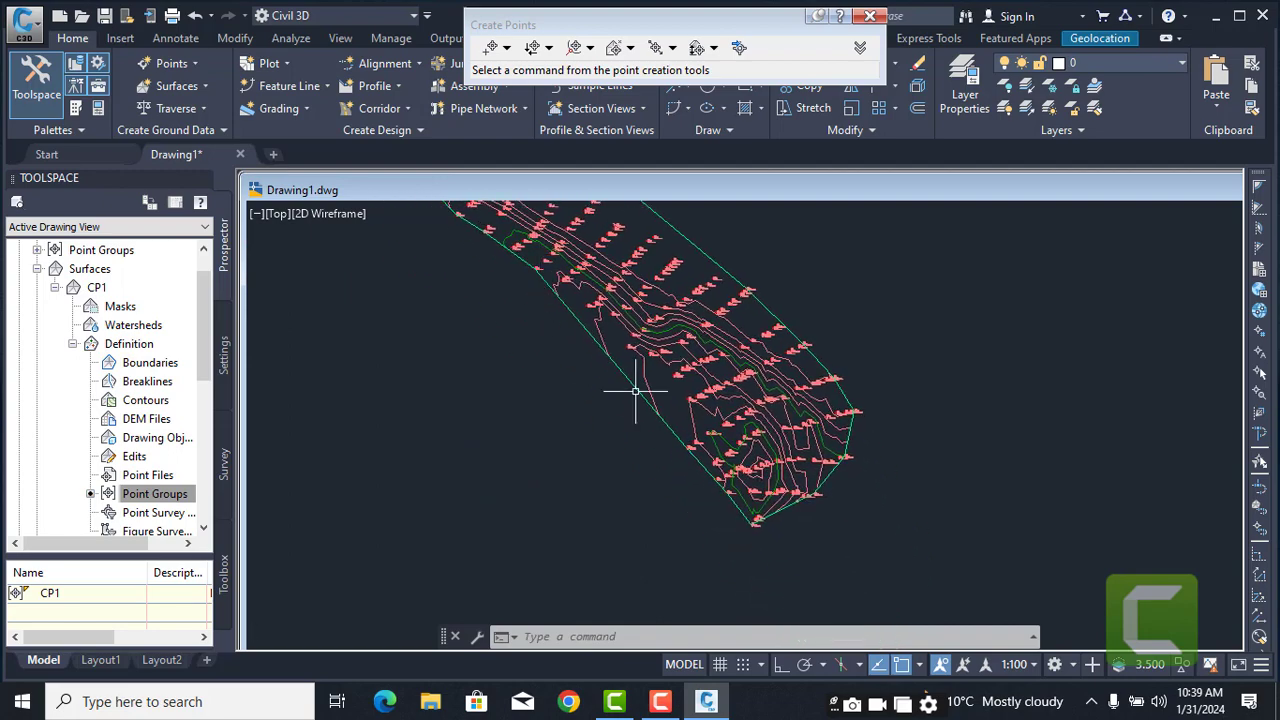
scroll(714, 451, "up", 3)
scroll(586, 394, "up", 3)
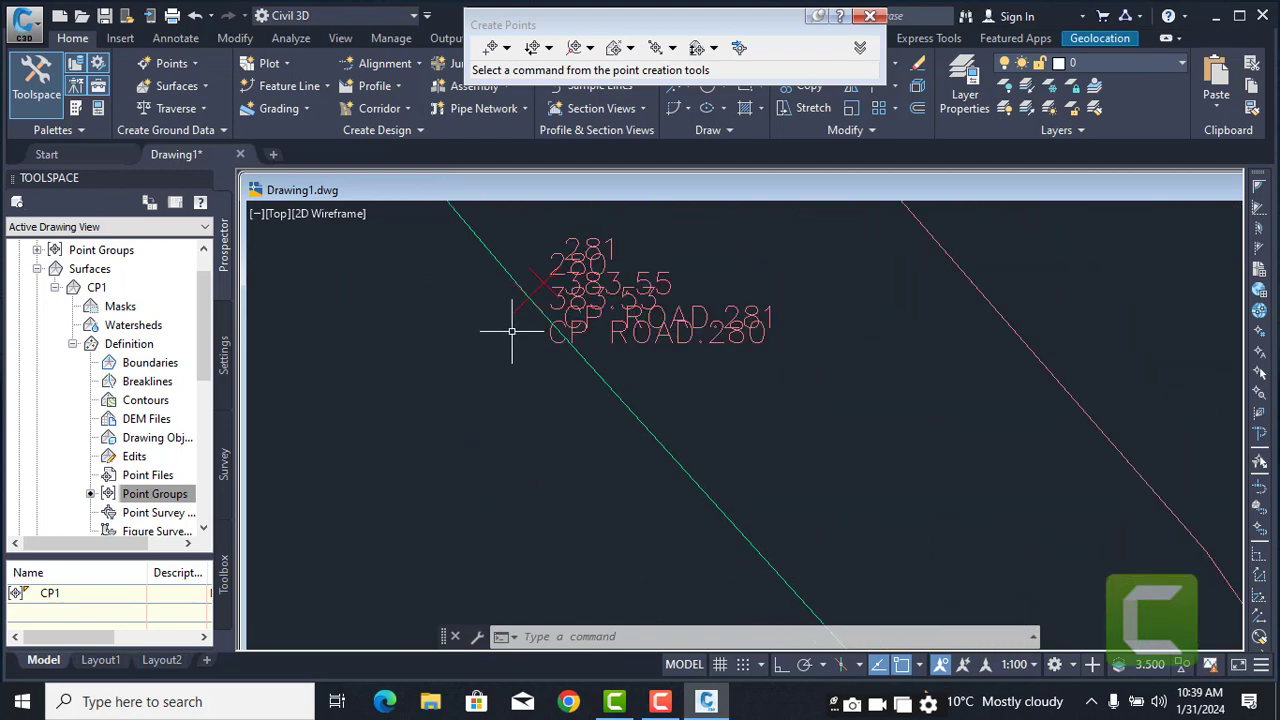
scroll(530, 310, "up", 1)
scroll(540, 295, "down", 3)
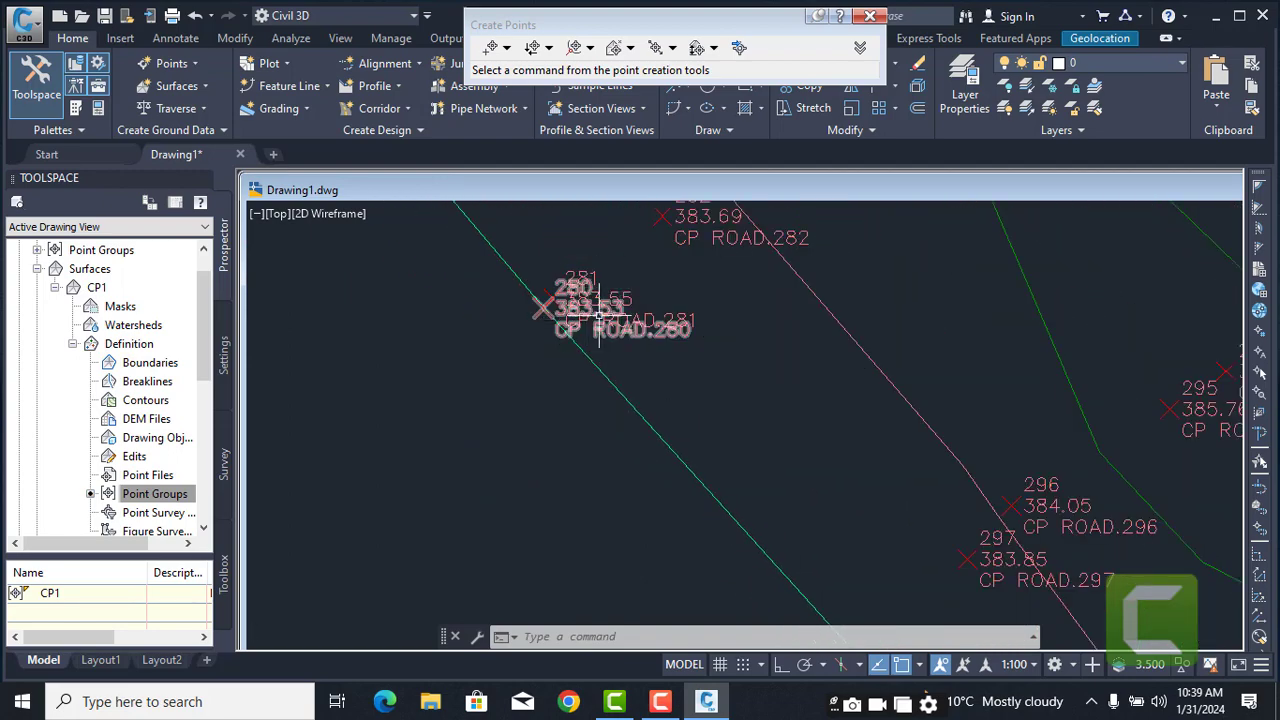
scroll(590, 310, "up", 5)
scroll(620, 340, "down", 4)
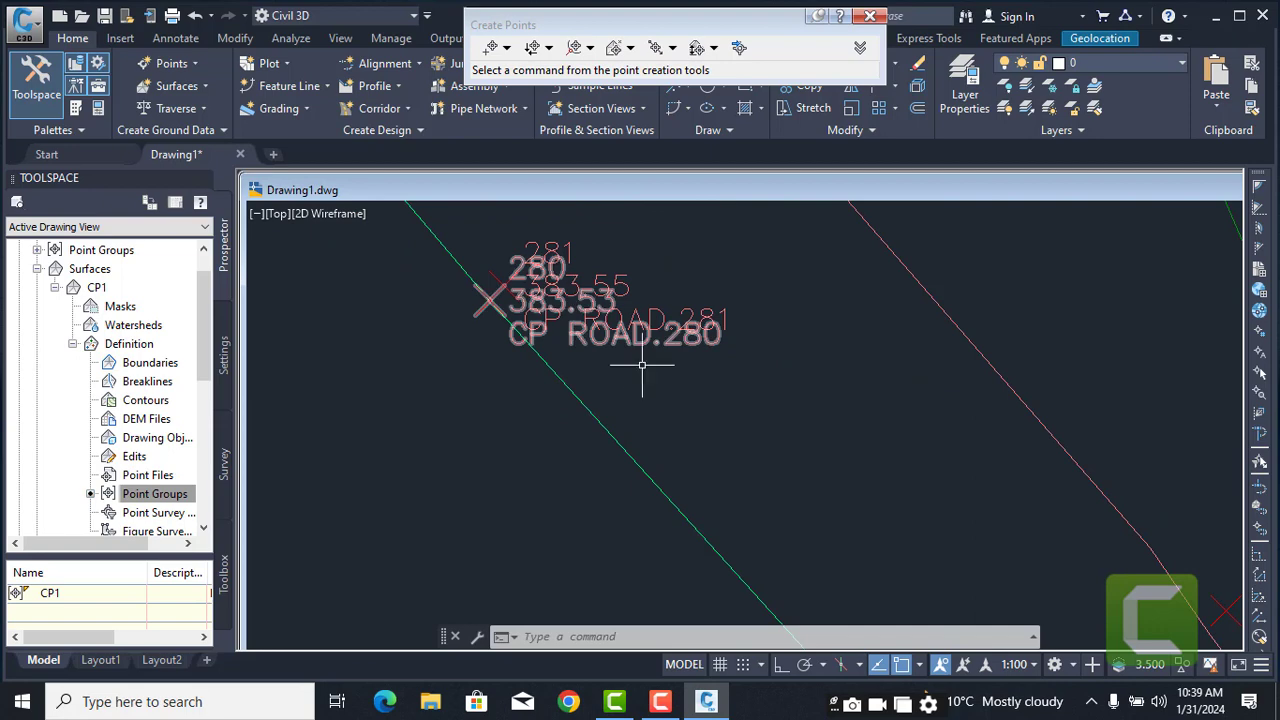
- Set the drawing's annotation scale to 1:75
left_click(1035, 663)
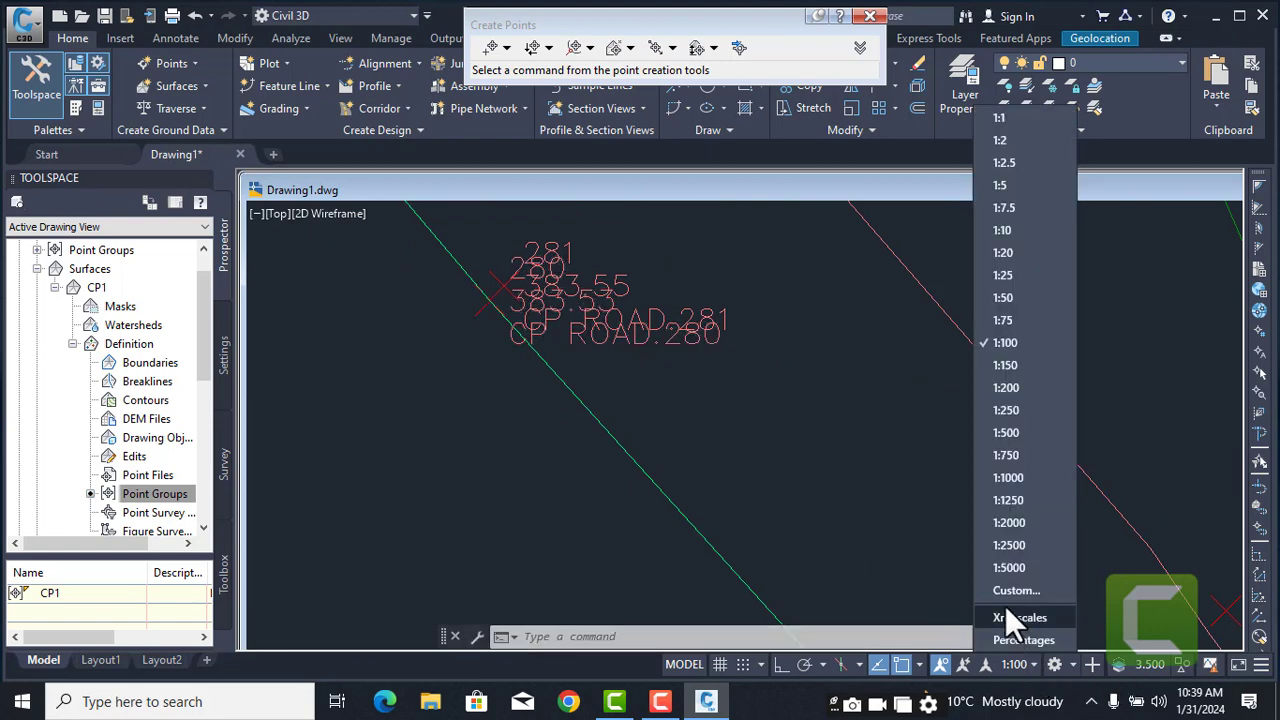
left_click(997, 324)
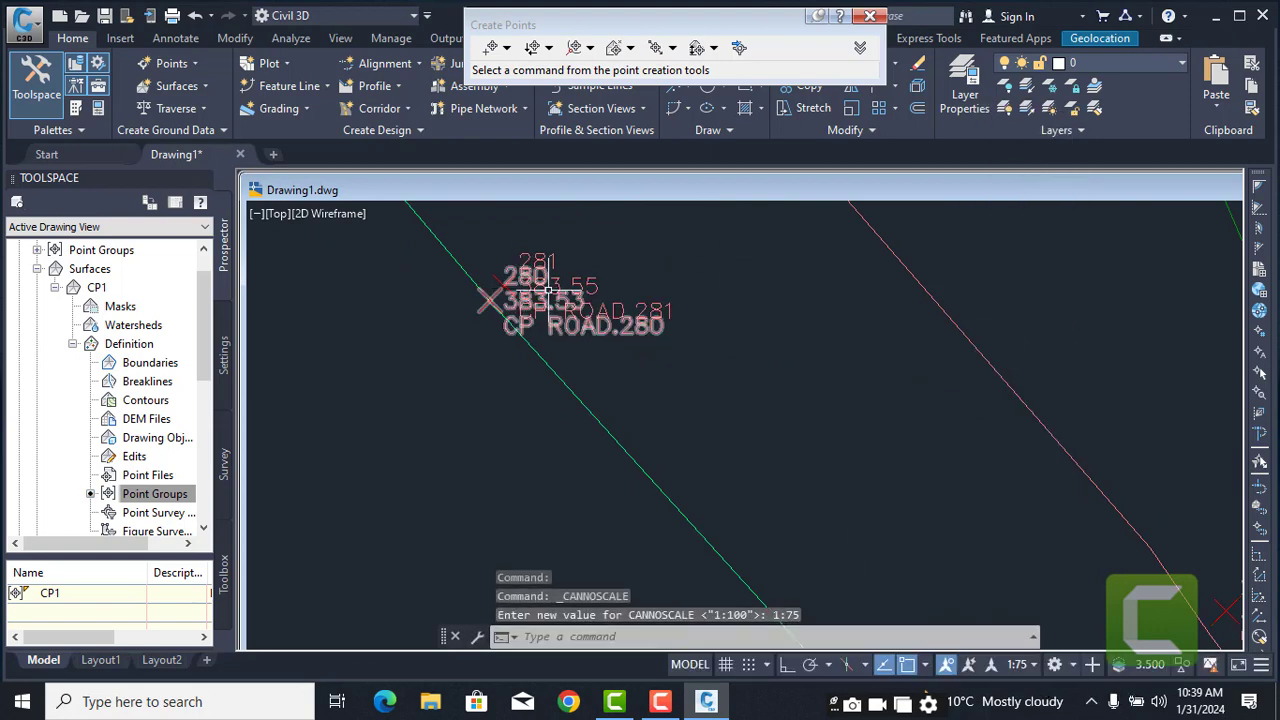
- Examine the rescaled point labels and contours around points 294 to 320, and the whole CP1 surface
scroll(523, 284, "down", 4)
middle_click_drag(851, 409, 768, 276)
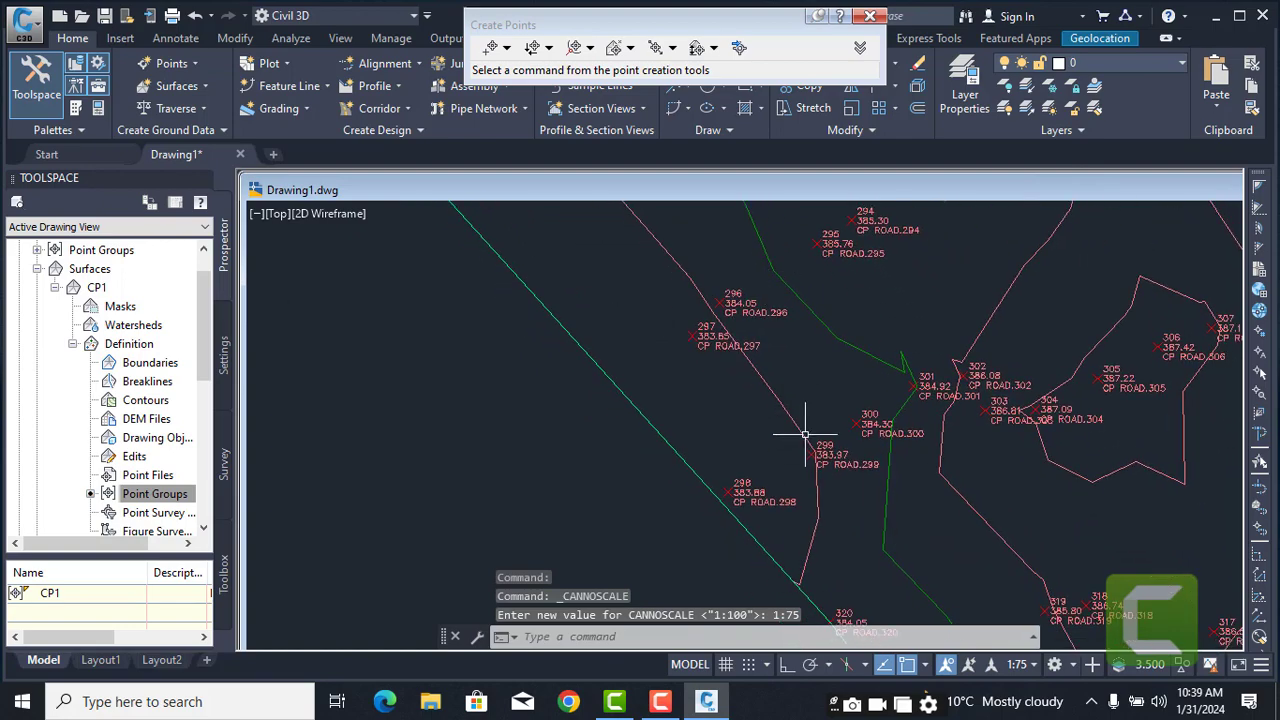
middle_click_drag(805, 445, 790, 368)
scroll(825, 510, "up", 2)
middle_click_drag(828, 508, 820, 363)
scroll(895, 465, "down", 4)
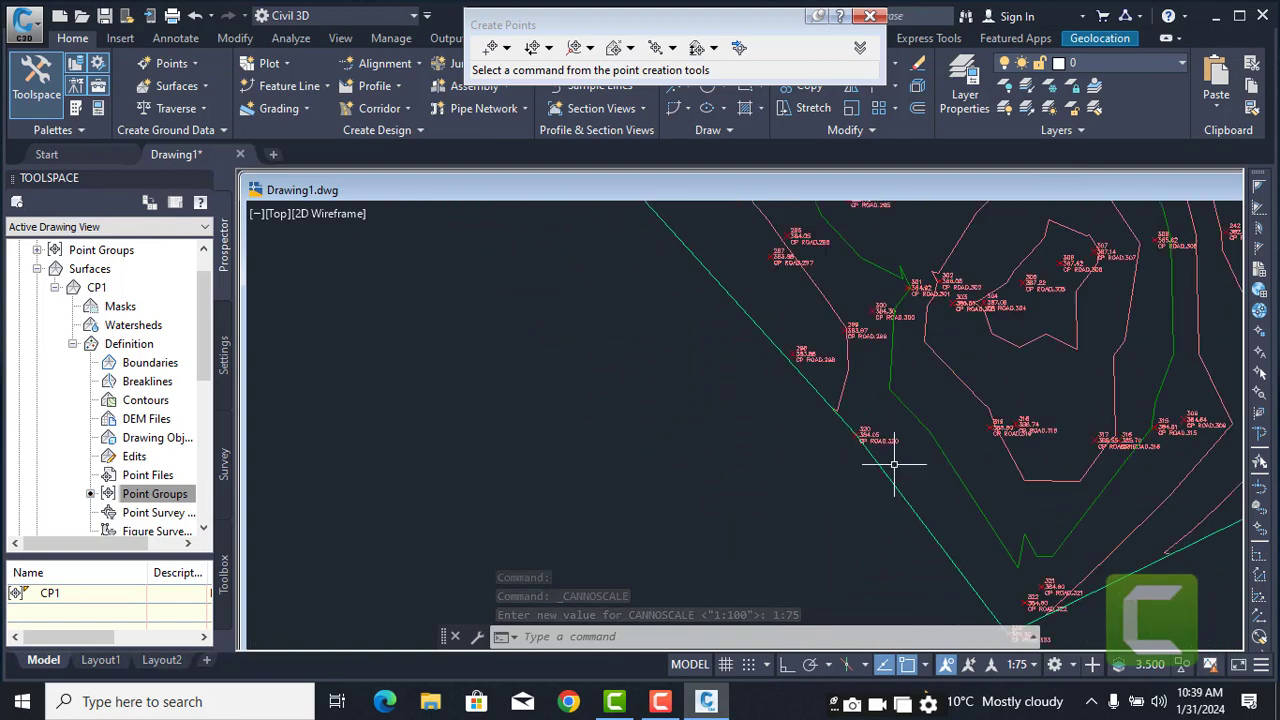
scroll(915, 505, "down", 4)
scroll(730, 420, "down", 8)
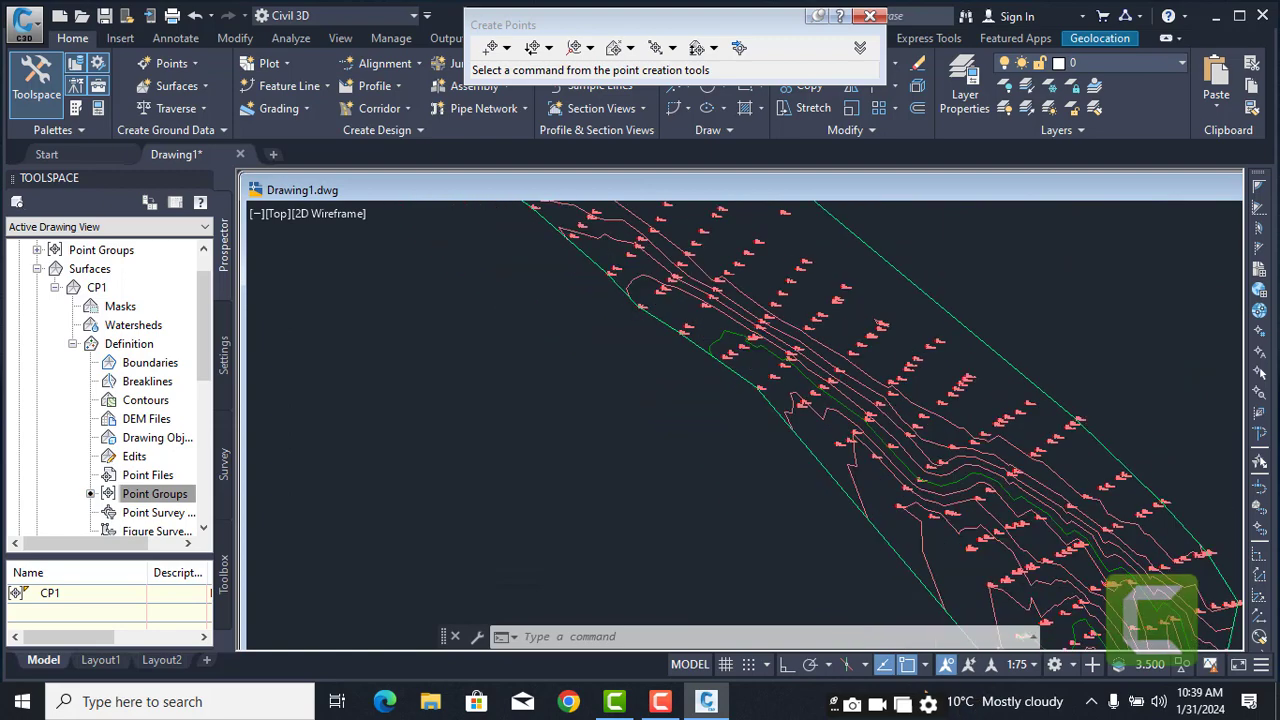
mouse_move(838, 385)
middle_mouse_down()
mouse_move(791, 297)
mouse_move(641, 277)
middle_mouse_up()
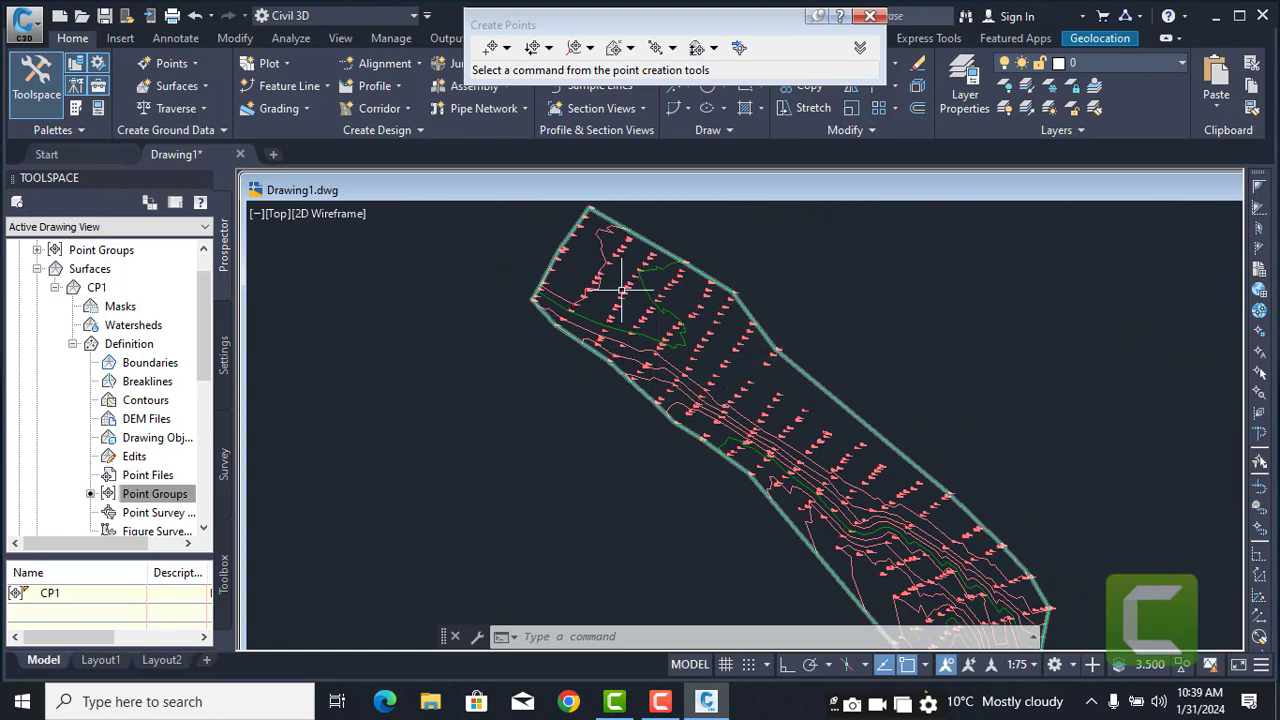
mouse_move(655, 340)
middle_mouse_down()
mouse_move(646, 274)
mouse_move(646, 291)
middle_mouse_up()
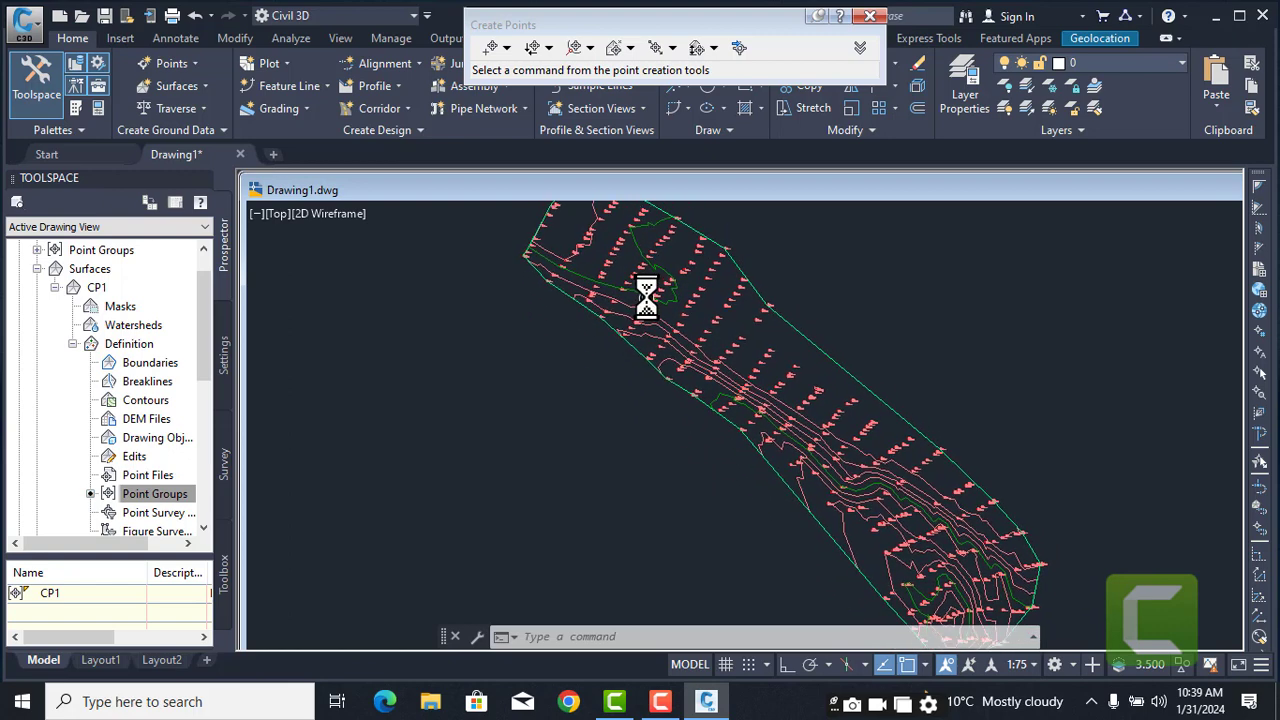
- Edit the CP1 surface's style so the Levels component is visible in plan view, and apply it
left_click(635, 346)
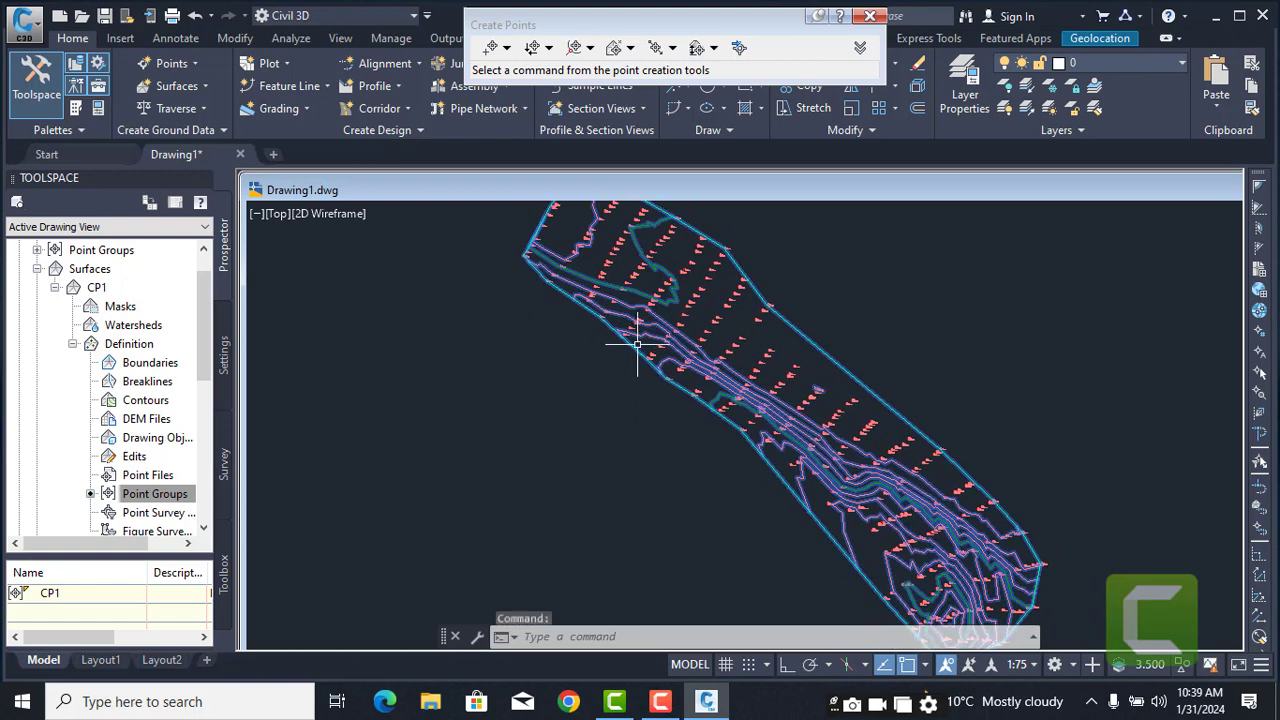
right_click(640, 340)
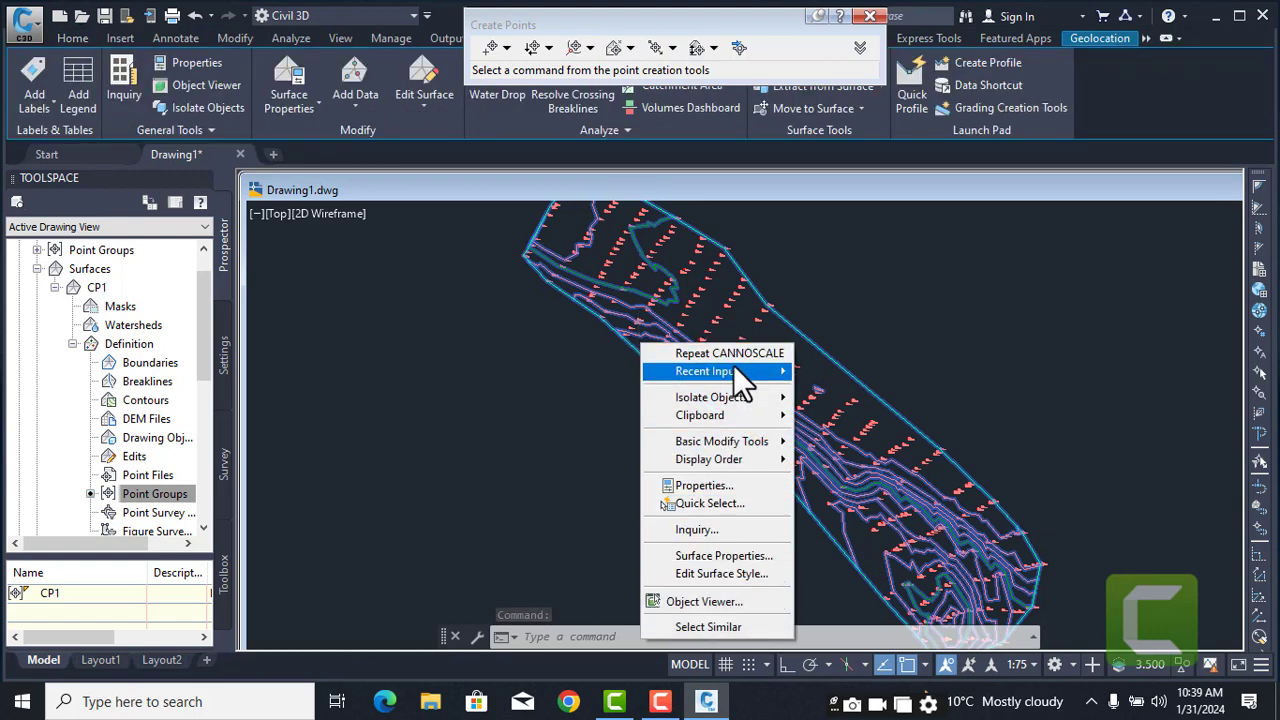
left_click(757, 572)
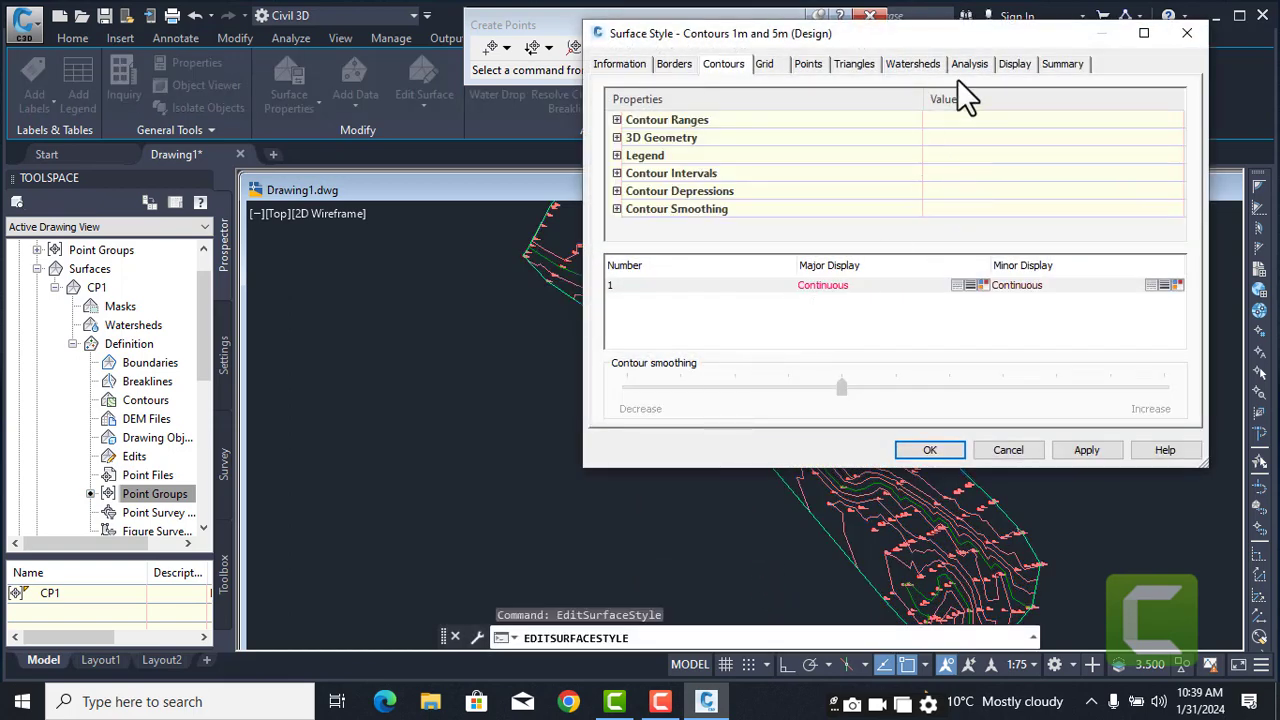
left_click(1014, 66)
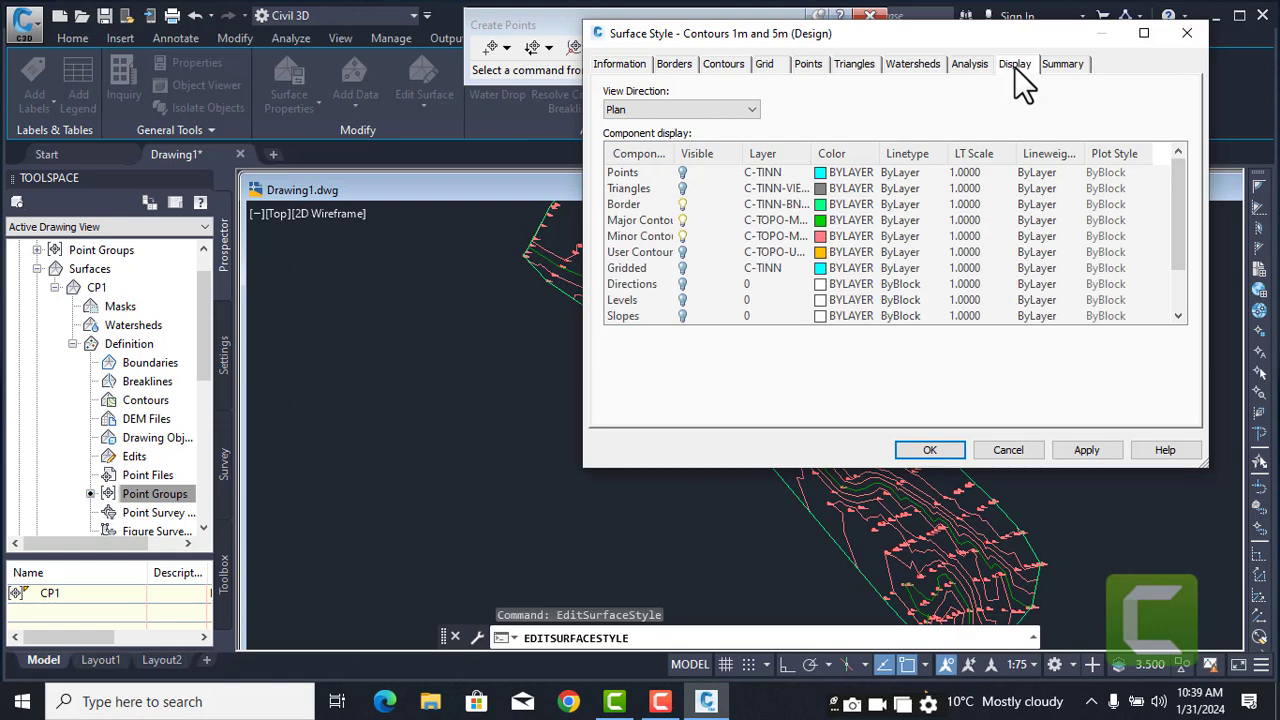
left_click(682, 300)
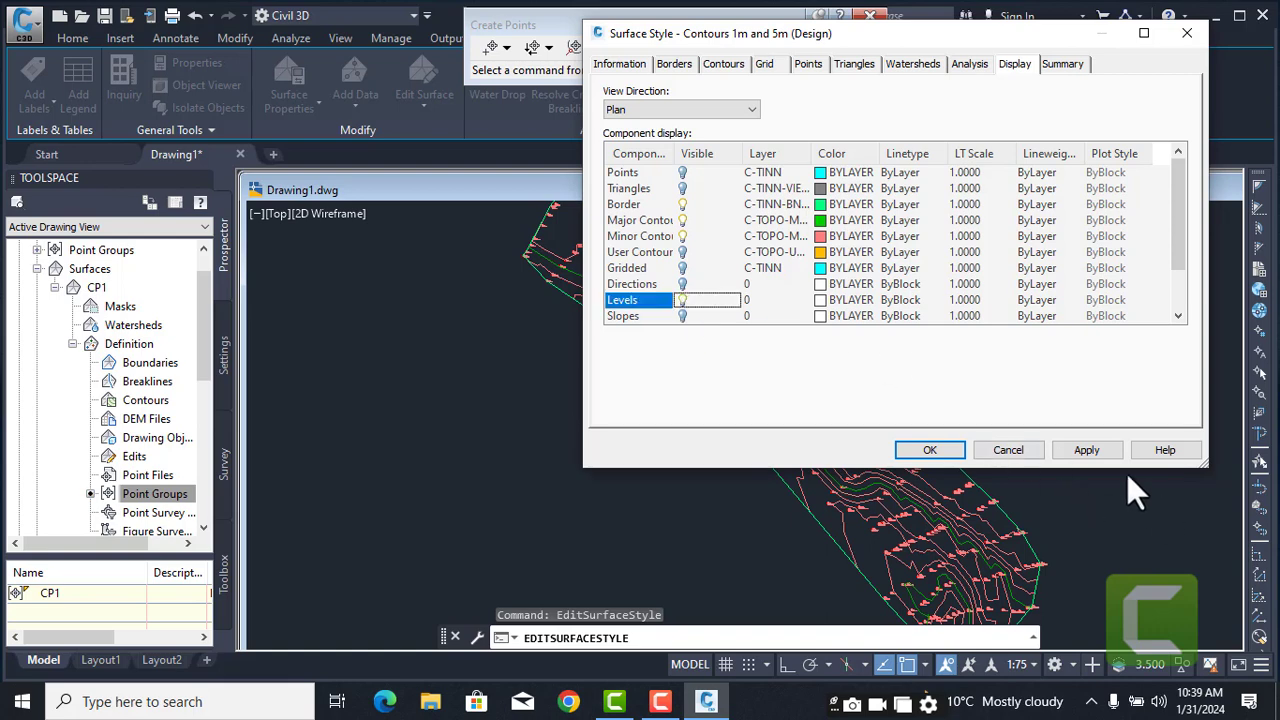
left_click(1095, 452)
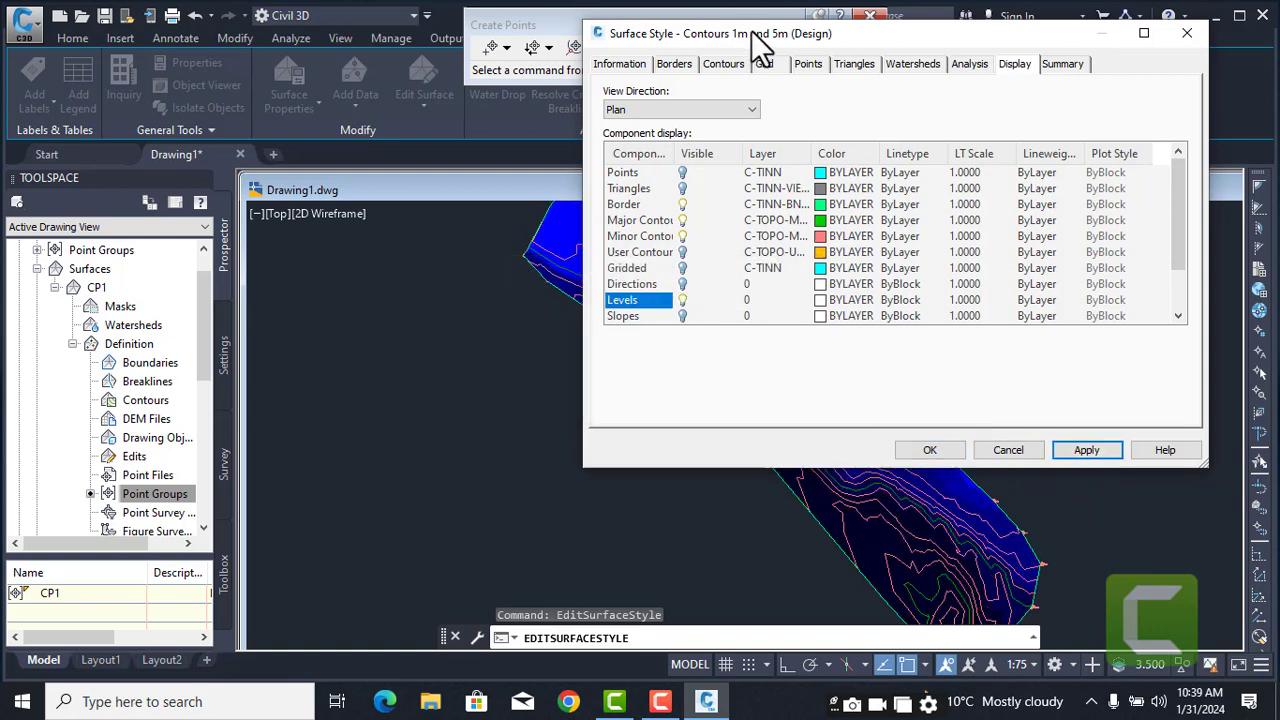
- Try to move the Surface Style dialog clear of the surface, and accept the Levels display
mouse_move(743, 32)
left_mouse_down()
mouse_move(386, 34)
mouse_move(140, 0)
left_mouse_up()
left_click(1210, 10)
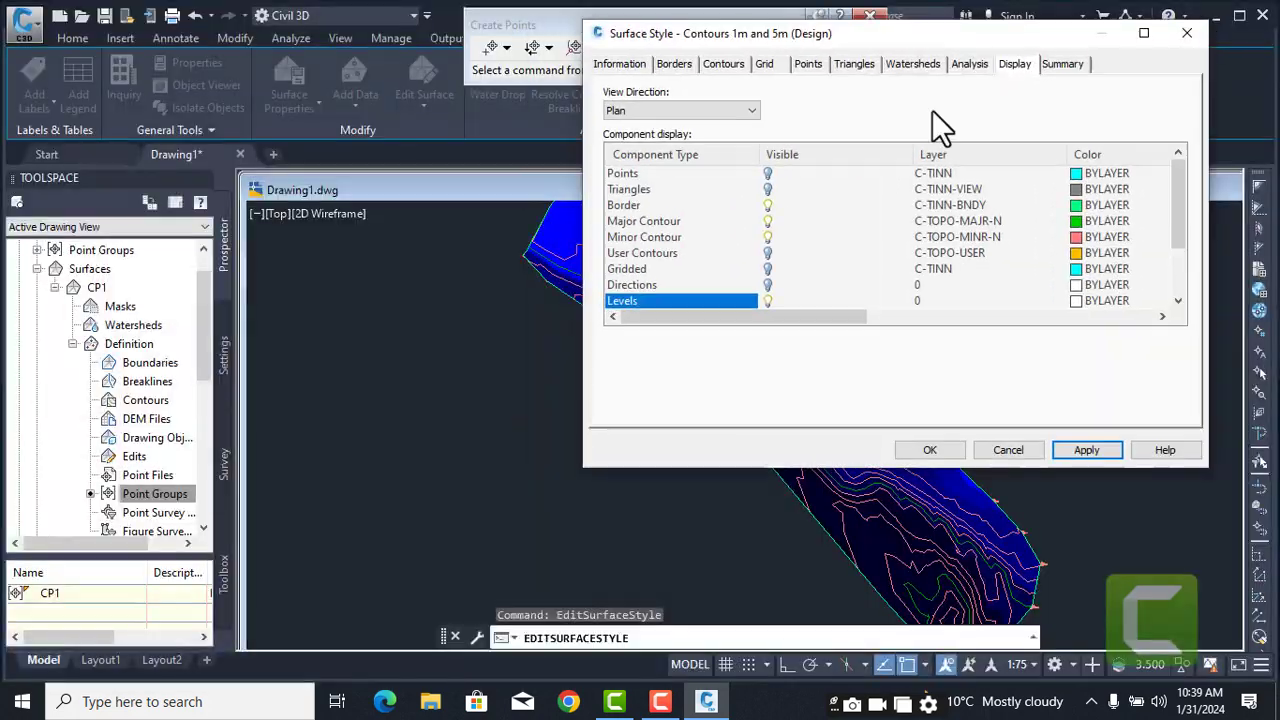
left_click_drag(725, 33, 212, 18)
double_click(212, 18)
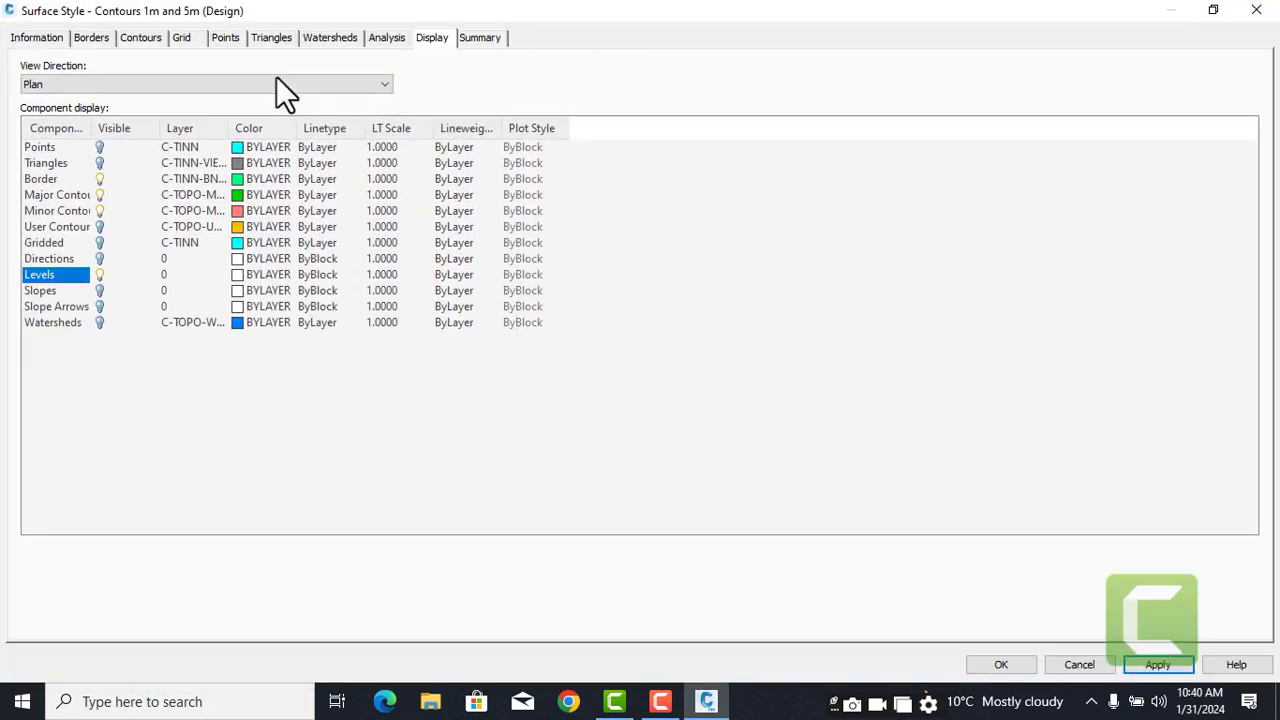
left_click(1211, 10)
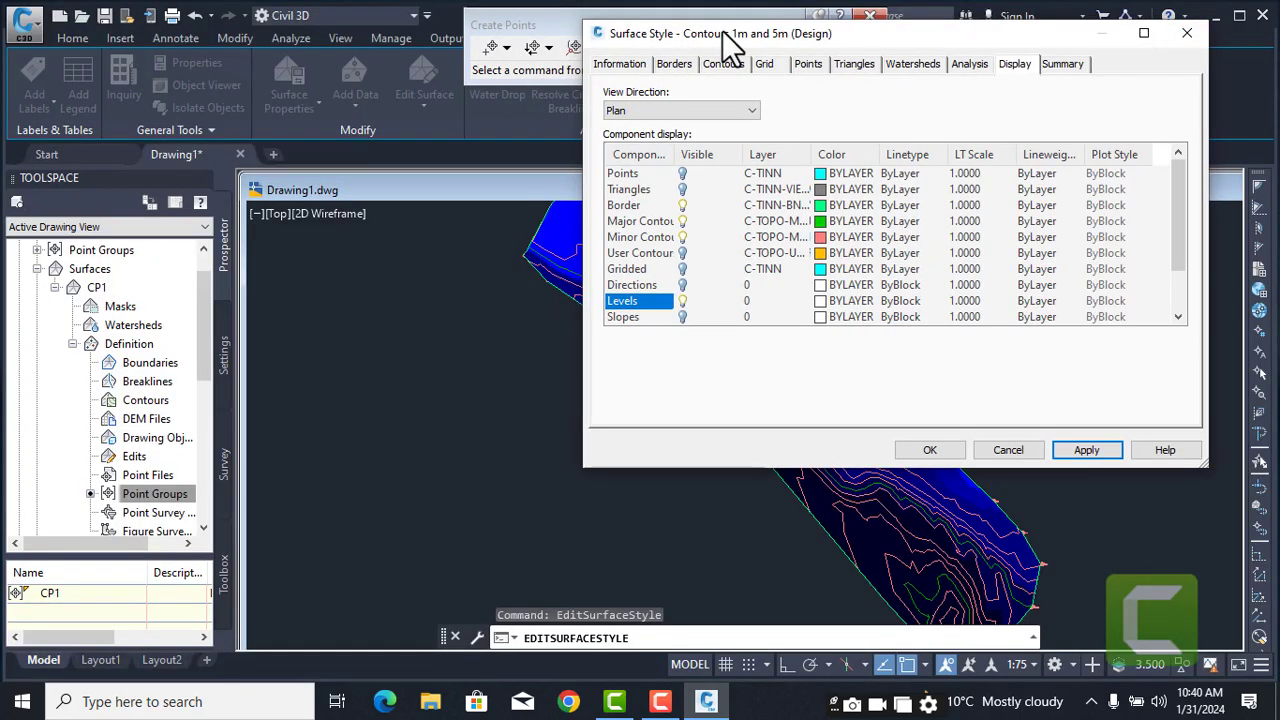
left_click_drag(722, 30, 286, 15)
double_click(286, 15)
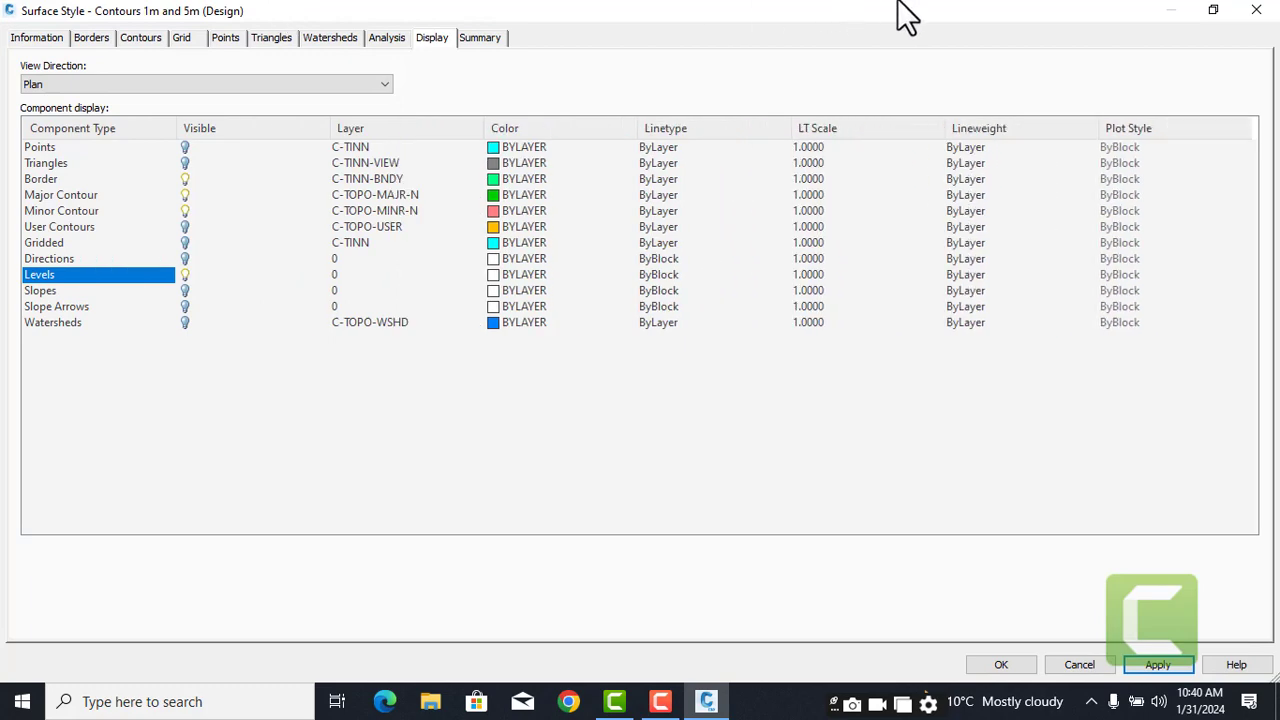
left_click(1213, 10)
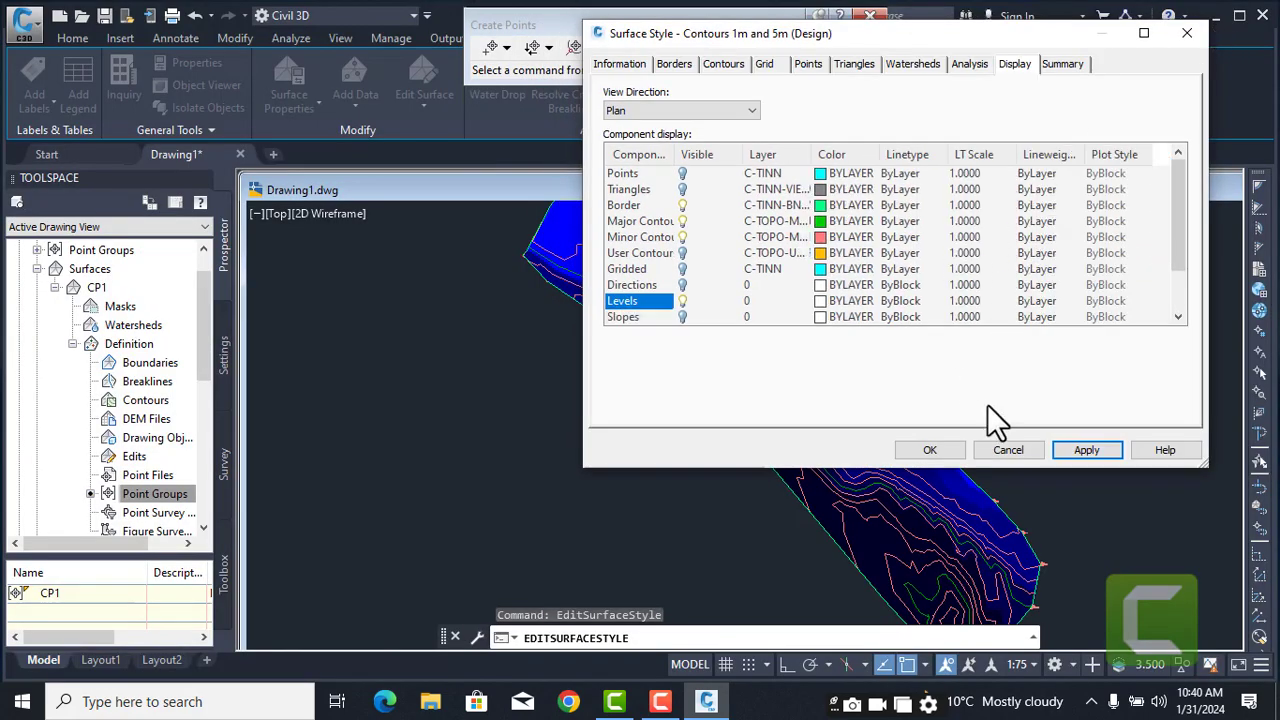
left_click(930, 450)
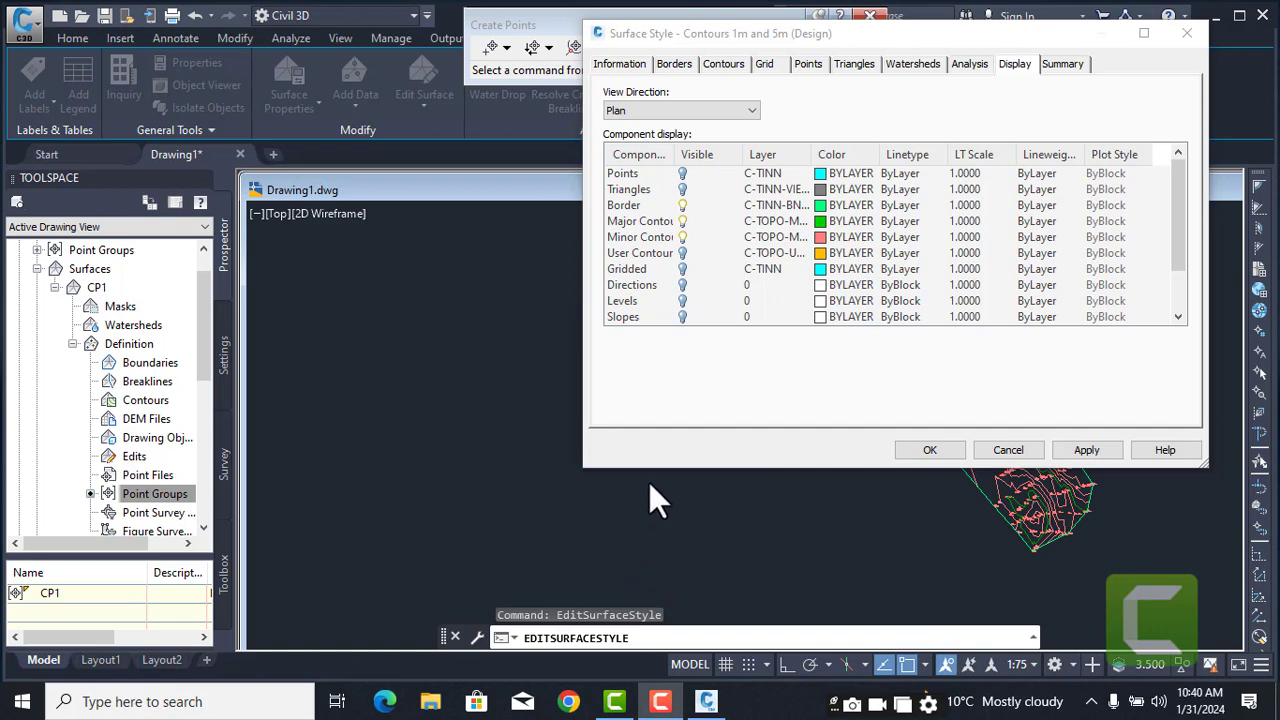
- Make the Slopes component visible in the surface style, apply it, and move the dialog clear of the surface
left_click(683, 317)
left_click(683, 317)
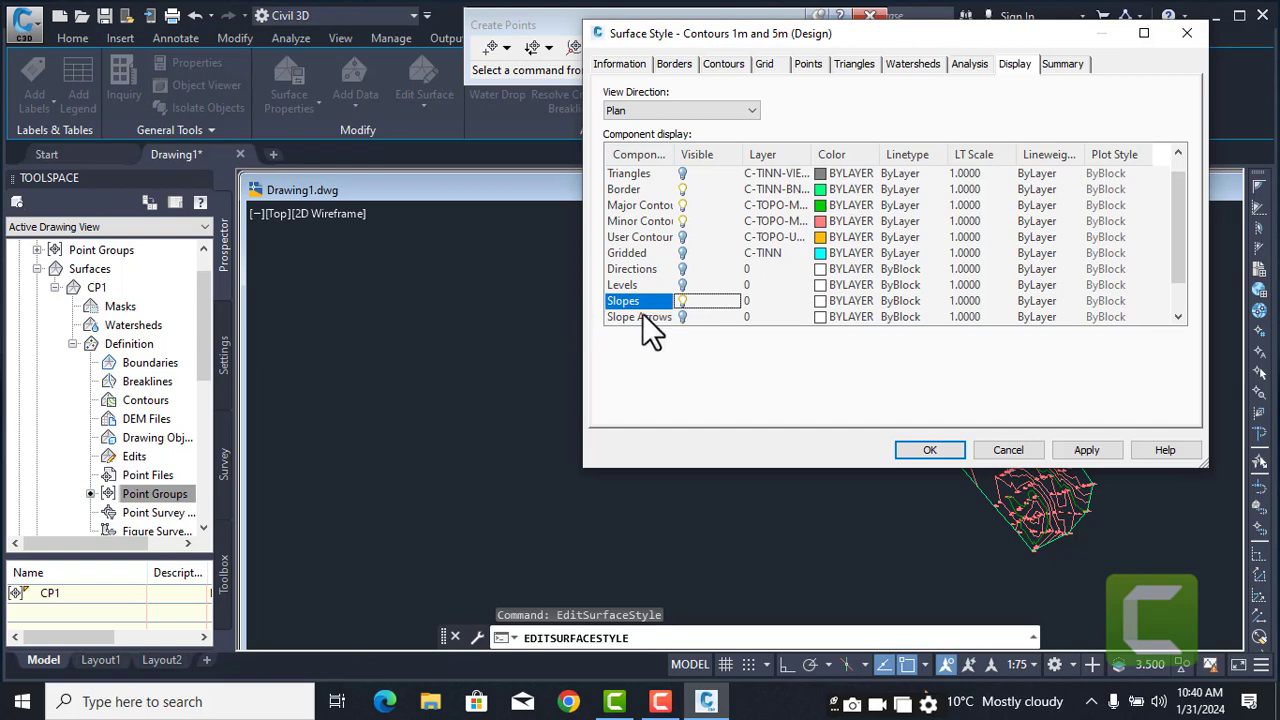
left_click(1087, 450)
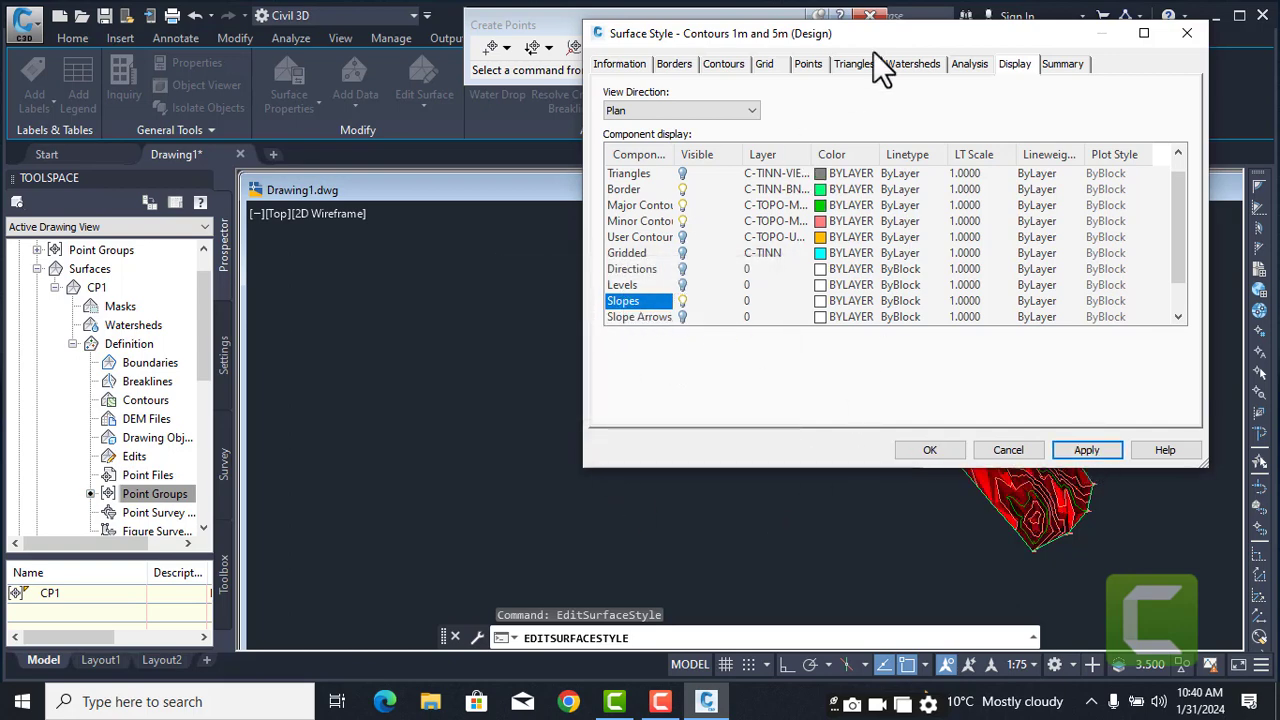
mouse_move(899, 30)
left_mouse_down()
mouse_move(808, 60)
mouse_move(459, 22)
left_mouse_up()
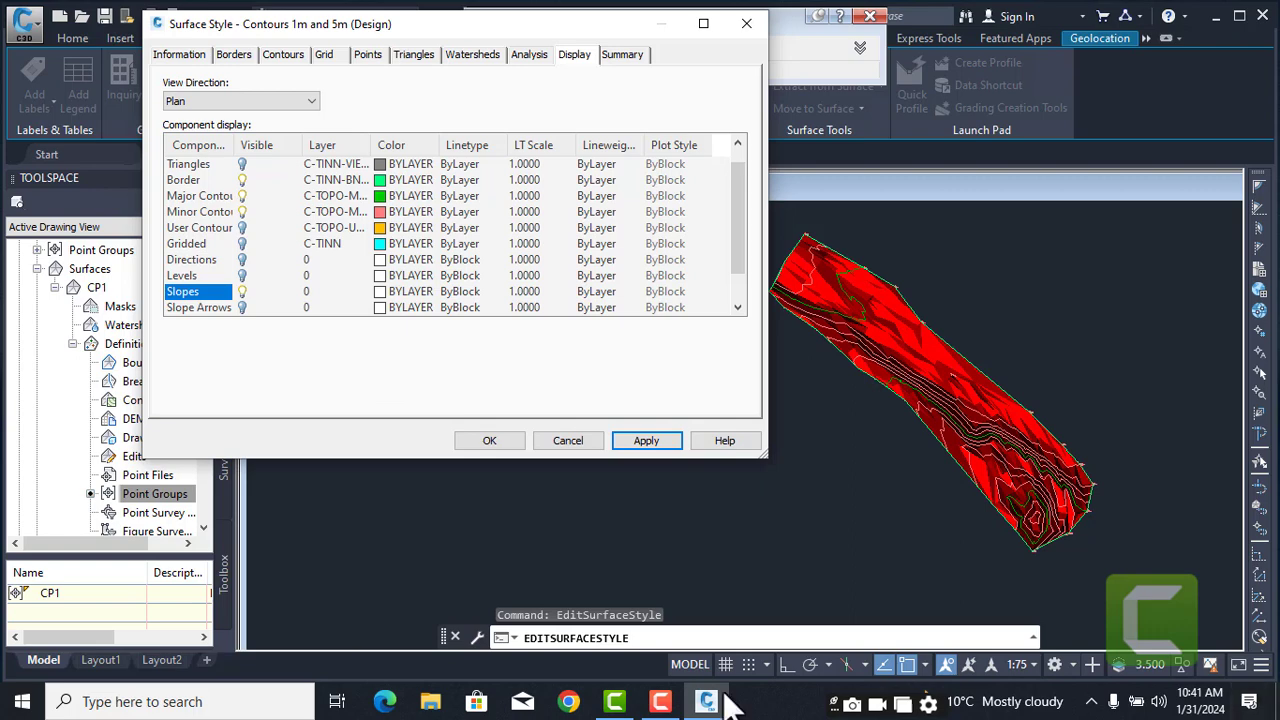
- Hide the Slopes component, make Slope Arrows visible instead, and apply the surface style
scroll(735, 248, "down", 1)
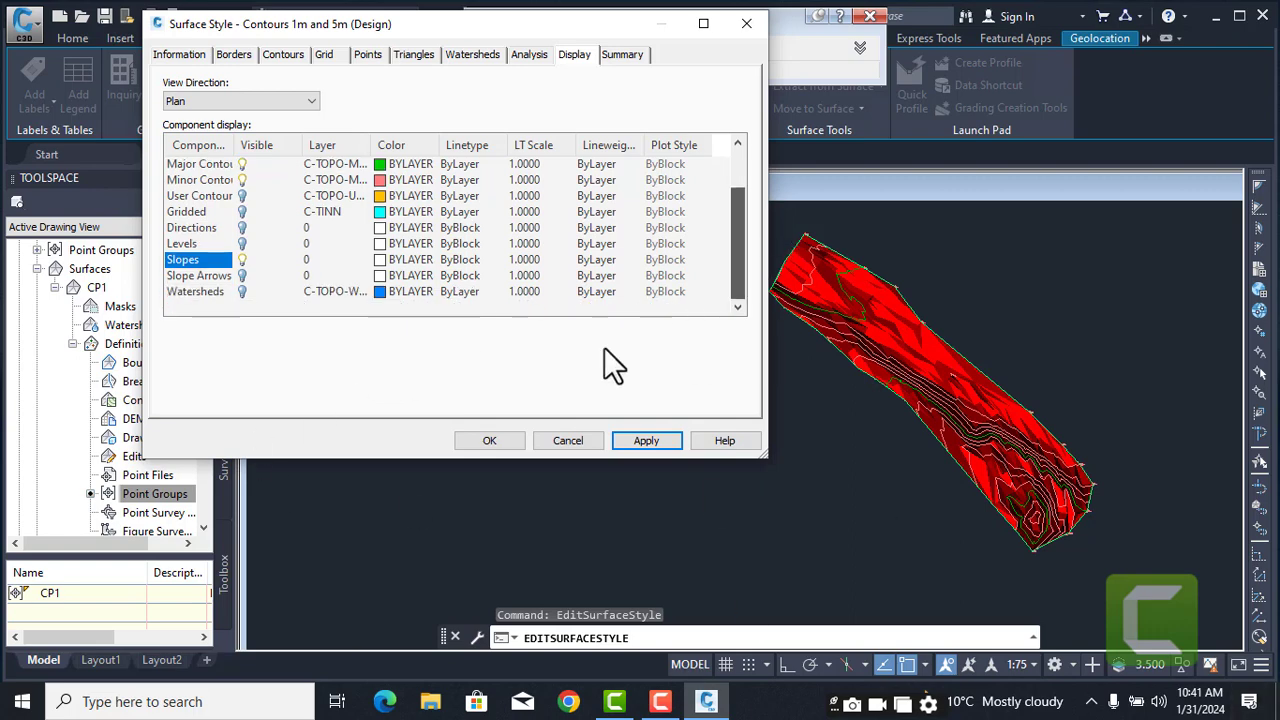
left_click(242, 259)
left_click(242, 259)
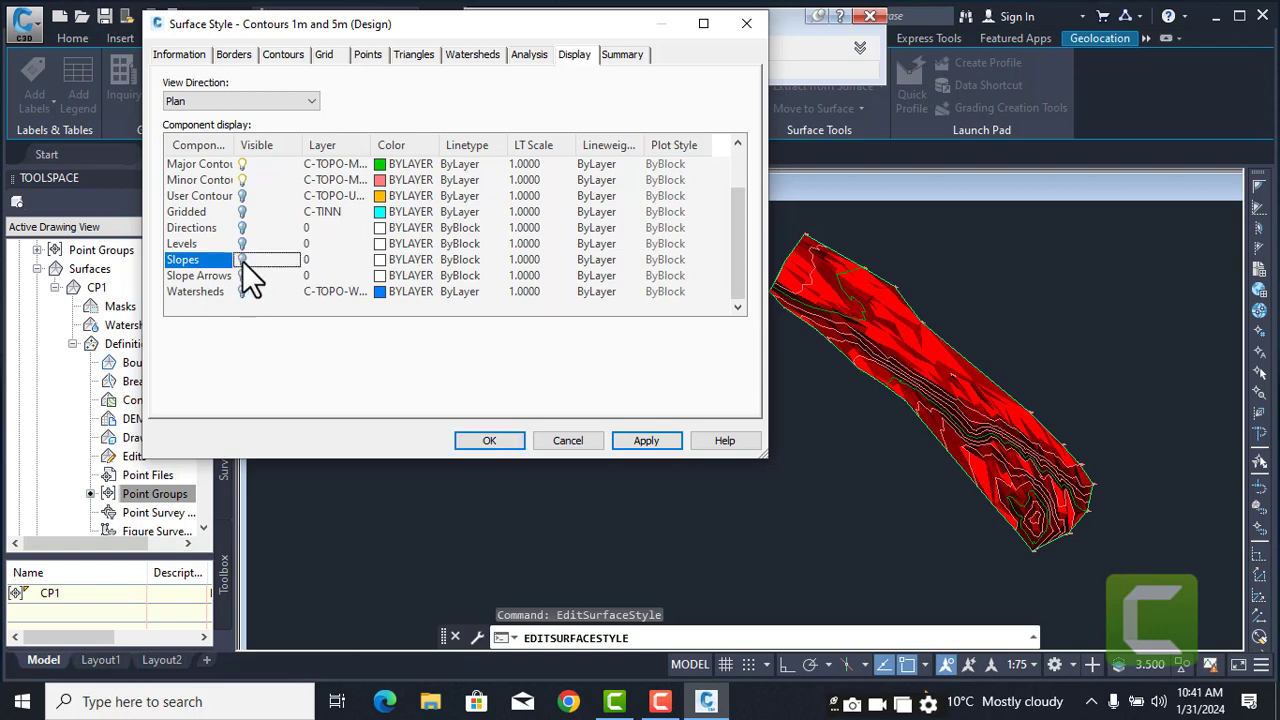
left_click(242, 275)
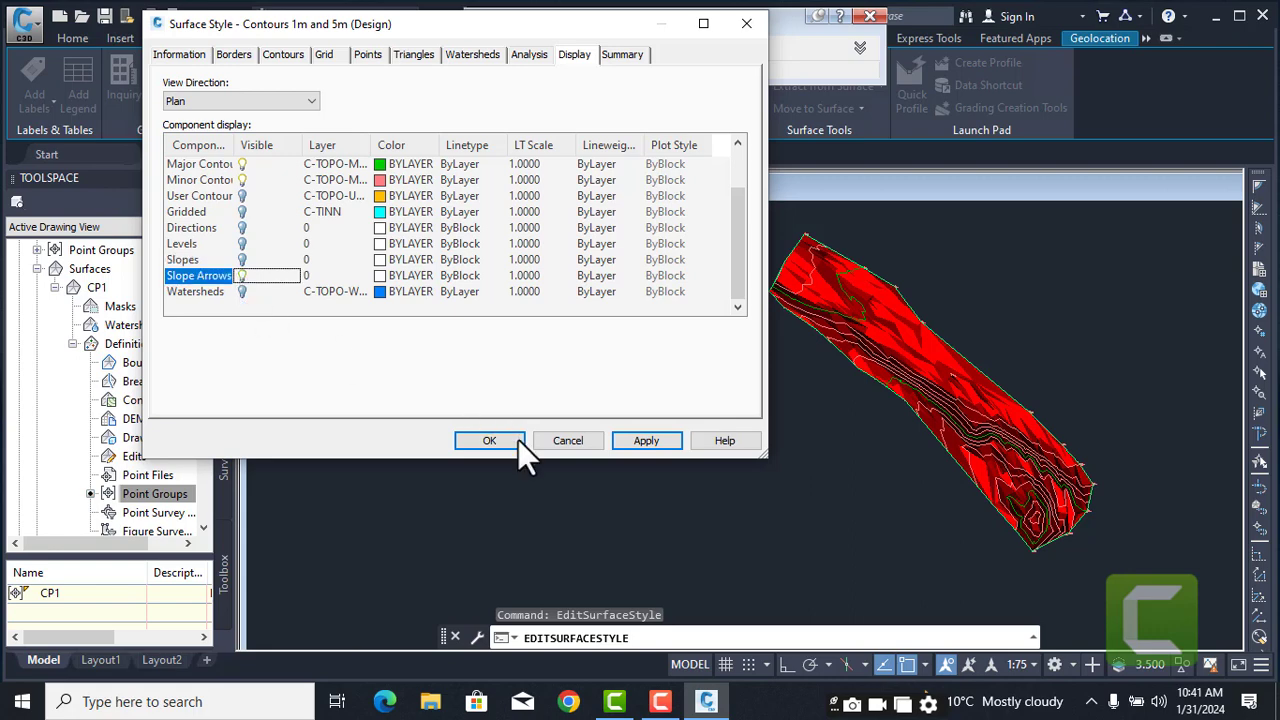
left_click(645, 442)
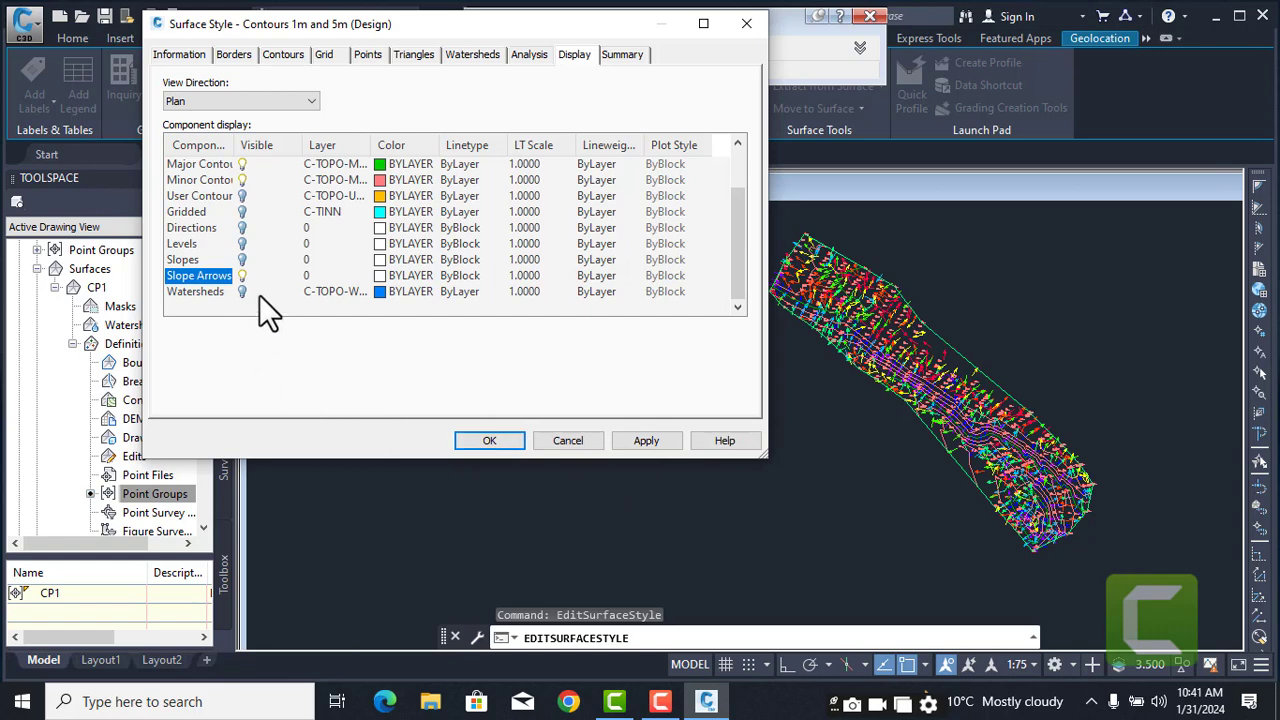
- Hide the Slope Arrows component, make Watersheds visible instead, and apply the surface style
left_click(240, 276)
left_click(242, 291)
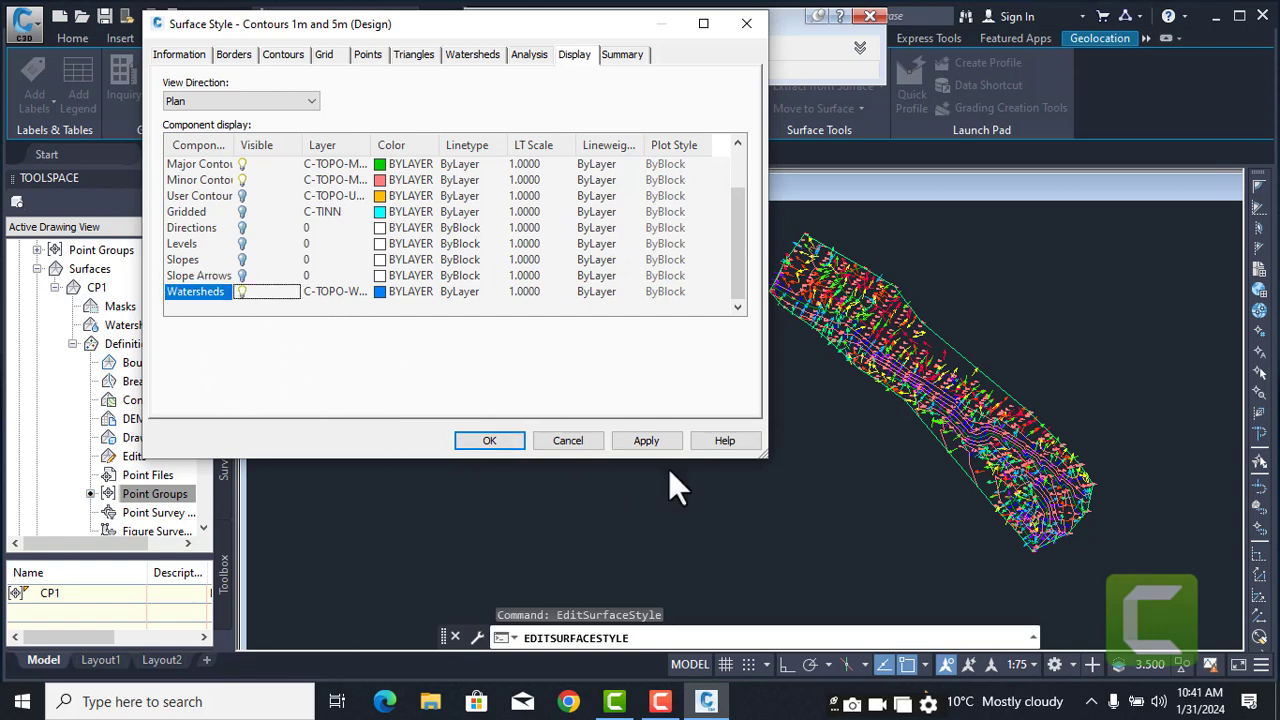
left_click(654, 446)
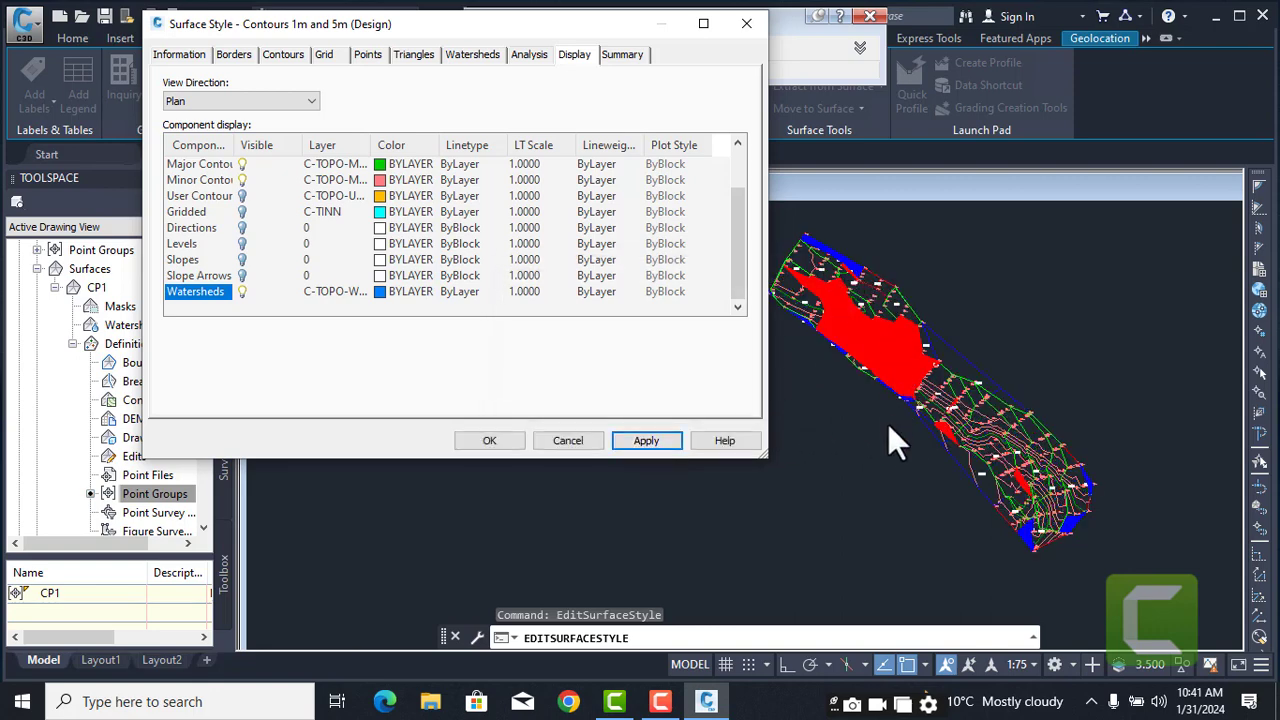
- Hide the Watersheds component, apply the change, and accept the surface style
left_click(240, 292)
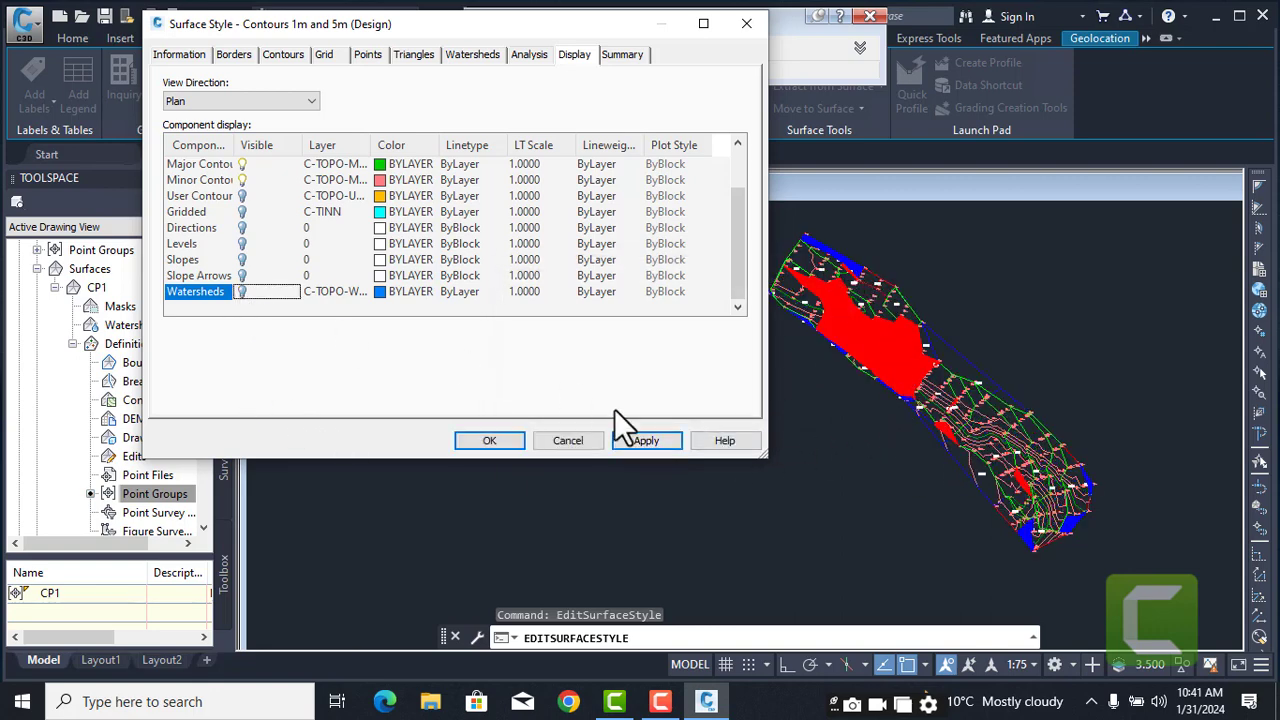
left_click(652, 440)
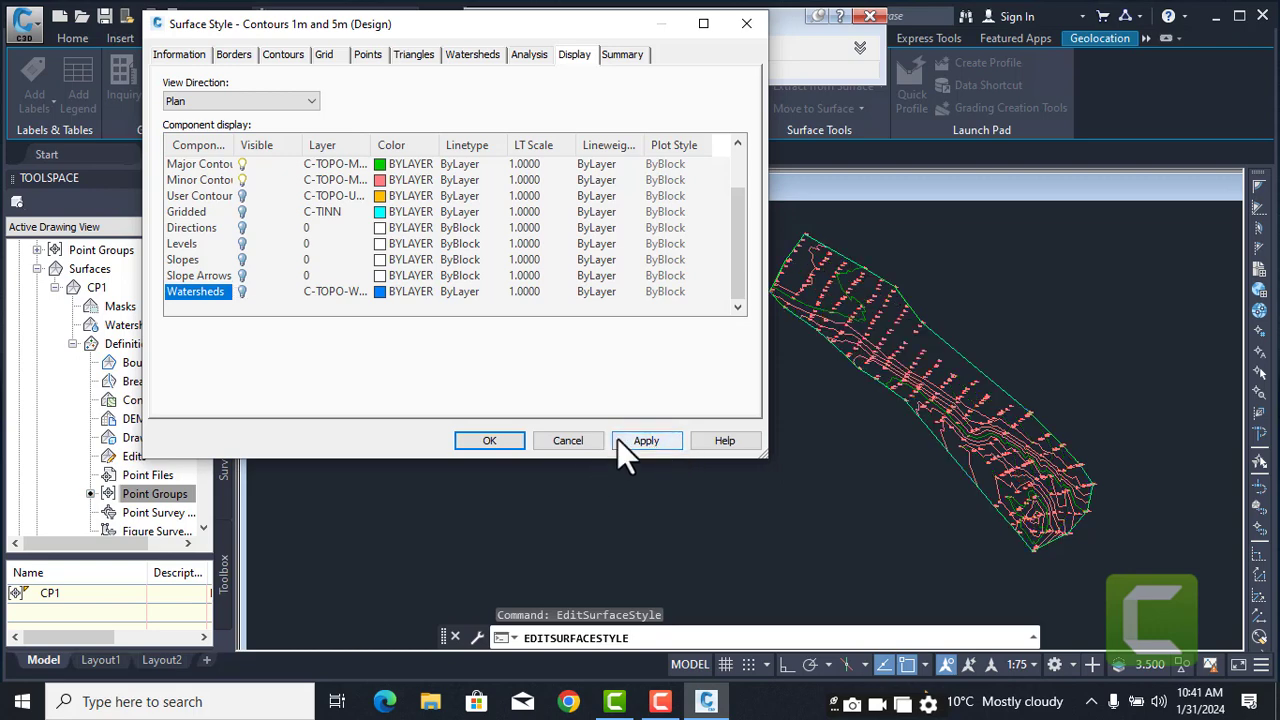
left_click(489, 440)
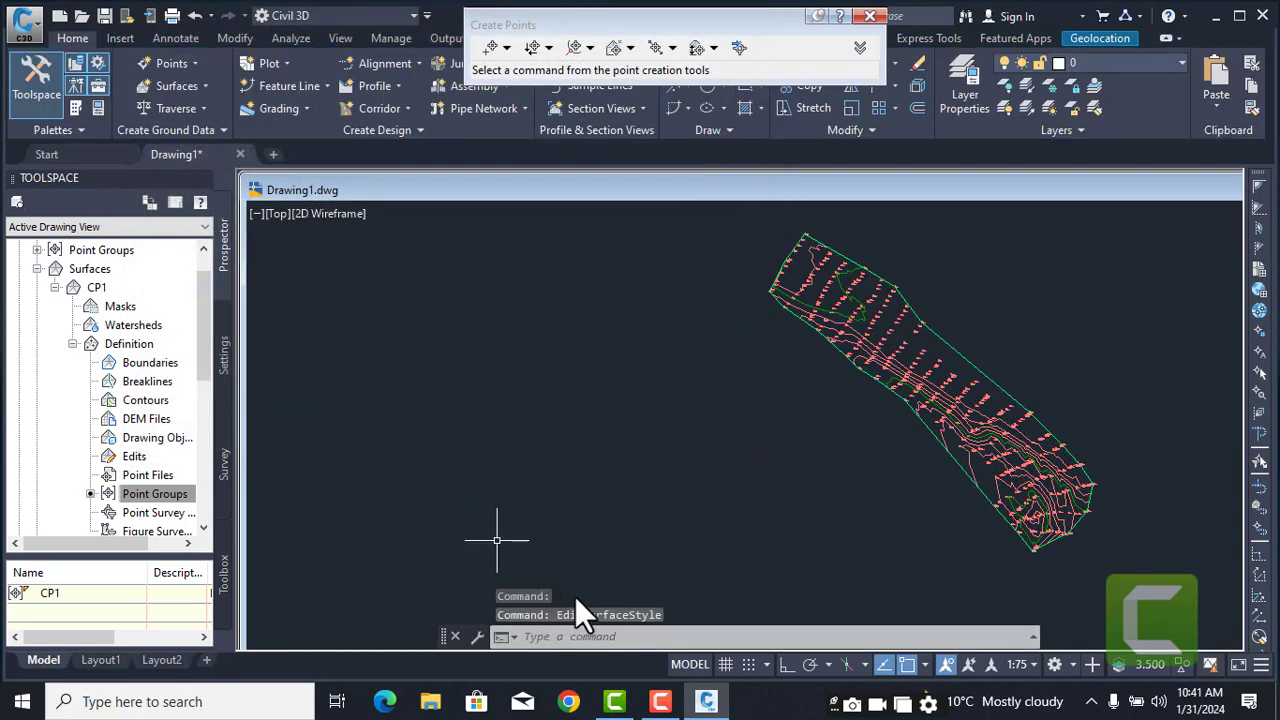
- Edit the surface style's contour intervals, replace the Minor Interval value, and apply the change
right_click(847, 357)
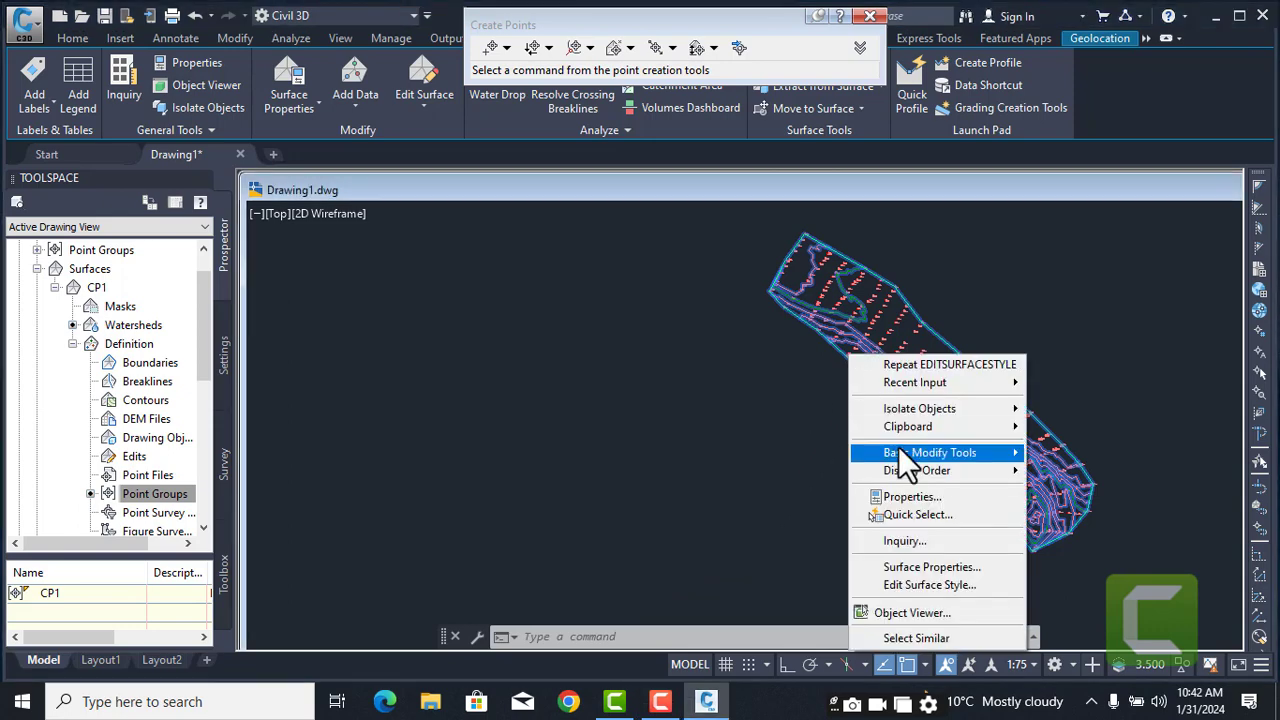
left_click(906, 589)
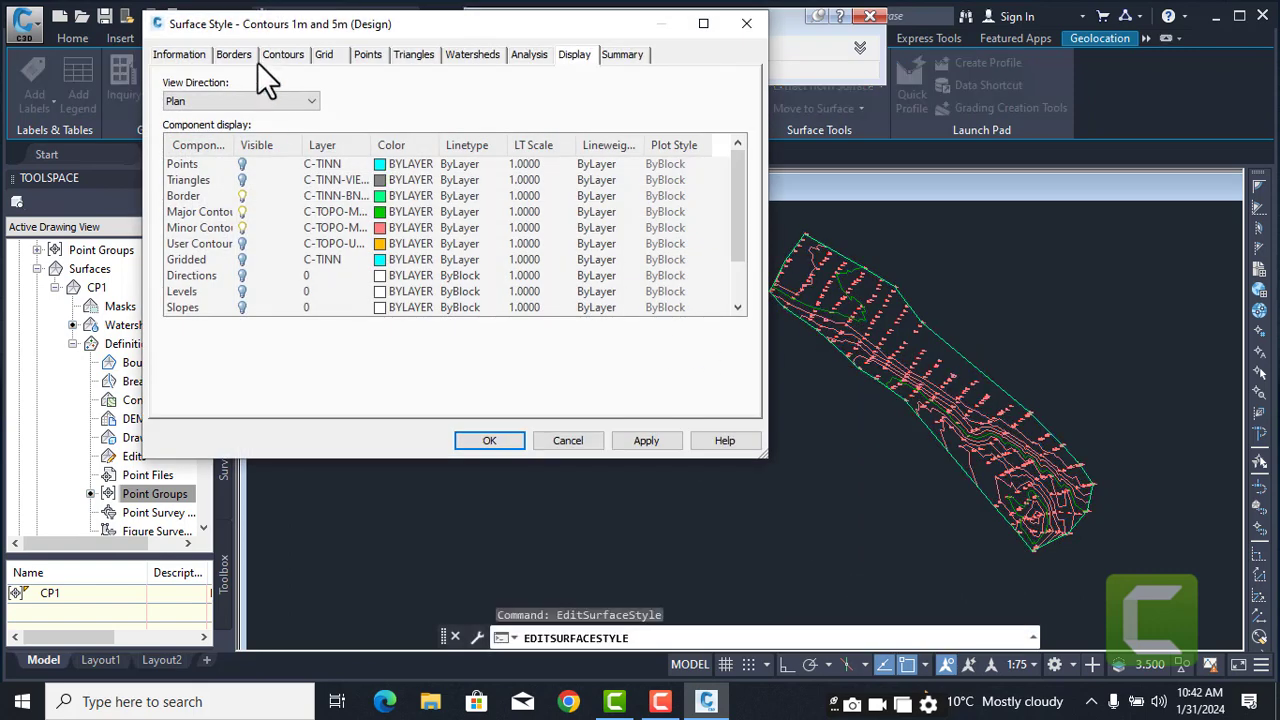
left_click(284, 58)
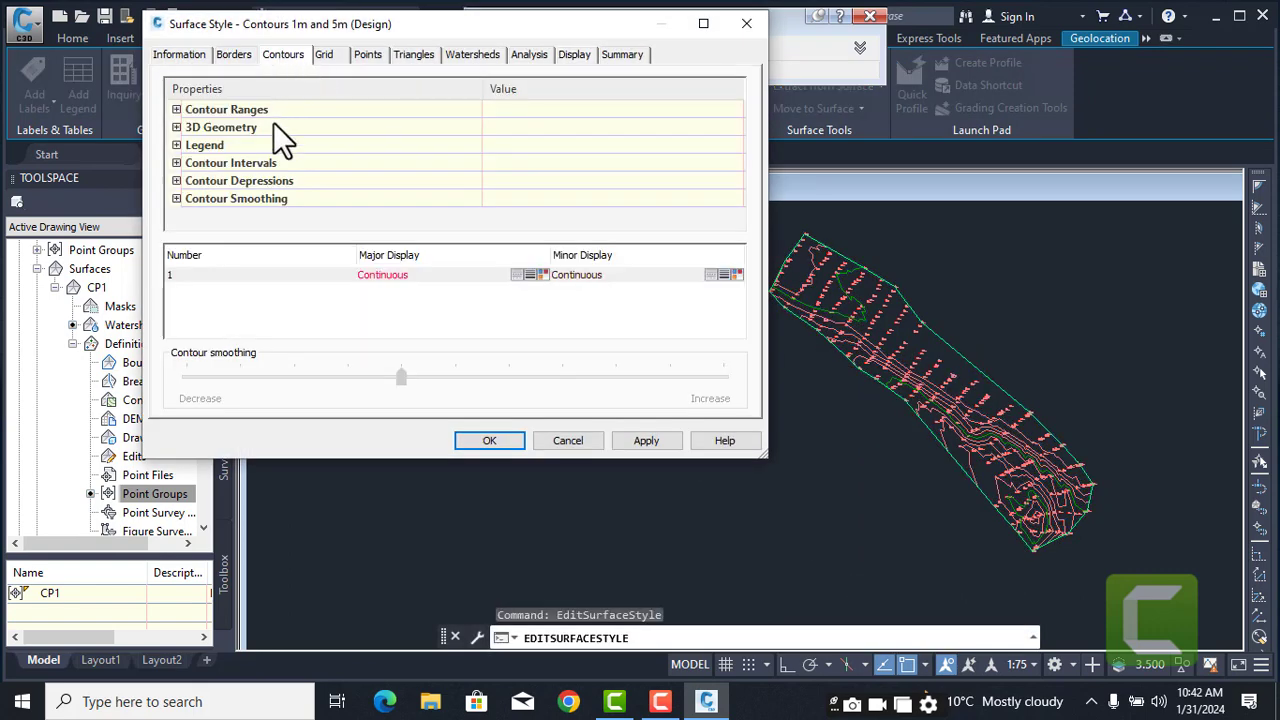
left_click(176, 164)
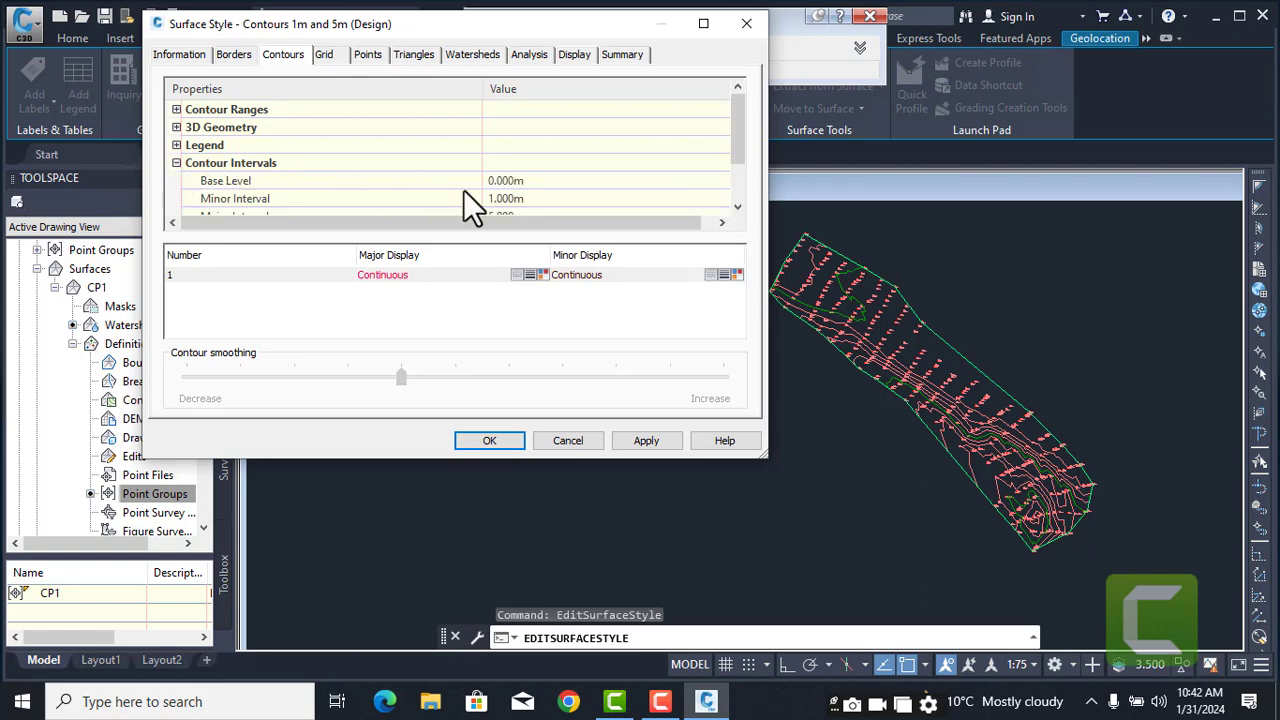
scroll(579, 195, "down", 1)
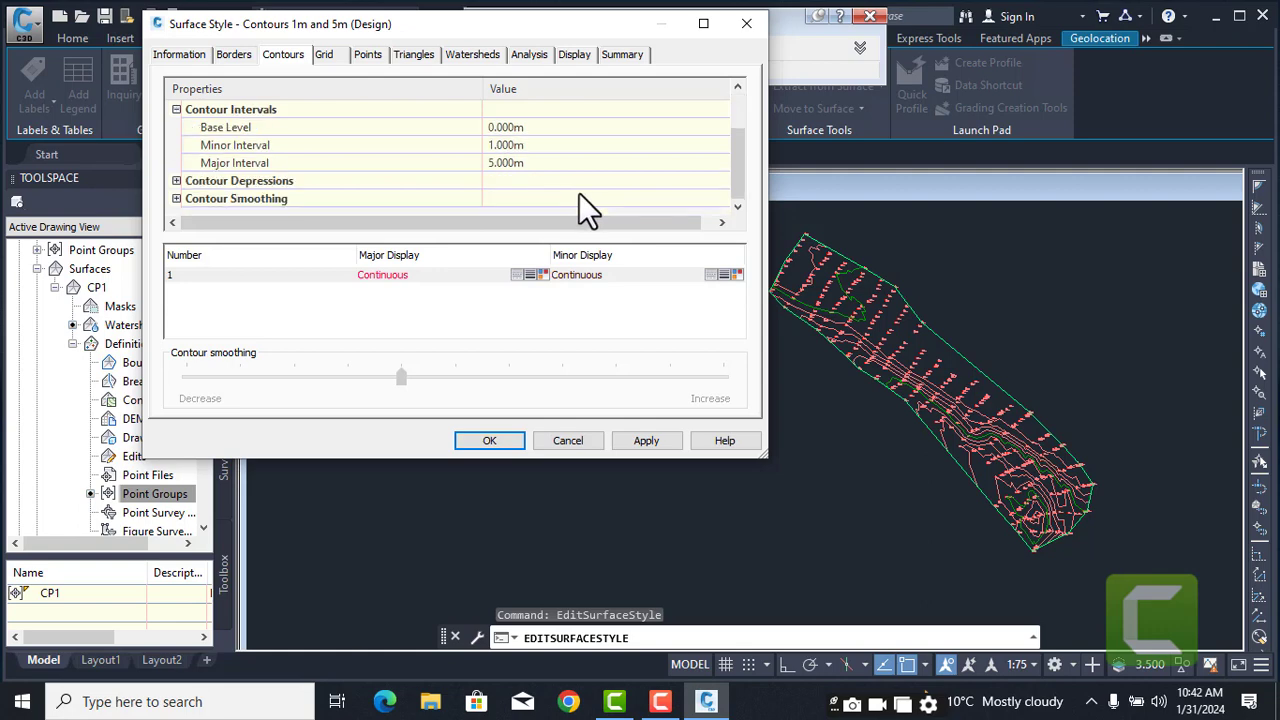
left_click(552, 147)
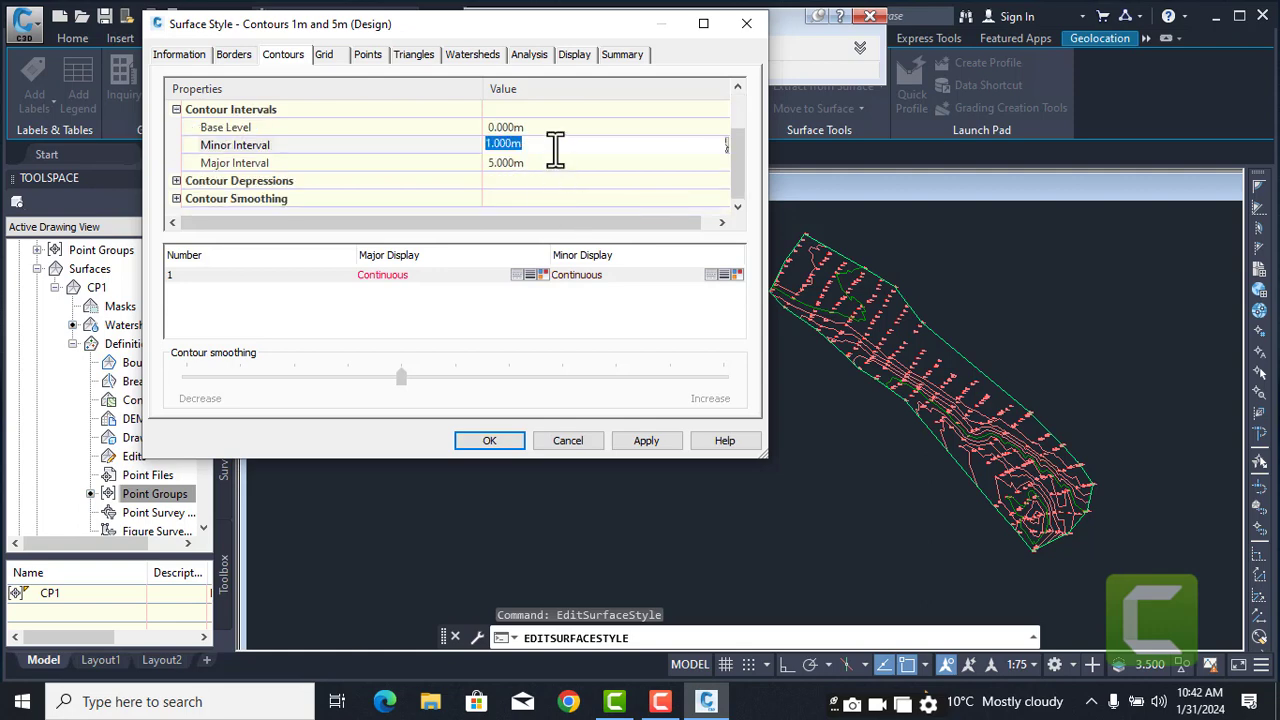
key("BackSpace")
left_click(647, 446)
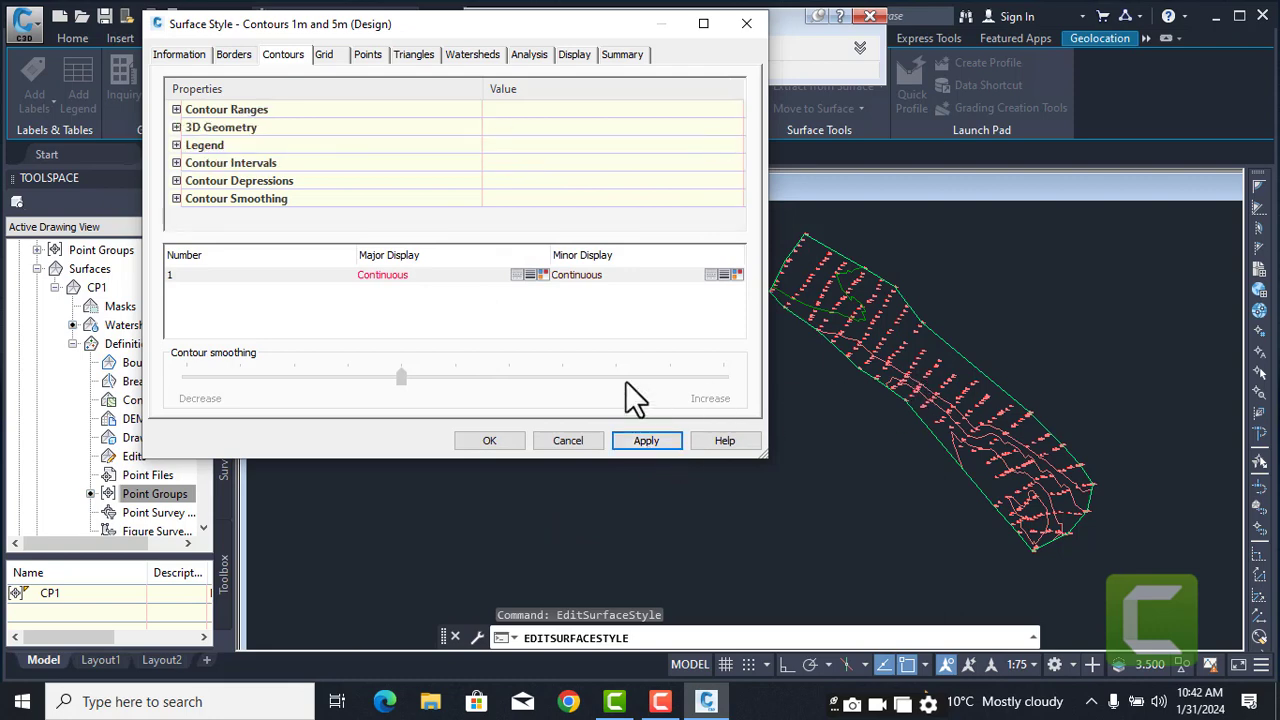
- Set Smooth Contours to True with the Add vertices type, increase the contour smoothing amount, and accept the surface style
left_click(176, 199)
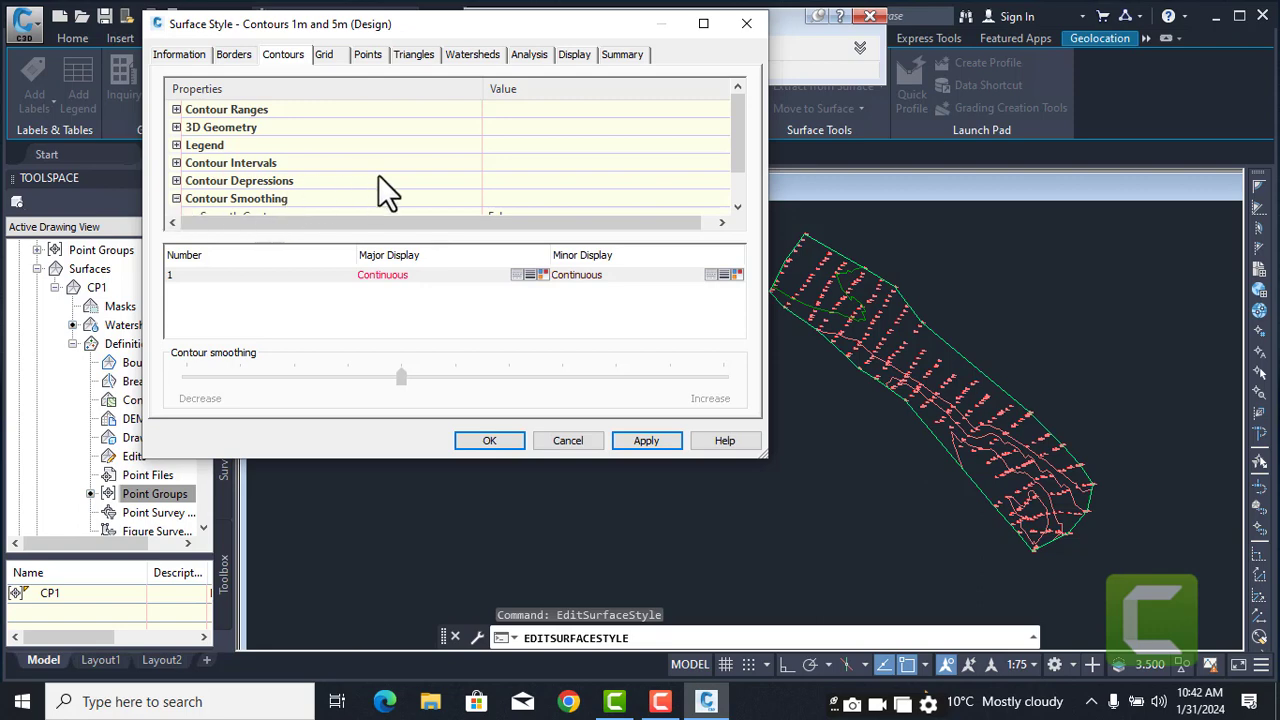
scroll(537, 188, "down", 1)
left_click(608, 180)
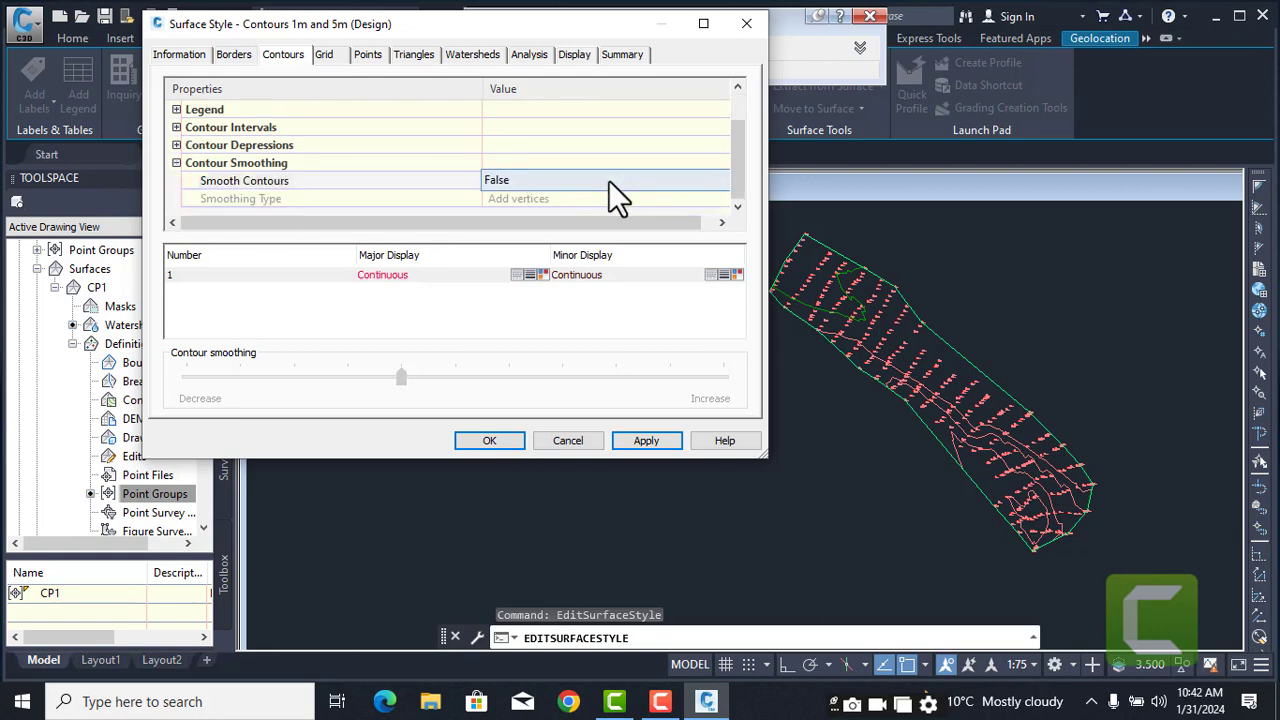
left_click(620, 180)
left_click(631, 214)
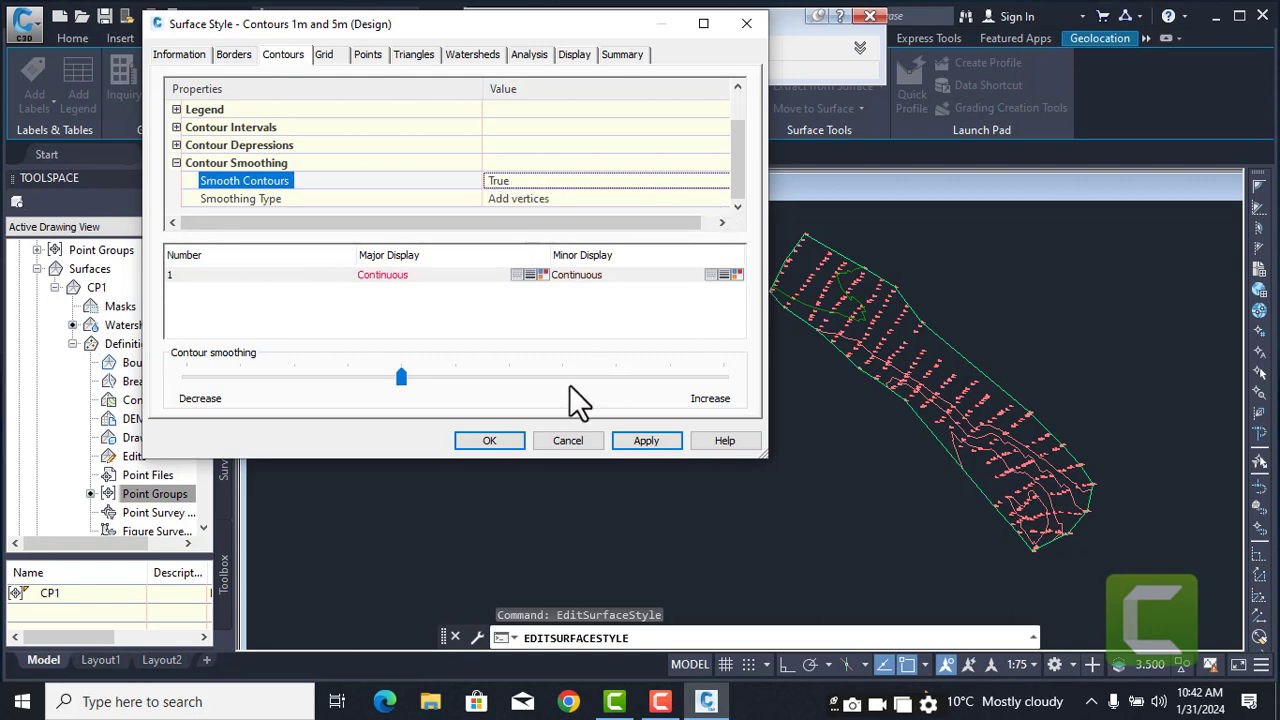
left_click(647, 443)
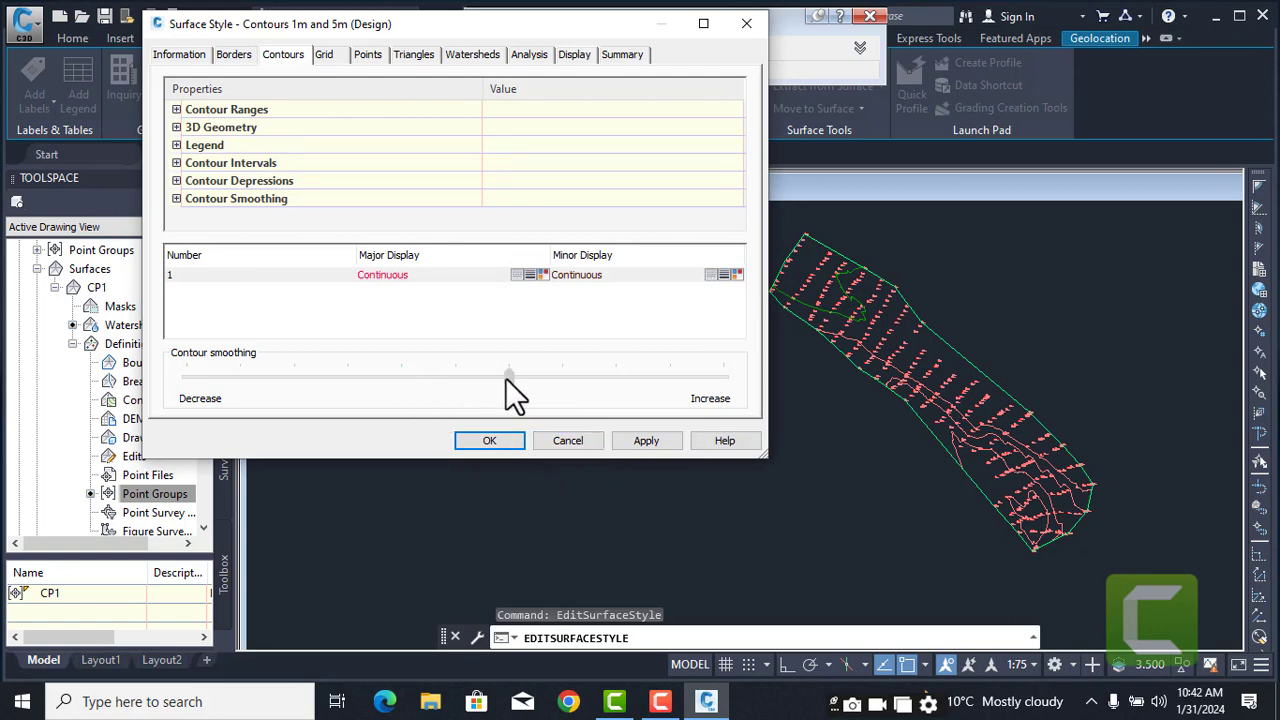
left_click(641, 441)
left_click(490, 441)
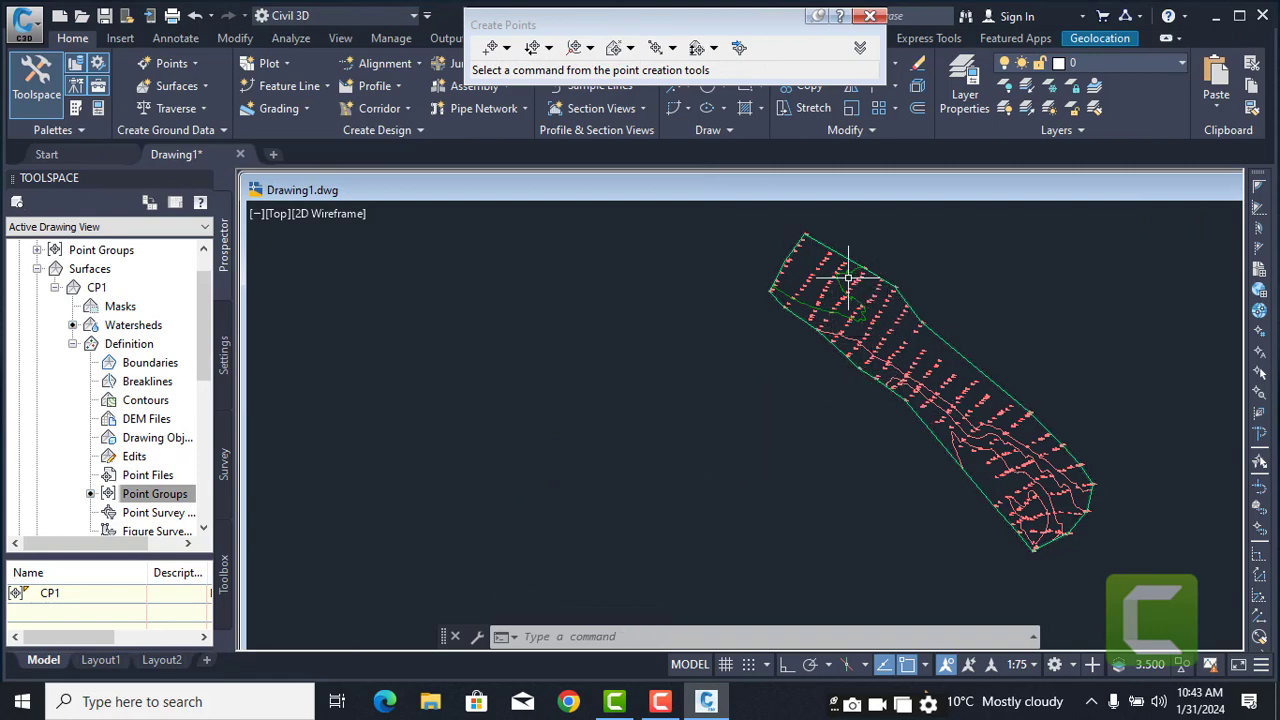
- Examine the smoothed contour lines and the survey point labels at the surface's northern end
scroll(850, 278, "up", 6)
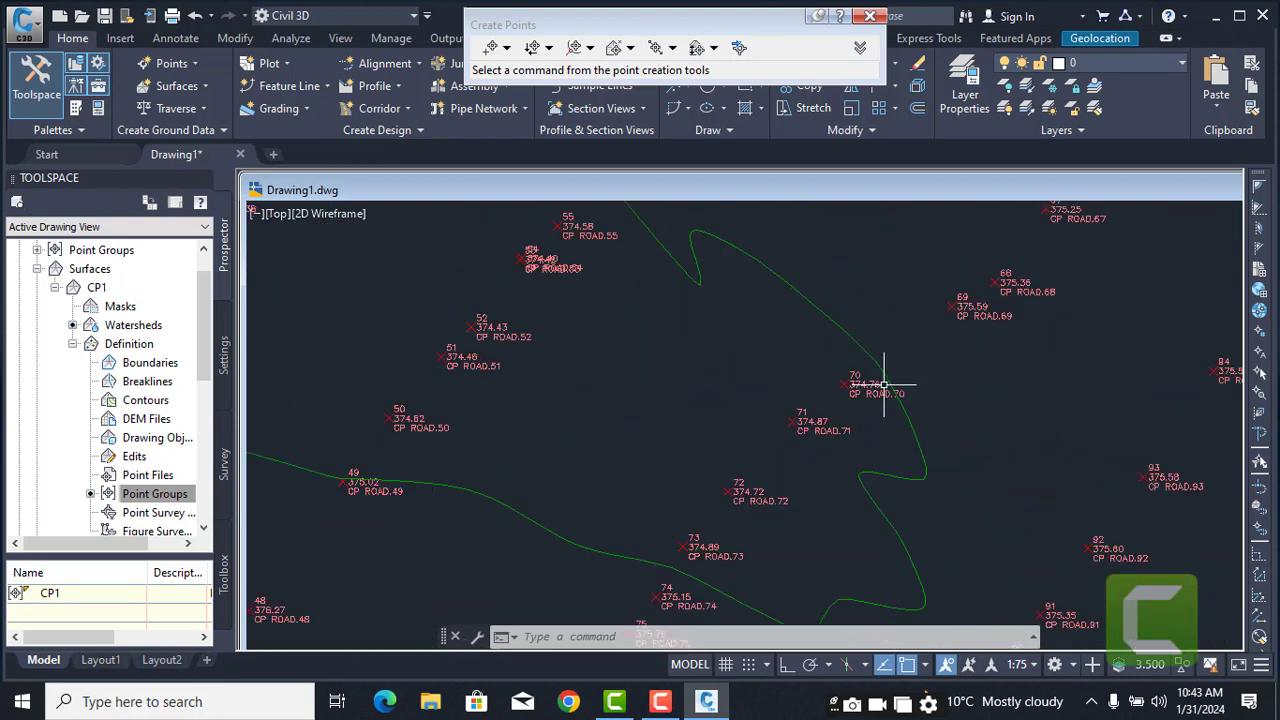
mouse_move(897, 587)
middle_mouse_down()
mouse_move(909, 483)
mouse_move(863, 317)
middle_mouse_up()
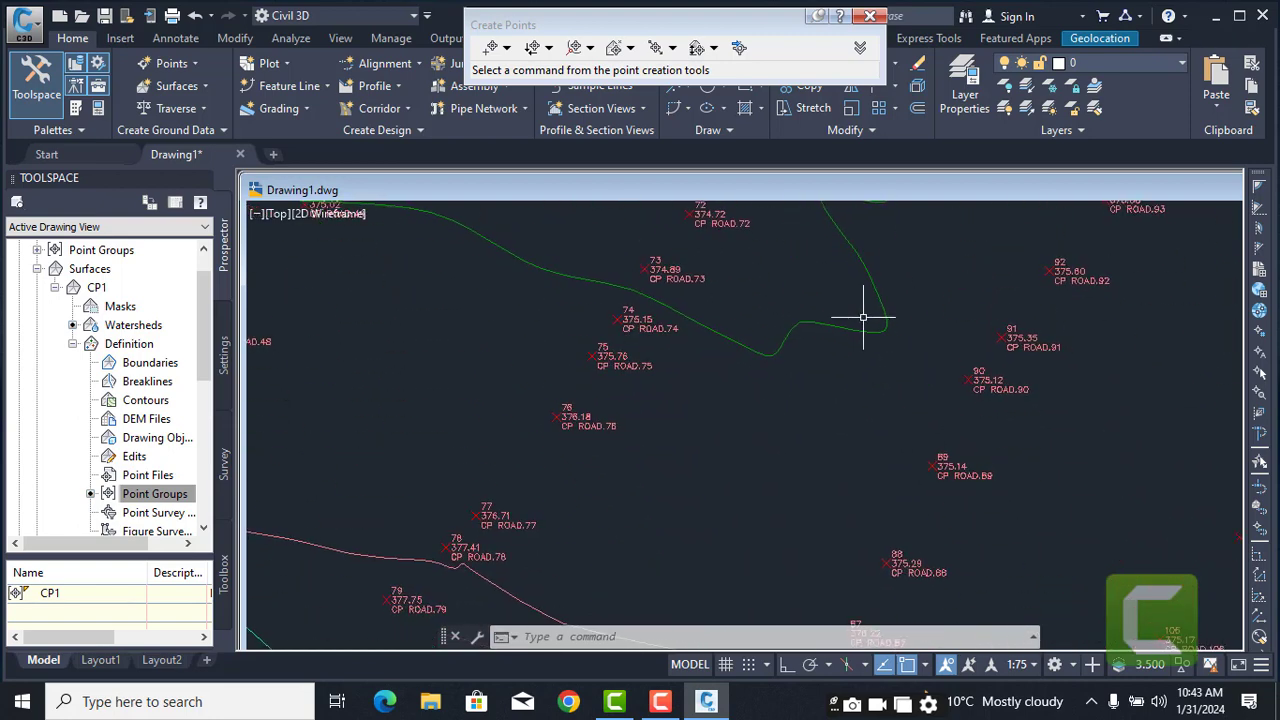
scroll(840, 340, "down", 4)
scroll(619, 585, "down", 3)
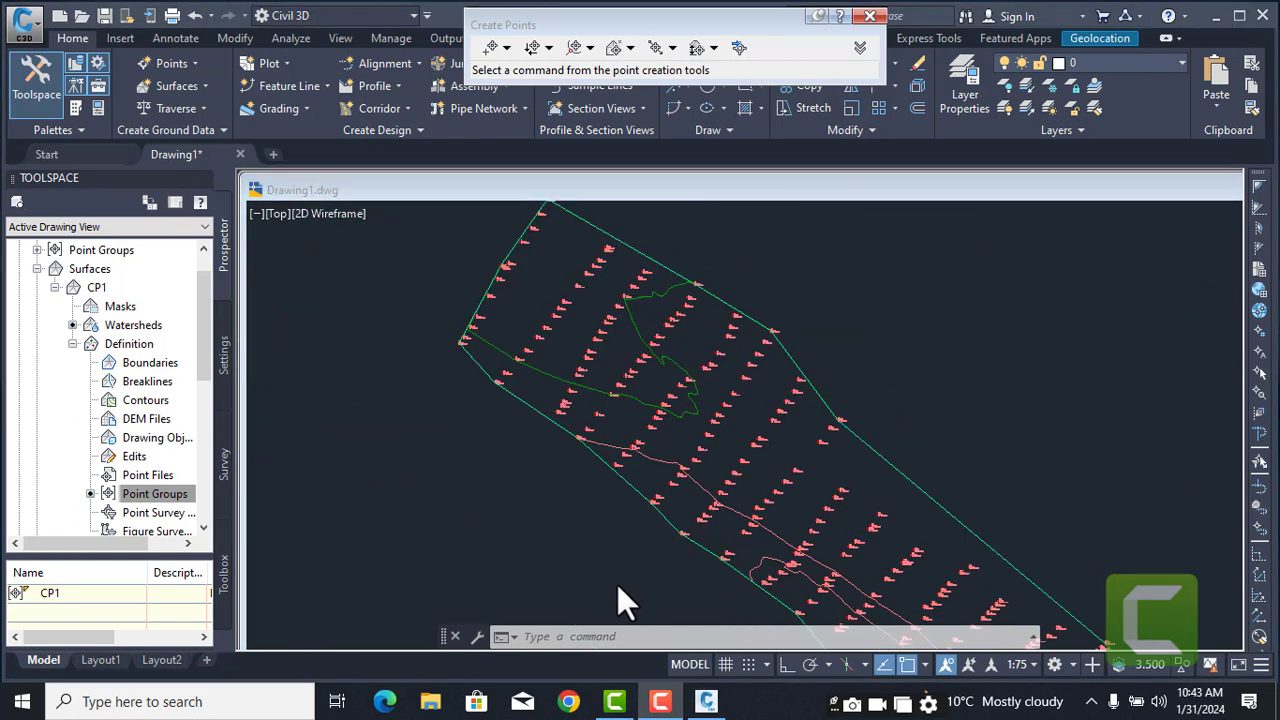
scroll(622, 334, "up", 5)
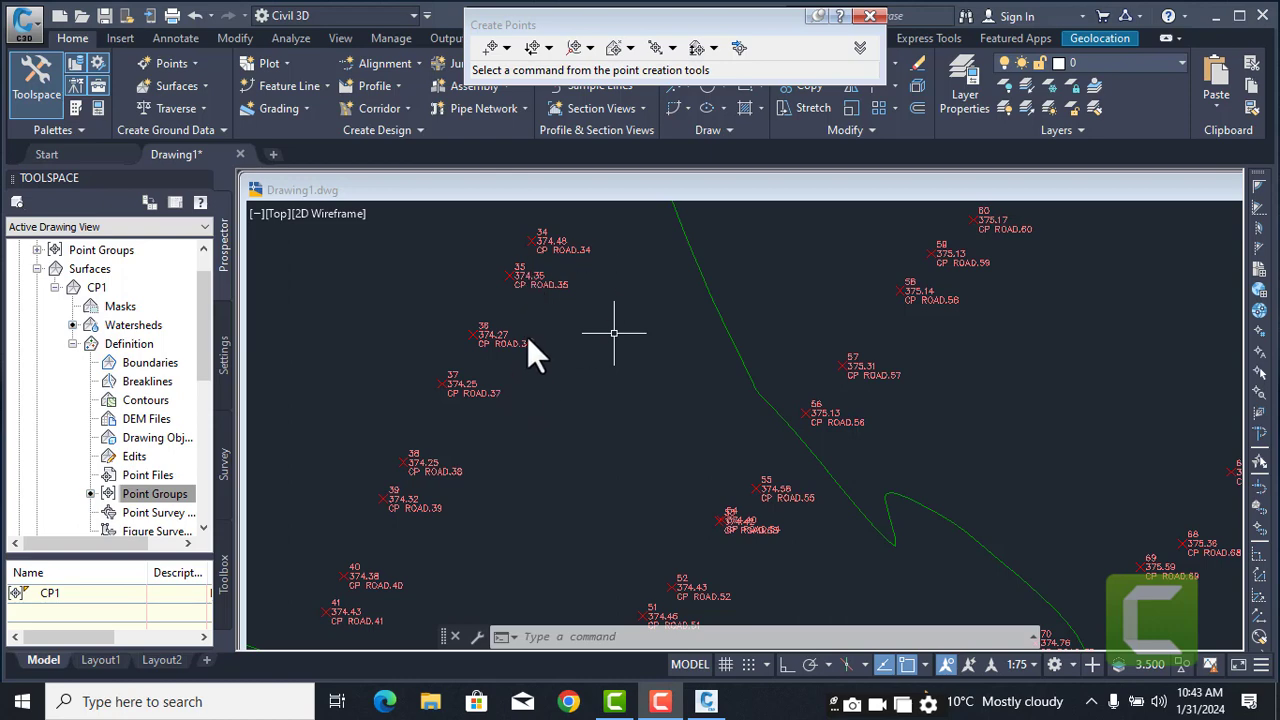
scroll(528, 336, "down", 2)
scroll(557, 307, "down", 2)
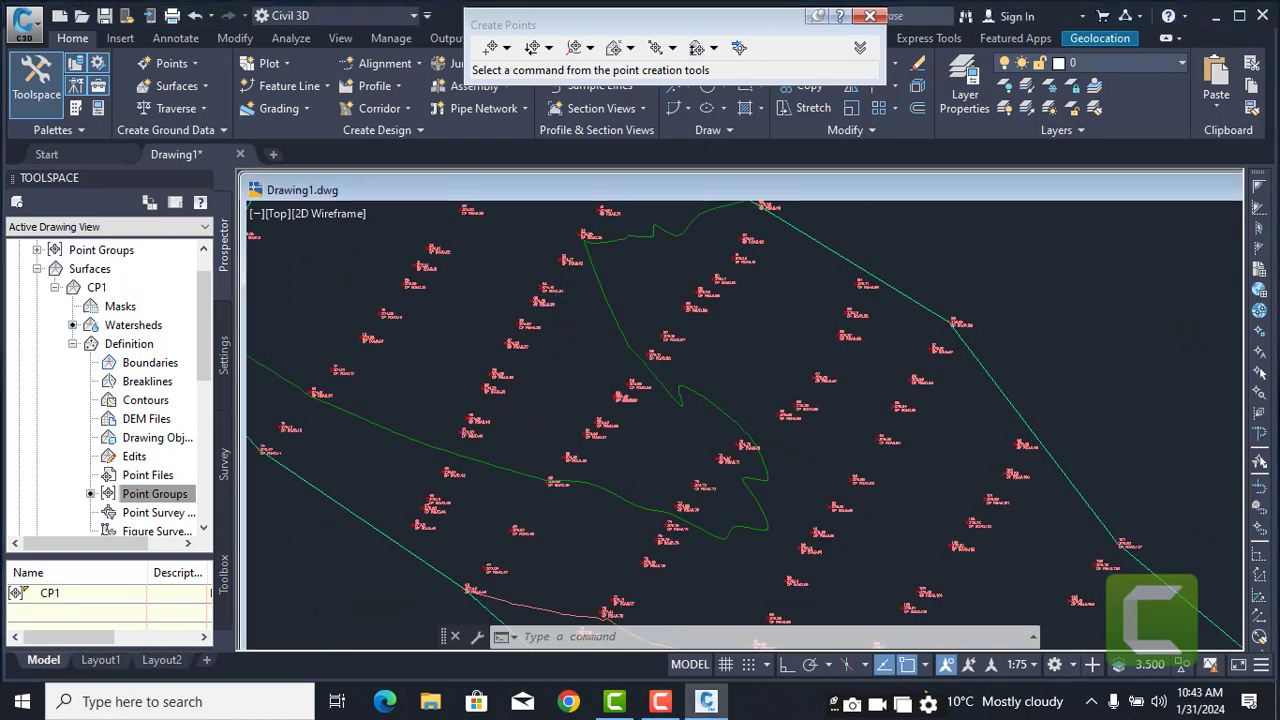
- Select all survey points similar to point 35 and open their properties
scroll(565, 330, "up", 2)
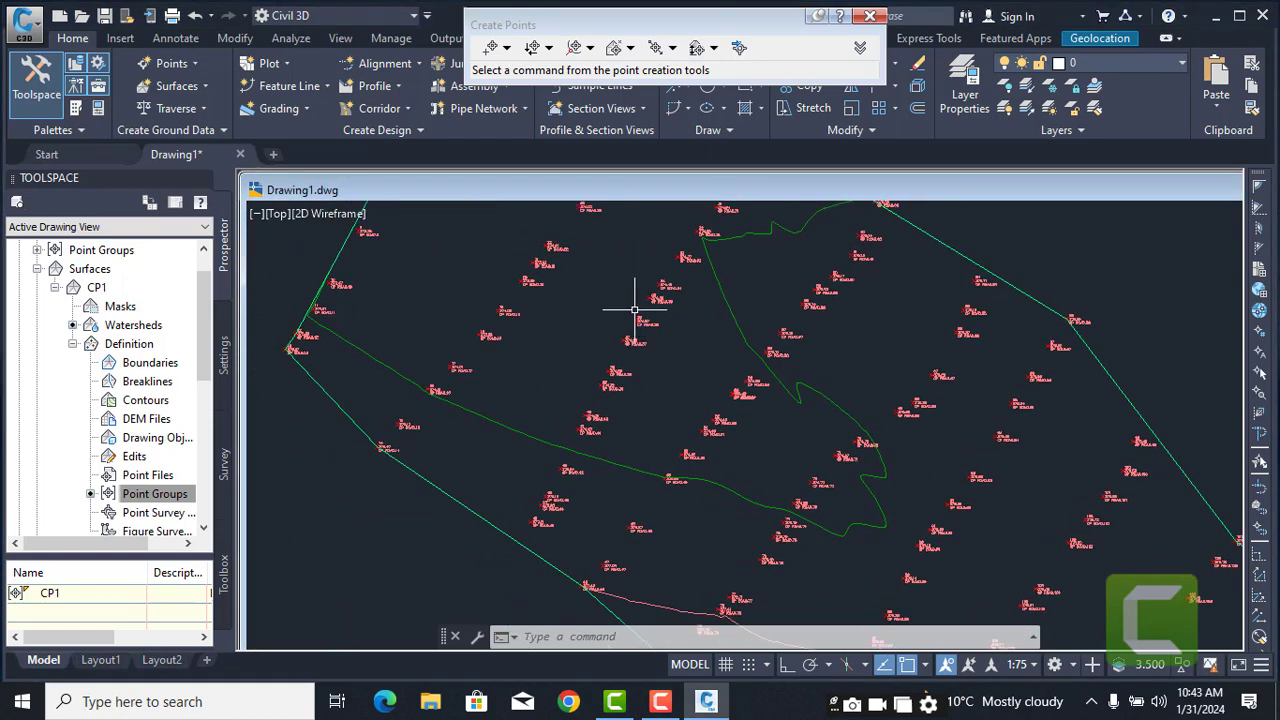
scroll(610, 295, "up", 2)
left_click(618, 300)
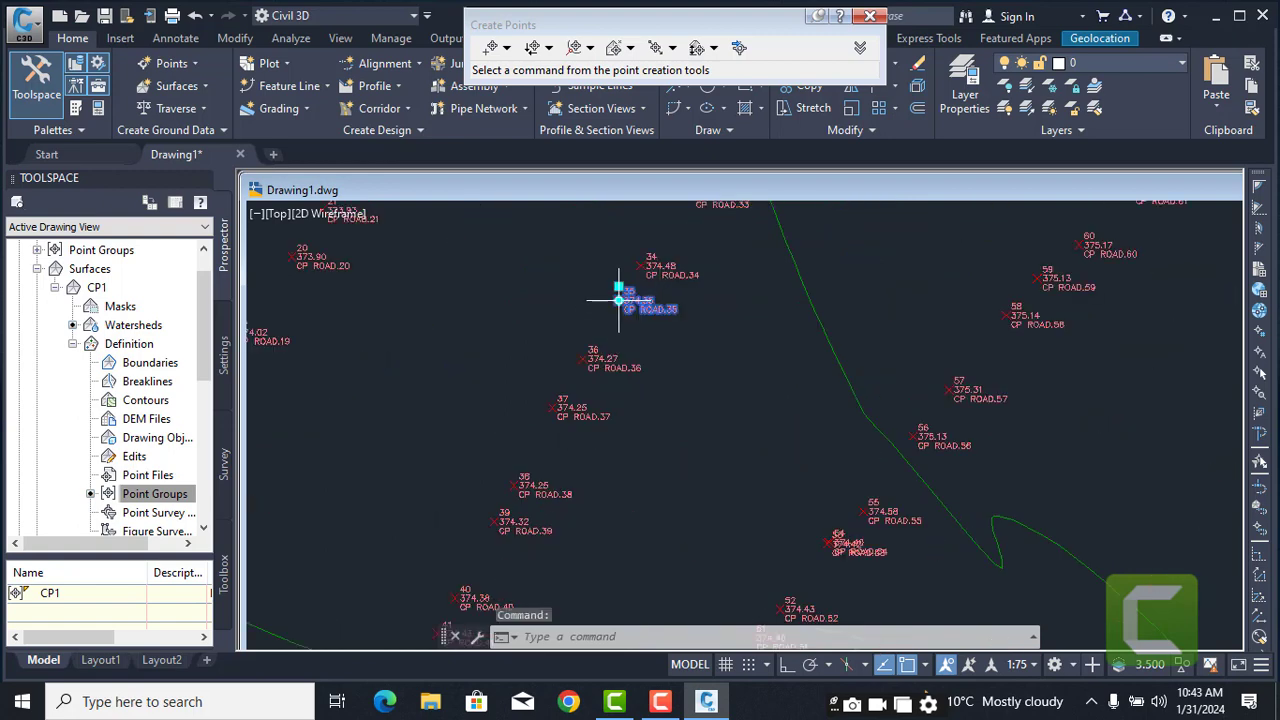
right_click(618, 300)
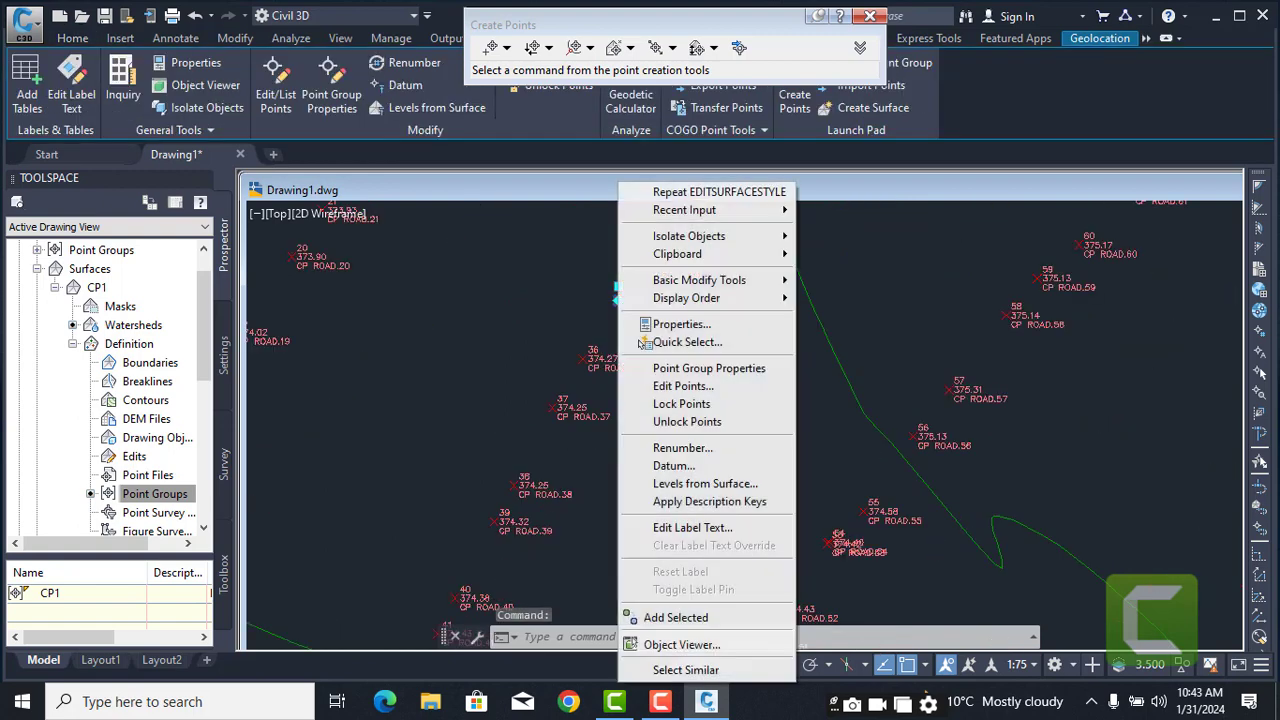
left_click(686, 666)
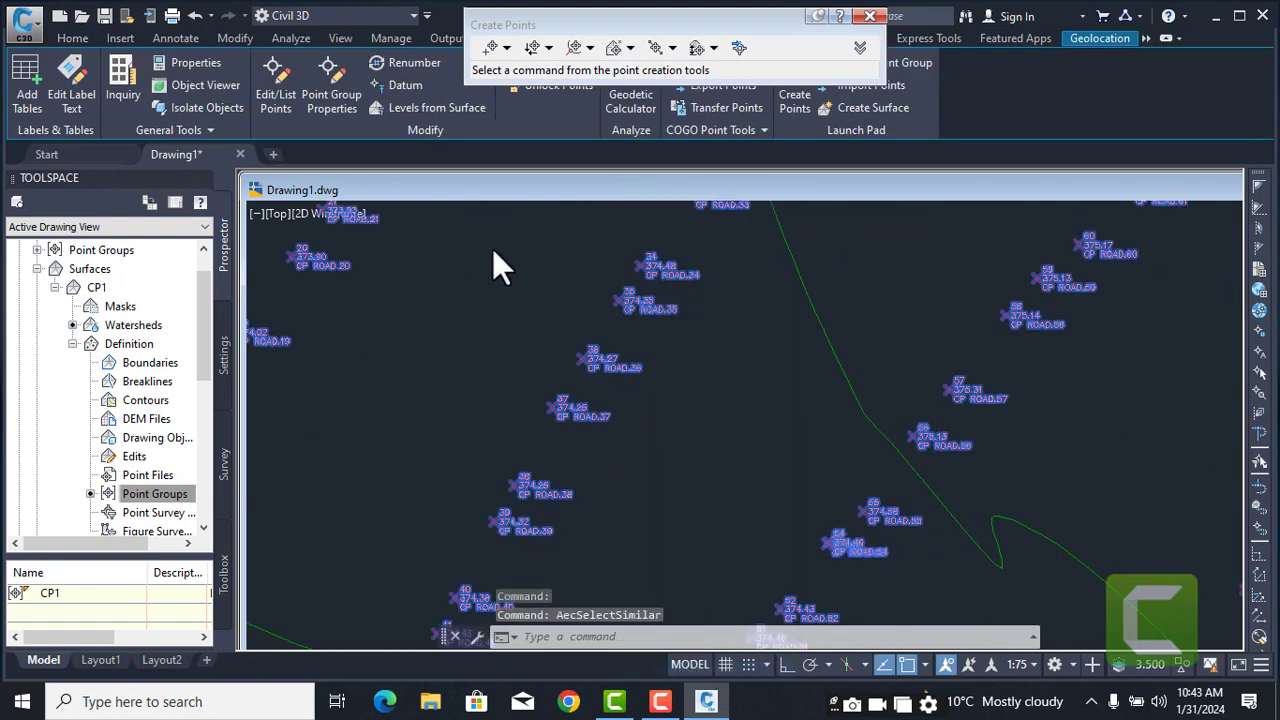
left_click(154, 65)
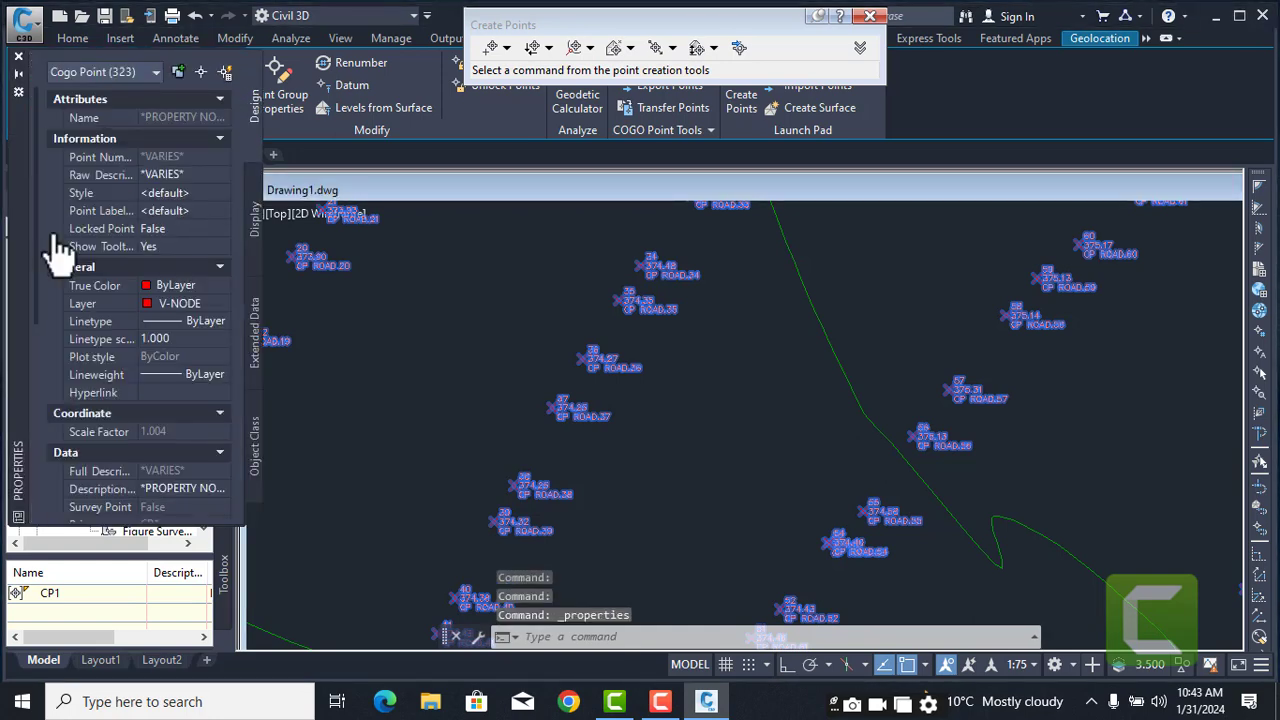
- Set the point label style of the selected survey points to Elevation Only and check a label up close
left_click(197, 210)
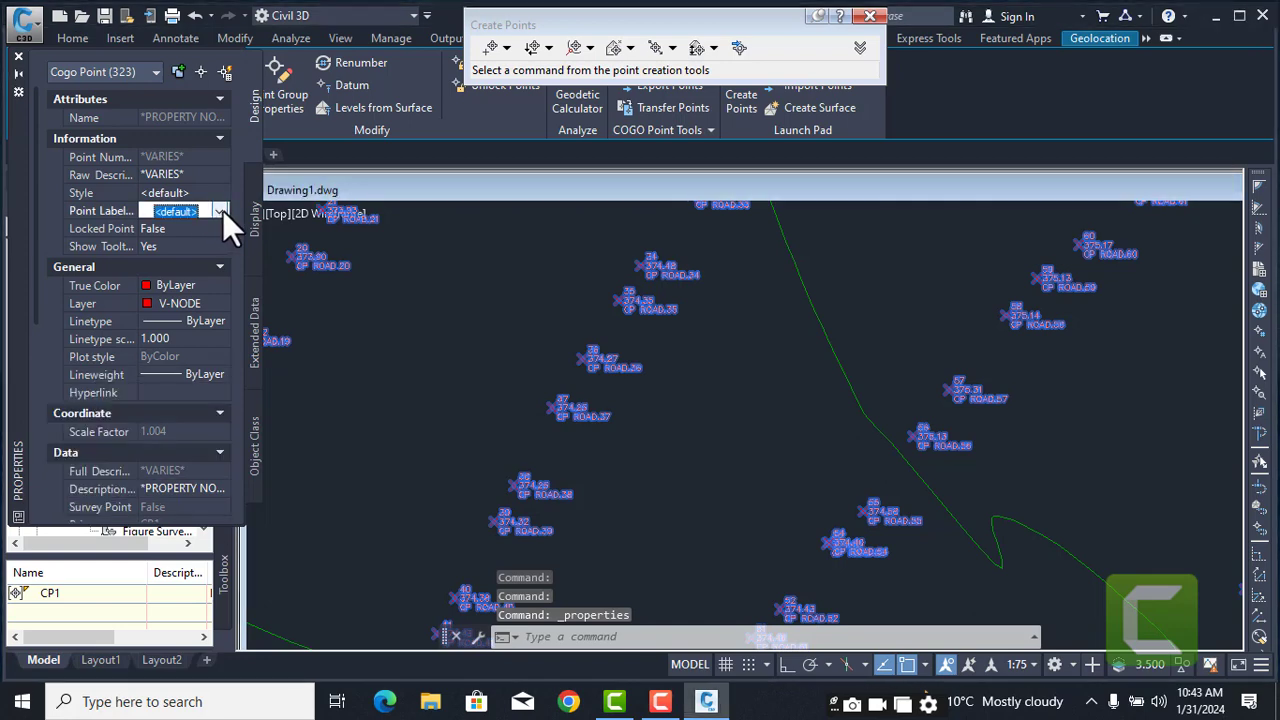
left_click(221, 210)
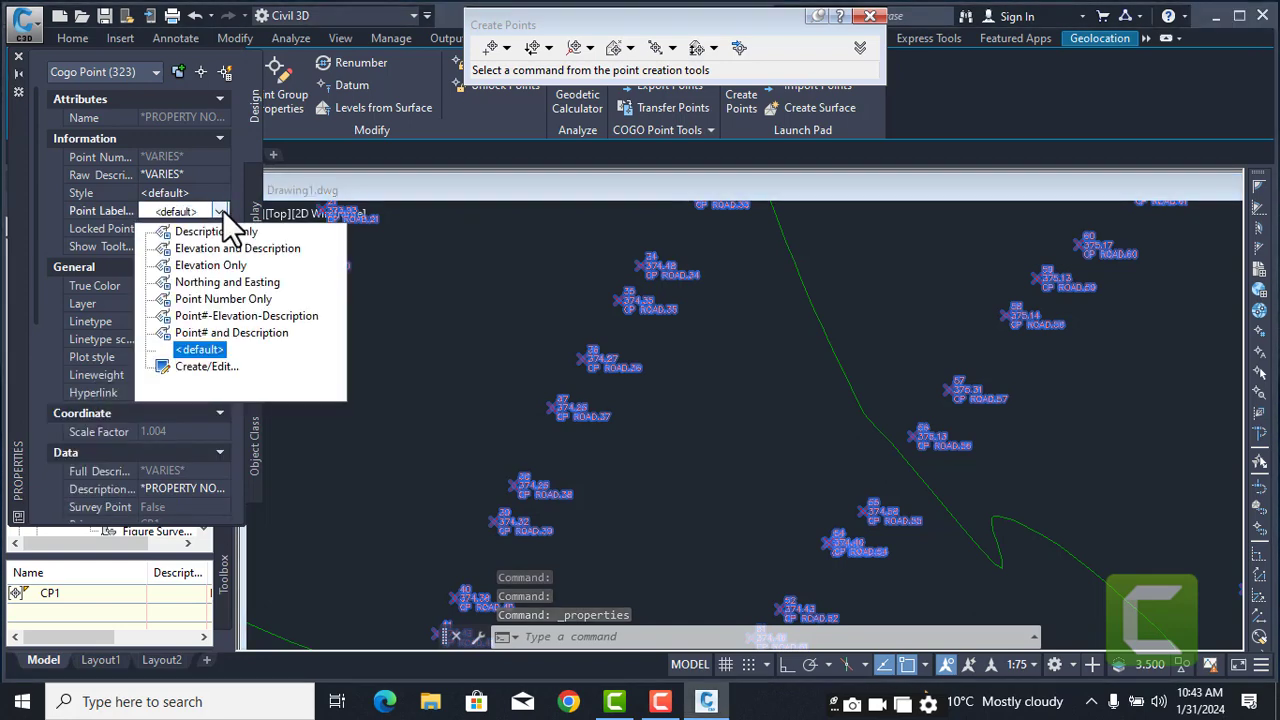
left_click(226, 266)
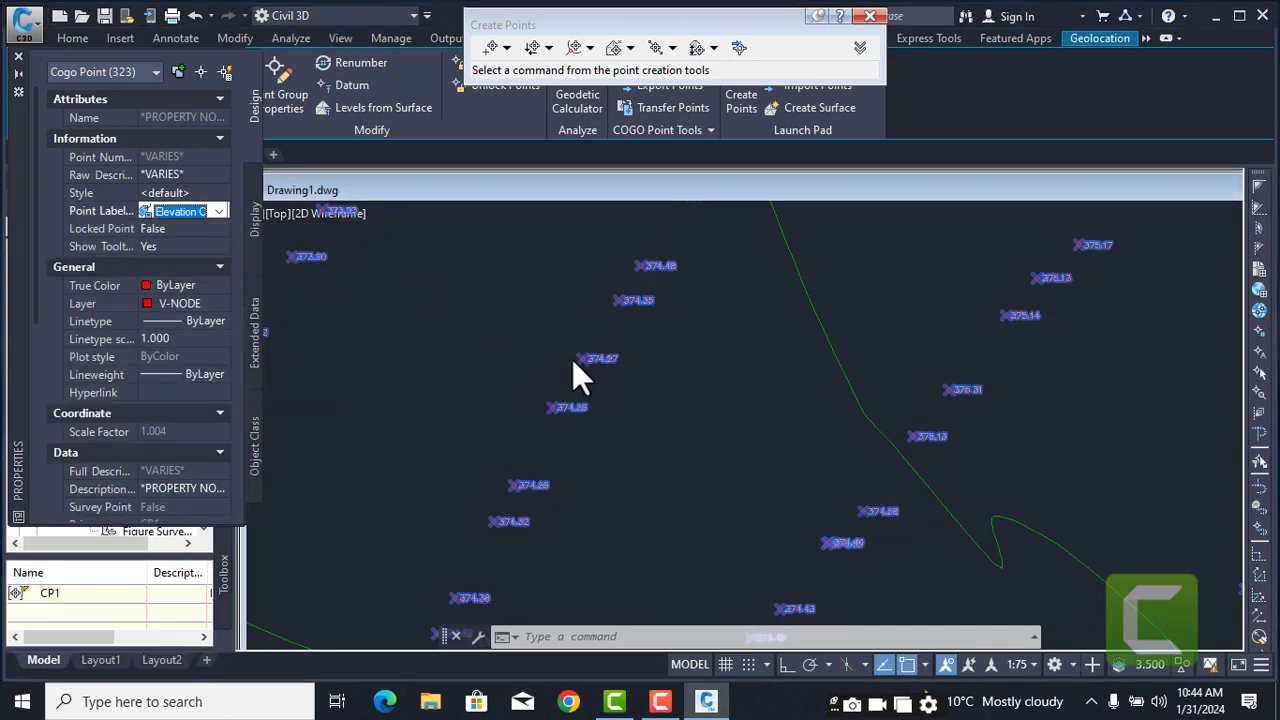
scroll(588, 362, "up", 6)
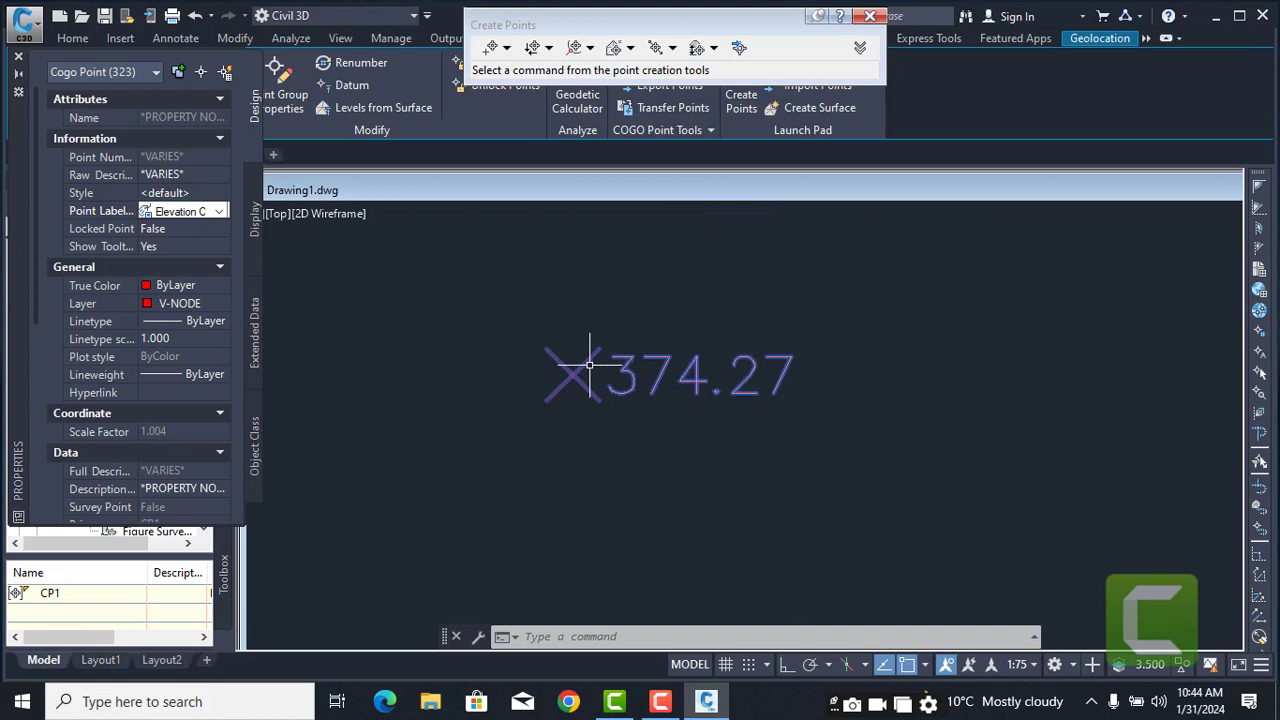
scroll(588, 362, "down", 6)
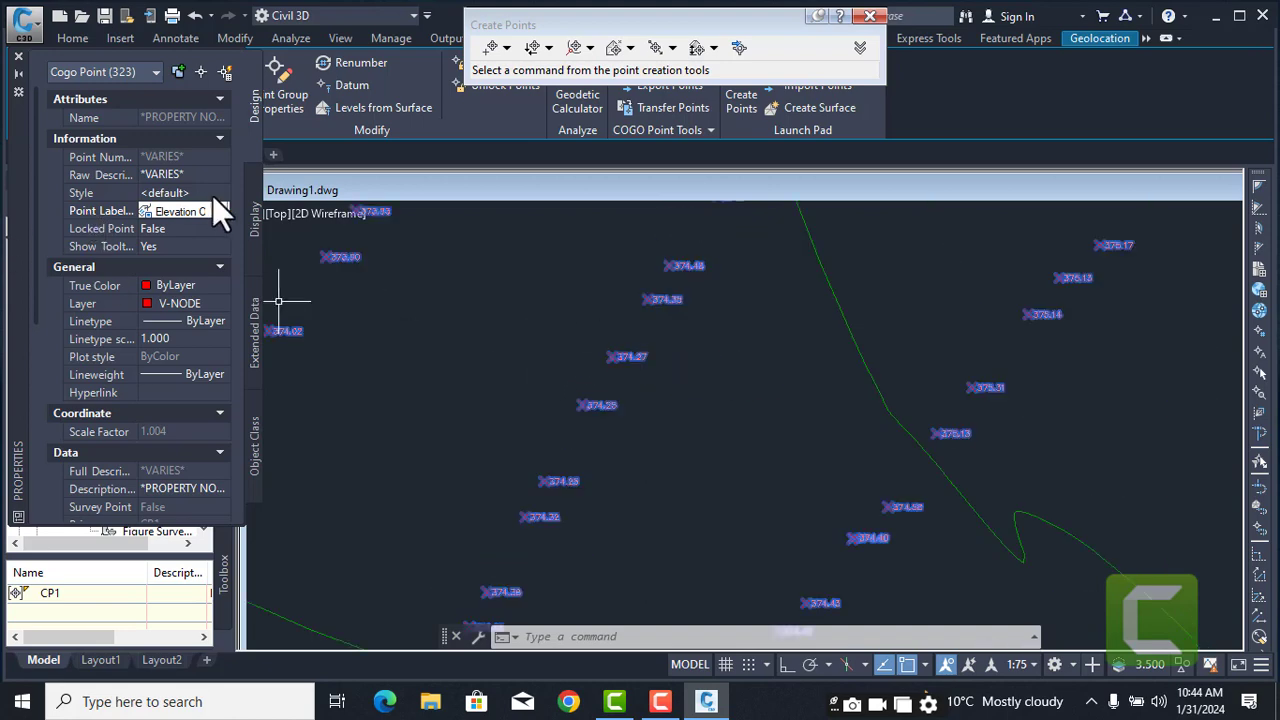
- Change the selected points' label style to Northing and Easting and inspect the coordinate labels
left_click(222, 212)
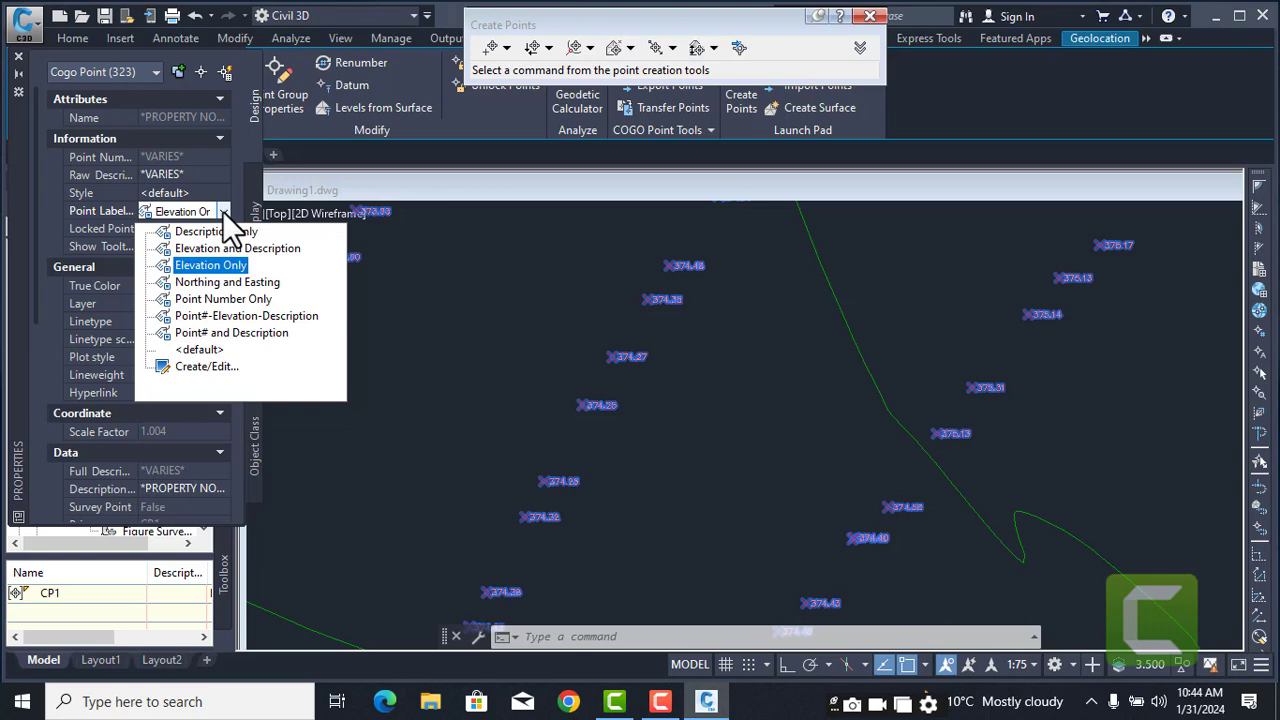
left_click(267, 284)
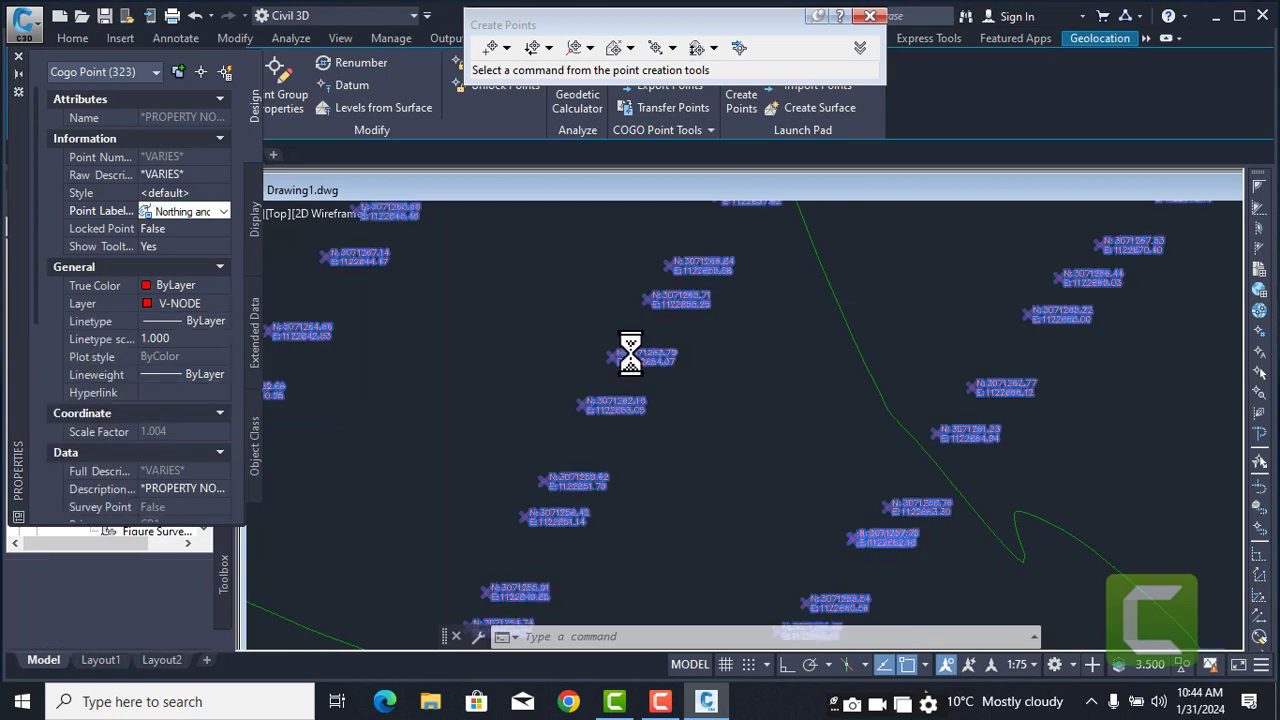
scroll(637, 353, "up", 5)
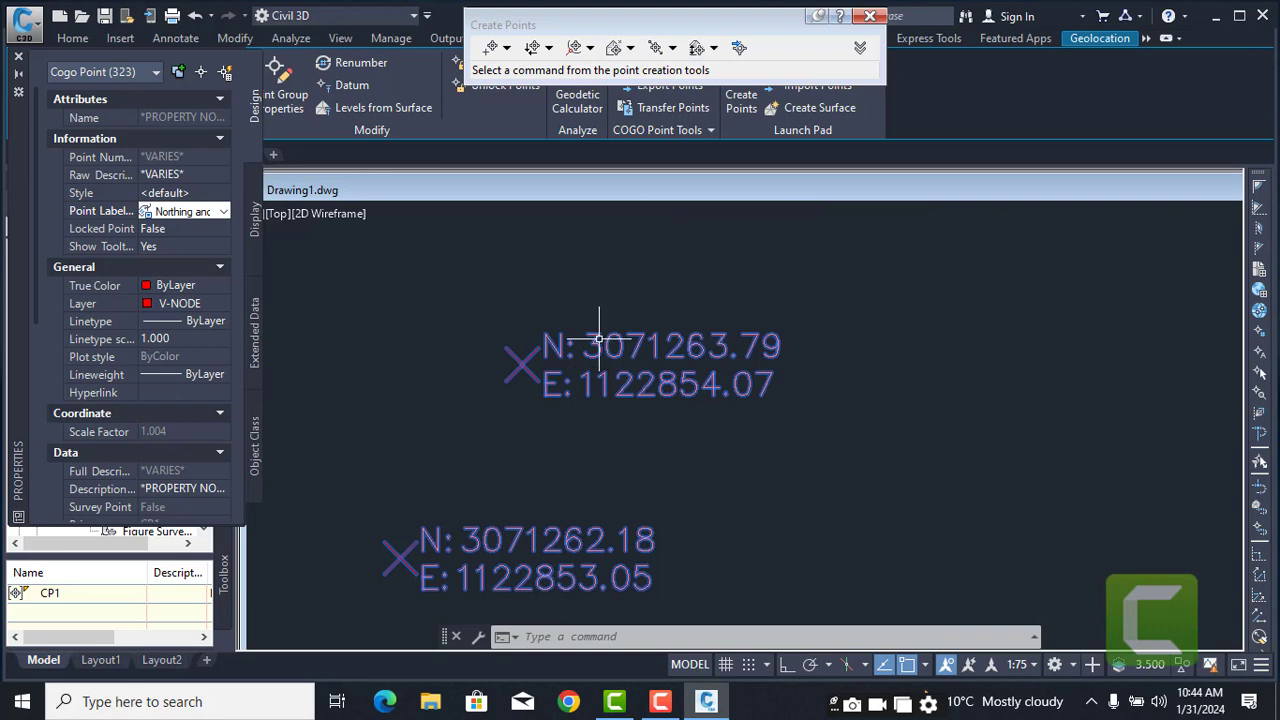
scroll(595, 335, "down", 2)
scroll(595, 335, "down", 5)
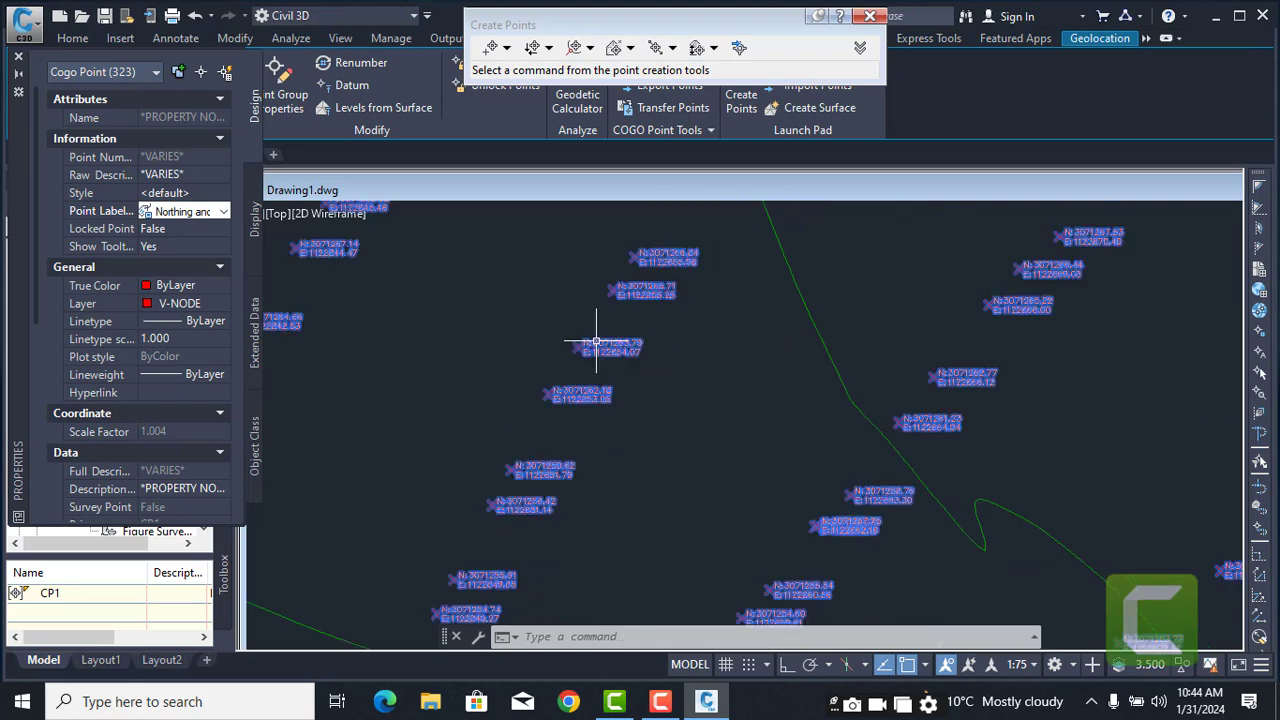
- Set the selected points' label style to Point#-Elevation-Description and check the labels up close
left_click(224, 207)
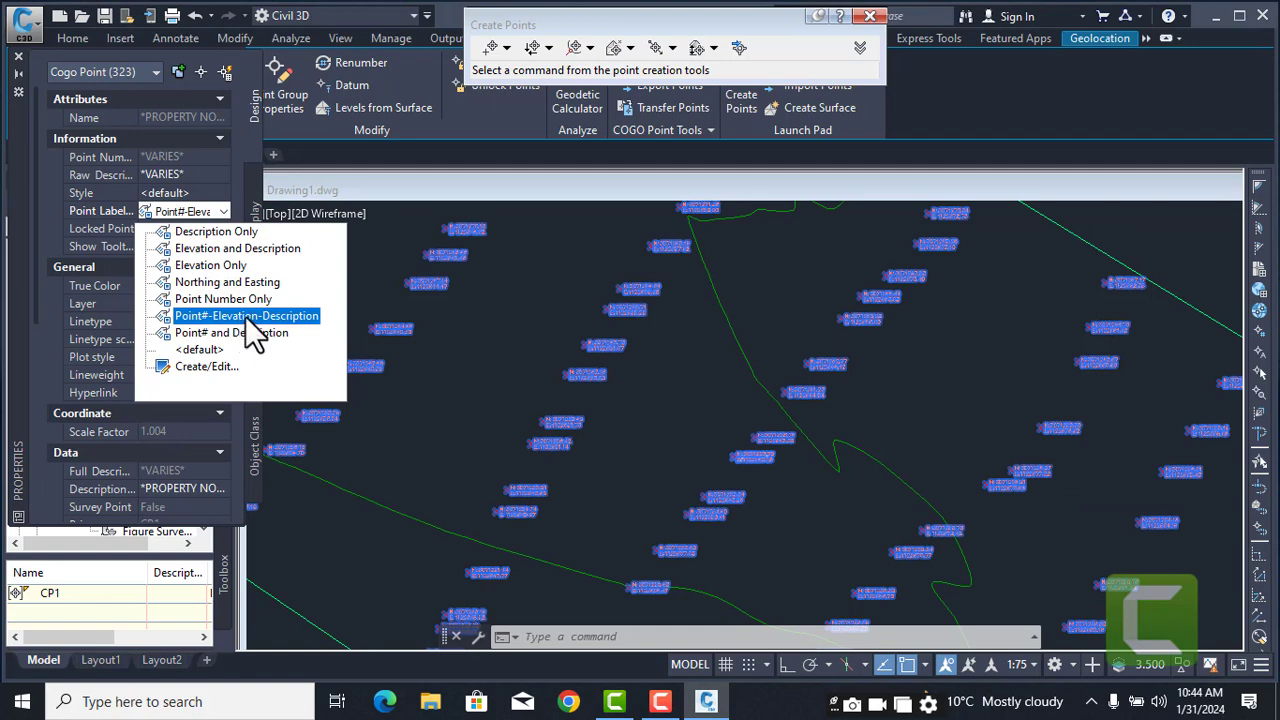
left_click(250, 317)
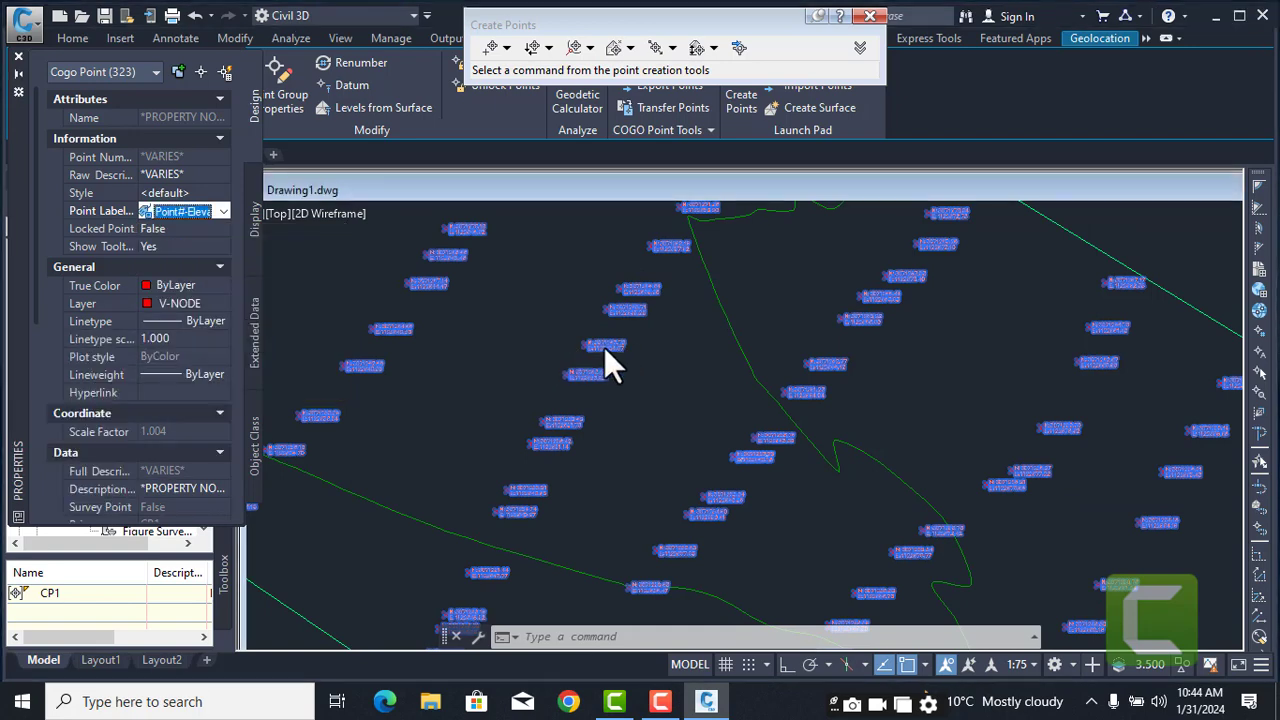
scroll(604, 347, "up", 2)
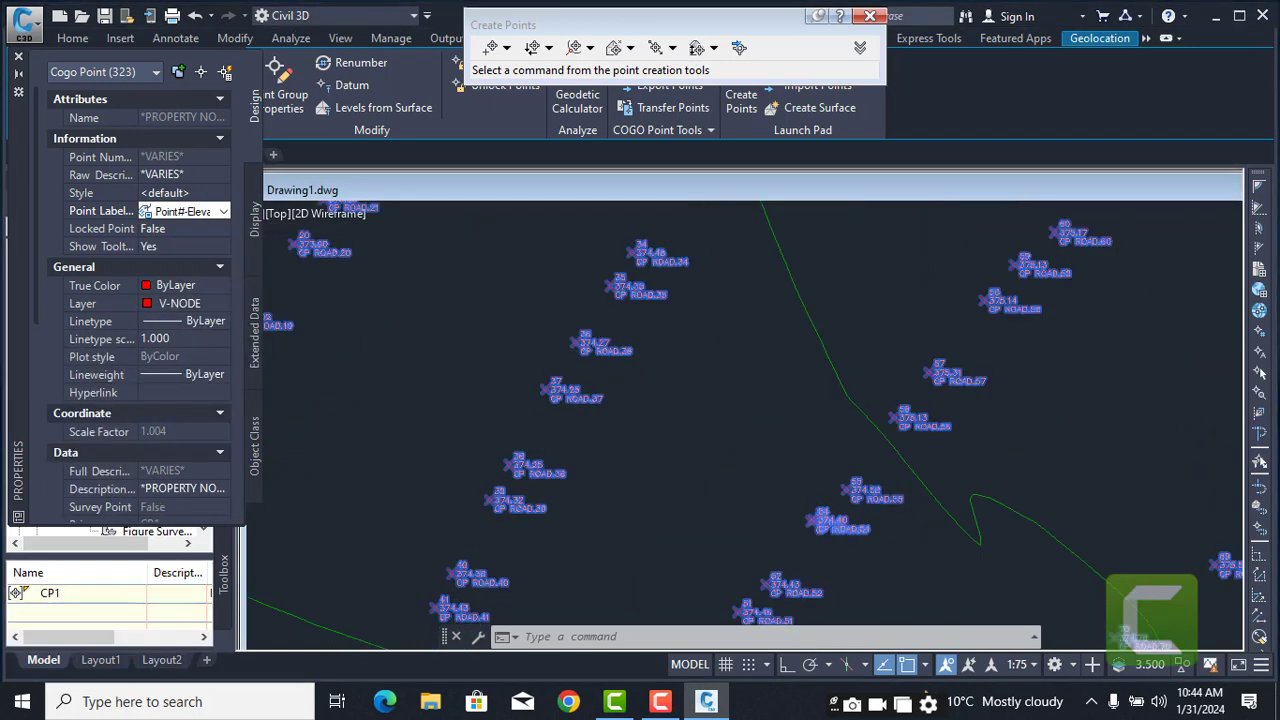
scroll(612, 350, "up", 2)
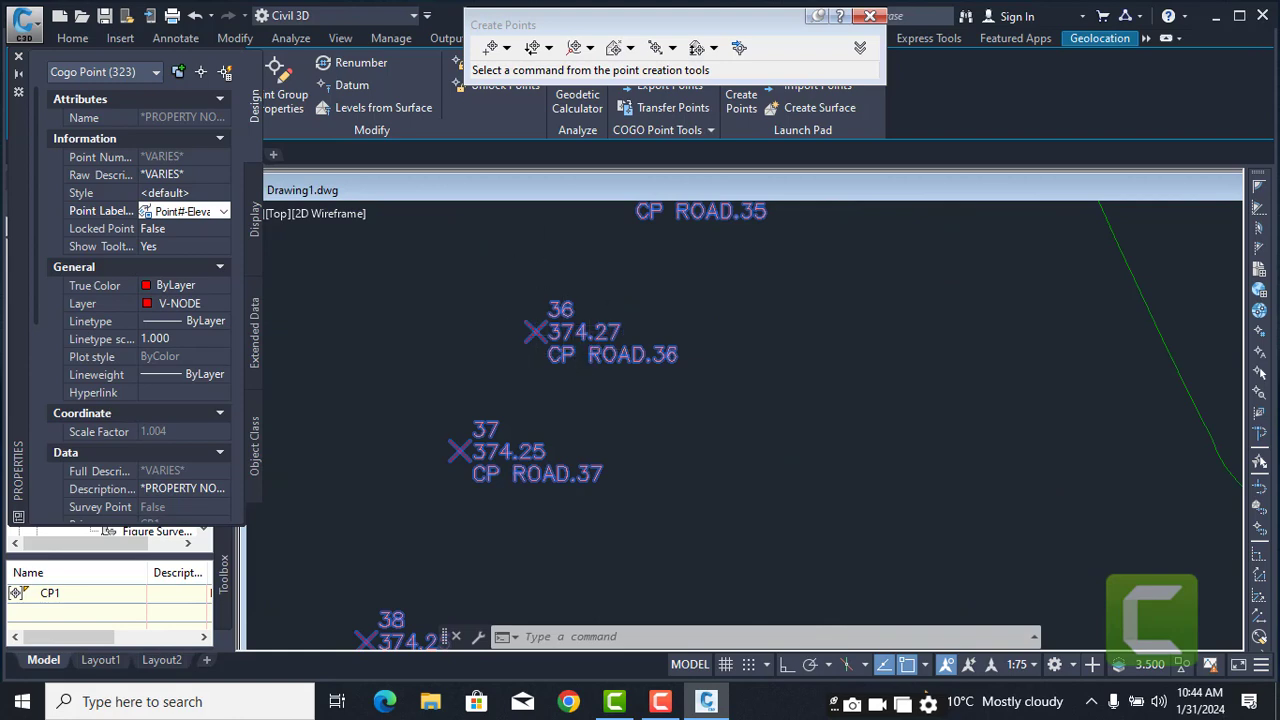
- Clear the survey point selection and close the object properties
scroll(560, 334, "down", 5)
scroll(562, 333, "down", 3)
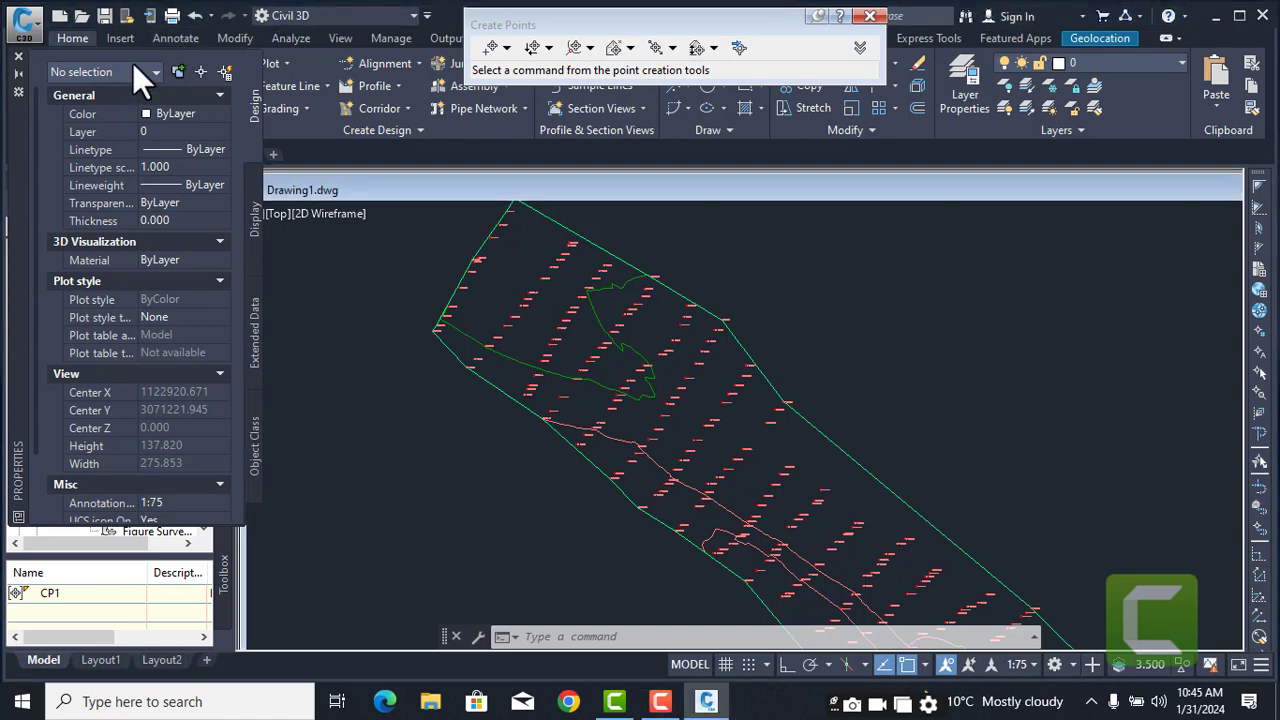
left_click(18, 56)
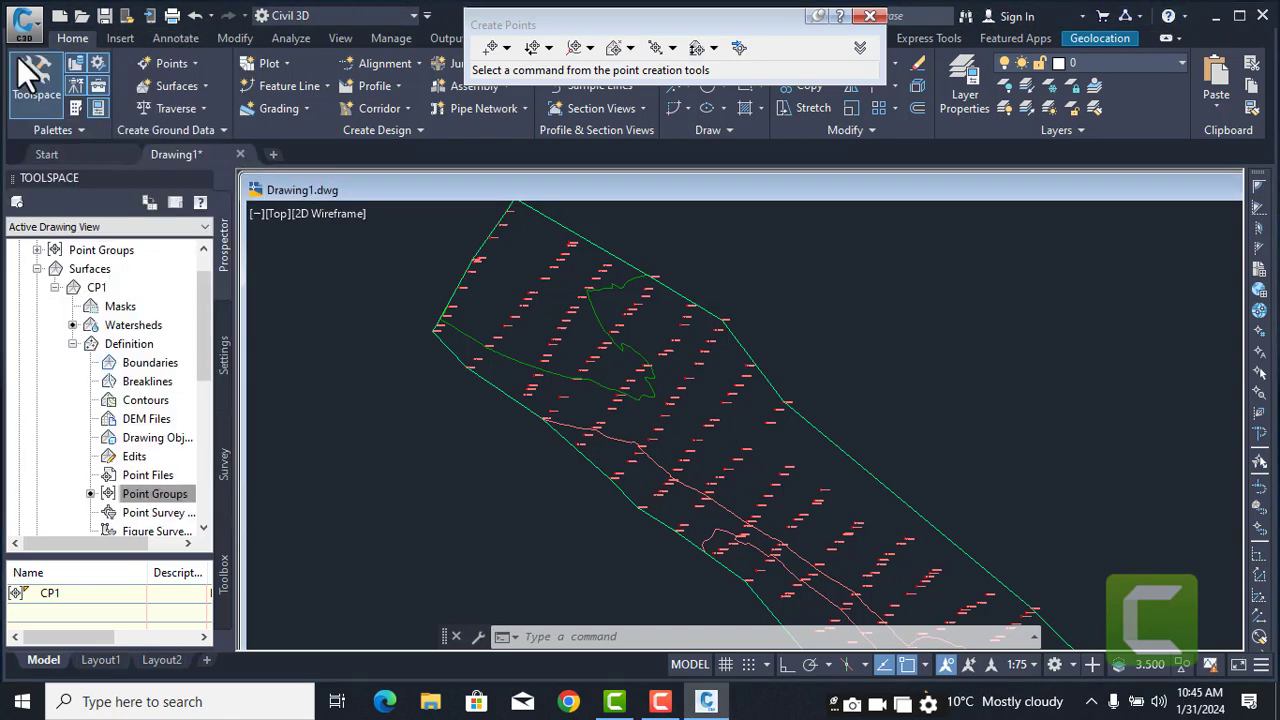
- Add multiple contour labels at a 100 interval along a line crossing the green contours at the surface's northwest end
left_click(180, 39)
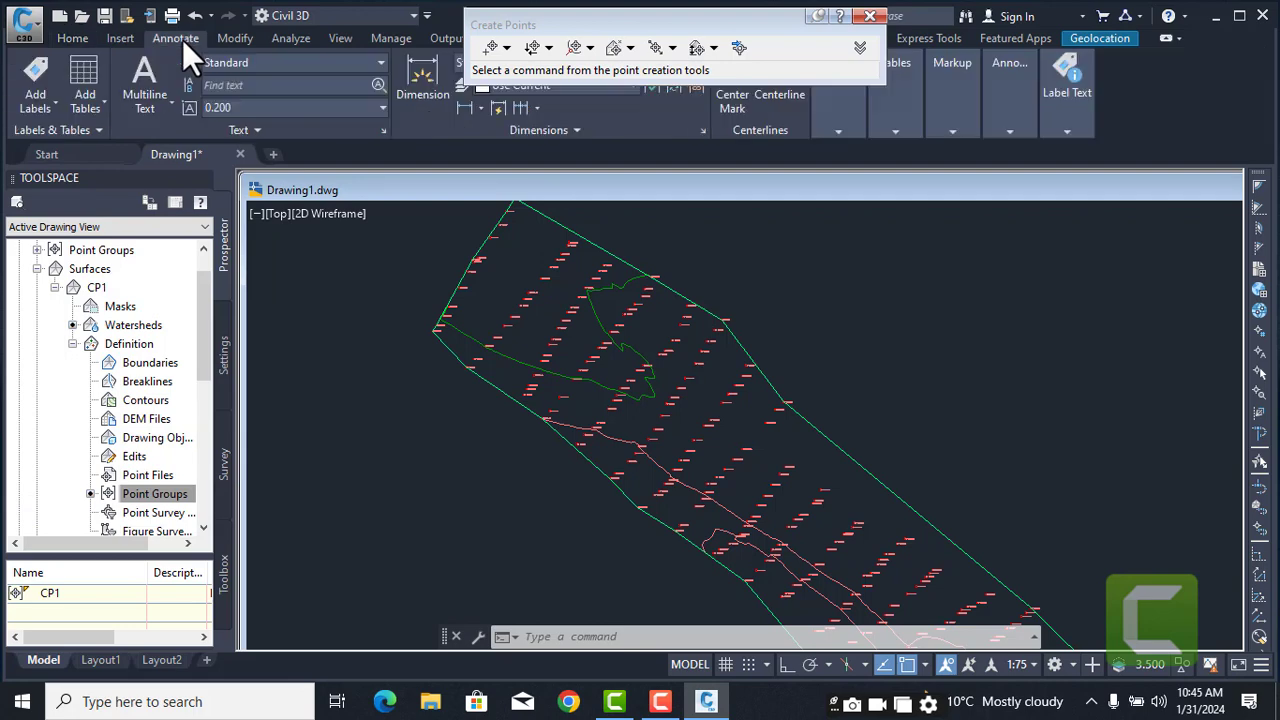
left_click(55, 103)
mouse_move(73, 130)
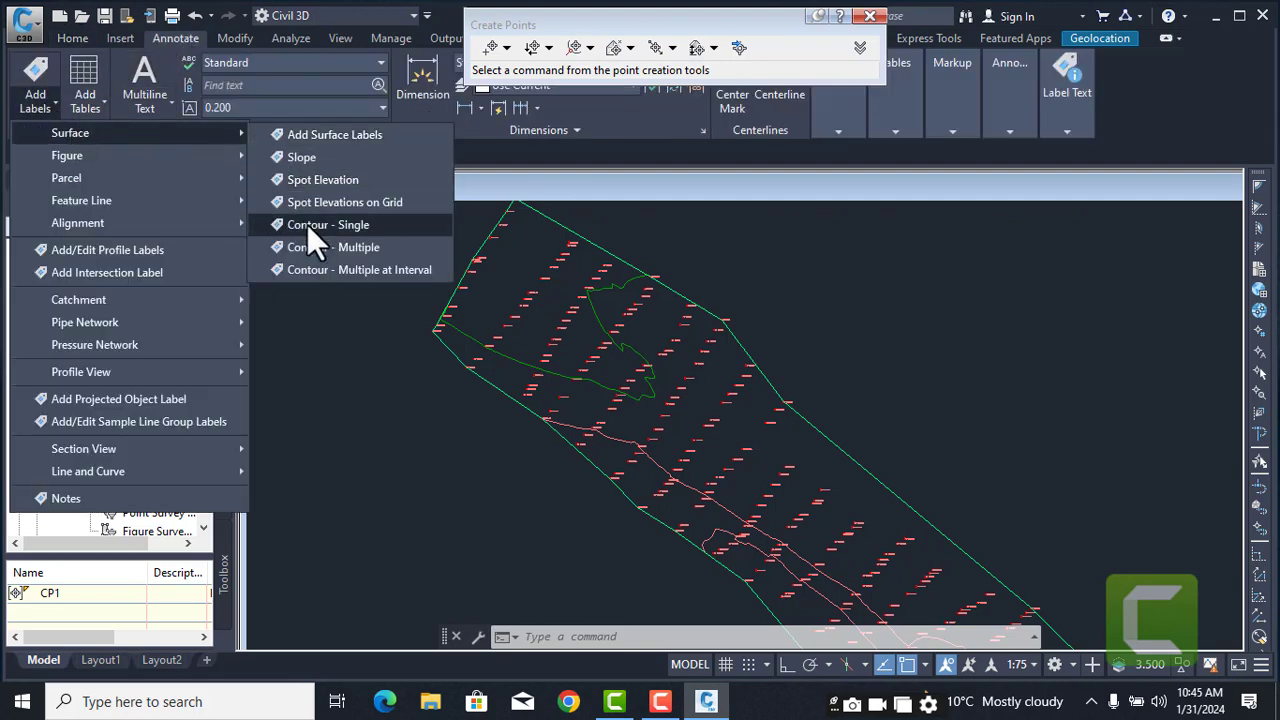
left_click(390, 270)
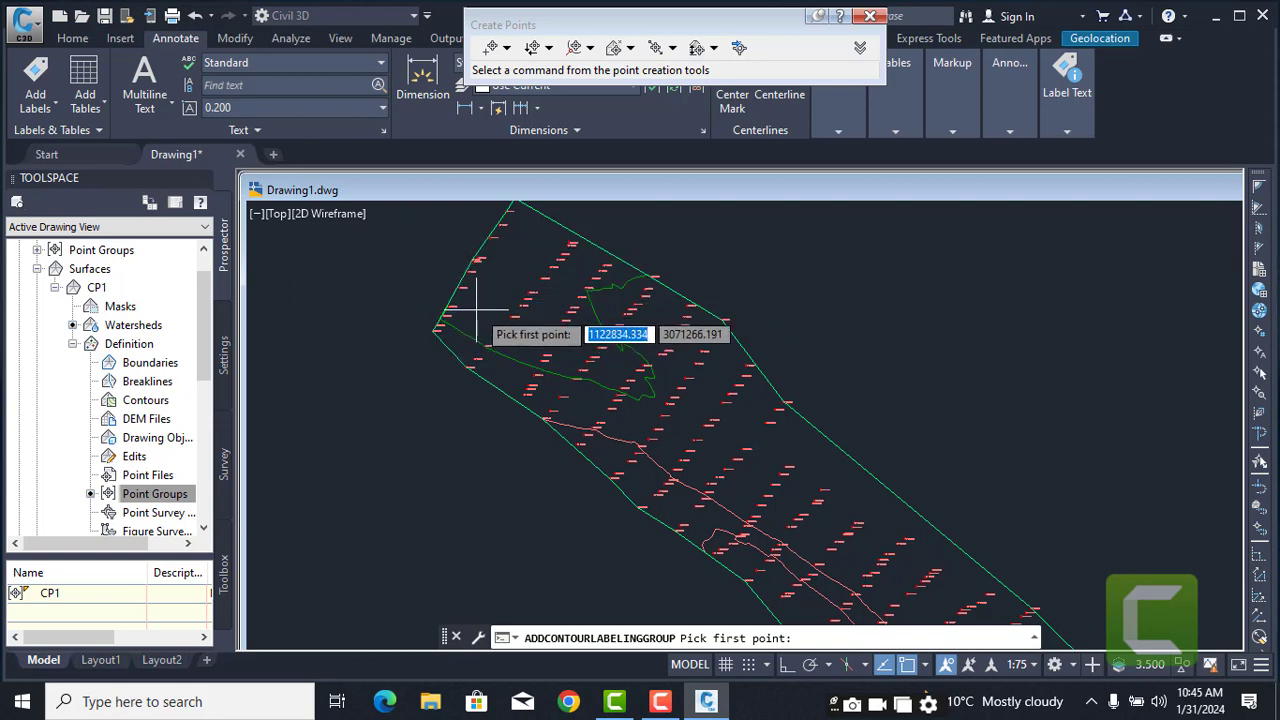
left_click(615, 252)
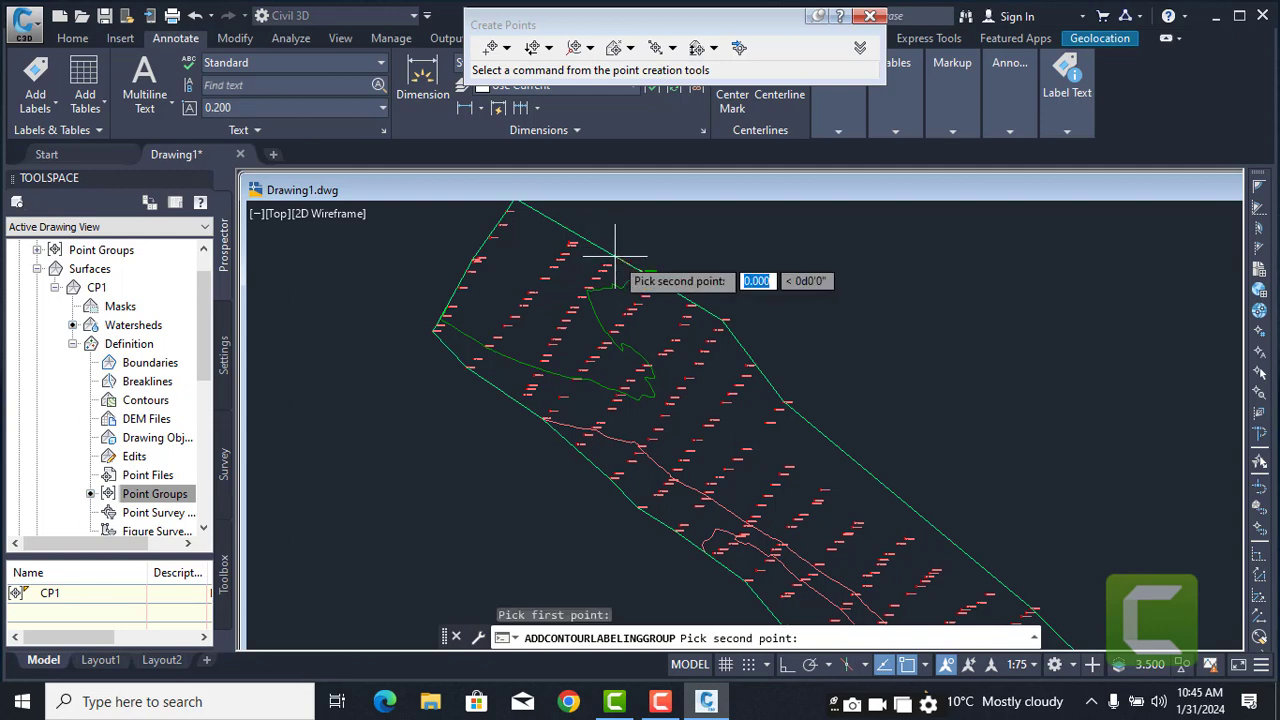
left_click(493, 382)
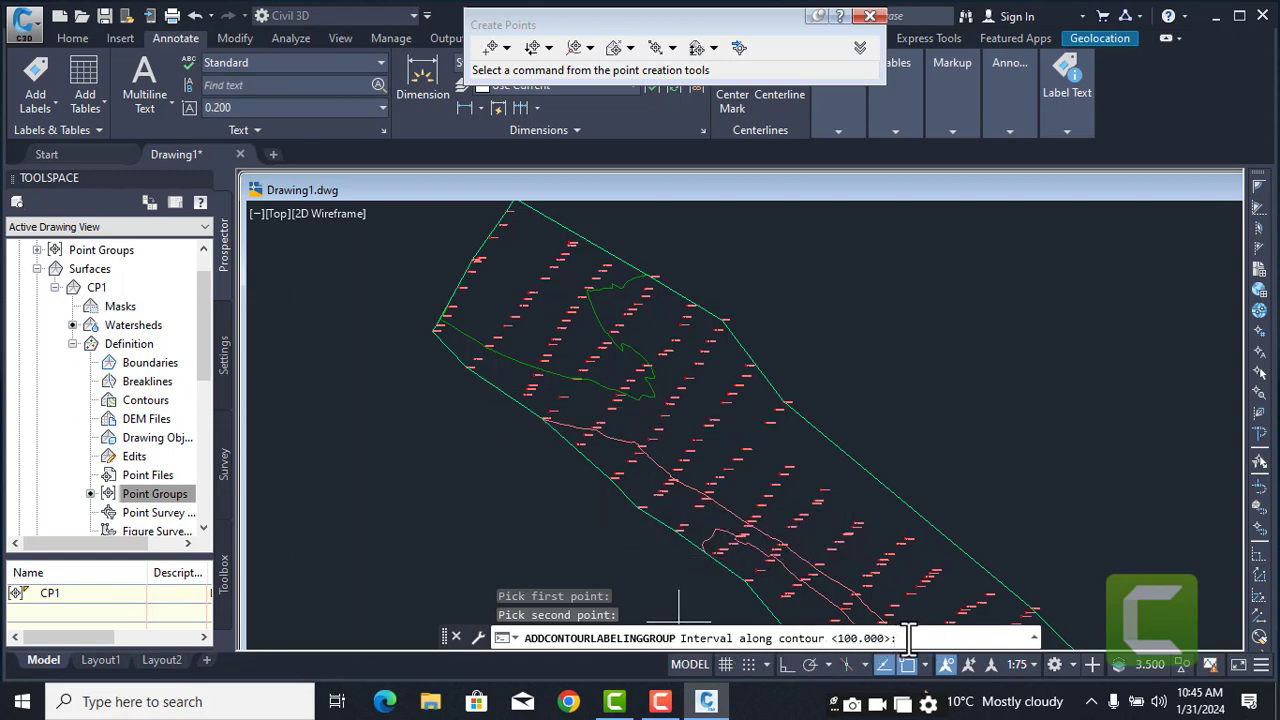
key("Return")
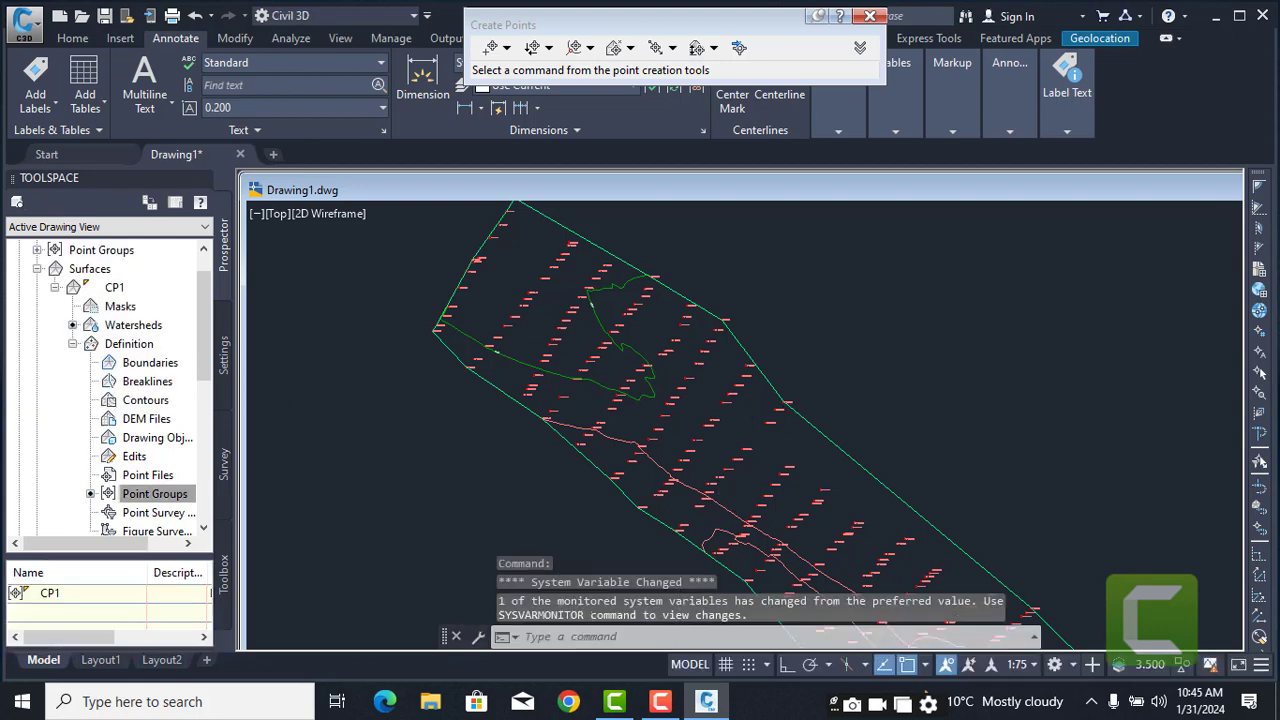
- Examine the elevation labels placed on the two green contour lines up close and in the overall view
scroll(586, 300, "up", 8)
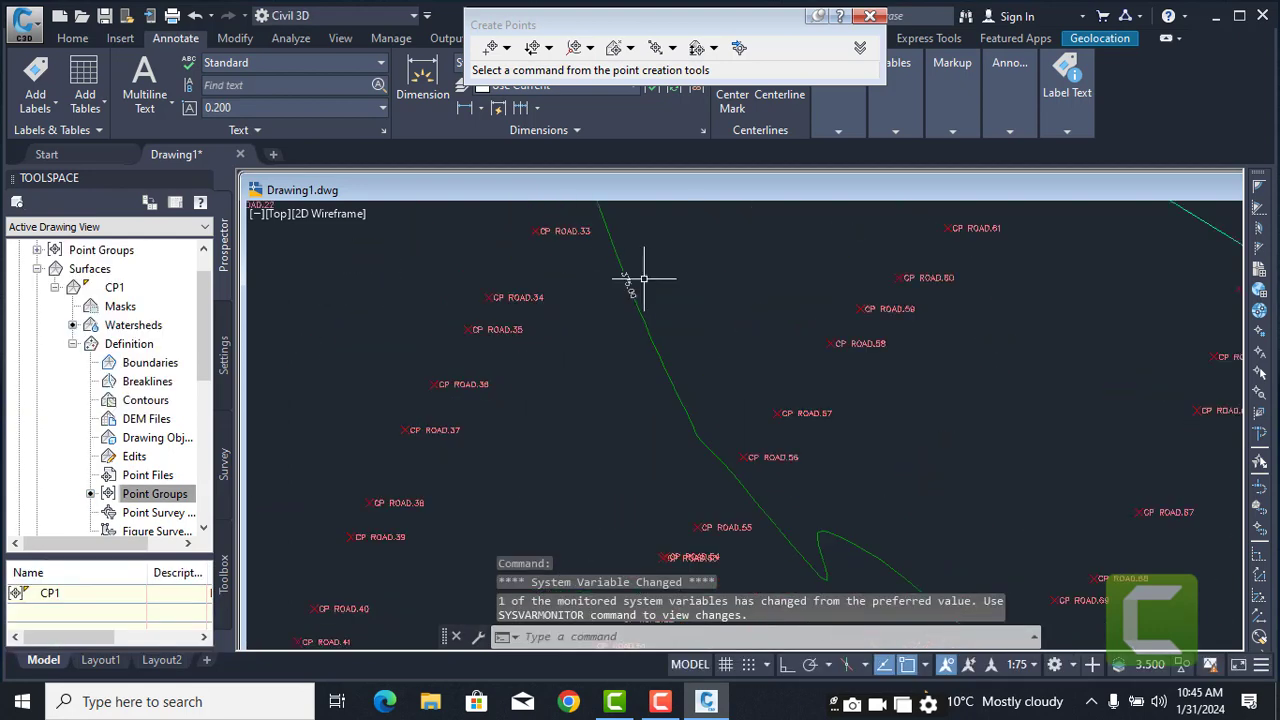
scroll(596, 292, "down", 5)
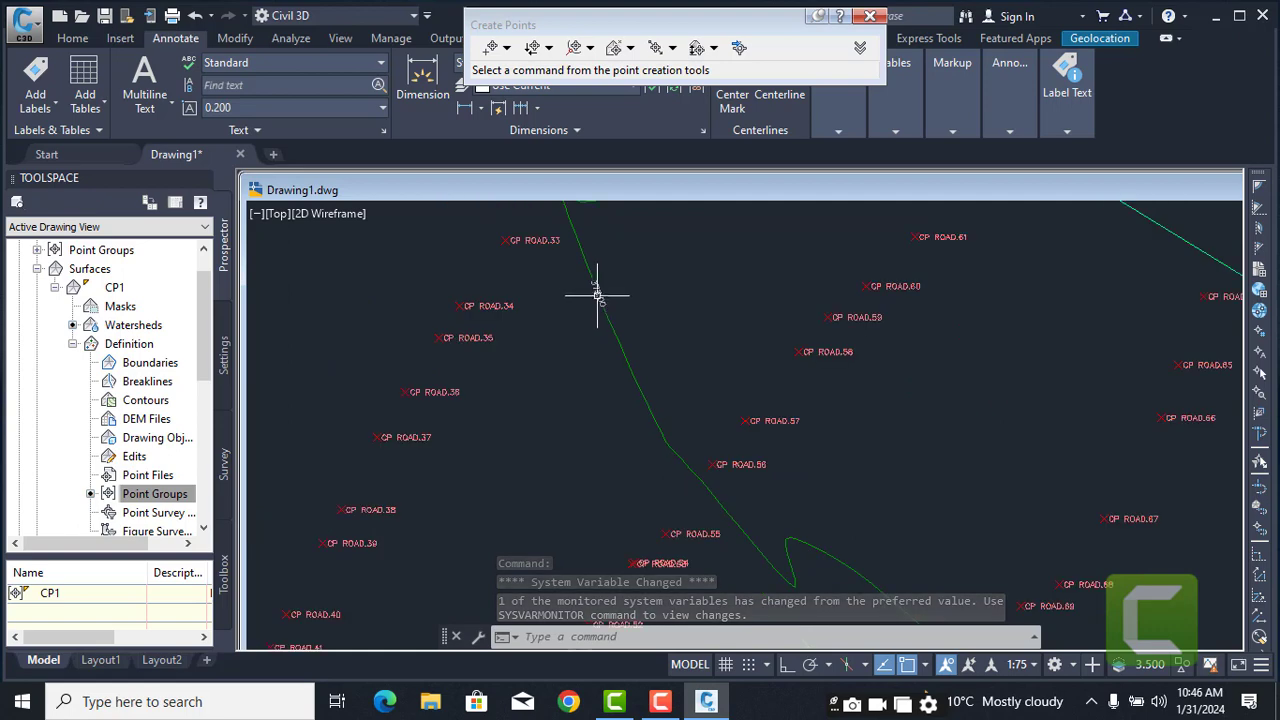
scroll(598, 296, "up", 7)
scroll(595, 297, "down", 3)
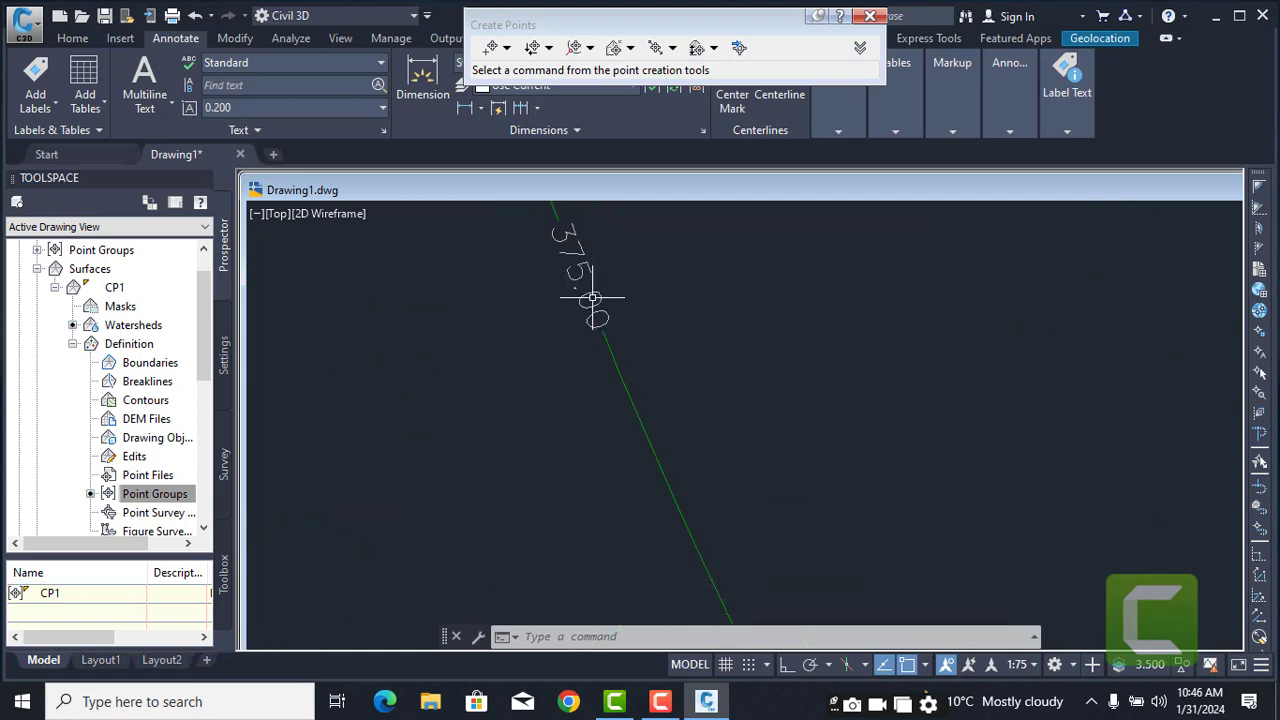
middle_click_drag(590, 296, 619, 214)
scroll(621, 285, "down", 6)
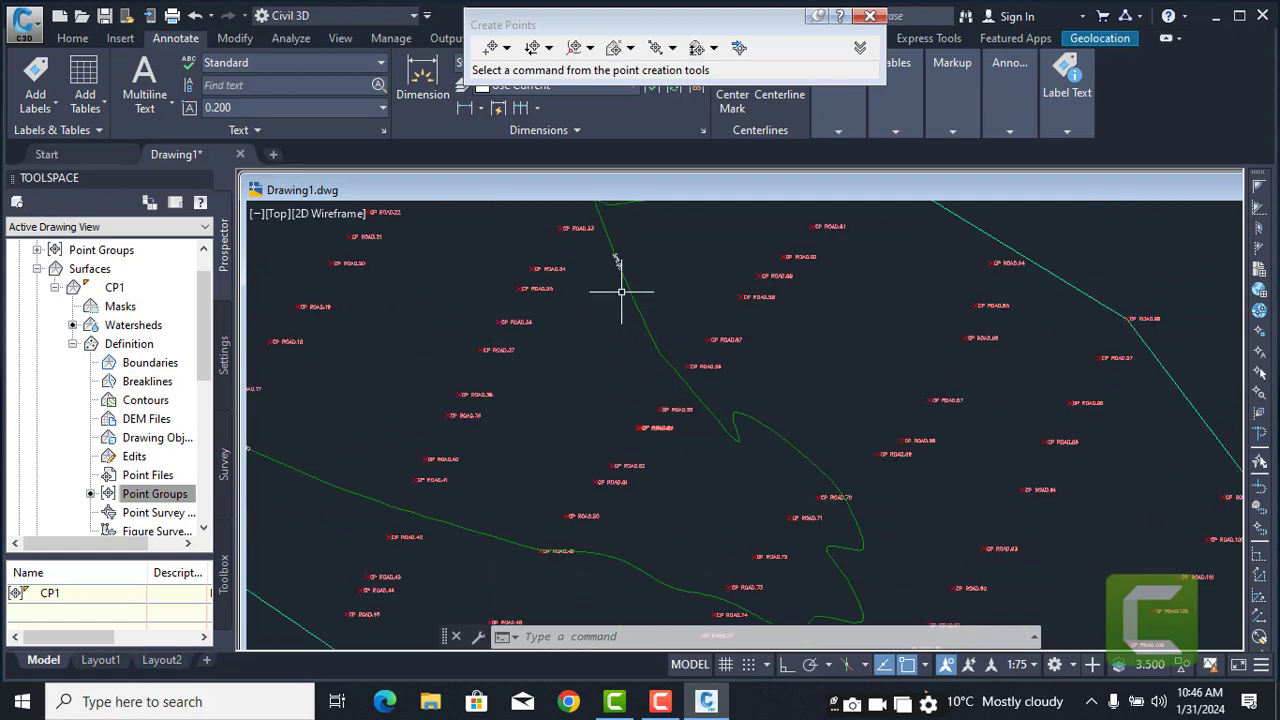
middle_click_drag(621, 292, 616, 230)
middle_click_drag(680, 400, 857, 545)
middle_click_drag(416, 559, 515, 471)
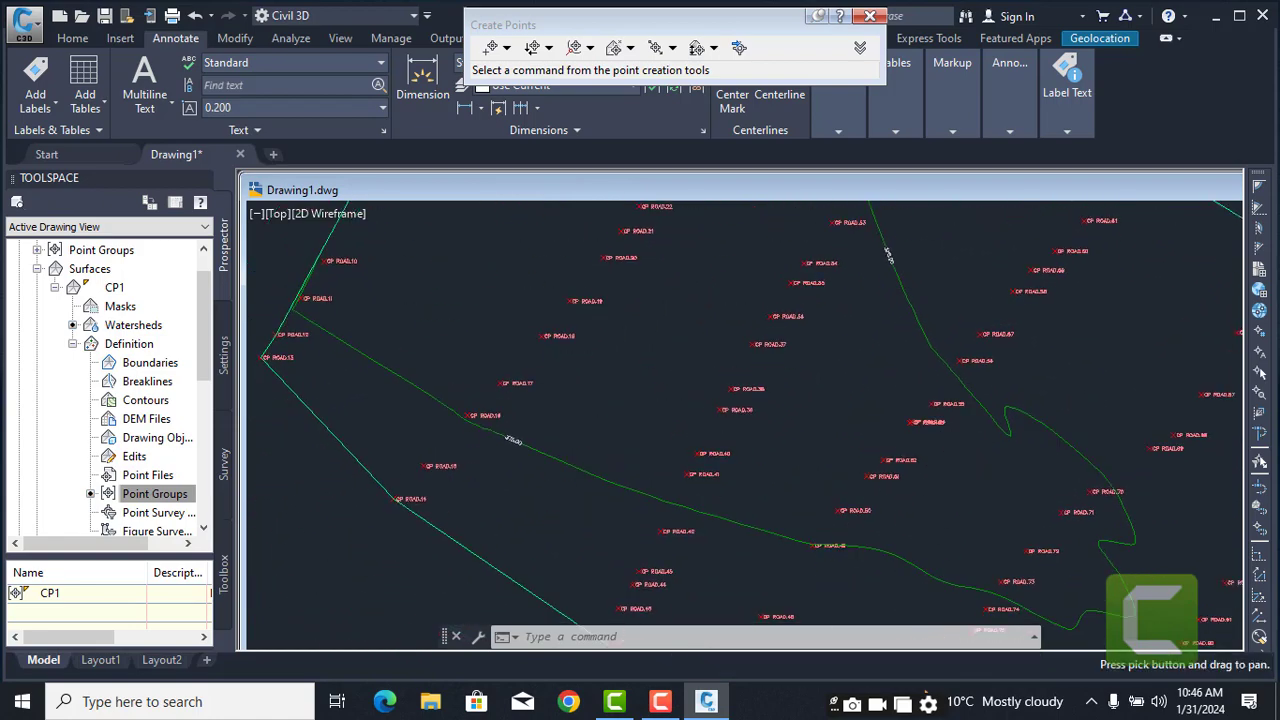
scroll(516, 437, "up", 5)
scroll(500, 445, "down", 10)
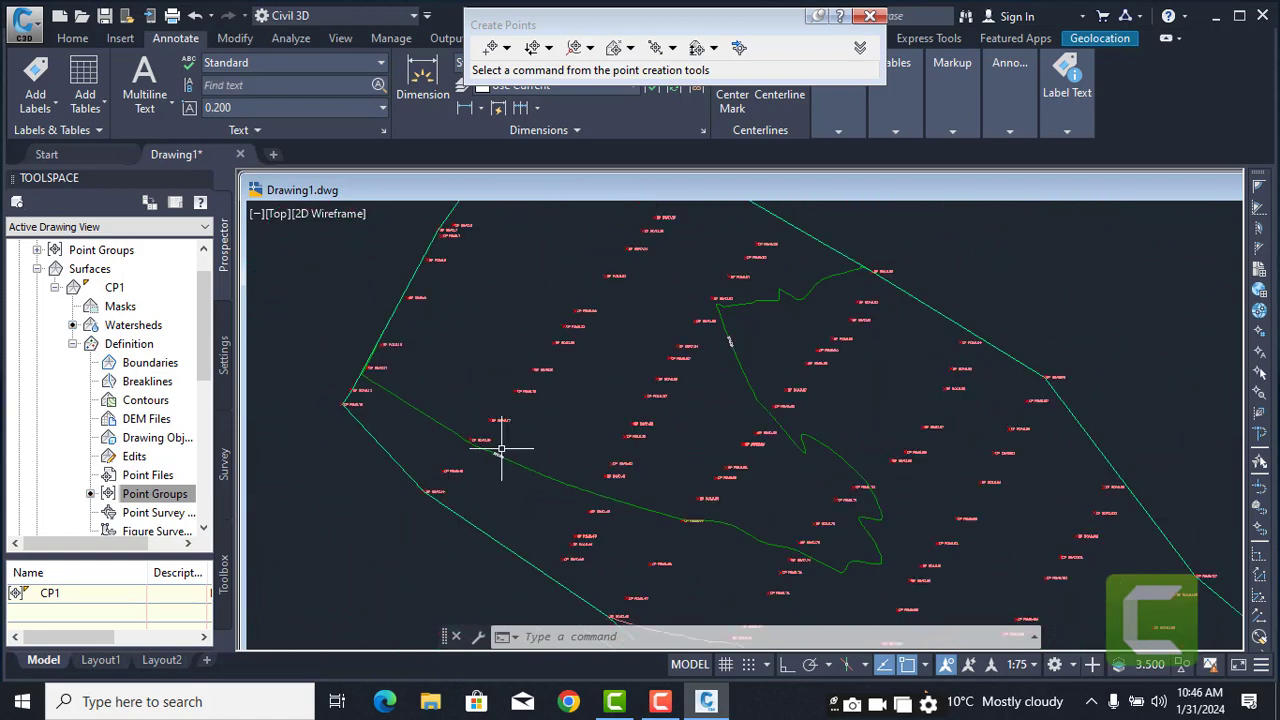
middle_click_drag(501, 447, 485, 303)
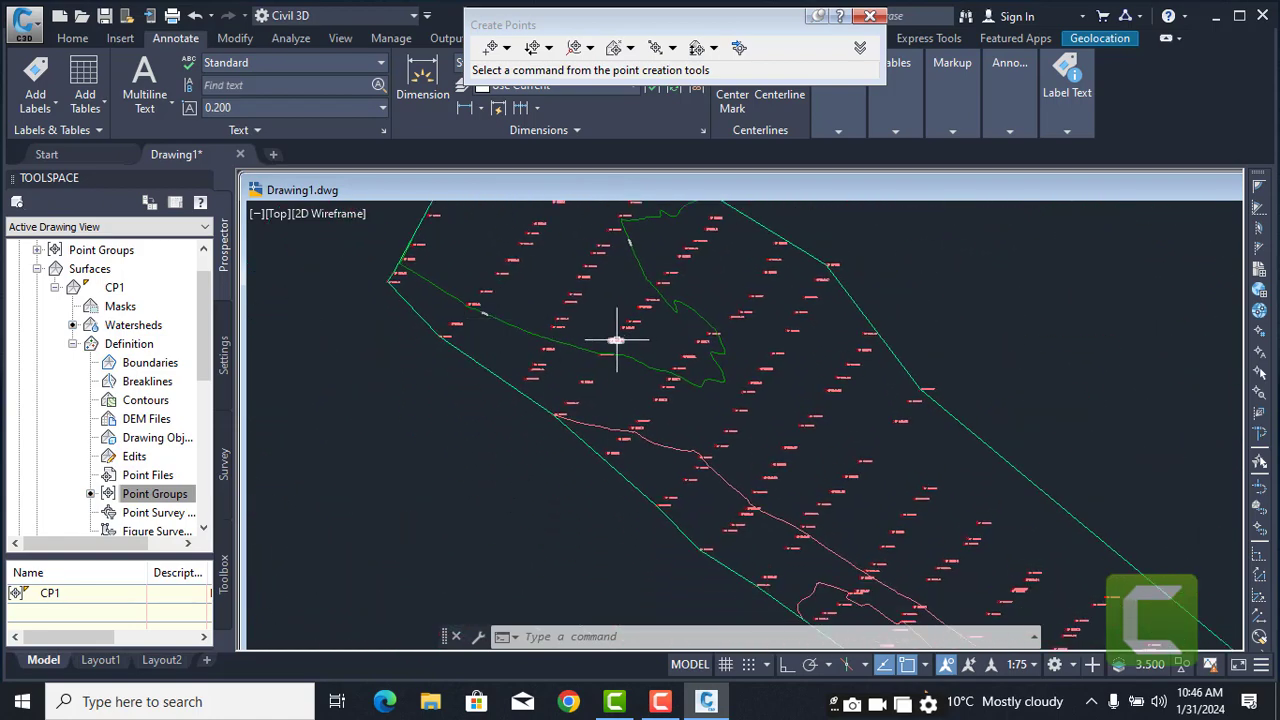
- Add contour labels at a 100 interval along a second line crossing the upper red contour, southeast of the green ones
scroll(617, 340, "down", 2)
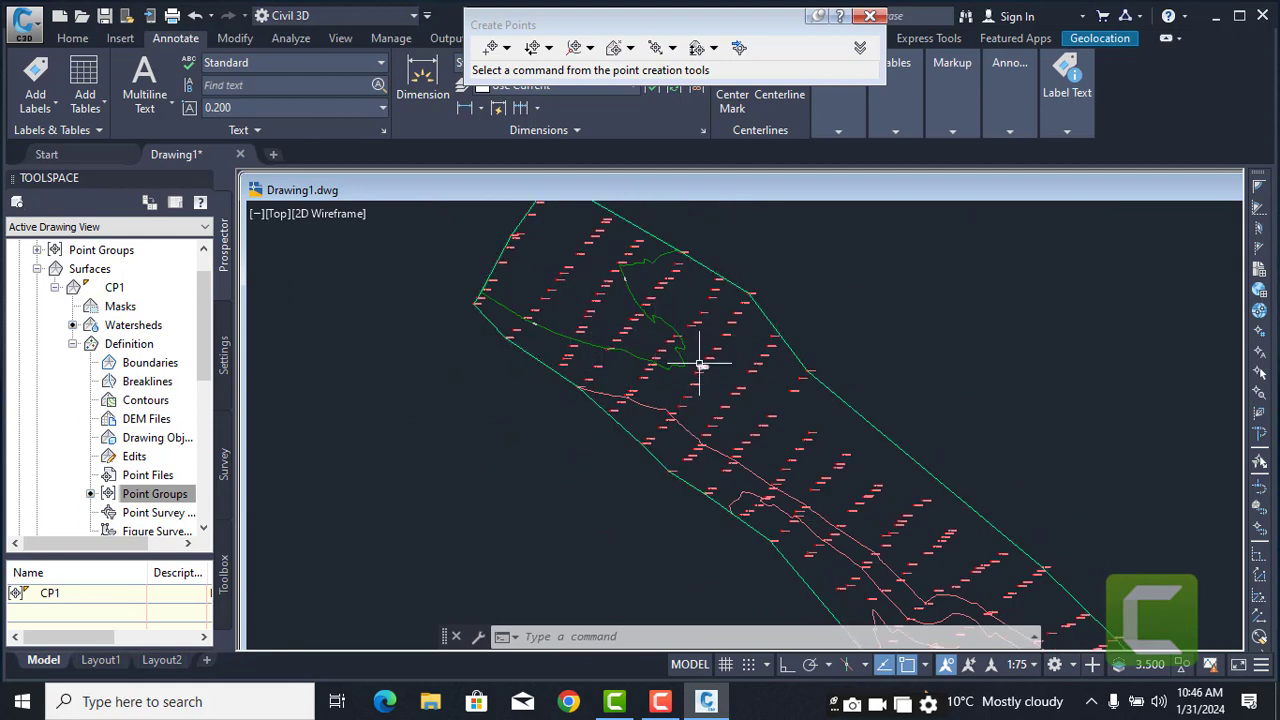
left_click(50, 97)
mouse_move(101, 129)
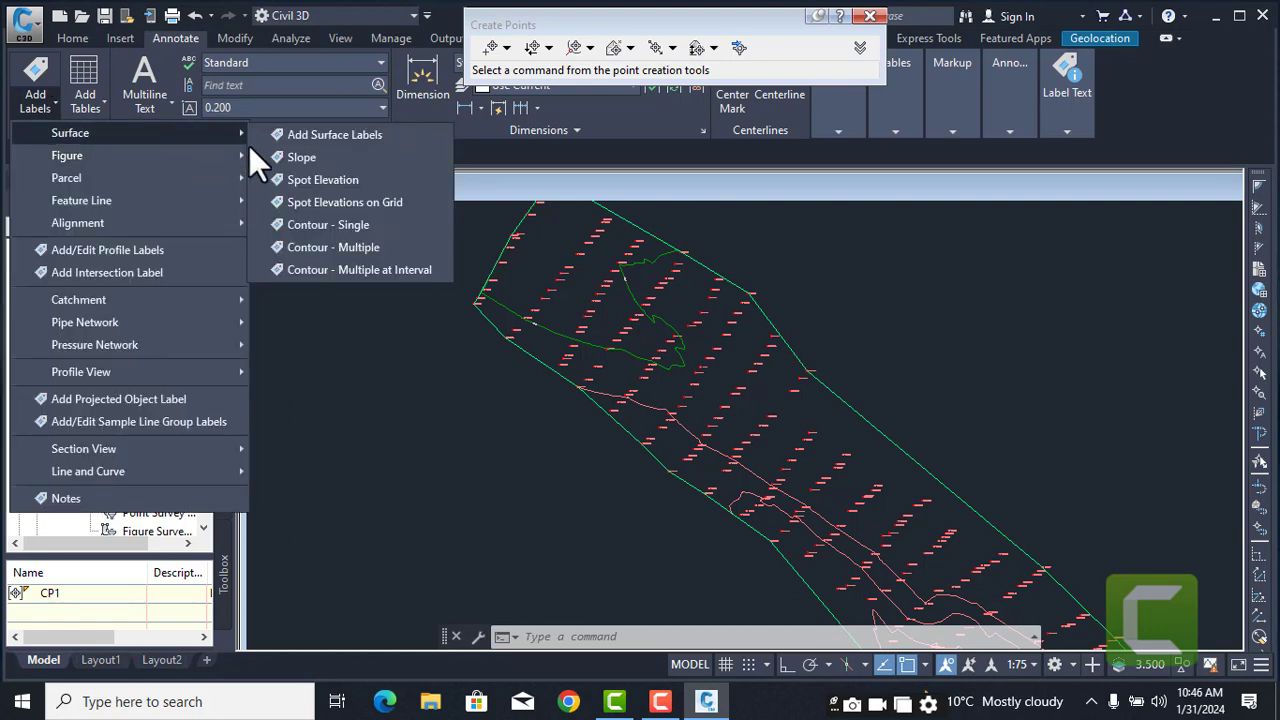
left_click(381, 264)
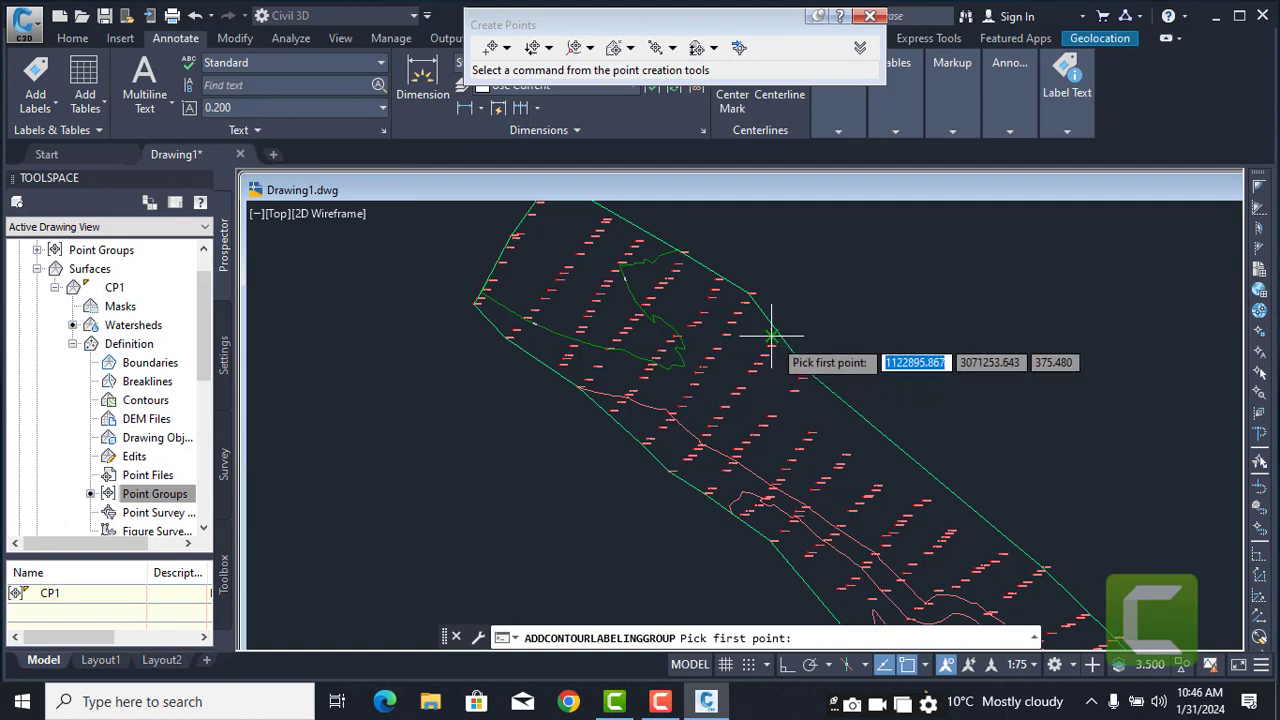
left_click(641, 441)
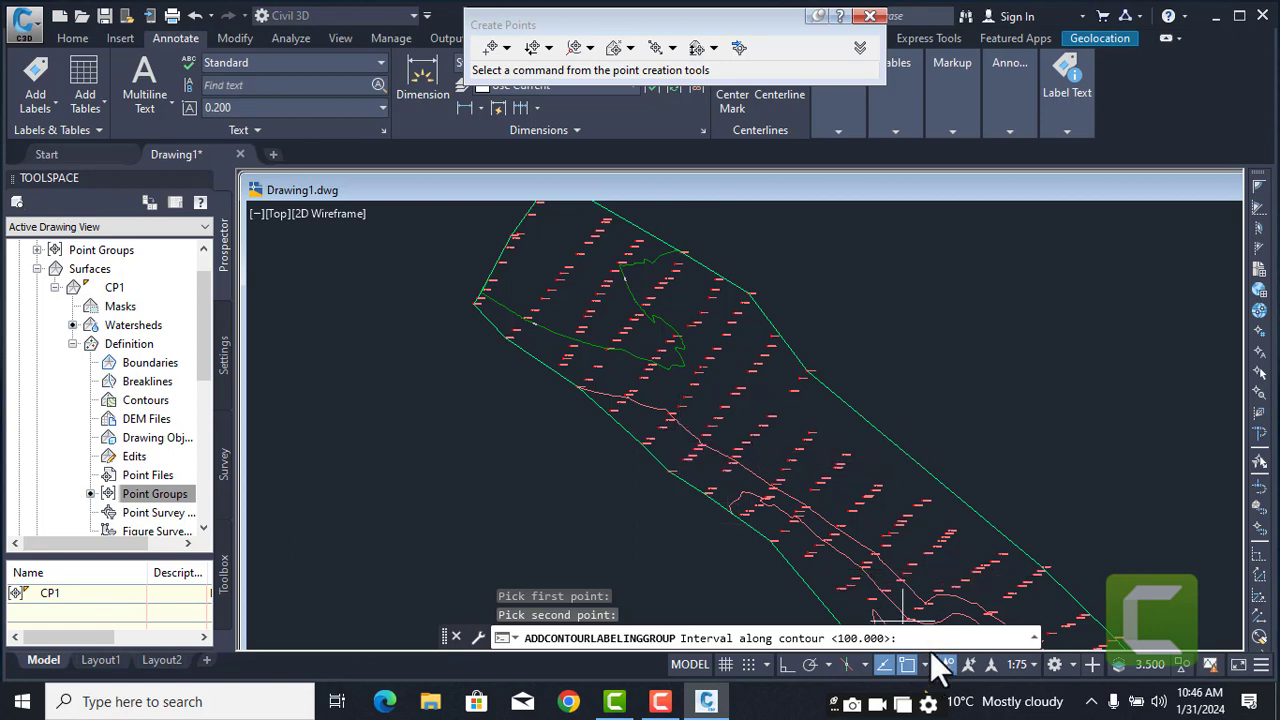
key("Return")
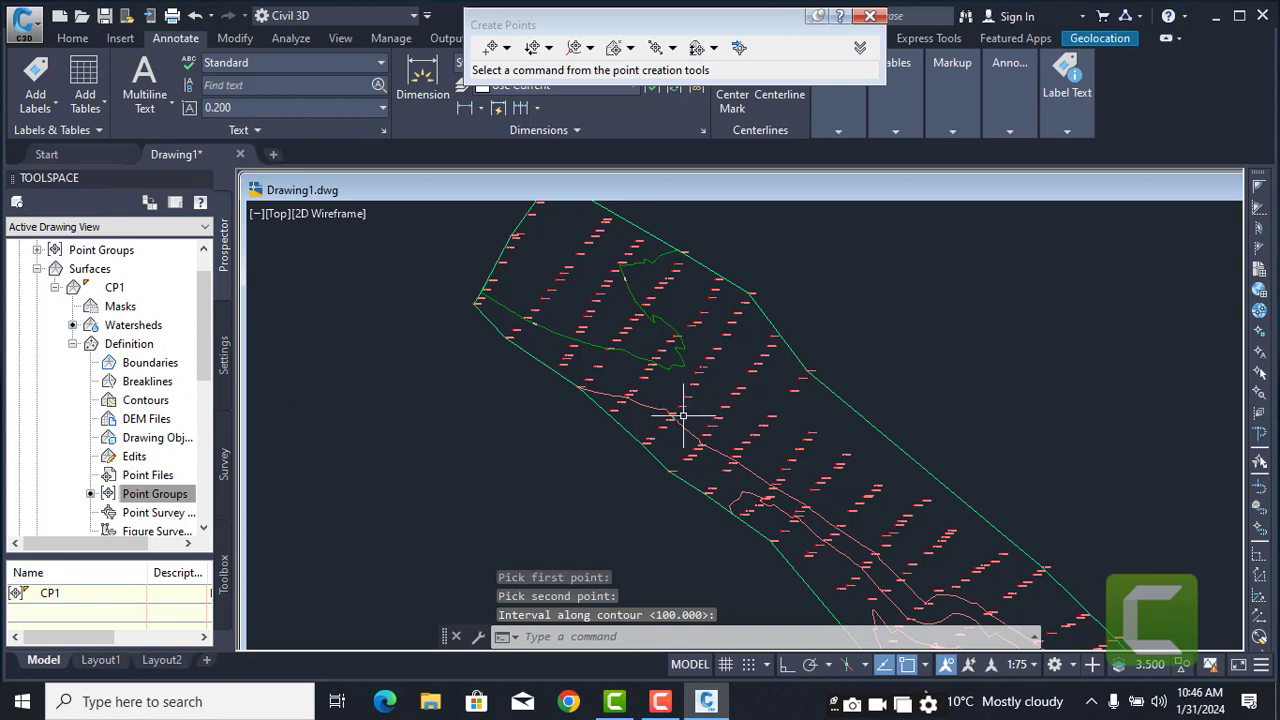
- Examine the new contour label near CP ROAD.86 and the survey points along the surface's northeast edge
scroll(685, 417, "up", 8)
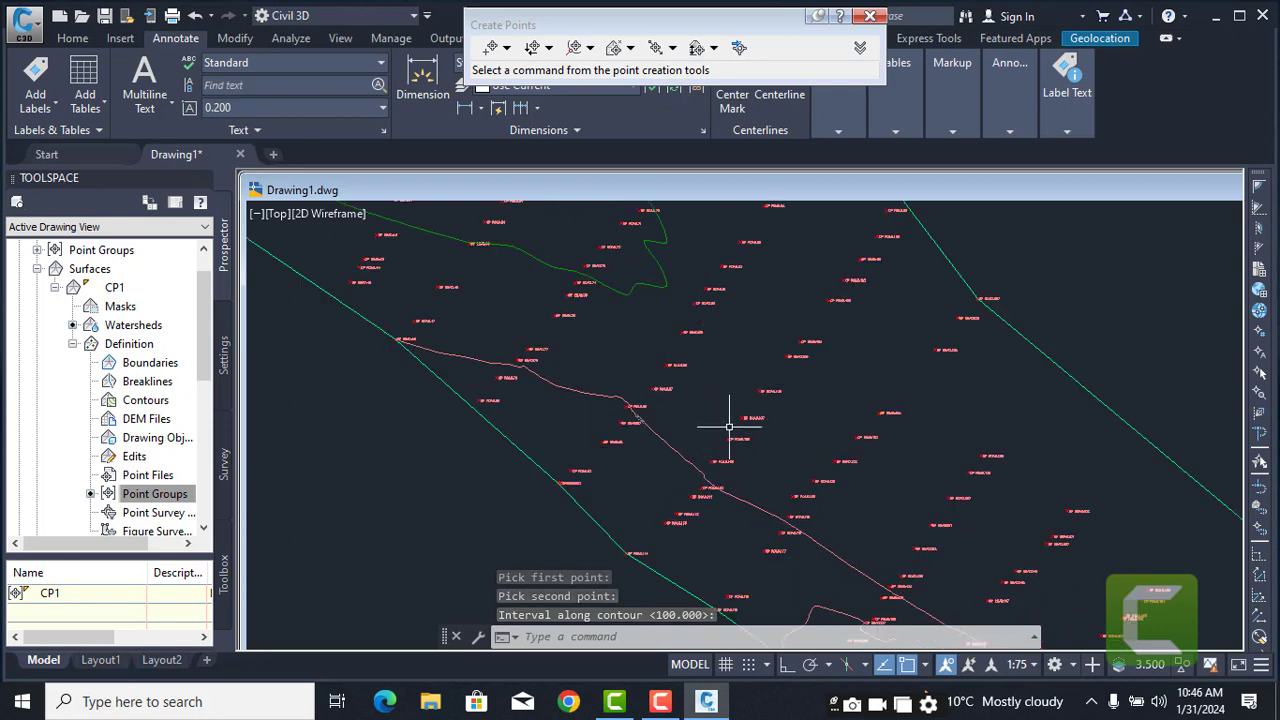
scroll(603, 417, "up", 2)
scroll(657, 377, "down", 8)
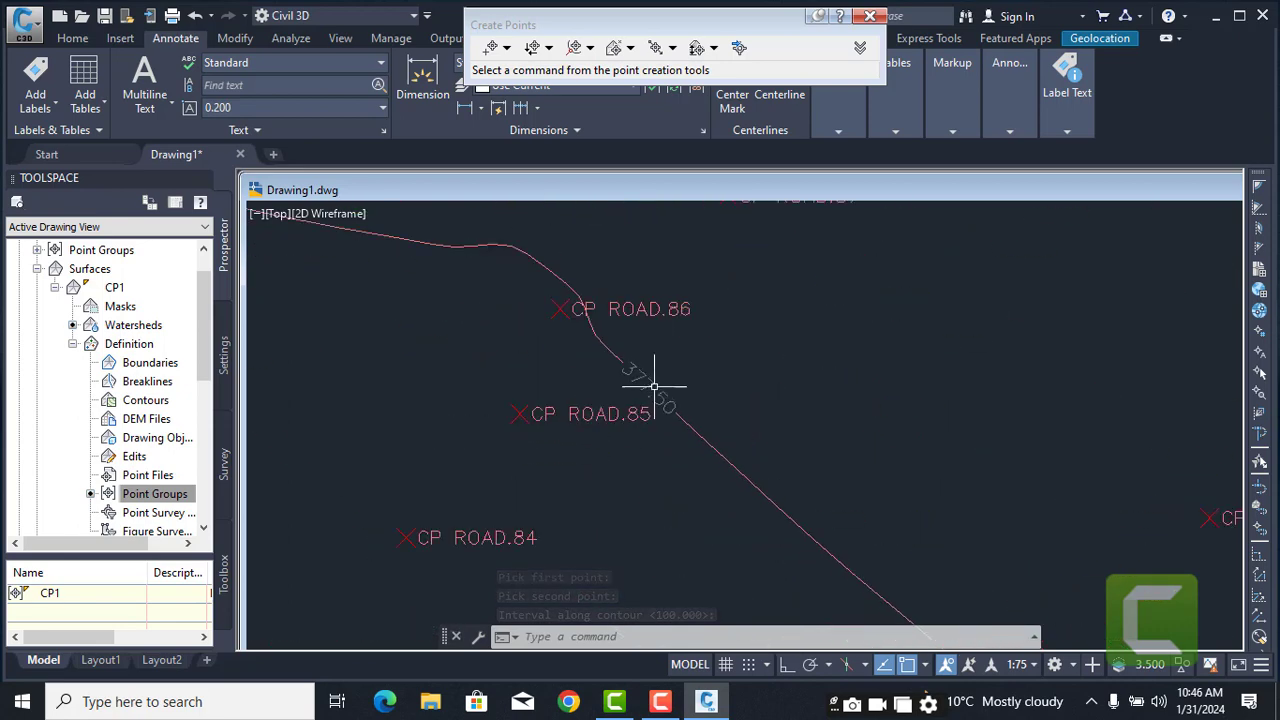
scroll(655, 383, "up", 3)
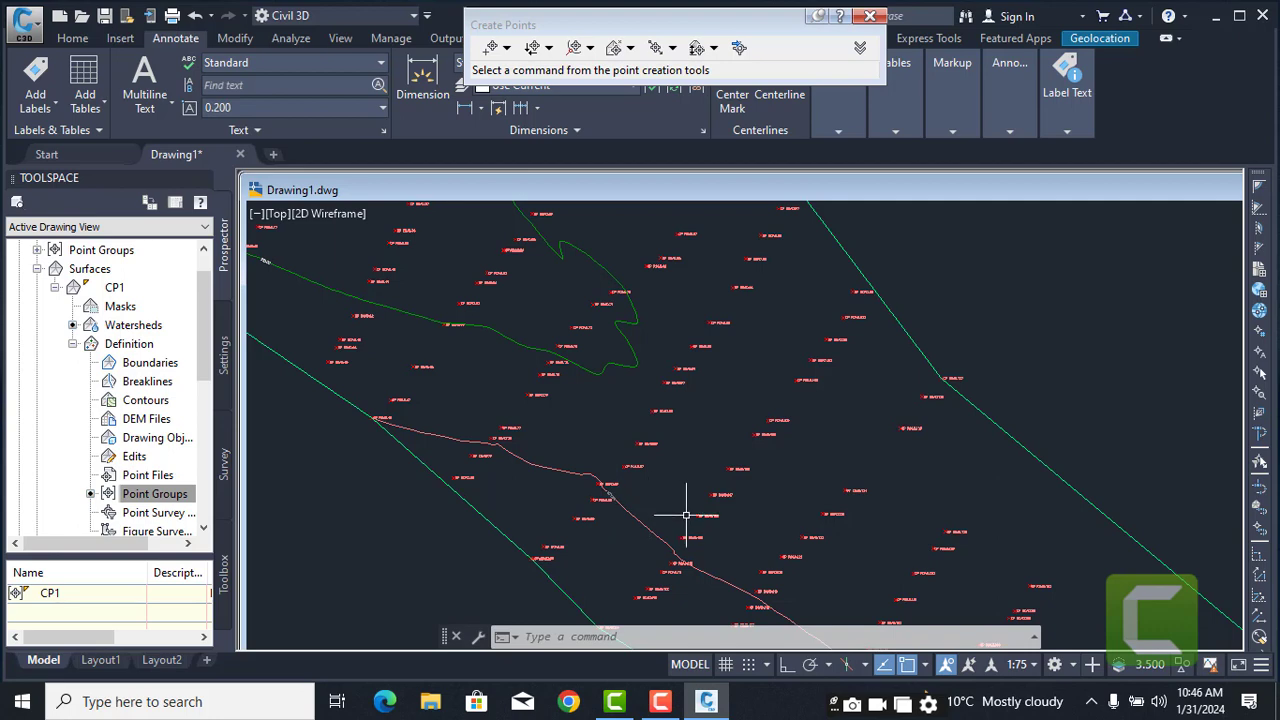
scroll(709, 443, "down", 5)
scroll(783, 337, "up", 2)
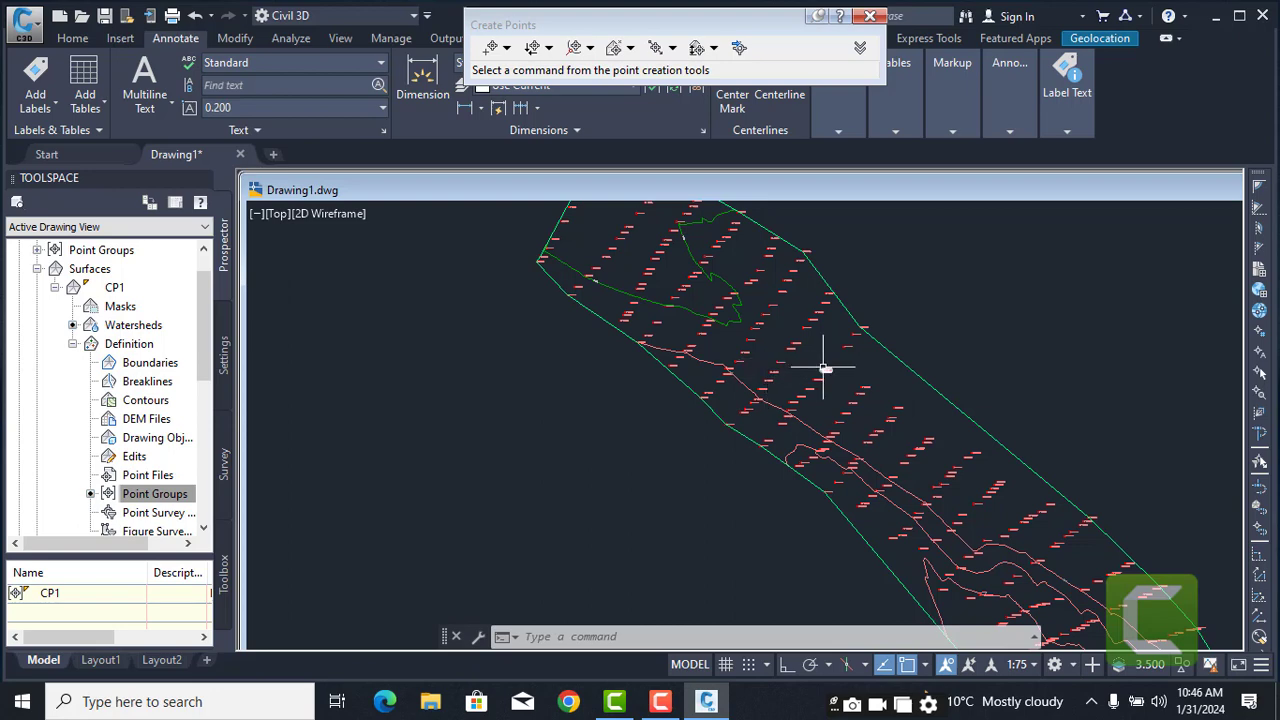
scroll(851, 349, "down", 3)
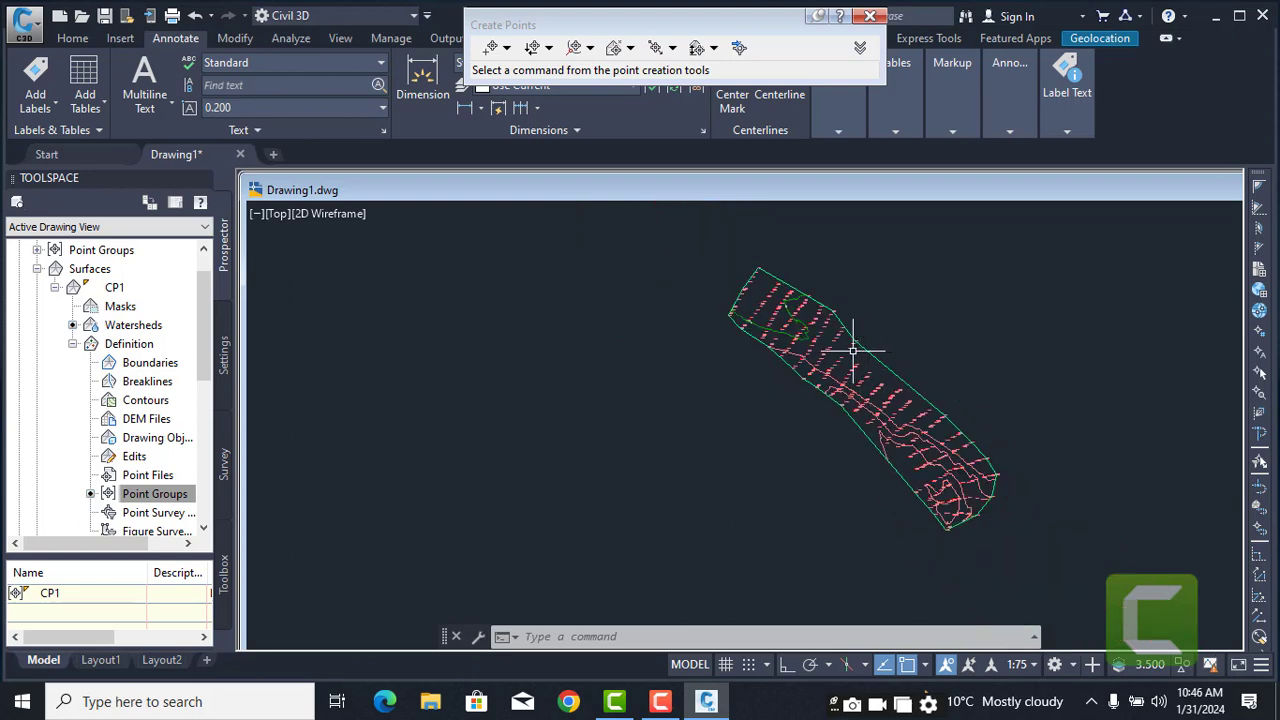
scroll(857, 380, "up", 5)
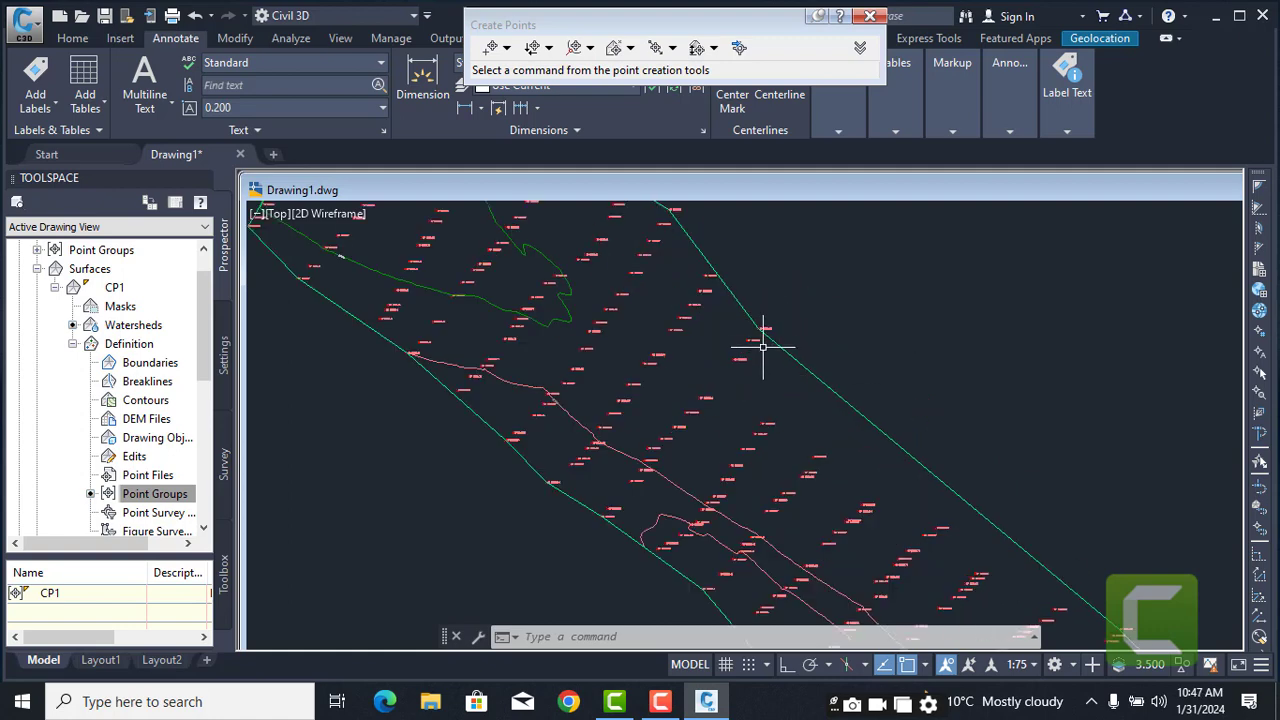
scroll(763, 347, "up", 5)
scroll(746, 268, "down", 8)
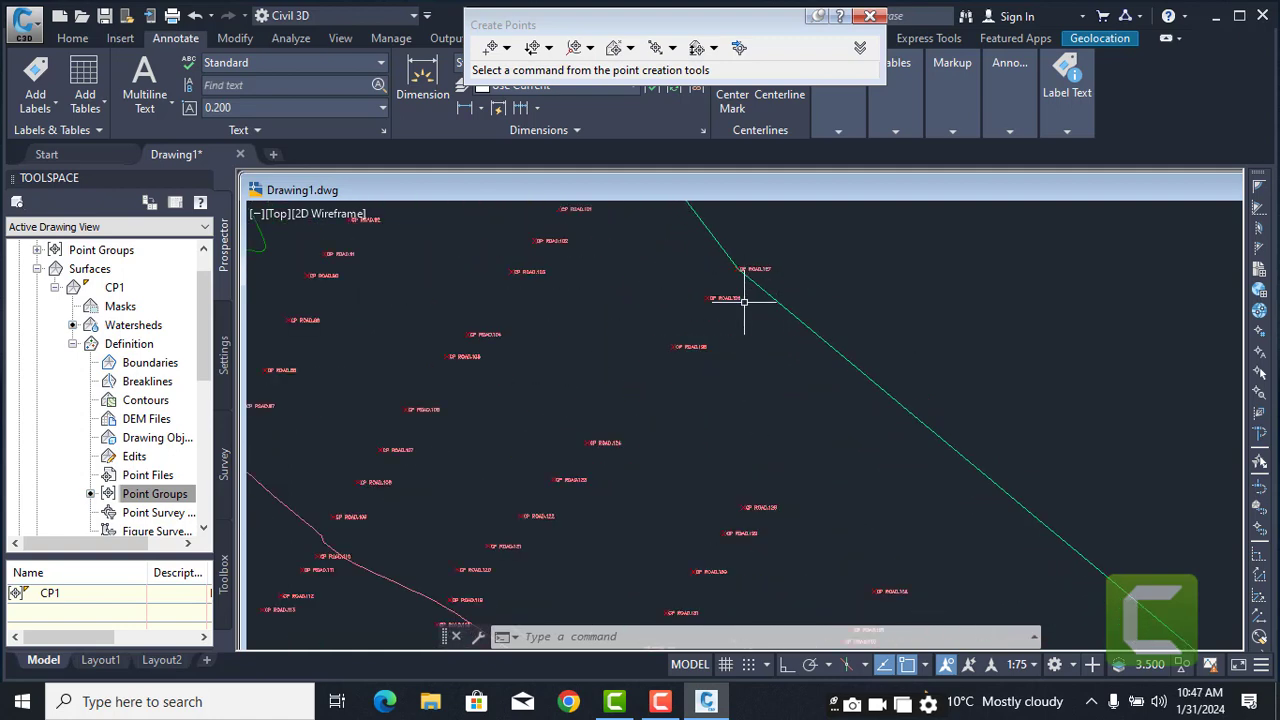
- Close the point creation tools and start a polyline at survey point CP ROAD.6 on the surface's north corner
left_click(866, 17)
left_click(74, 38)
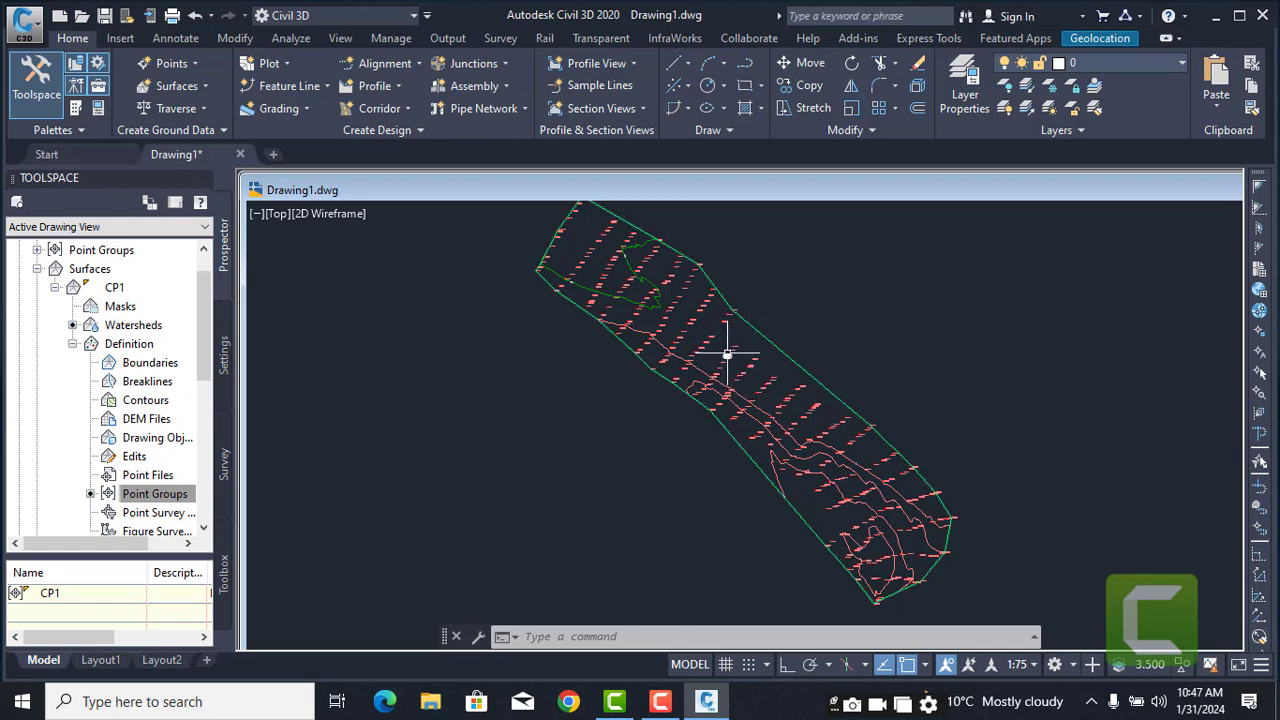
left_click(744, 63)
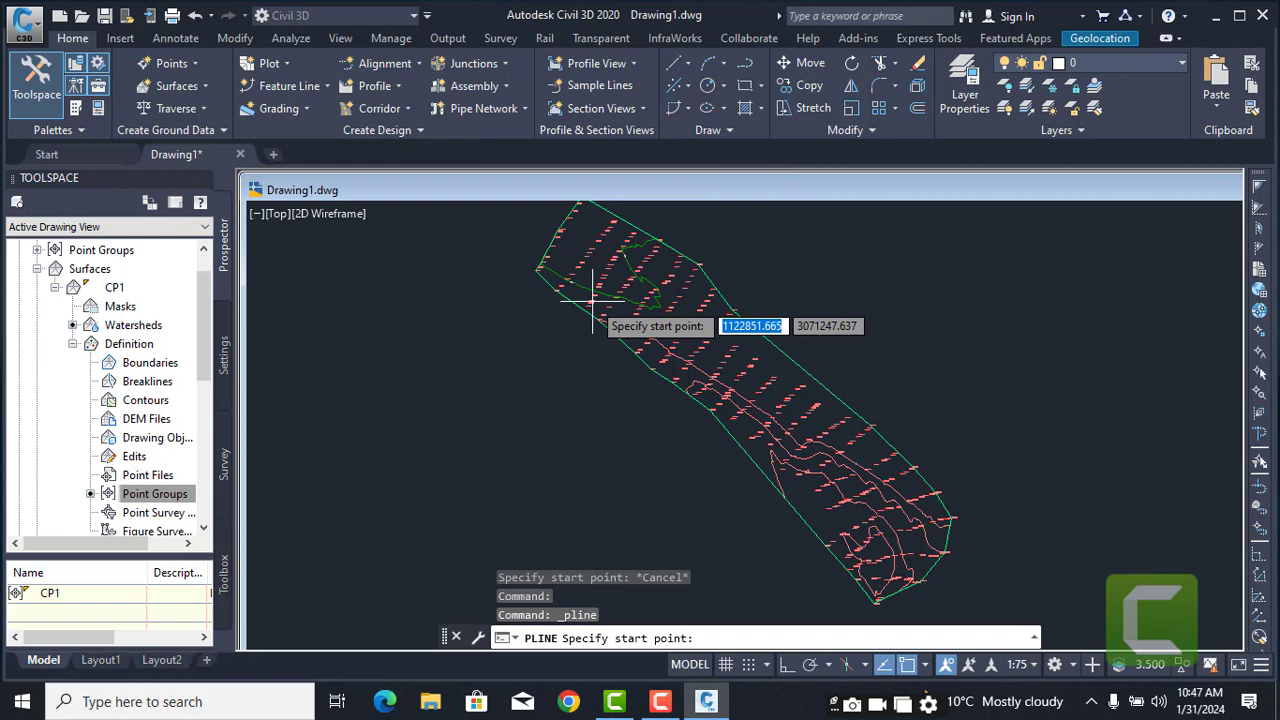
middle_click_drag(592, 300, 651, 320)
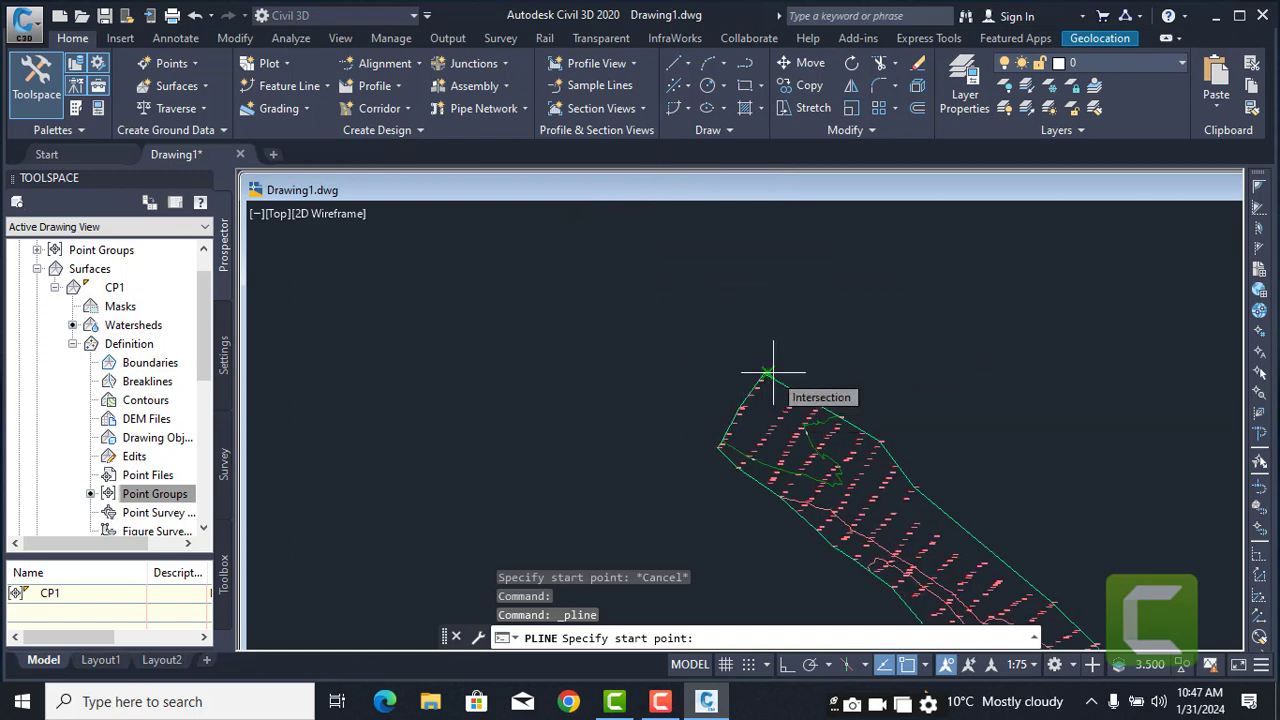
scroll(773, 373, "up", 5)
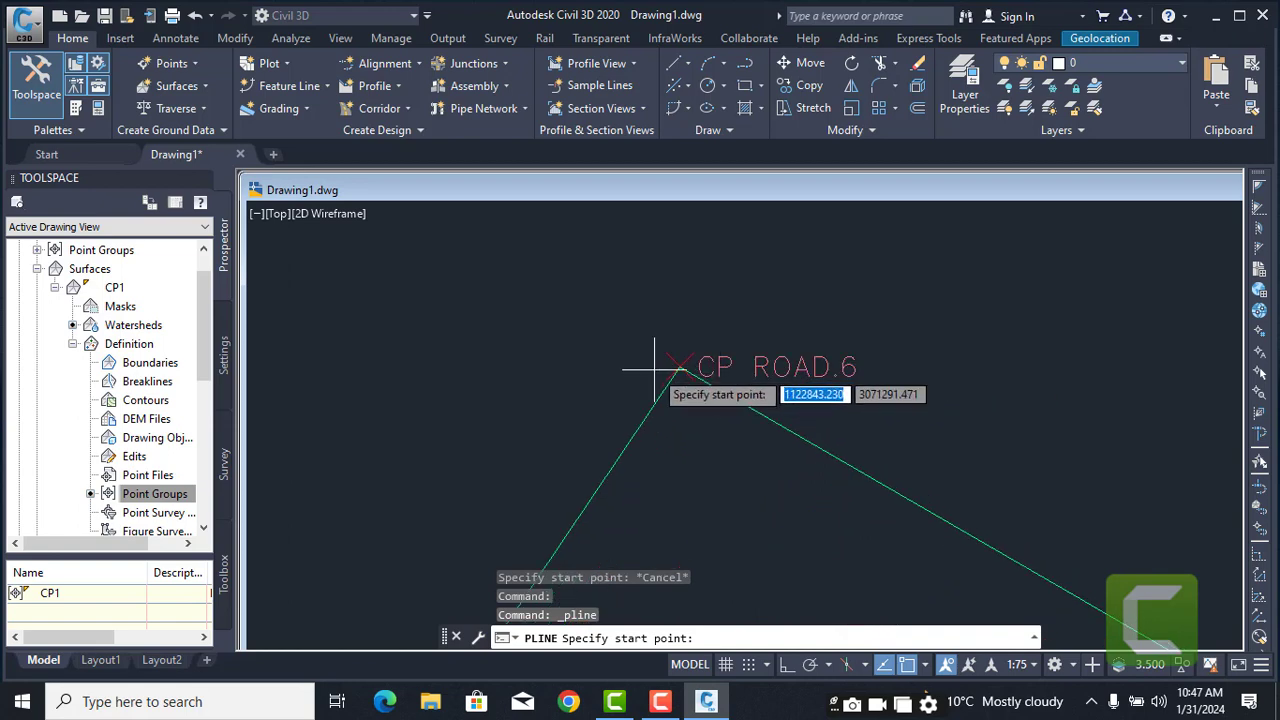
left_click(679, 367)
- Continue the polyline through survey points CP ROAD.5, CP ROAD.4 and CP ROAD.3 along the northwest edge
scroll(814, 206, "down", 3)
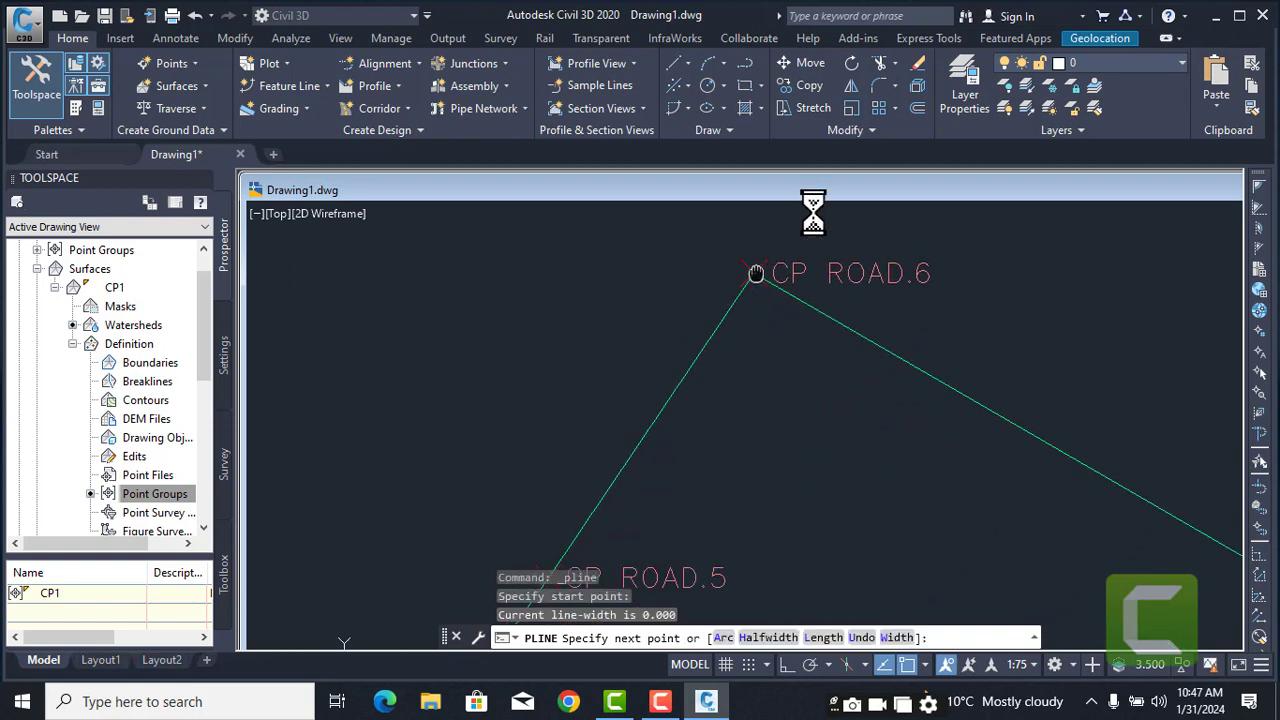
scroll(611, 477, "up", 3)
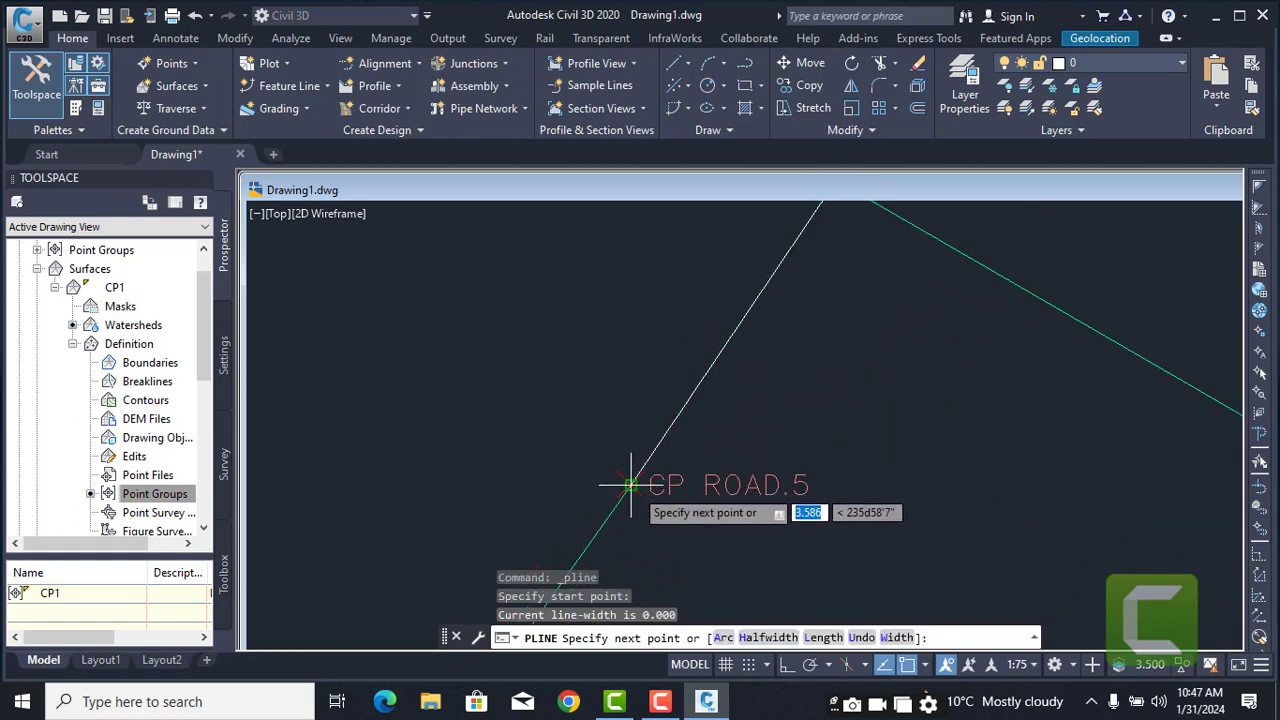
left_click(631, 486)
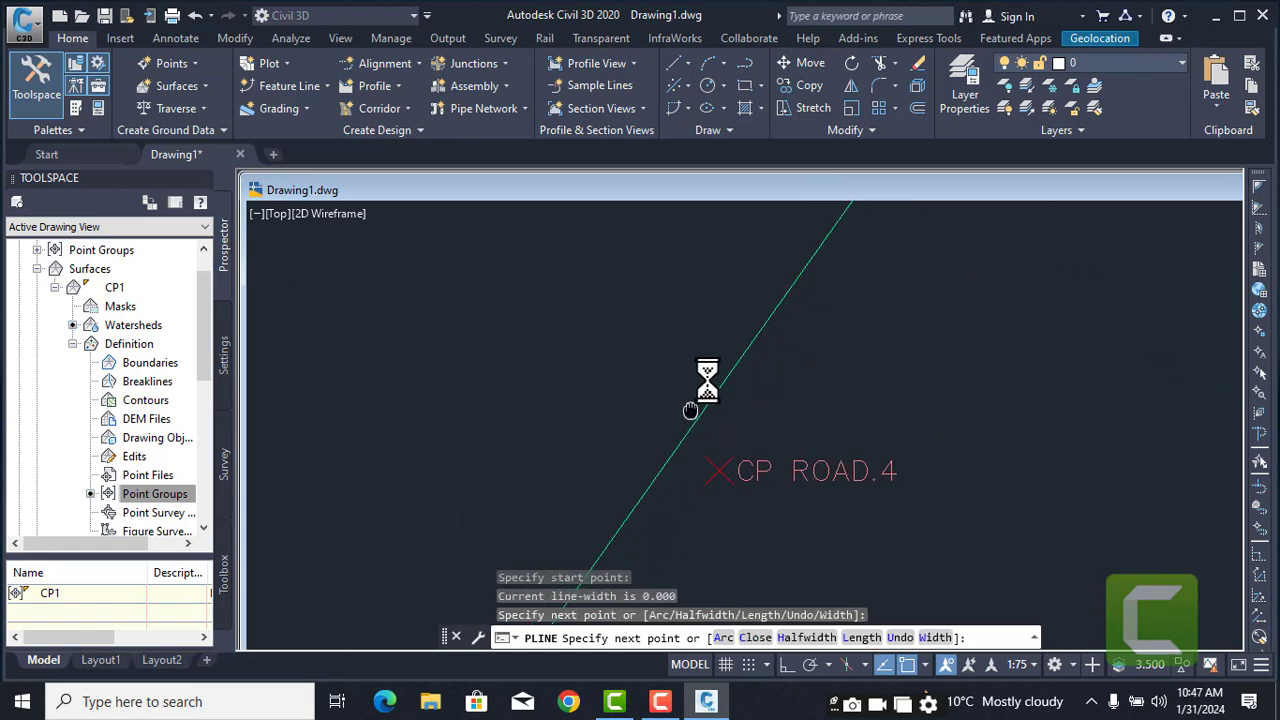
left_click(754, 400)
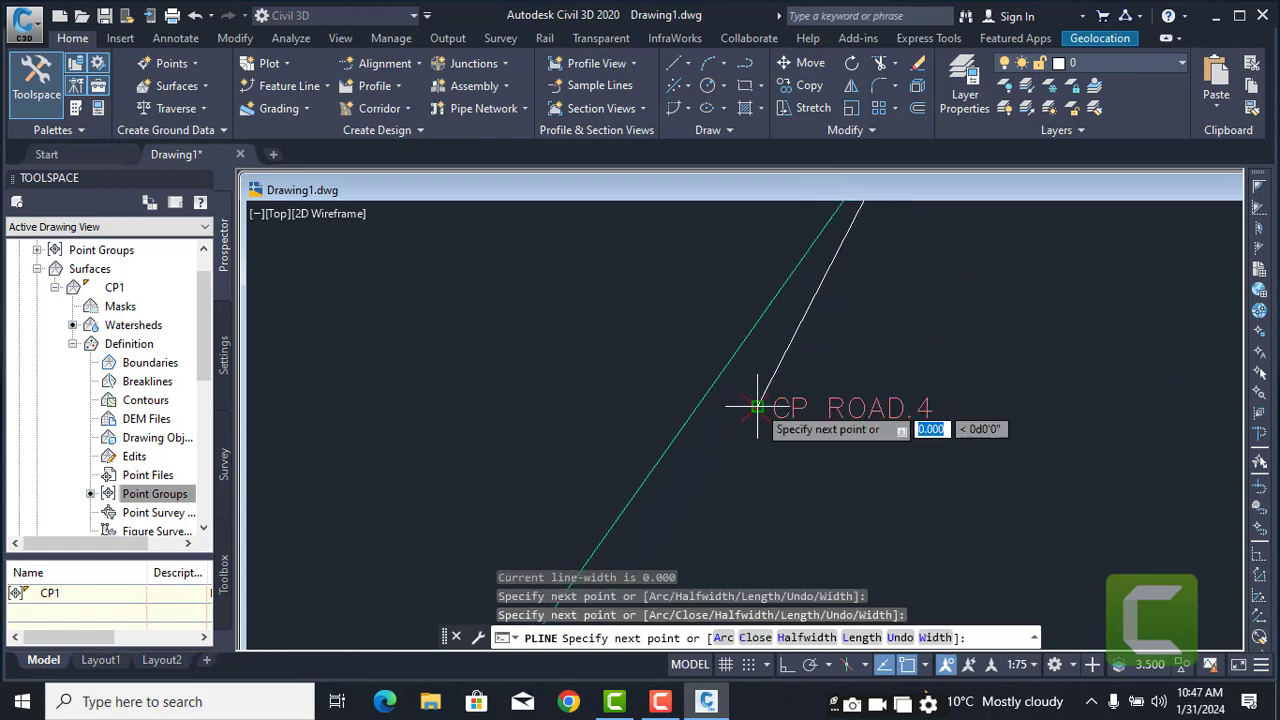
middle_click_drag(754, 400, 860, 222)
scroll(720, 363, "down", 4)
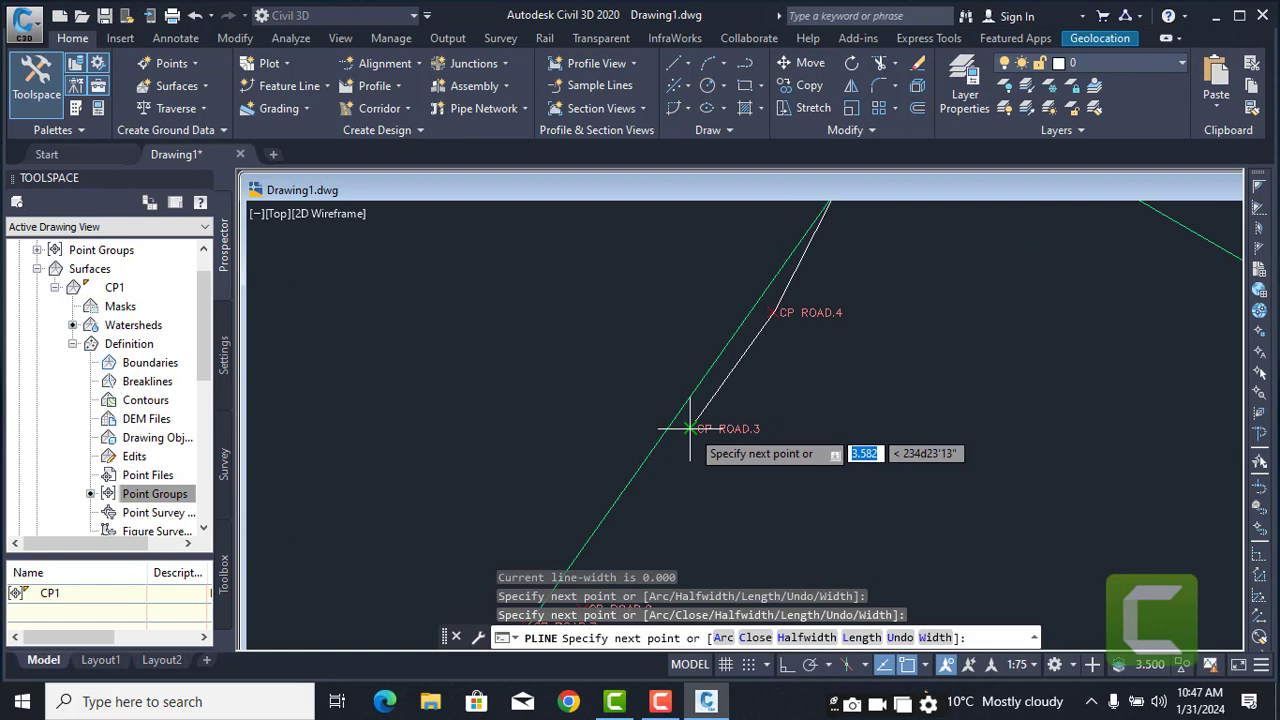
scroll(689, 428, "up", 4)
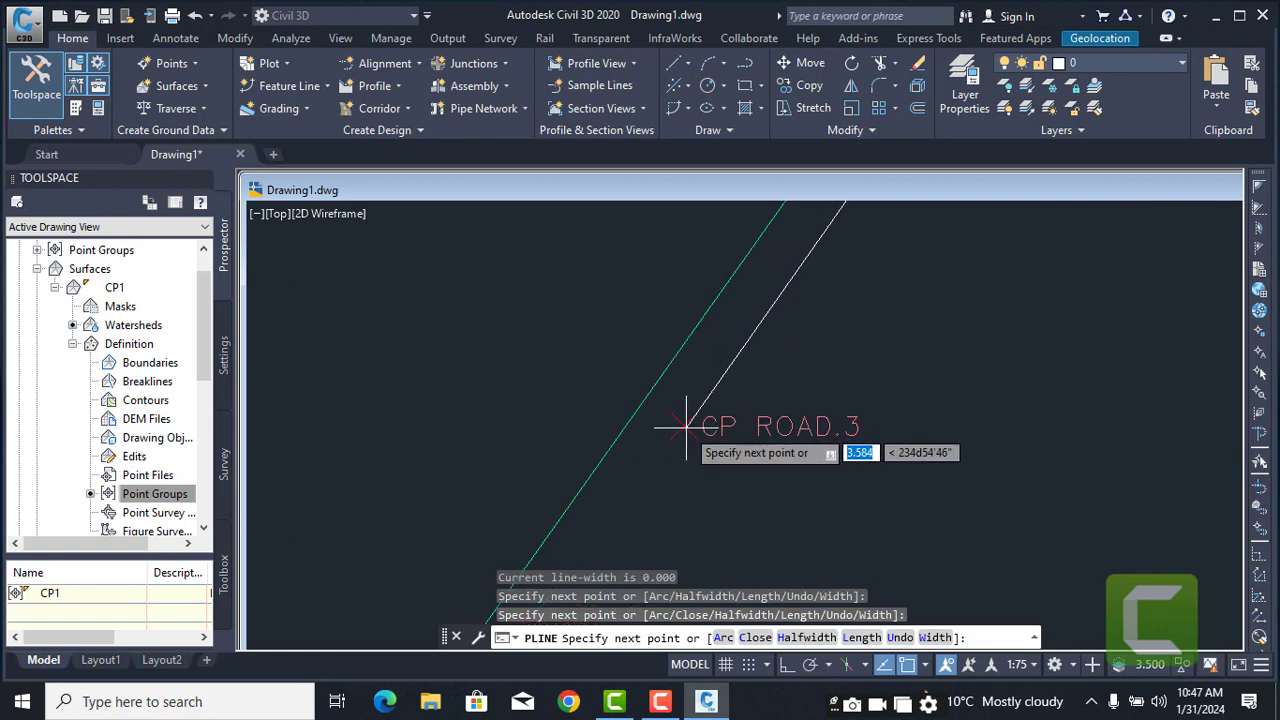
left_click(687, 428)
- Continue the polyline through survey points CP ROAD.2, CP ROAD.7, CP ROAD.1 and CP ROAD.8
middle_click_drag(687, 428, 858, 242)
scroll(641, 430, "down", 4)
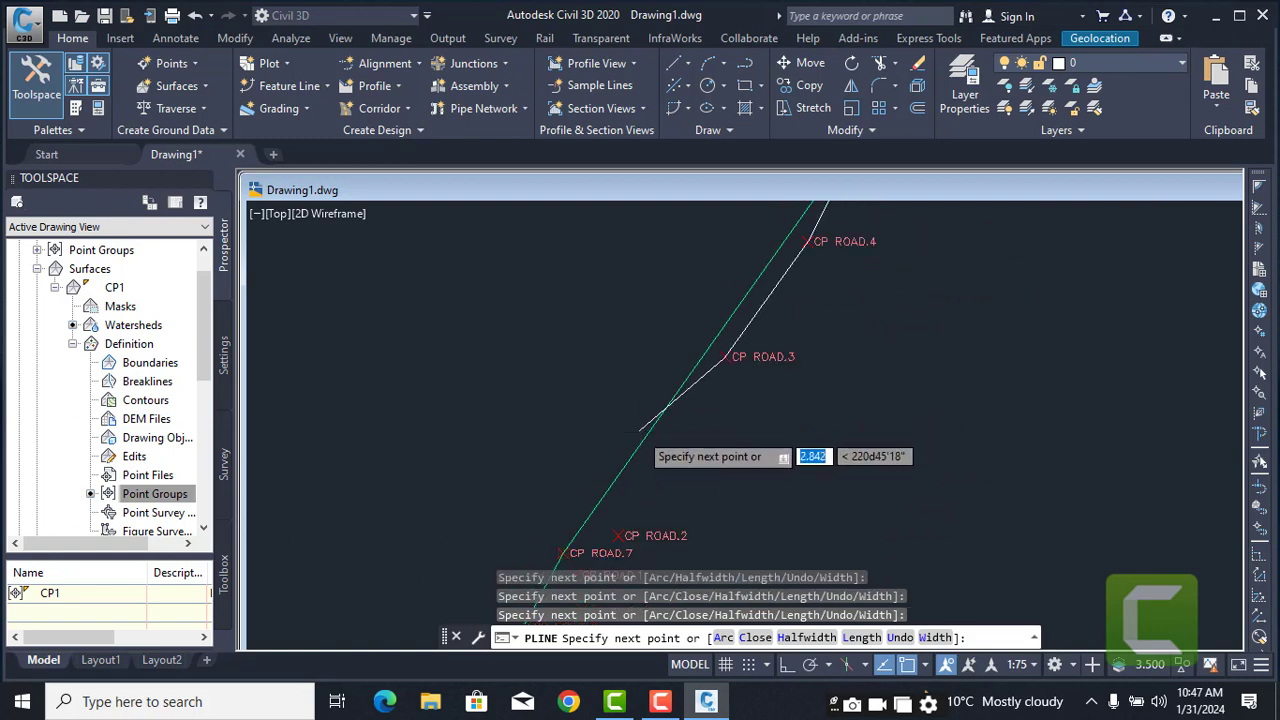
scroll(714, 357, "up", 4)
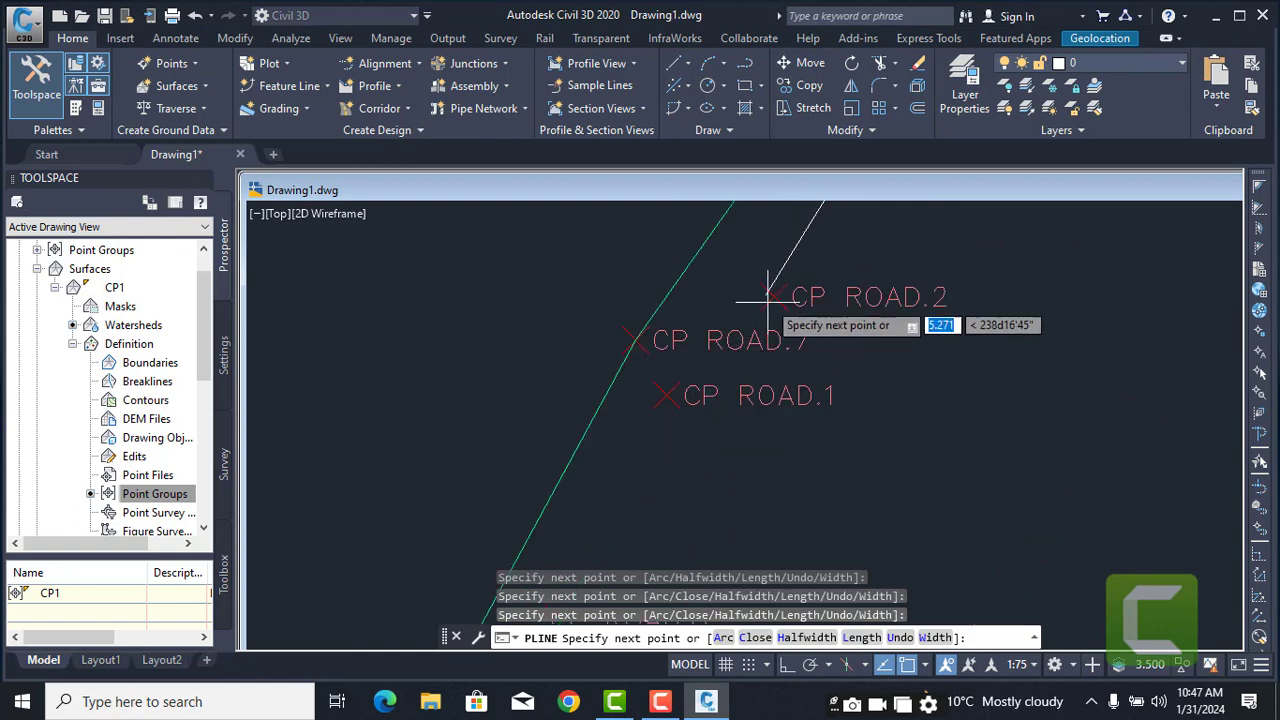
left_click(777, 297)
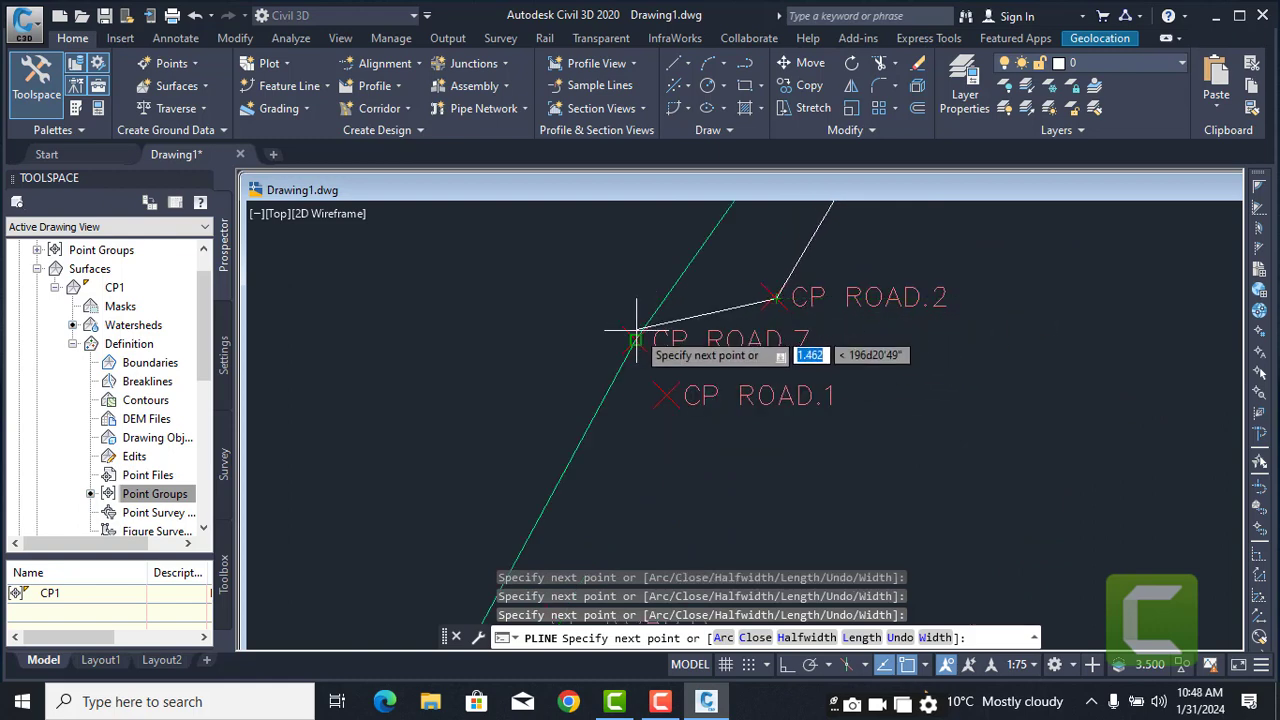
middle_click_drag(635, 341, 677, 245)
scroll(677, 245, "up", 2)
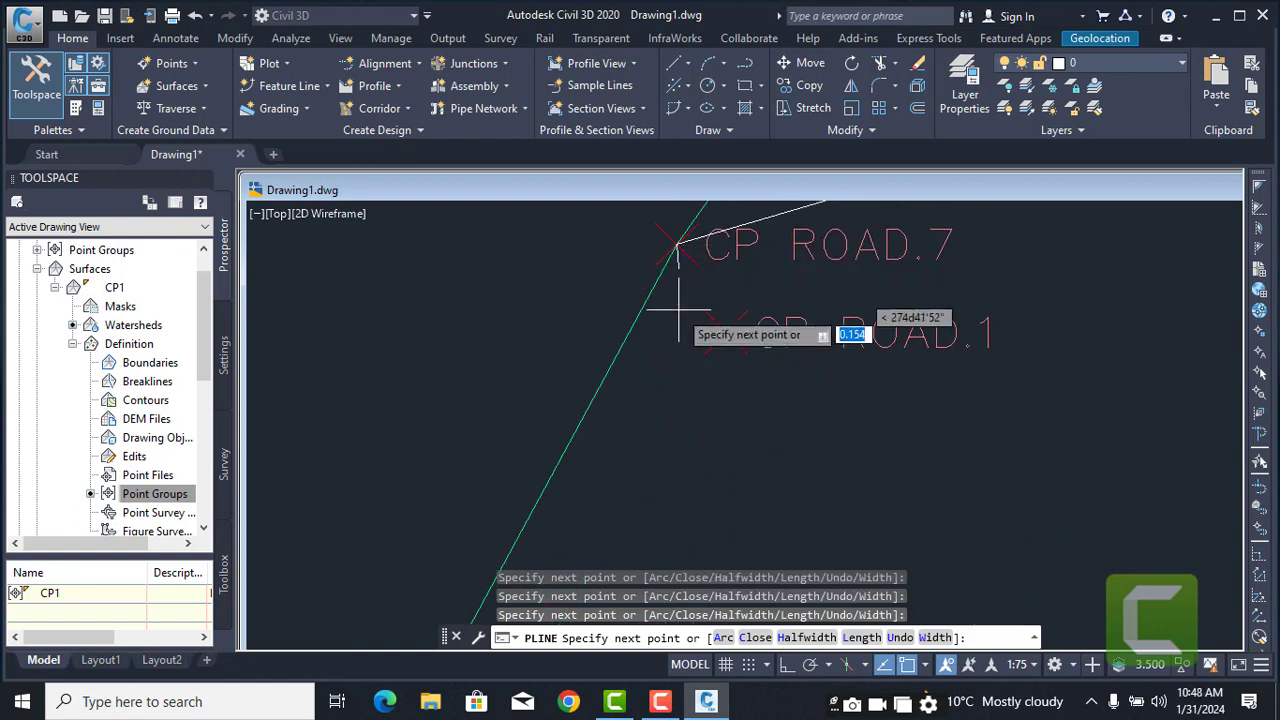
left_click(726, 332)
scroll(757, 206, "down", 2)
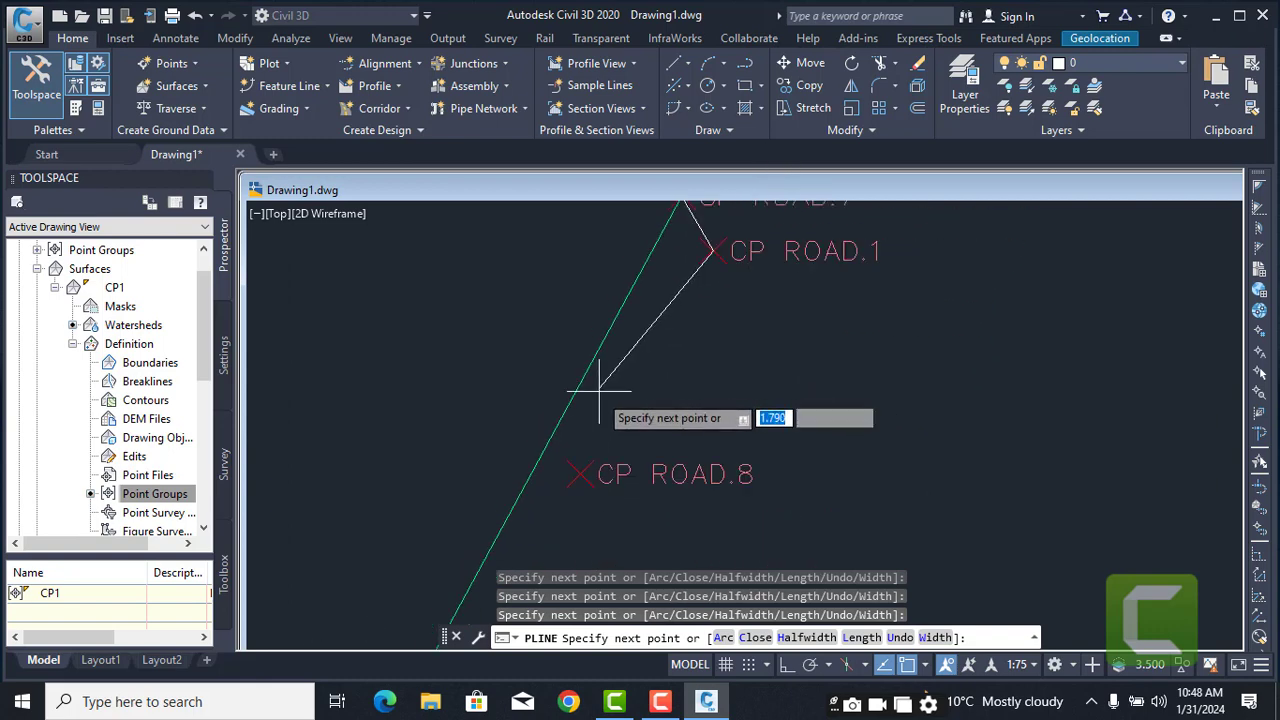
left_click(584, 474)
- Extend the polyline through CP ROAD.10, CP ROAD.11 and CP ROAD.12 to the west corner point CP ROAD.13
middle_click_drag(604, 443, 836, 168)
middle_click_drag(607, 488, 640, 189)
scroll(648, 348, "down", 2)
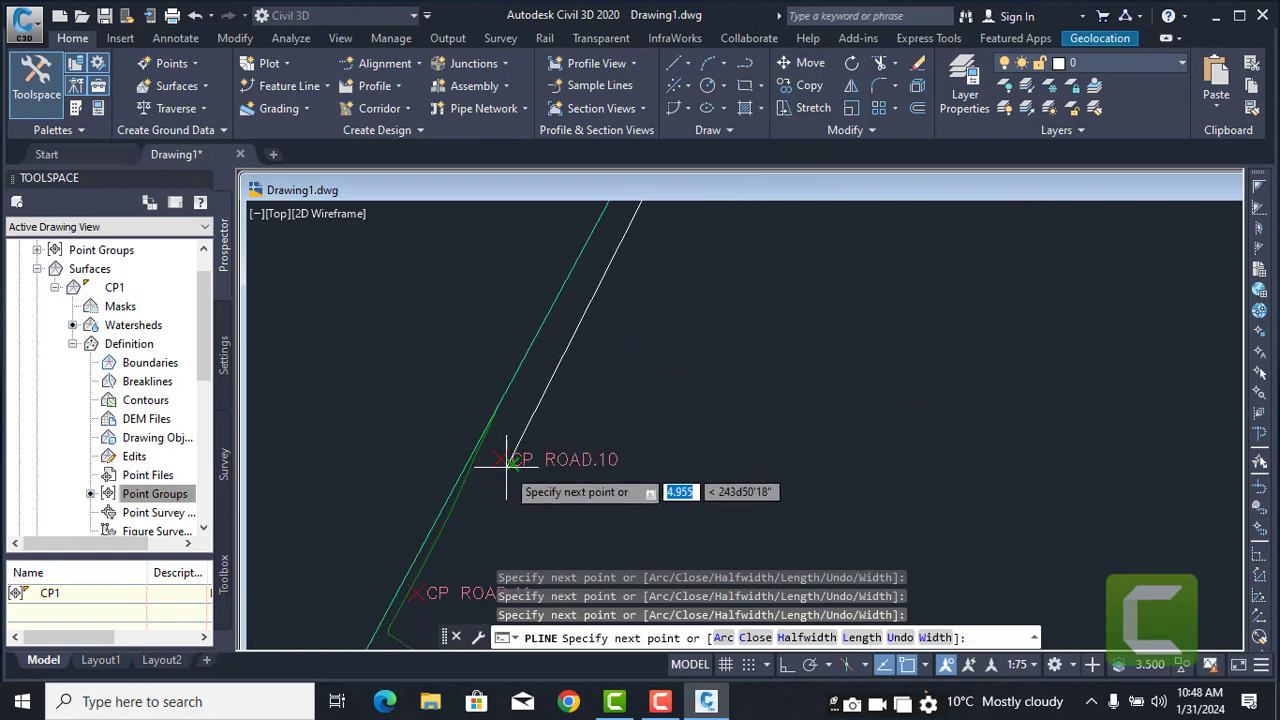
left_click(502, 463)
middle_click_drag(515, 437, 744, 294)
scroll(720, 350, "up", 2)
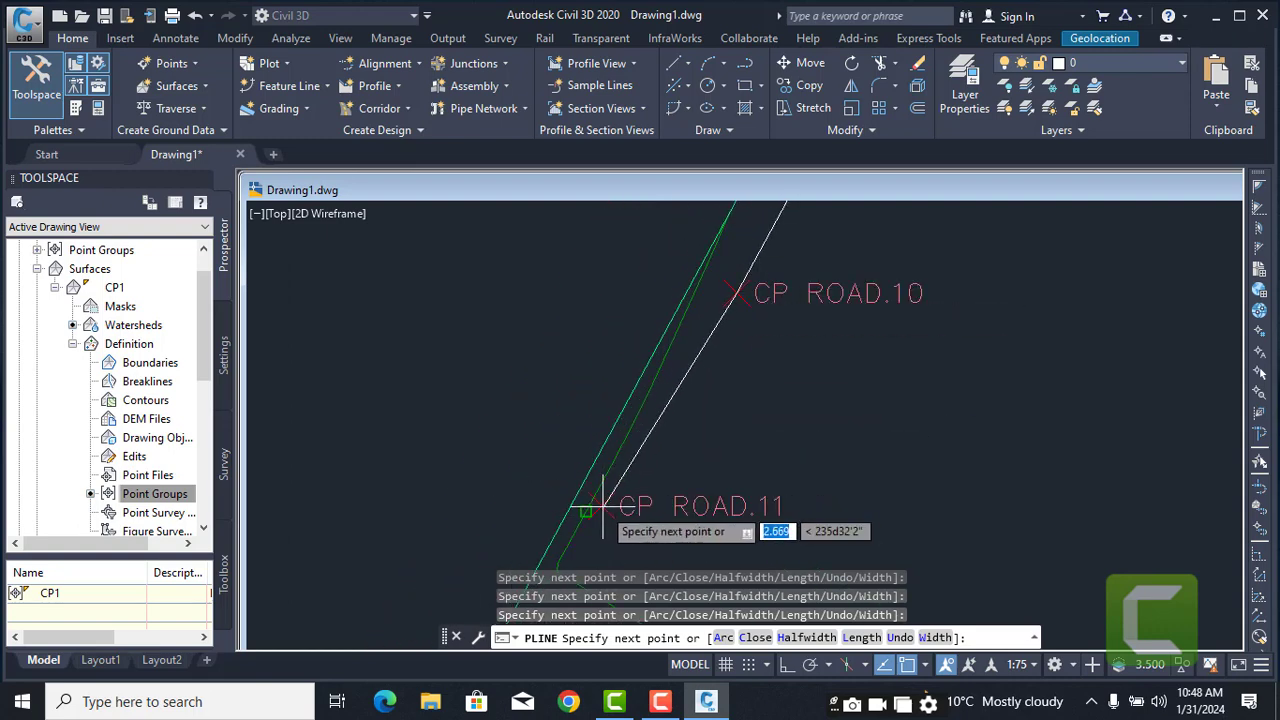
middle_click_drag(612, 474, 760, 250)
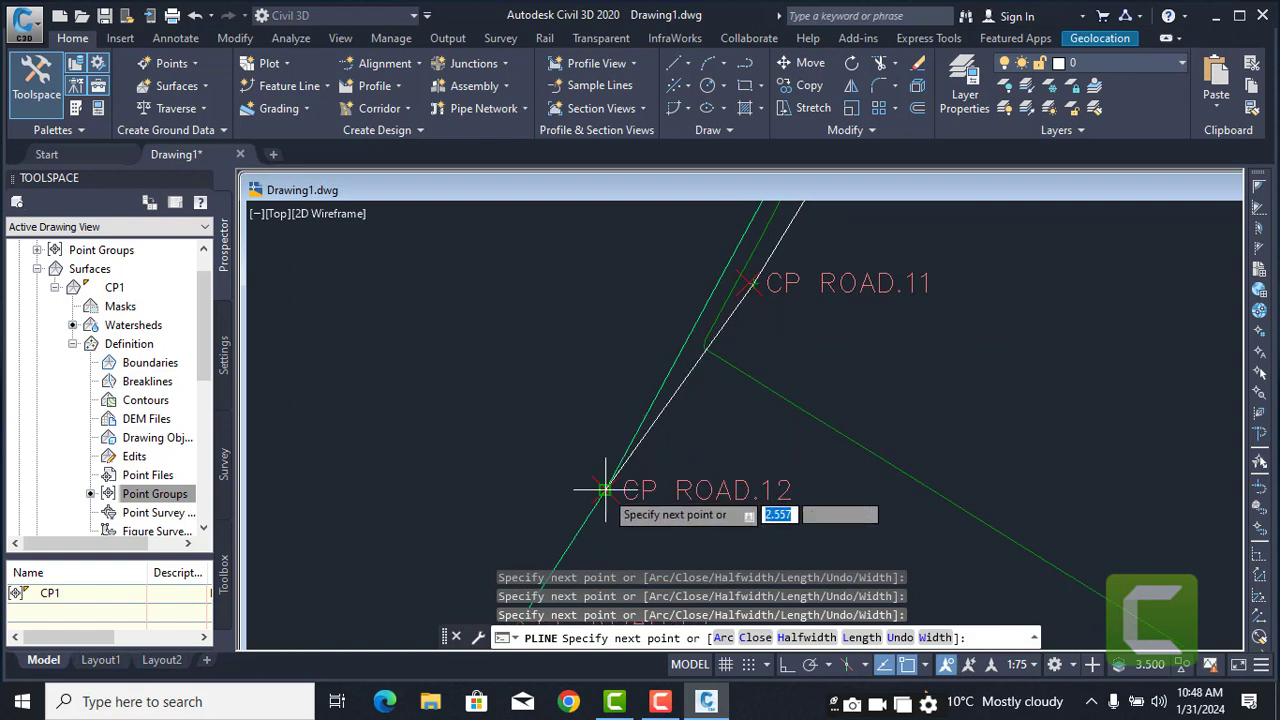
middle_click_drag(610, 481, 804, 182)
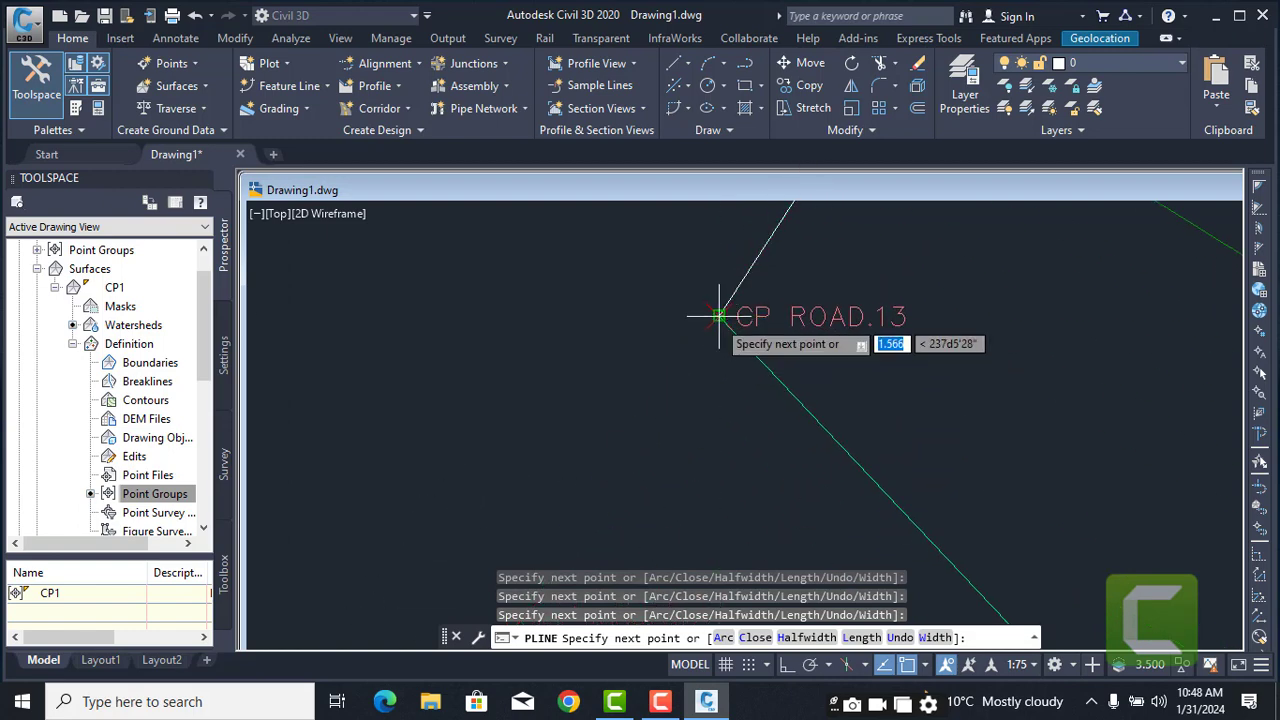
scroll(718, 316, "down", 2)
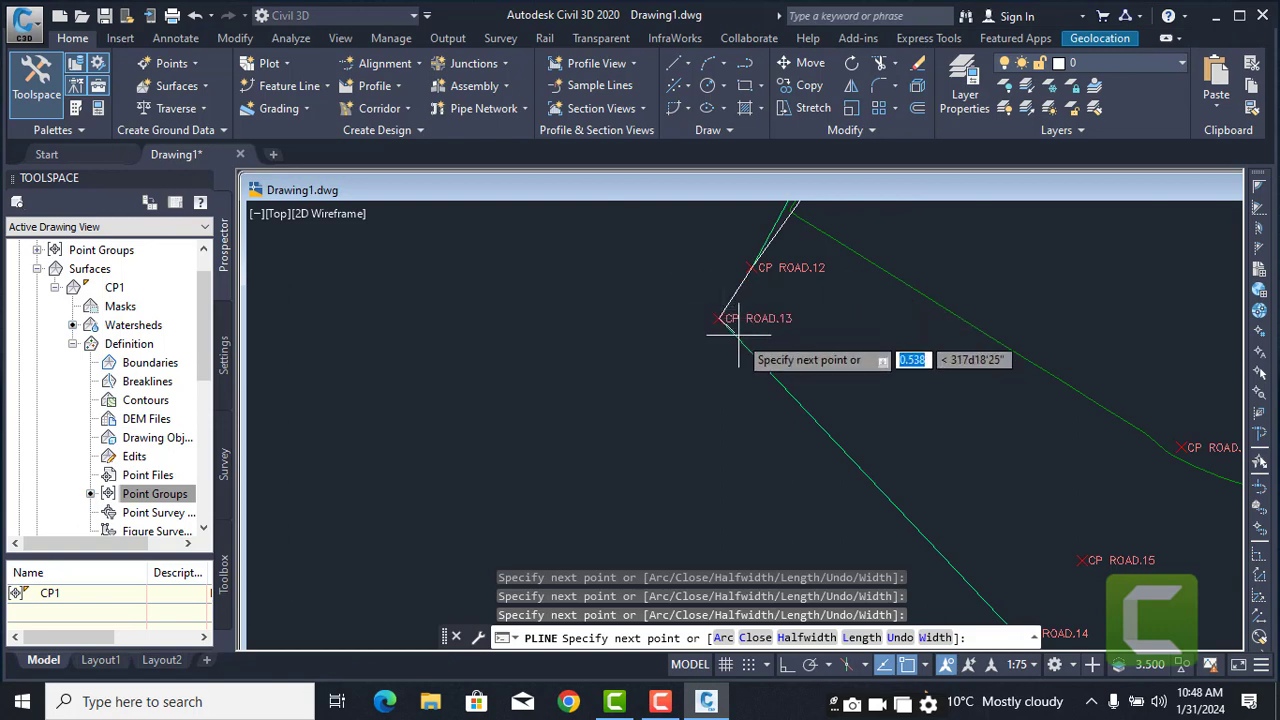
left_click(718, 317)
- Continue the polyline from the west corner through survey points CP ROAD.15 and CP ROAD.45
middle_click_drag(738, 337, 515, 257)
scroll(697, 373, "down", 2)
middle_click_drag(697, 374, 680, 251)
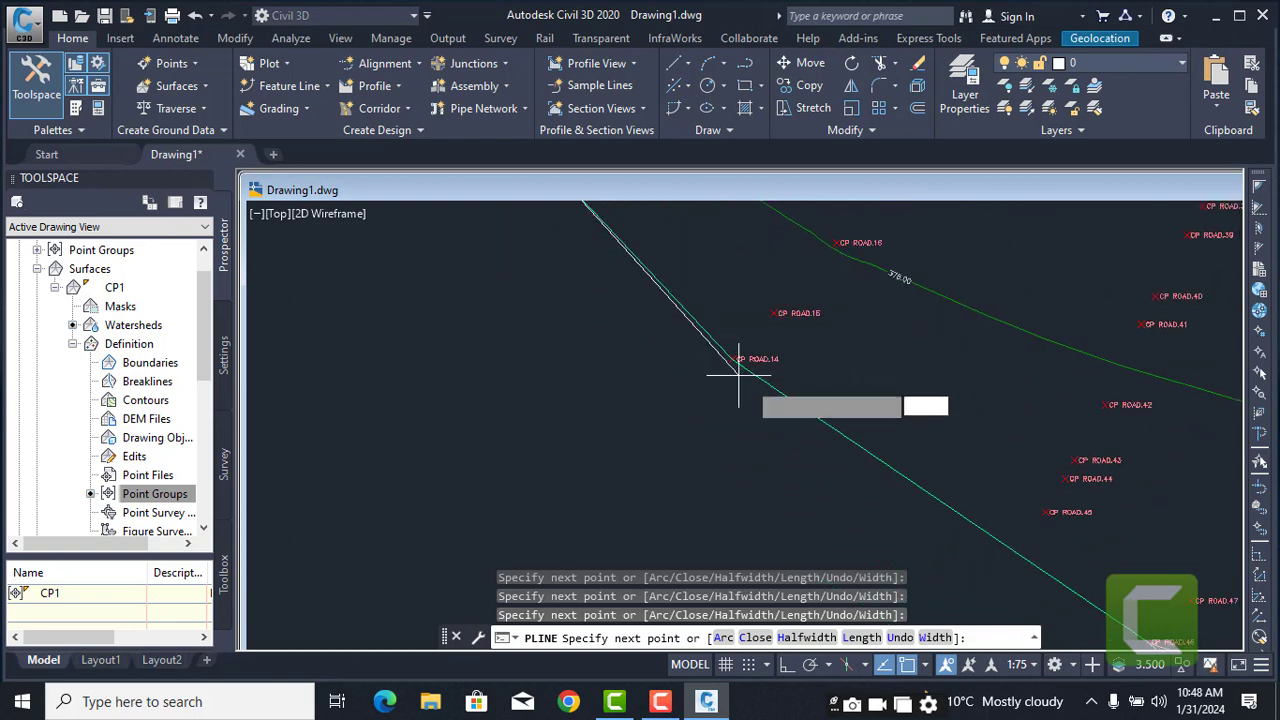
left_click(776, 313)
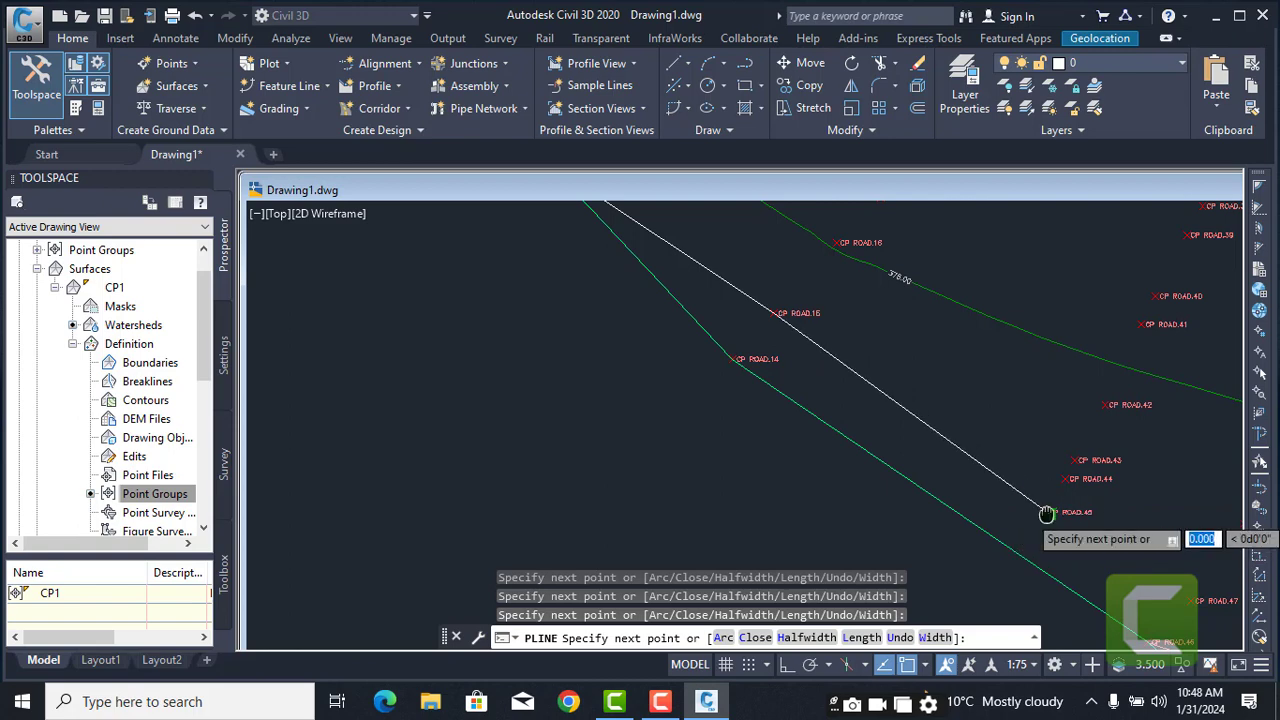
middle_click_drag(1046, 514, 650, 263)
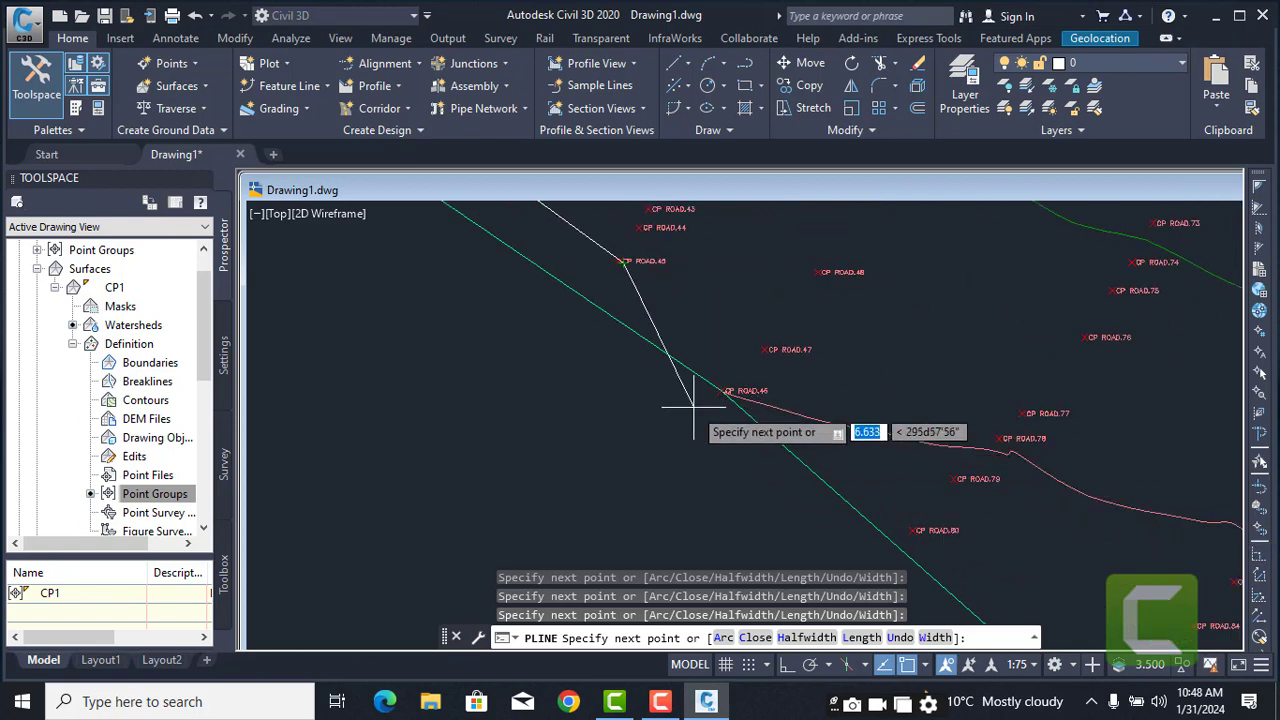
- Add polyline vertices at CP ROAD.46 and CP ROAD.80 along the surface's southwest edge
scroll(693, 407, "up", 5)
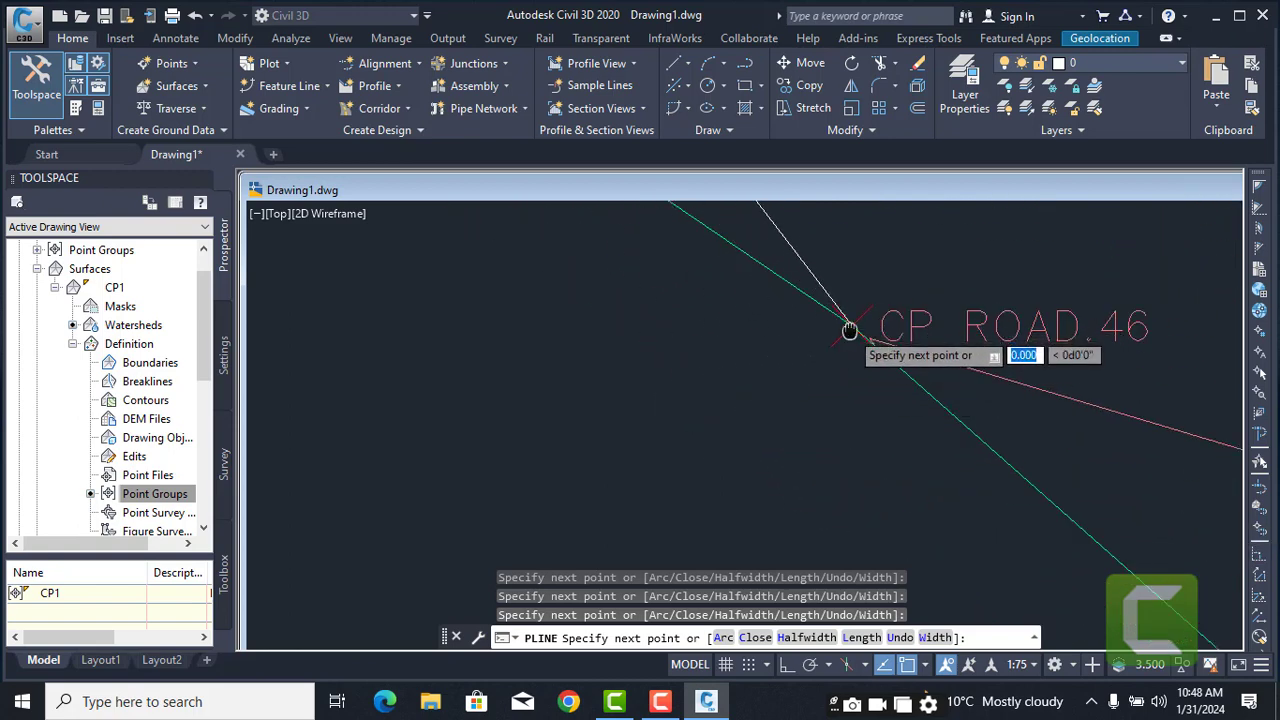
middle_click_drag(849, 331, 697, 206)
scroll(1040, 495, "down", 2)
middle_click_drag(1040, 480, 768, 285)
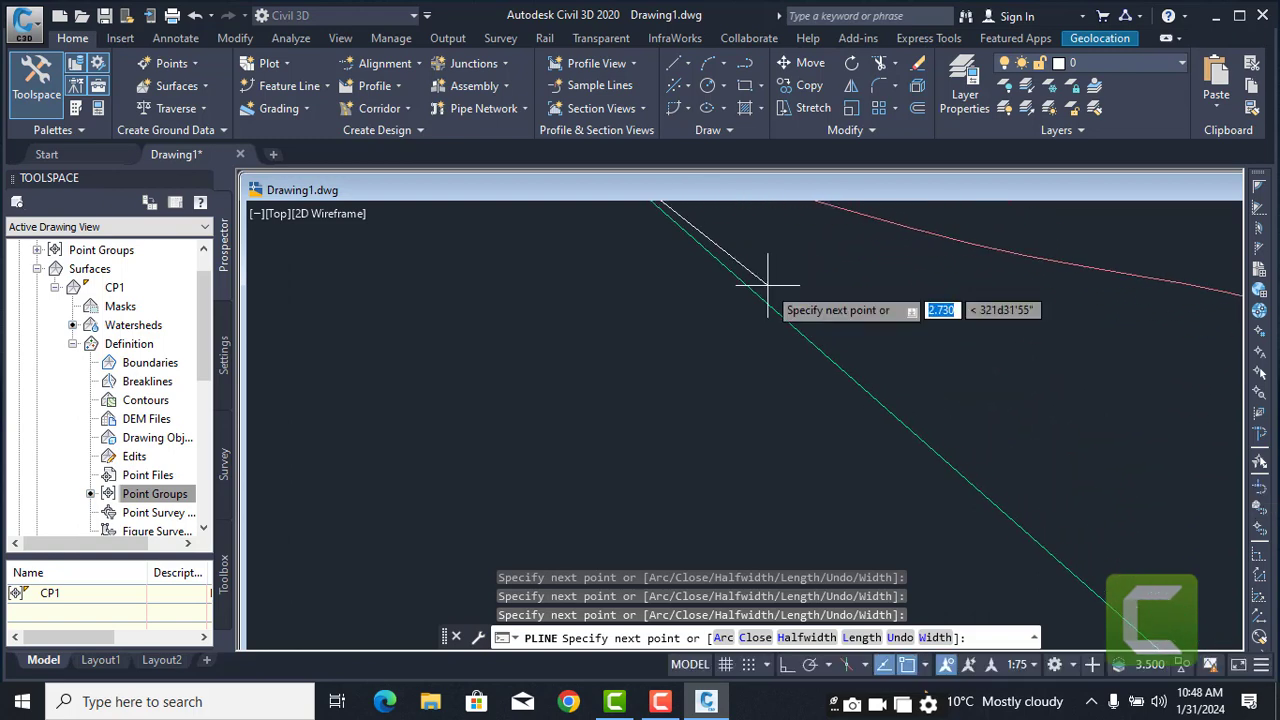
scroll(916, 386, "down", 8)
scroll(942, 403, "up", 5)
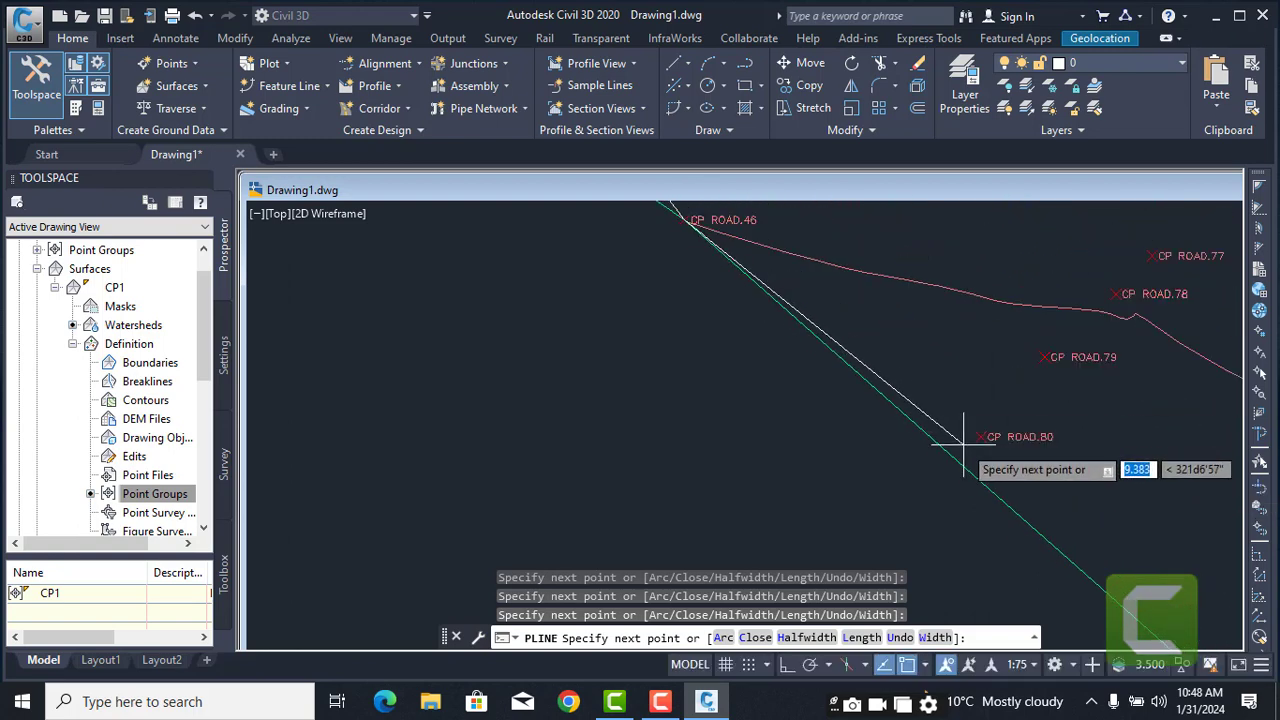
left_click(988, 436)
- Add polyline vertices at the two nearly overlapping survey points CP ROAD.81 and CP ROAD.82
middle_click_drag(988, 436, 860, 284)
scroll(1177, 577, "up", 6)
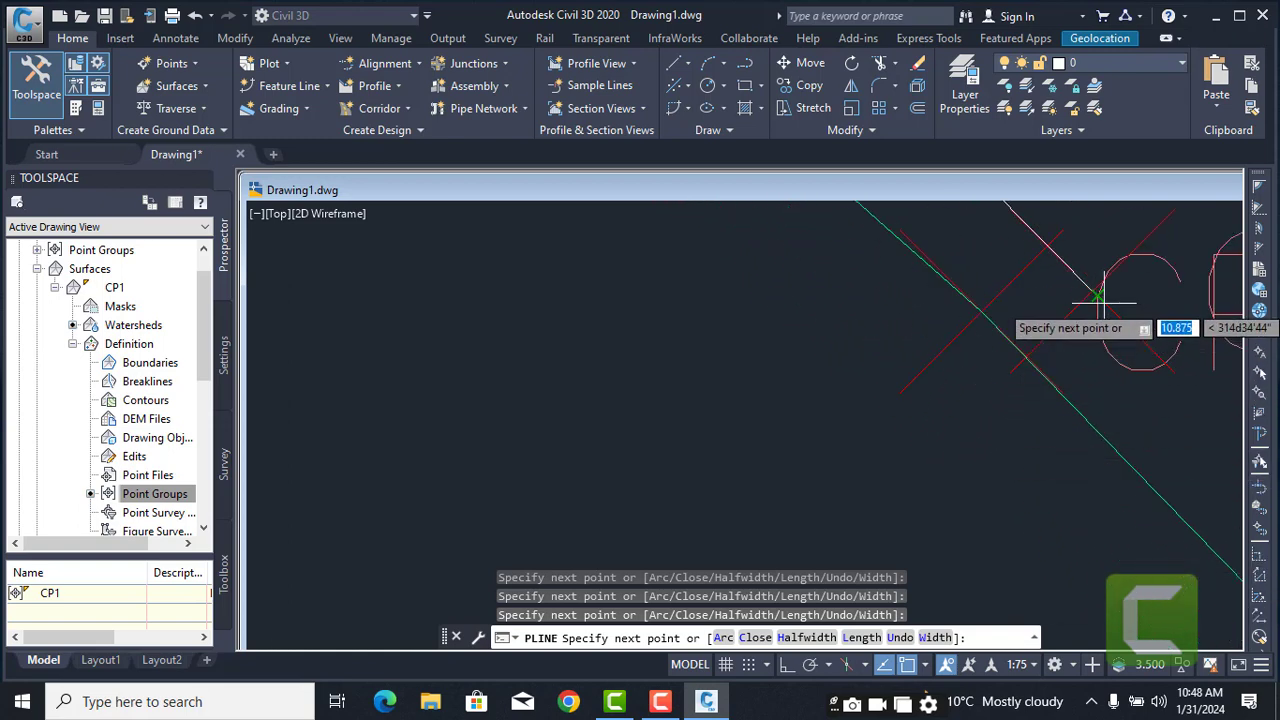
left_click(982, 311)
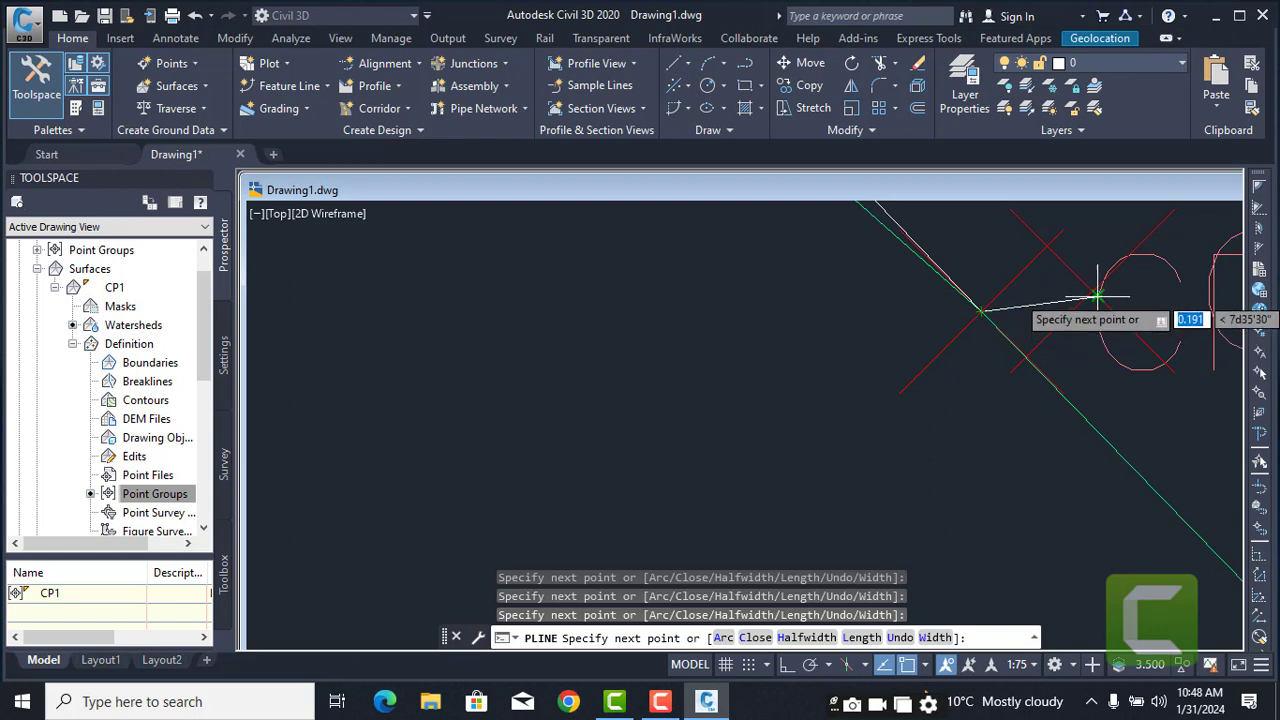
scroll(1097, 296, "down", 5)
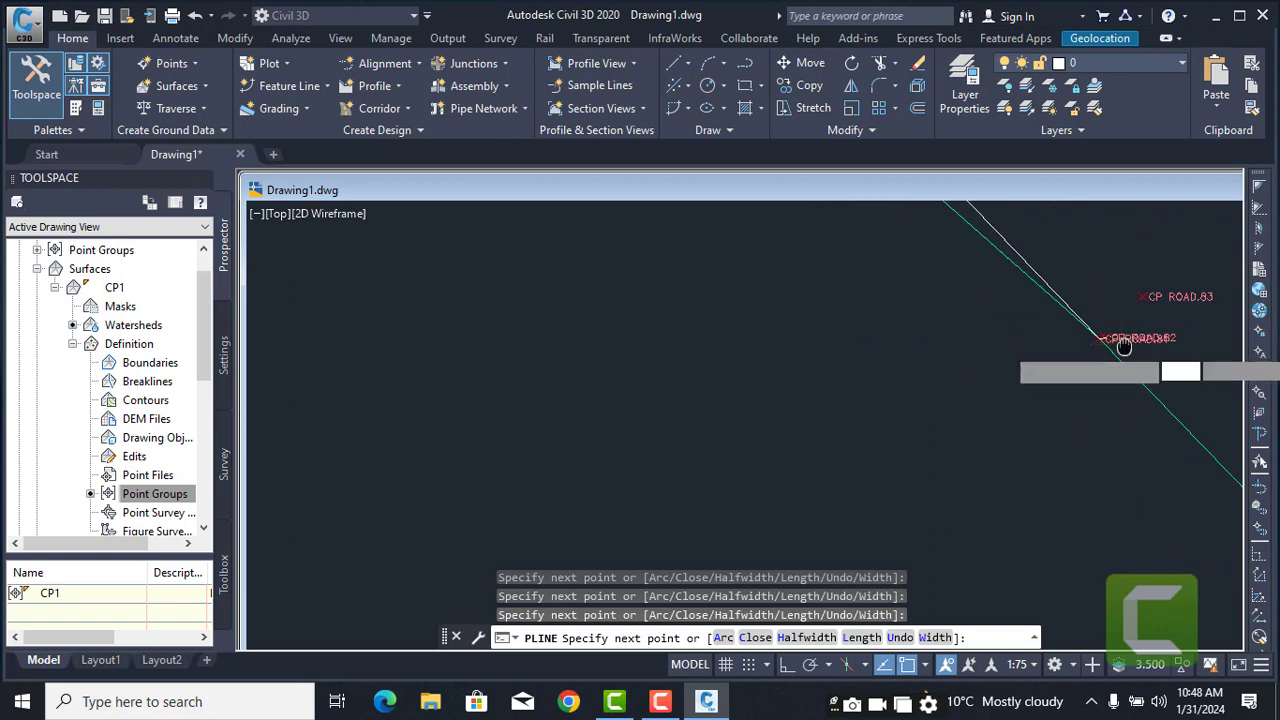
- Continue the polyline southeast through survey points CP ROAD.113, CP ROAD.115, CP ROAD.140 and CP ROAD.141
middle_click_drag(1124, 345, 600, 224)
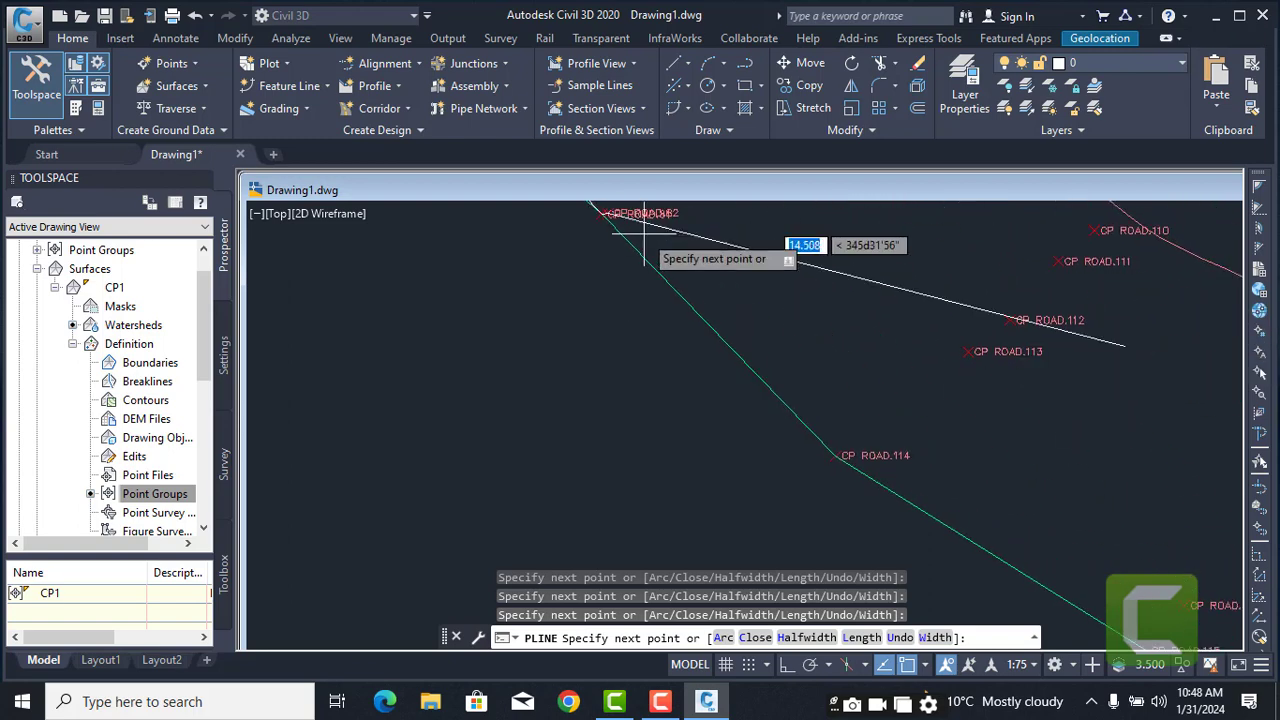
left_click(968, 351)
middle_click_drag(1130, 527, 966, 429)
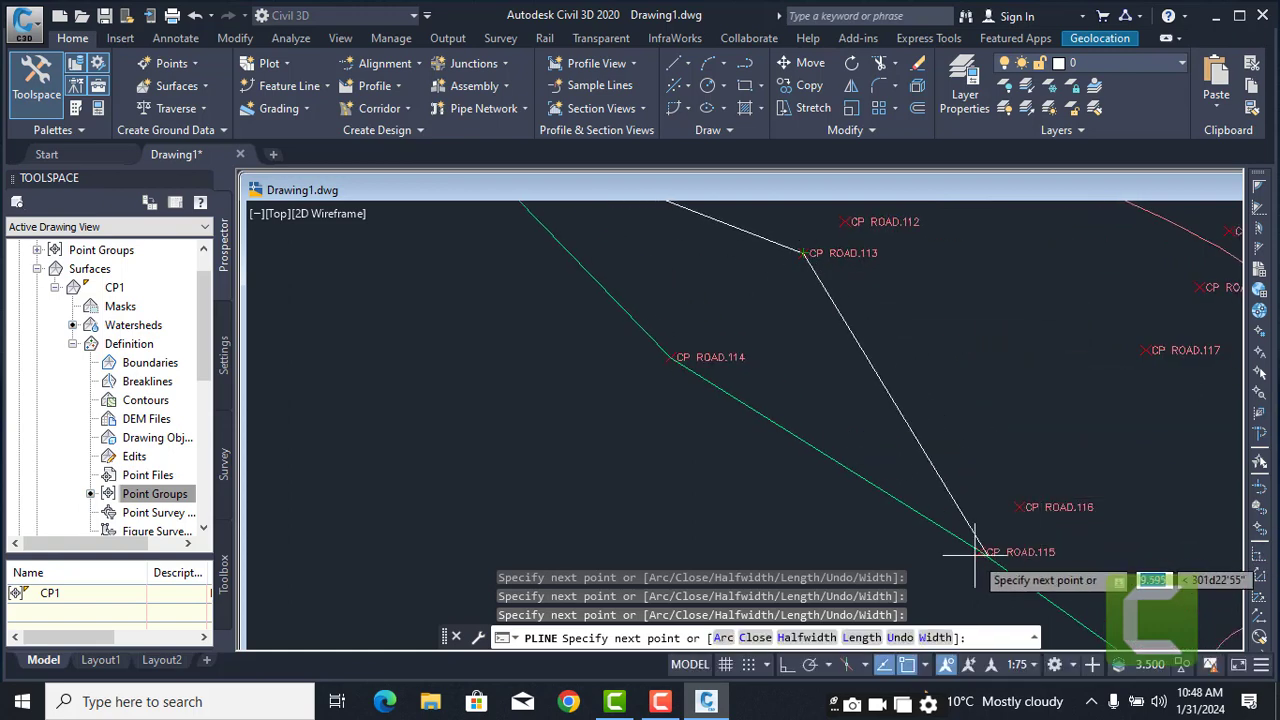
middle_click_drag(1033, 557, 736, 340)
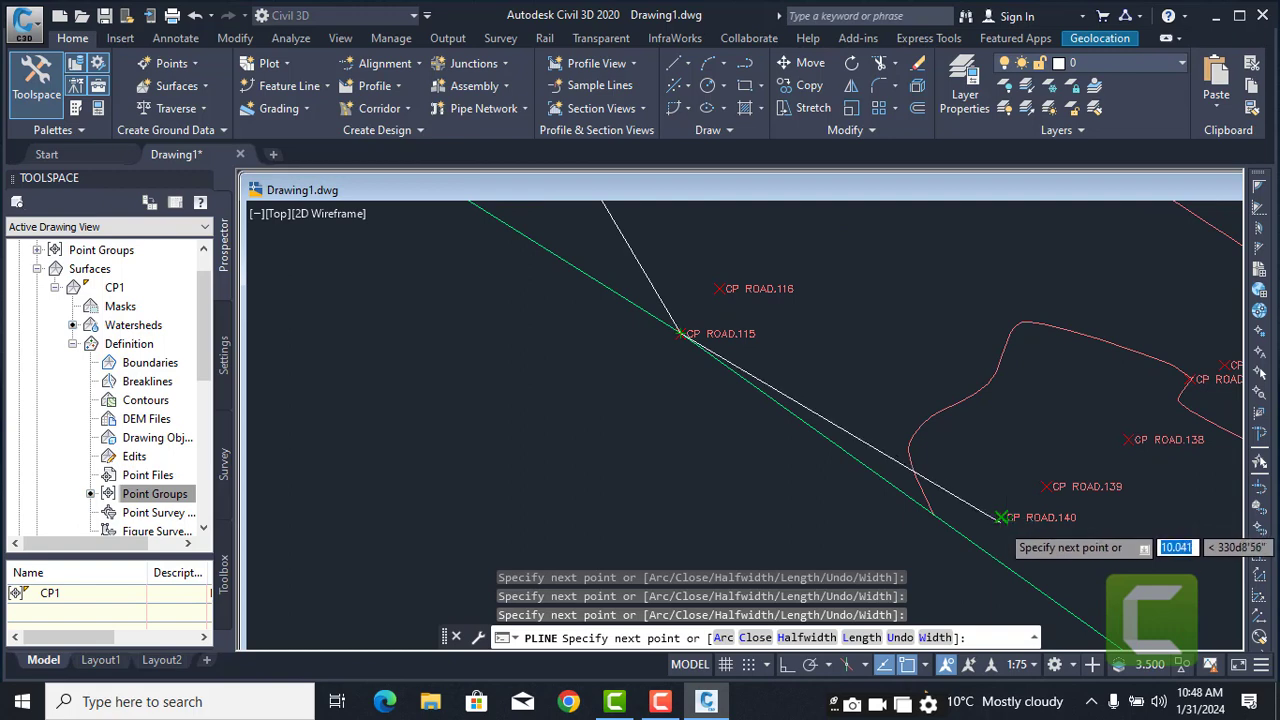
left_click(1000, 517)
middle_click_drag(1000, 517, 778, 293)
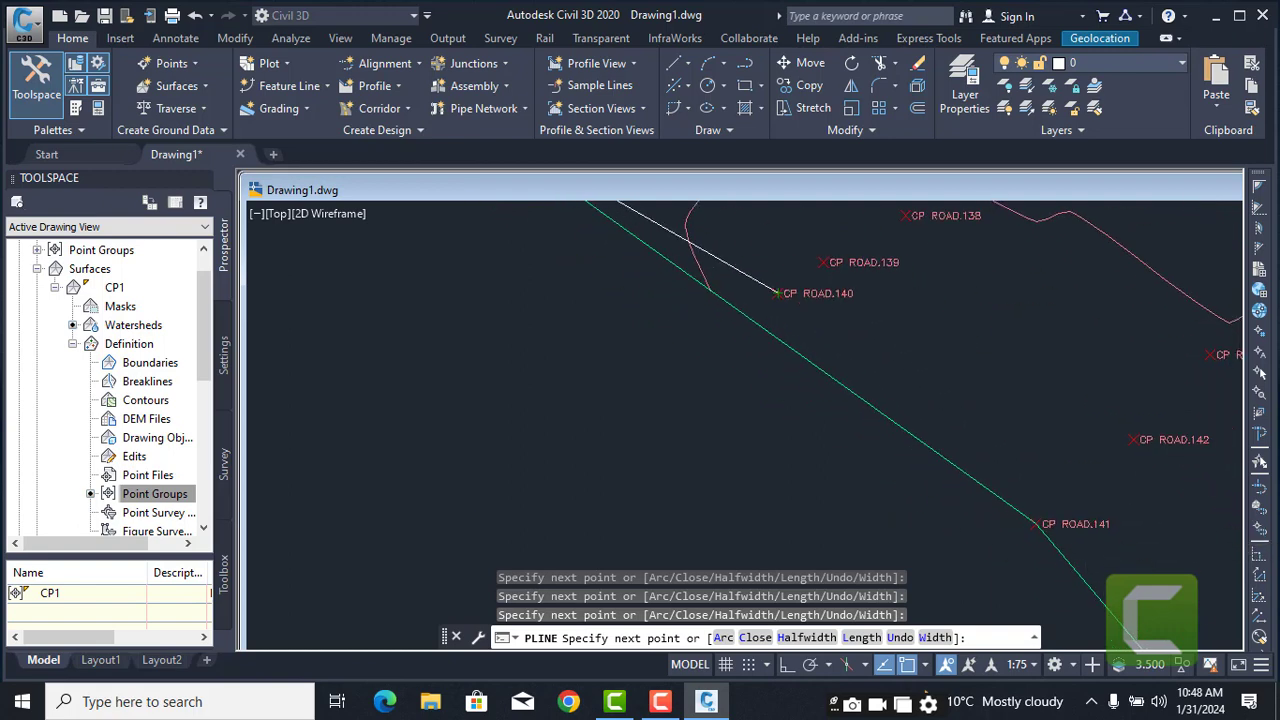
left_click(1037, 523)
- Continue the polyline southeast from CP ROAD.141 through survey points CP ROAD.164 and CP ROAD.165
middle_click_drag(1037, 523, 810, 408)
scroll(920, 434, "down", 2)
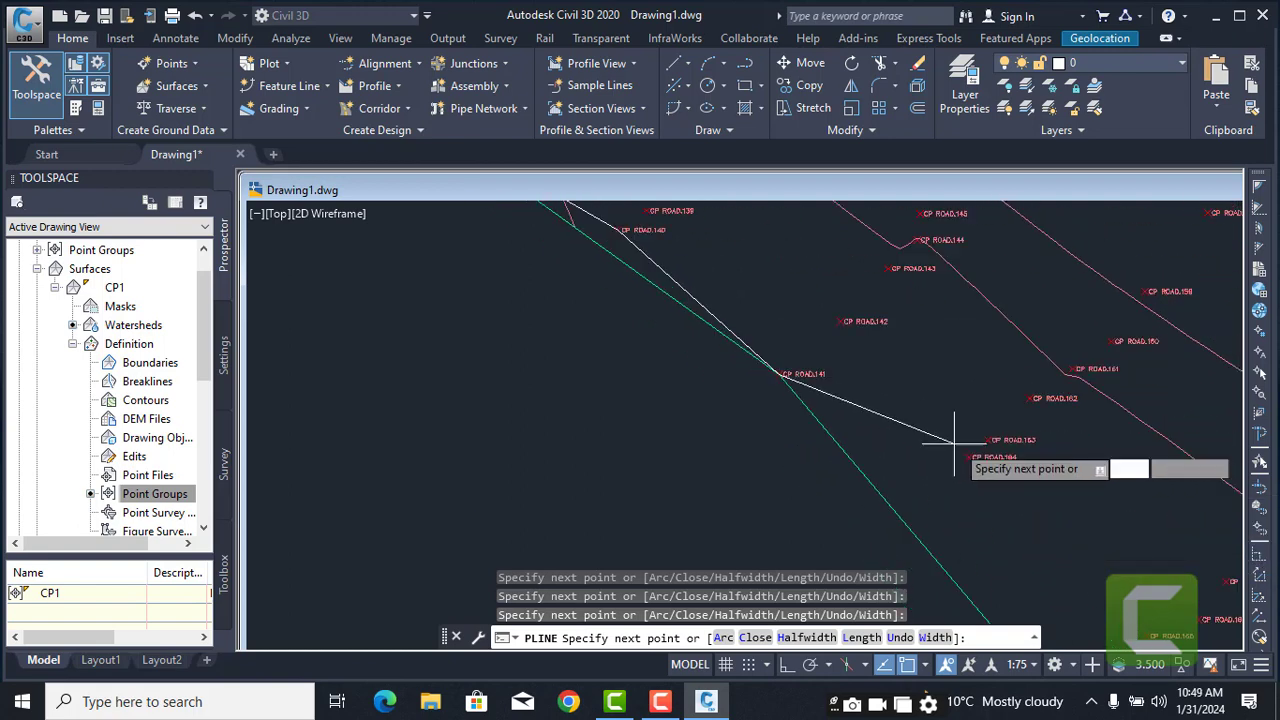
scroll(986, 474, "down", 2)
middle_click_drag(986, 474, 896, 298)
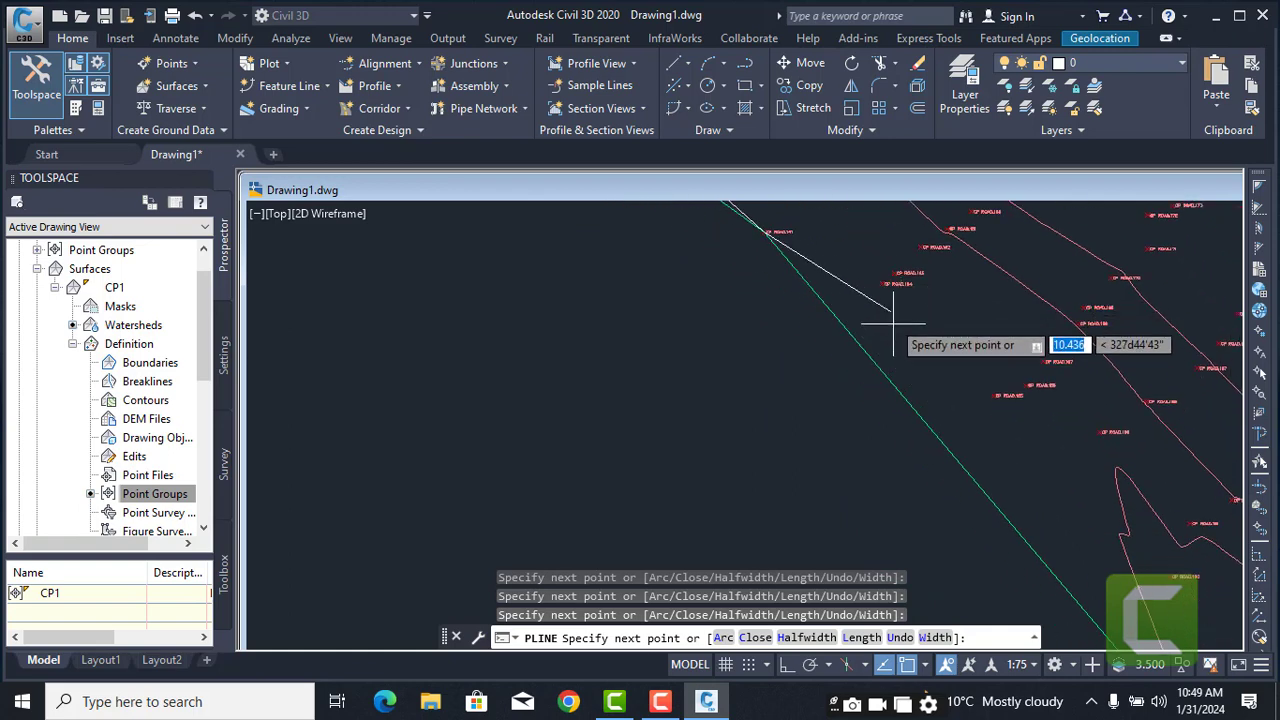
left_click(885, 283)
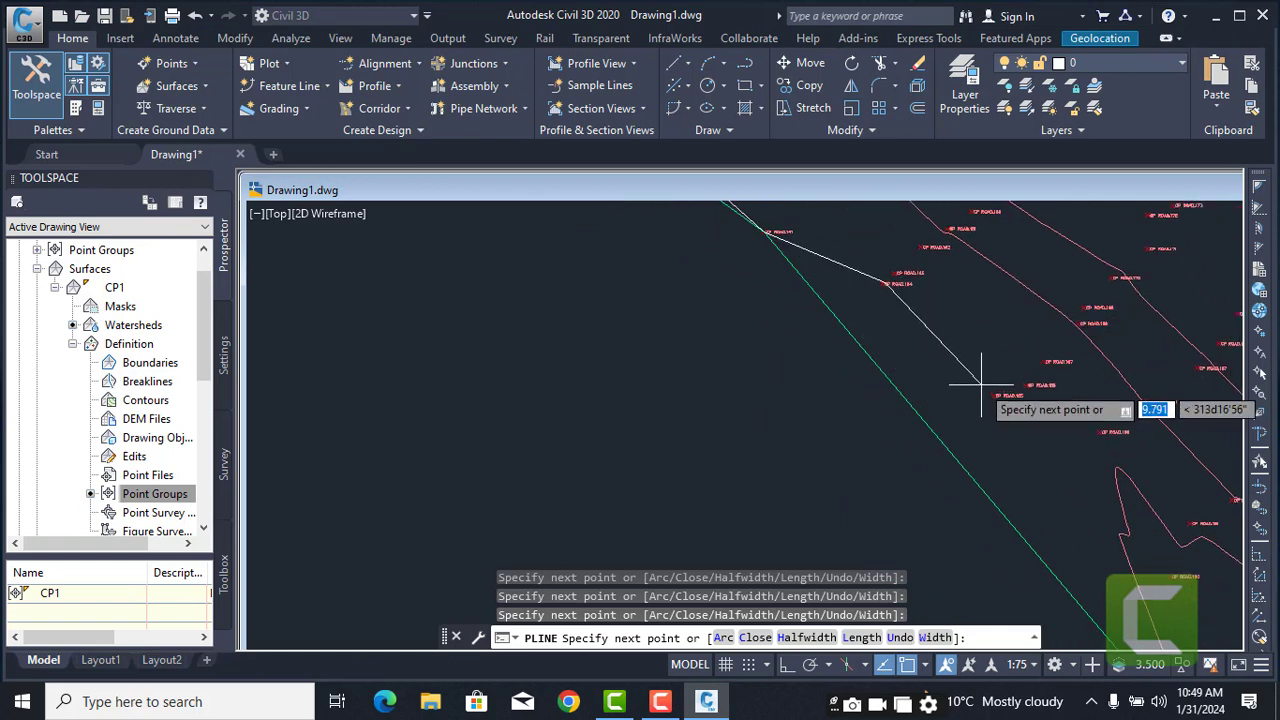
scroll(995, 398, "up", 5)
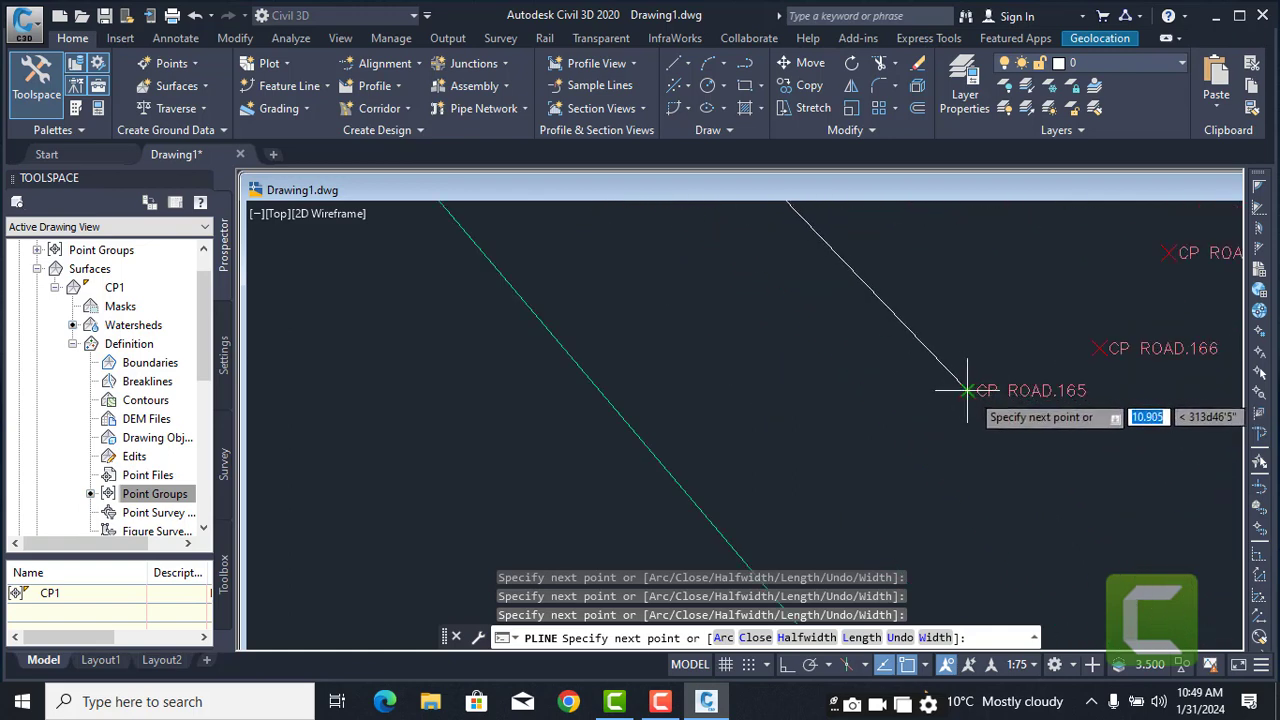
middle_click_drag(970, 388, 947, 290)
scroll(948, 292, "down", 4)
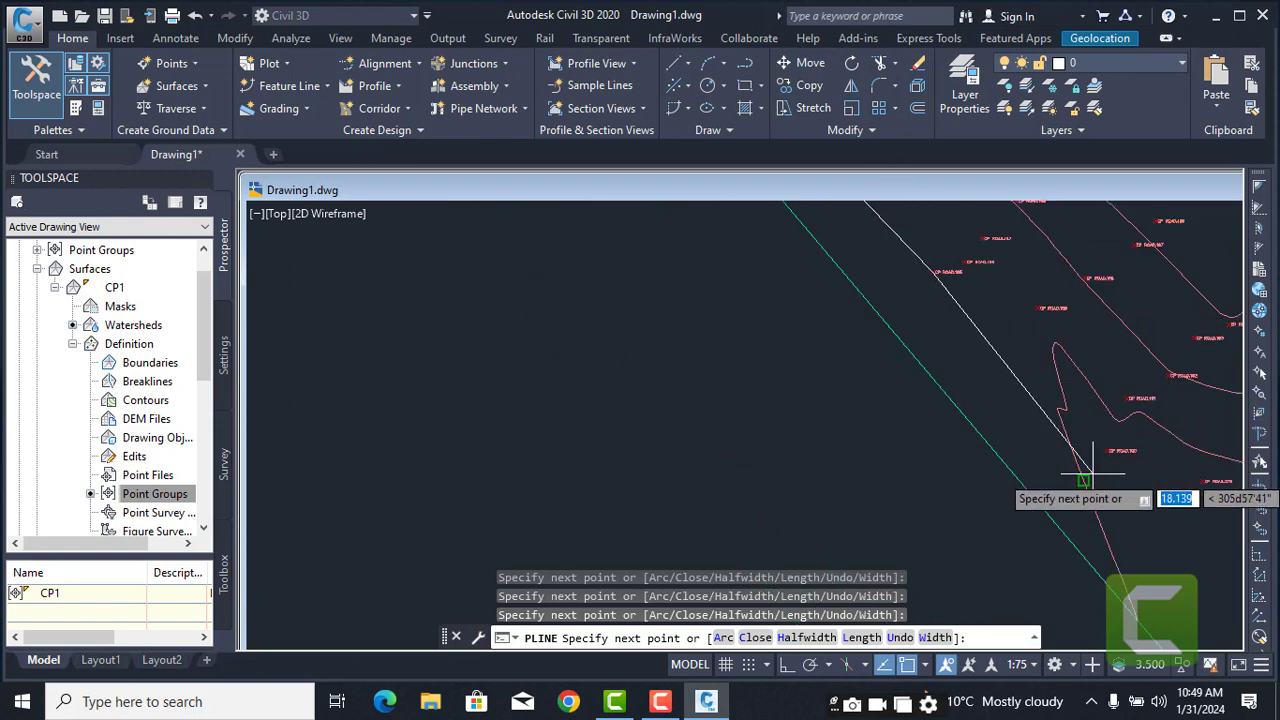
- Extend the polyline through CP ROAD.190 and CP ROAD.282, then back out to CP ROAD.281 beside the surface edge
middle_click_drag(1087, 473, 978, 314)
scroll(990, 300, "up", 5)
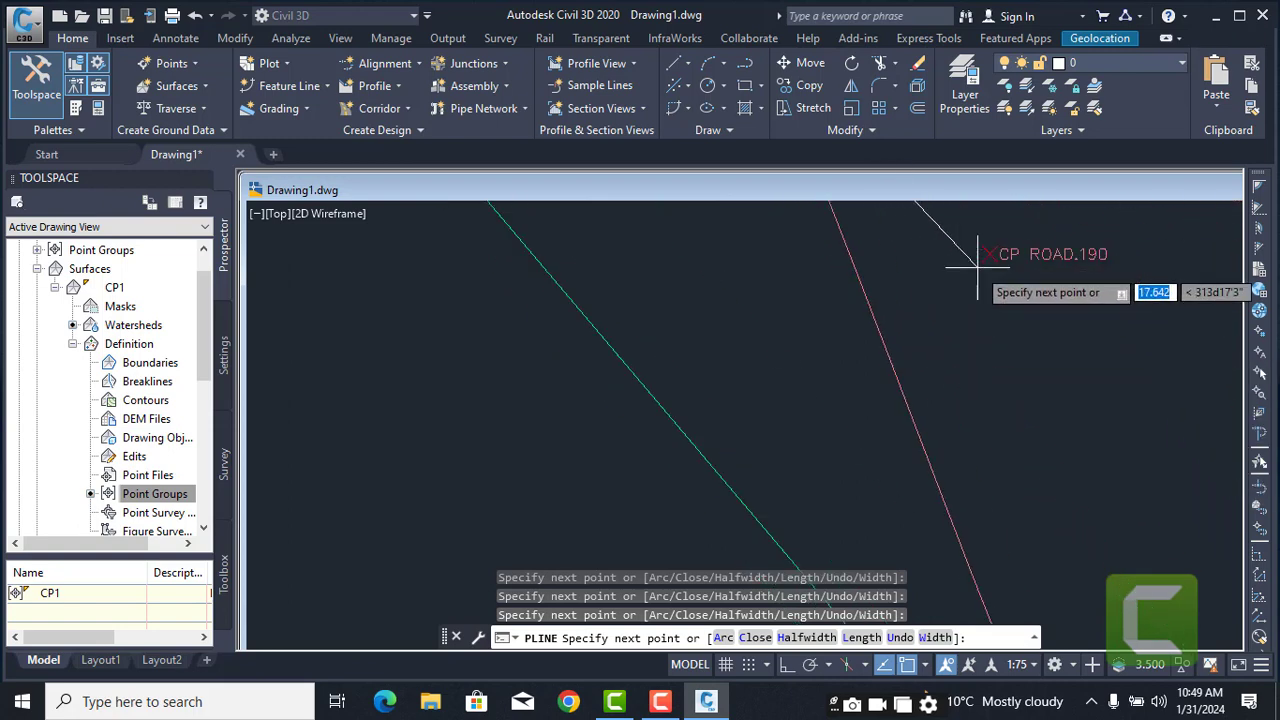
left_click(997, 257)
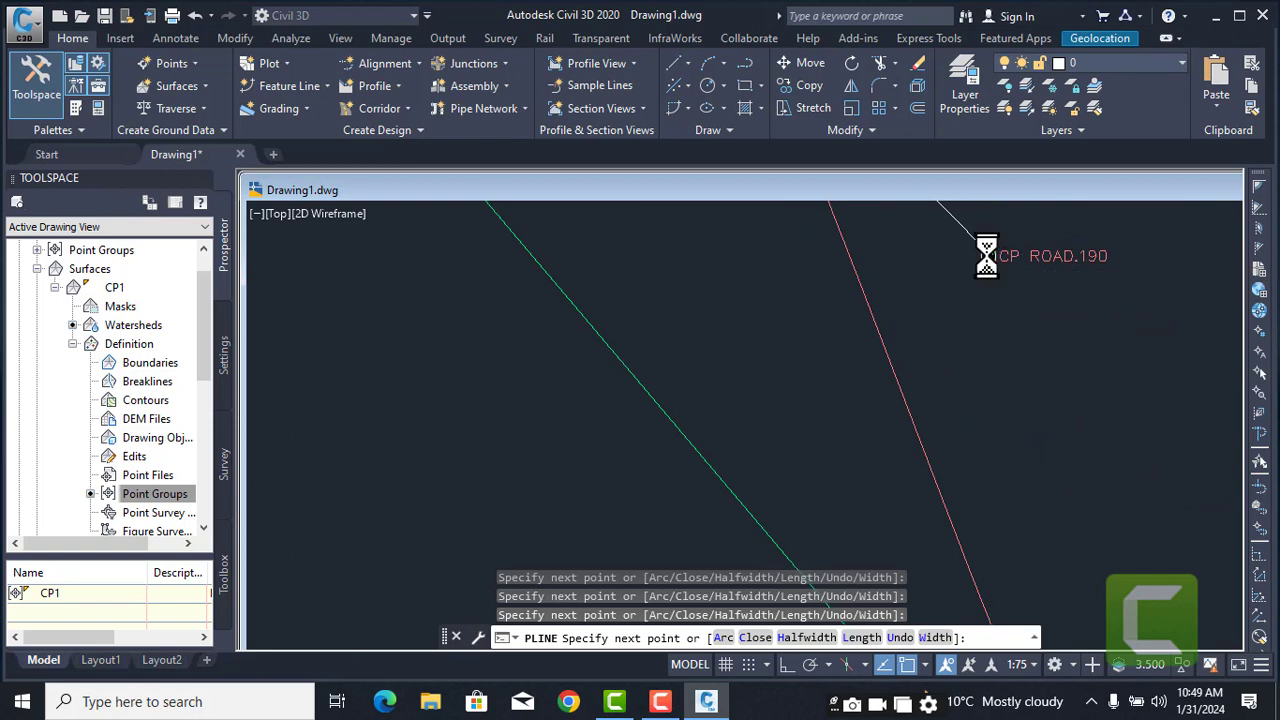
scroll(900, 291, "down", 6)
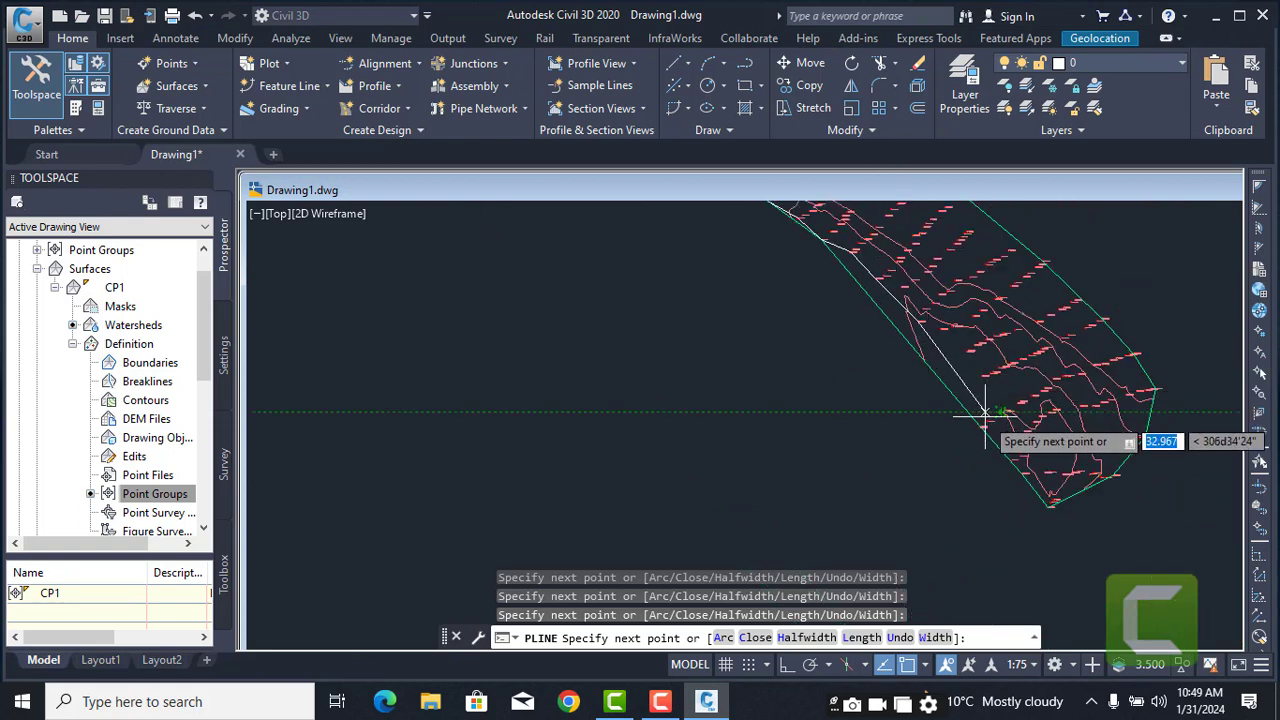
scroll(990, 430, "up", 5)
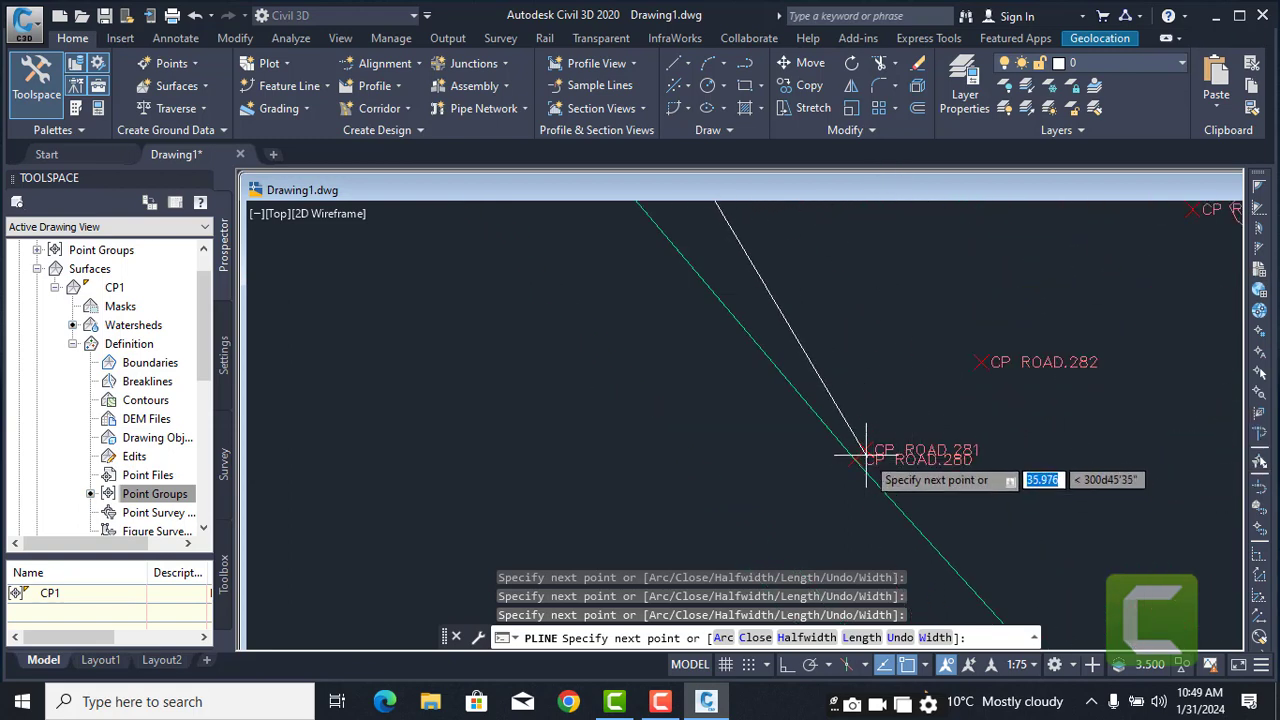
left_click(866, 455)
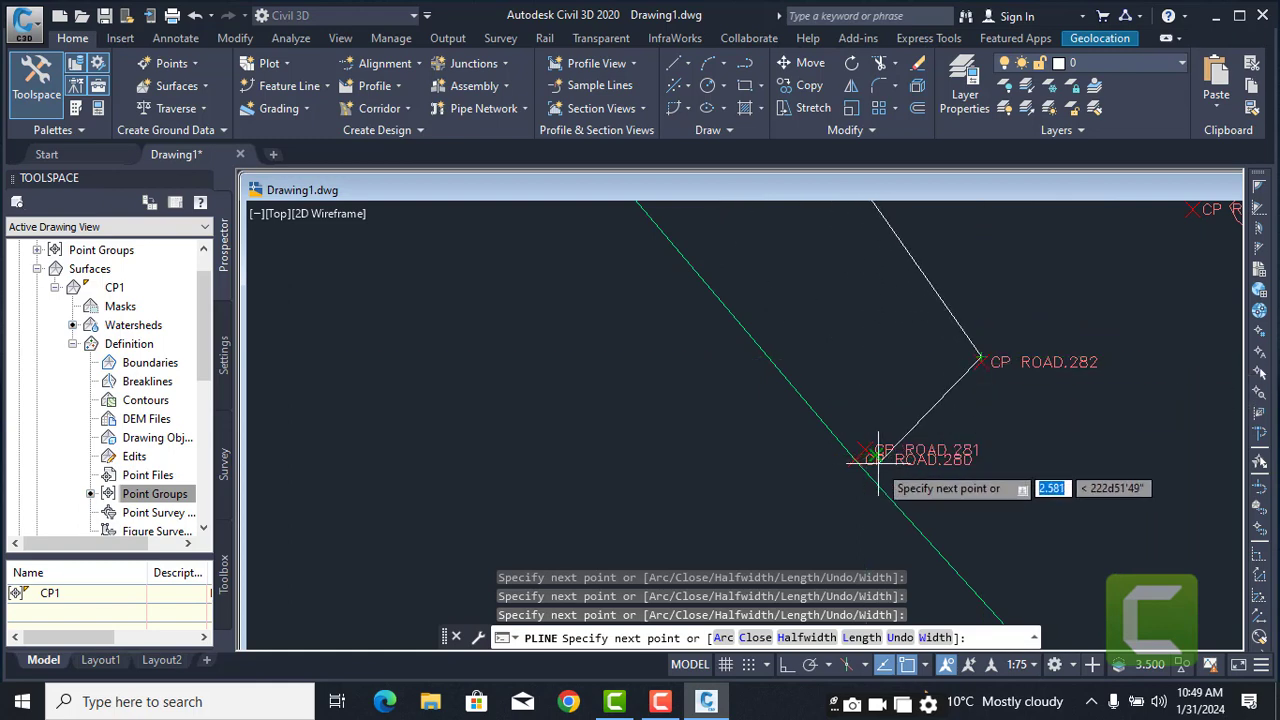
- Add polyline vertices at survey points CP ROAD.298 and CP ROAD.320 along the southwest edge
scroll(862, 430, "down", 4)
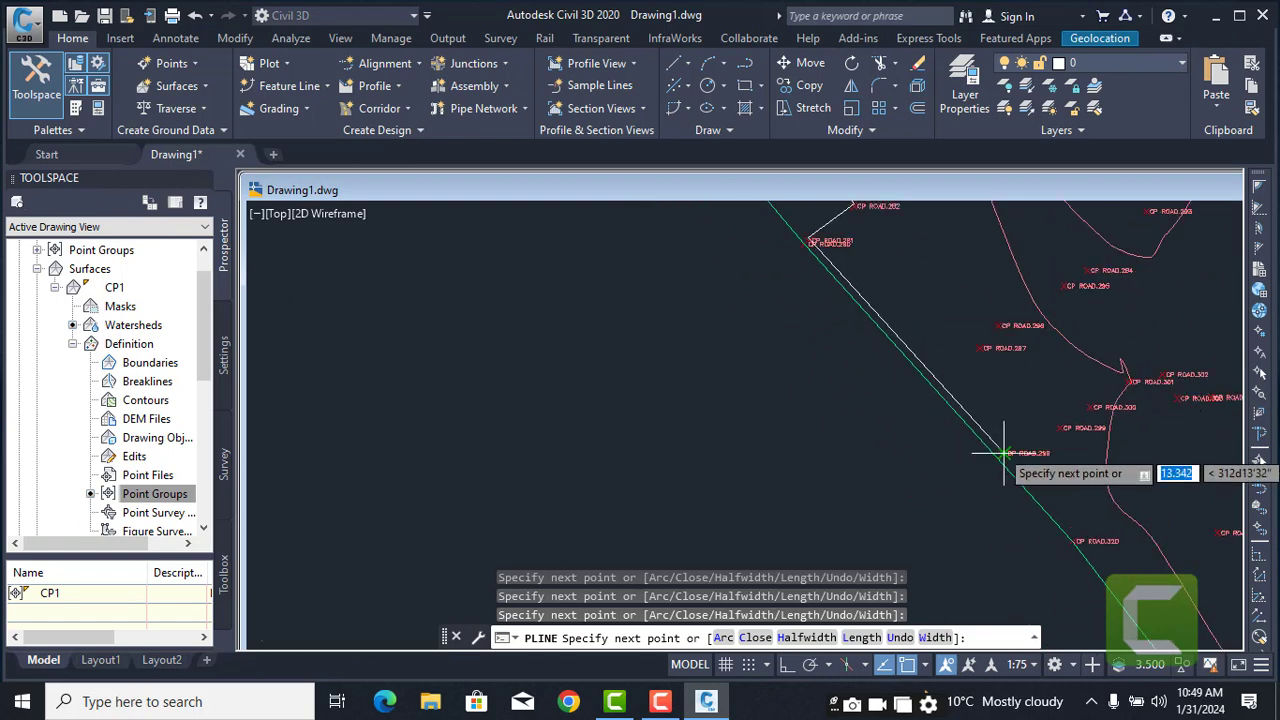
scroll(1060, 541, "up", 5)
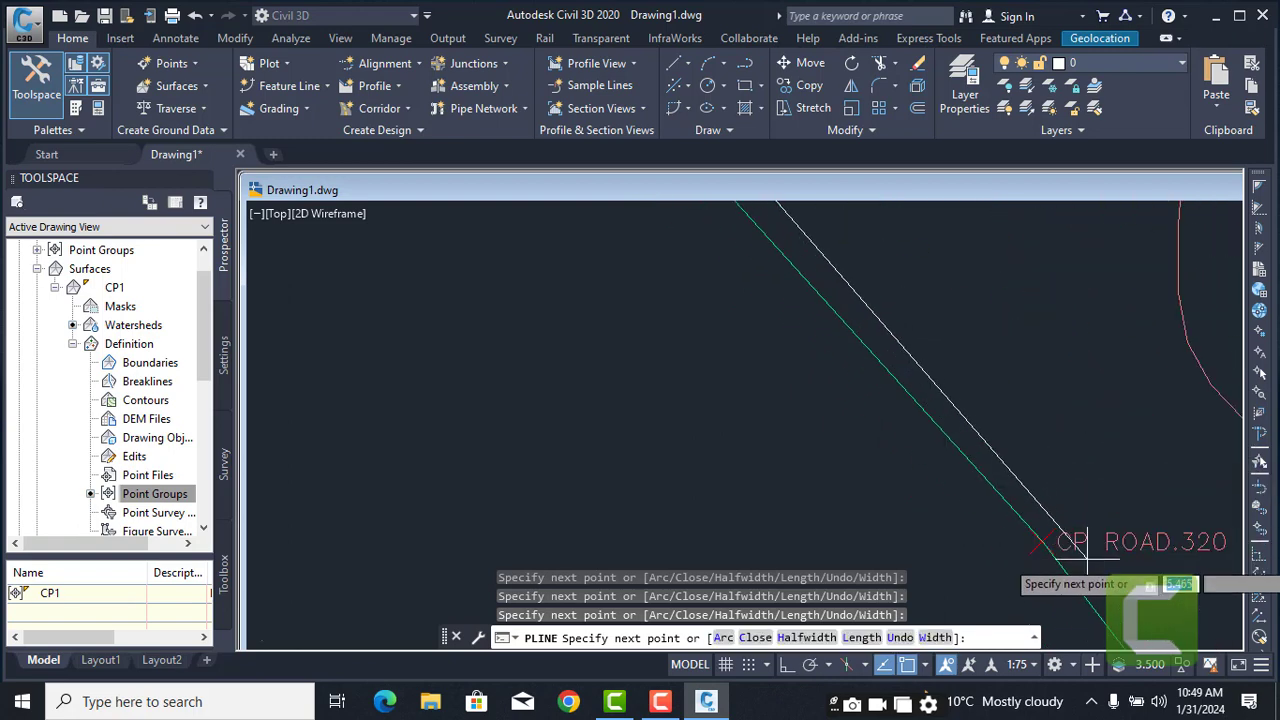
middle_click_drag(1042, 541, 829, 251)
scroll(977, 420, "down", 2)
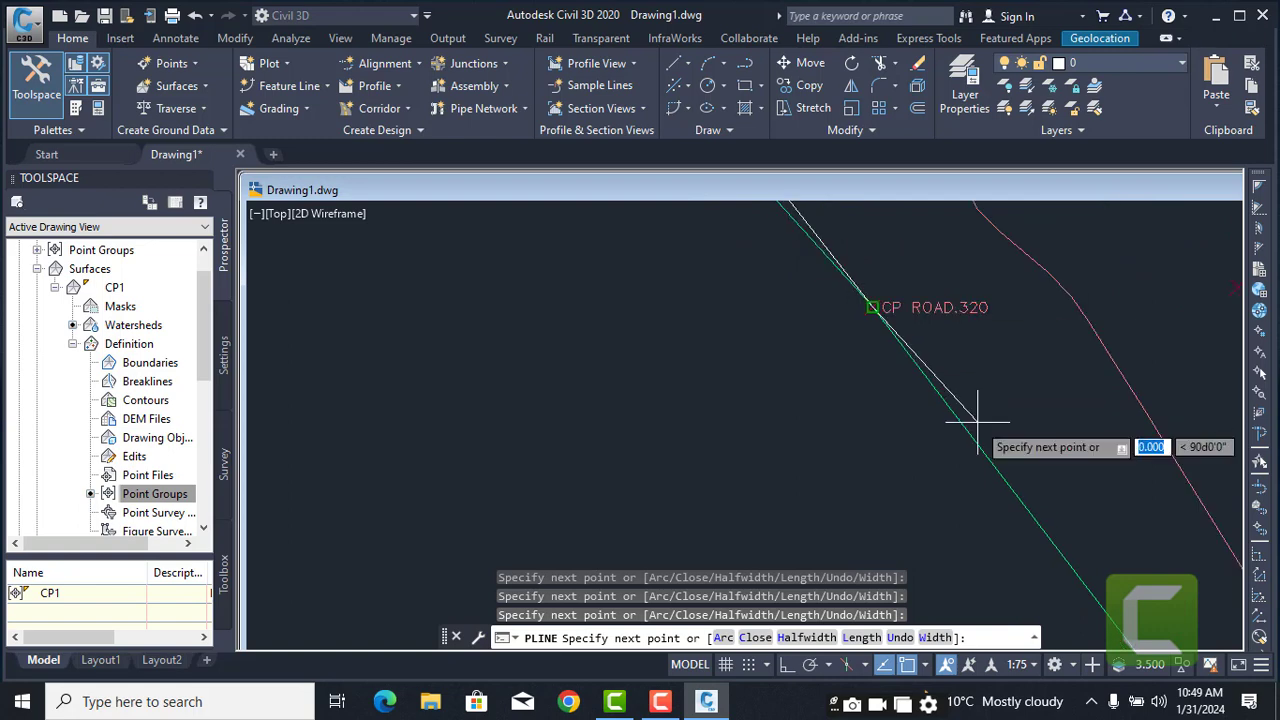
- Extend the polyline to survey point CP ROAD.323 at the surface's southern tip
scroll(1035, 494, "down", 5)
middle_click_drag(1037, 495, 850, 346)
scroll(888, 432, "up", 7)
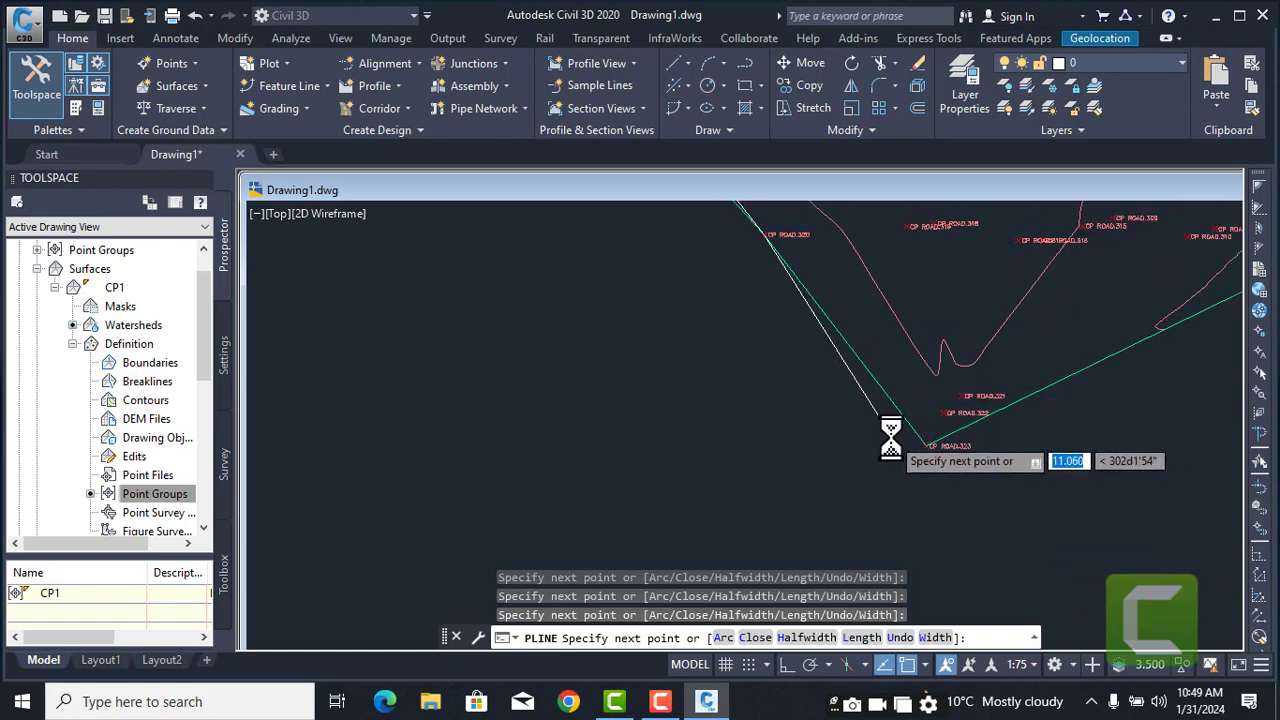
middle_click_drag(1201, 551, 857, 415)
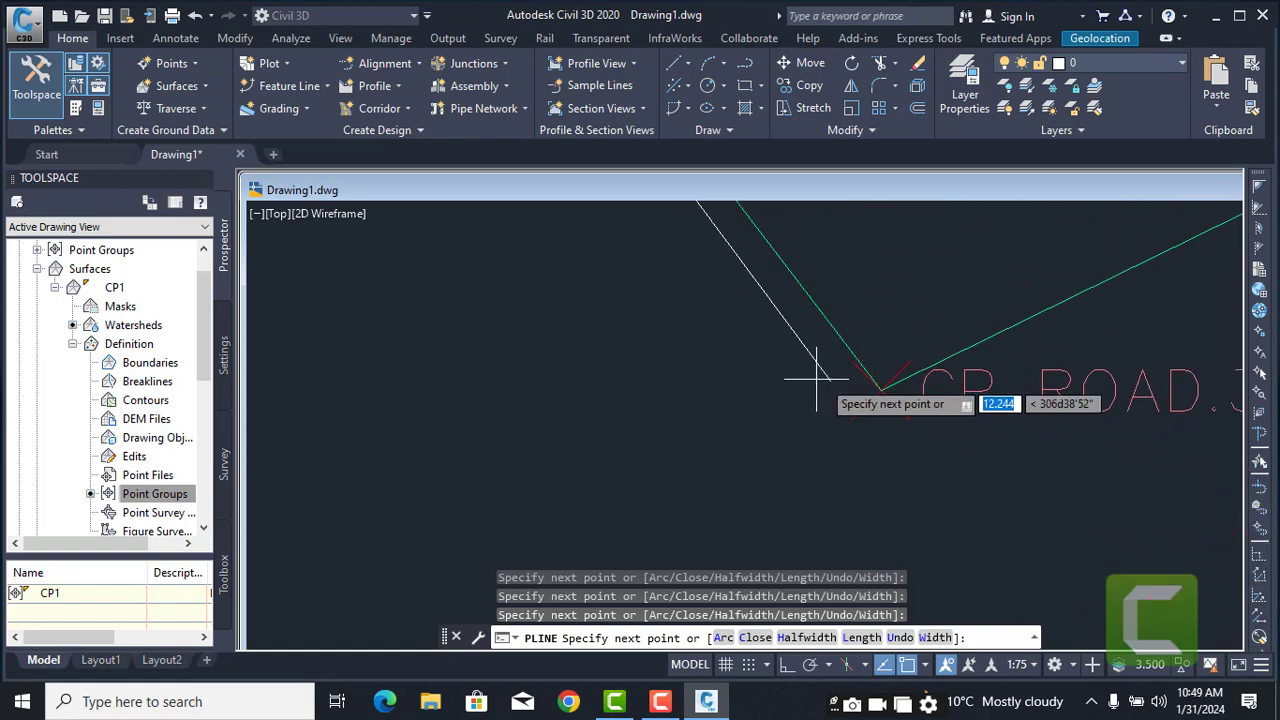
scroll(885, 395, "down", 5)
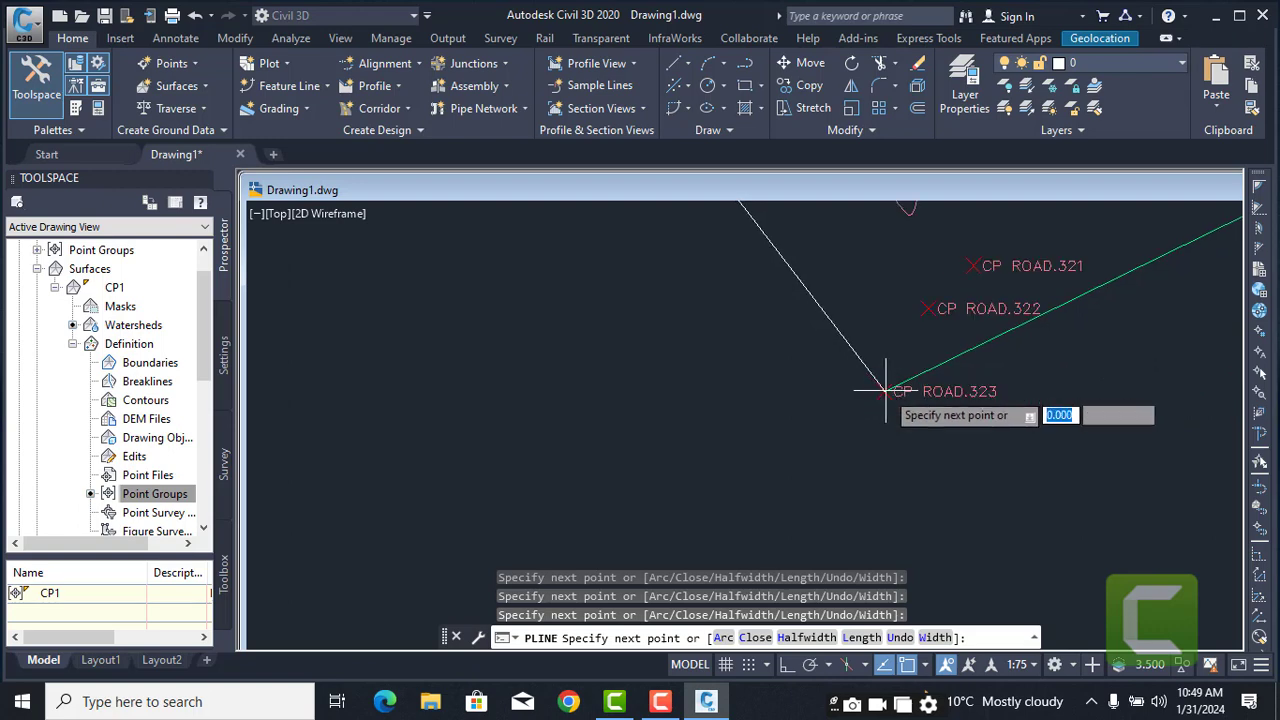
- Turn the polyline northeast from the southern tip through survey points CP ROAD.322 and CP ROAD.321
middle_click_drag(940, 360, 697, 502)
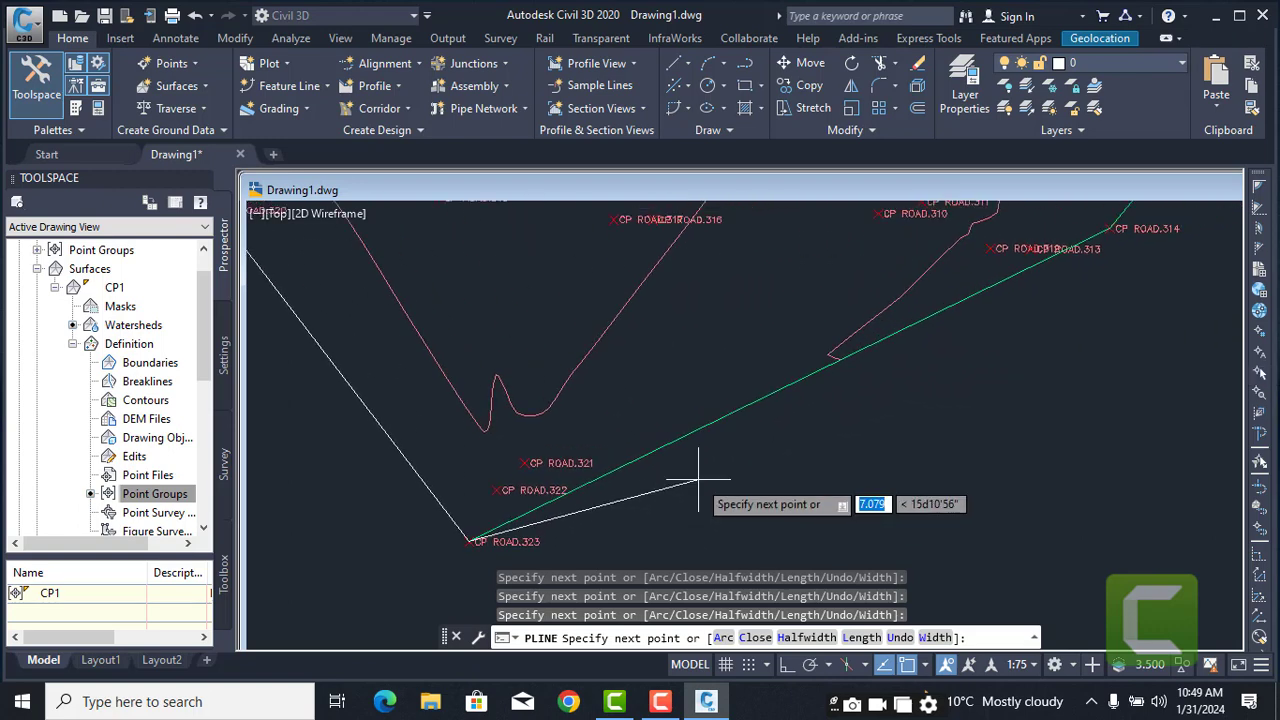
left_click(500, 489)
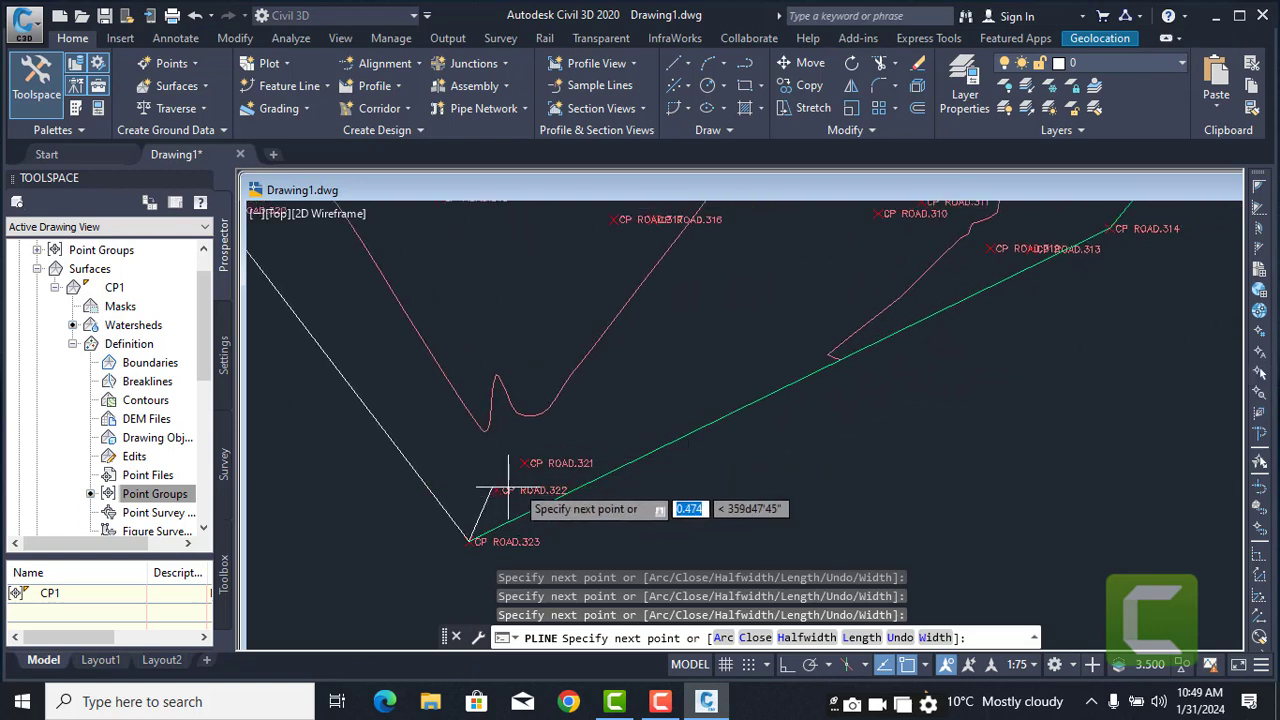
left_click(524, 463)
- Continue the polyline along the southeast edge through survey points CP ROAD.313 and CP ROAD.314
scroll(960, 420, "up", 6)
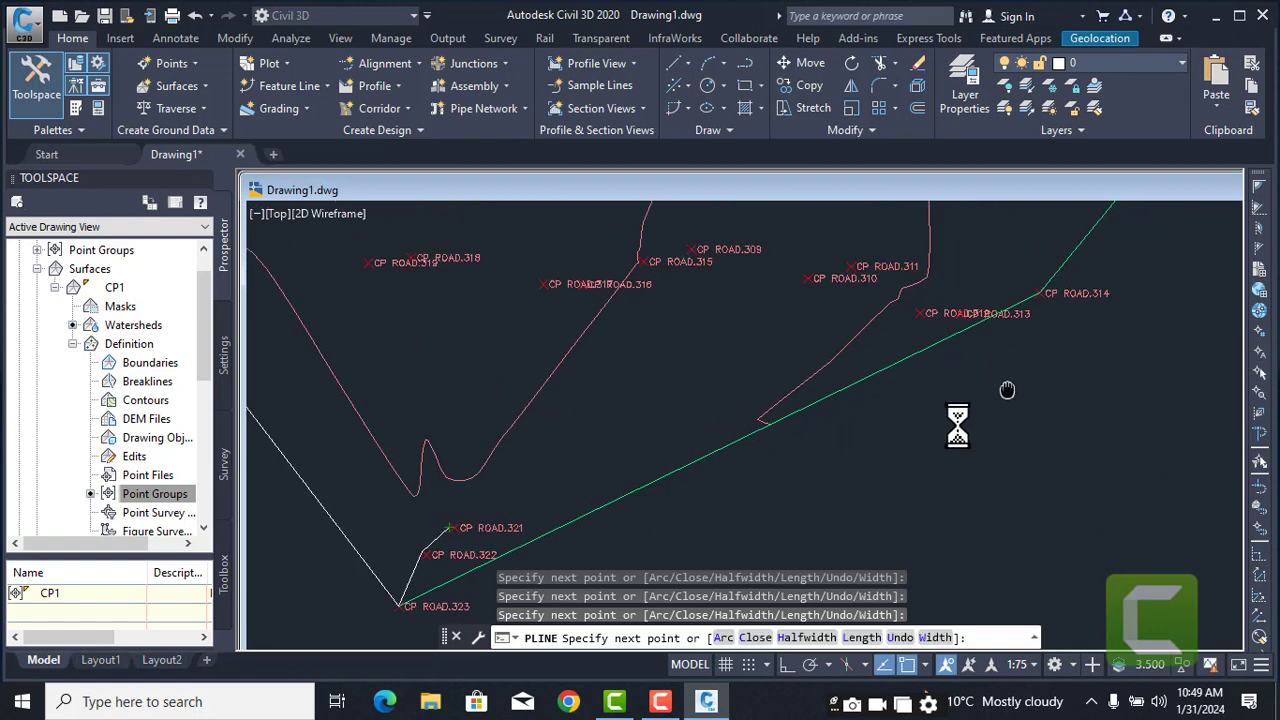
scroll(1000, 390, "up", 3)
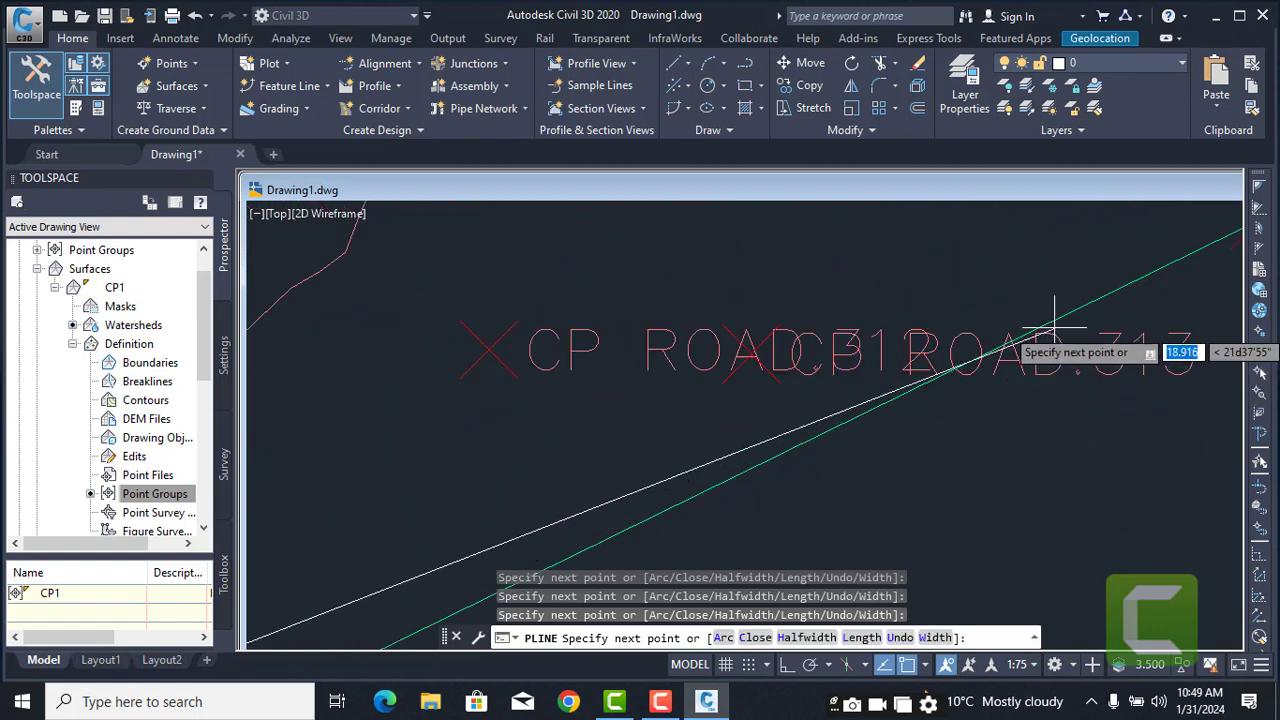
scroll(864, 385, "up", 2)
left_click(643, 391)
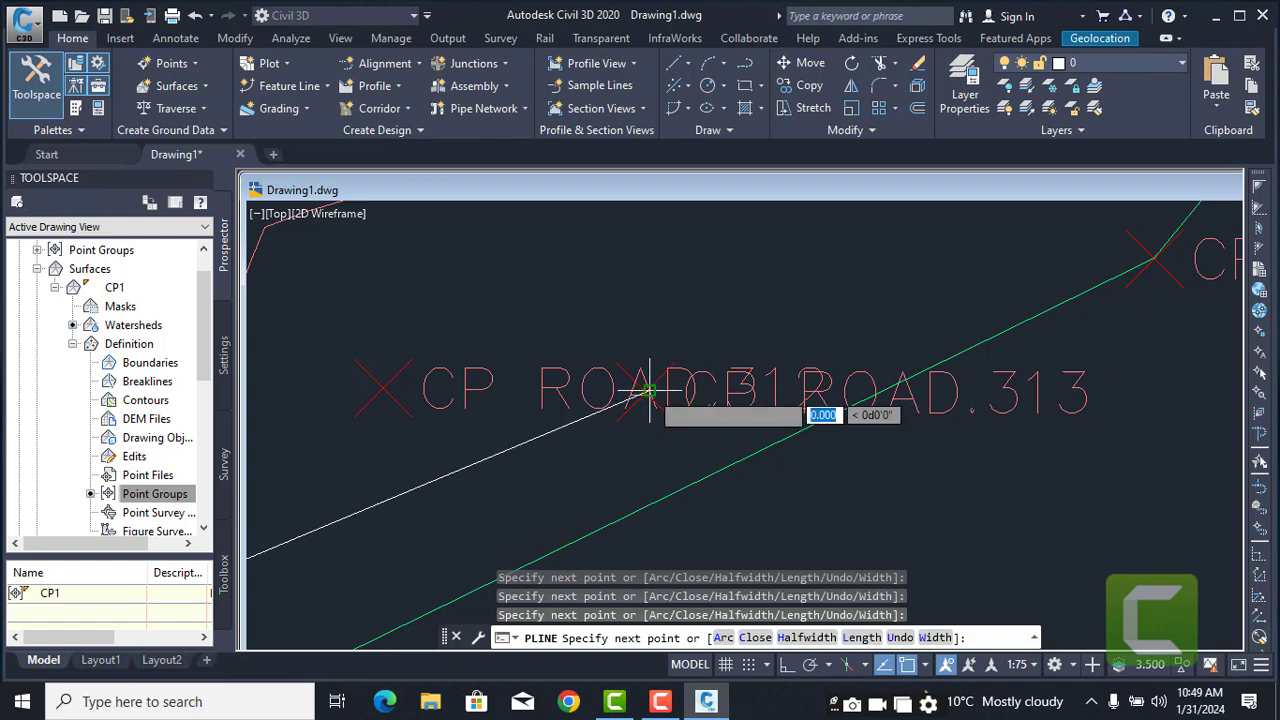
middle_click_drag(1031, 267, 890, 366)
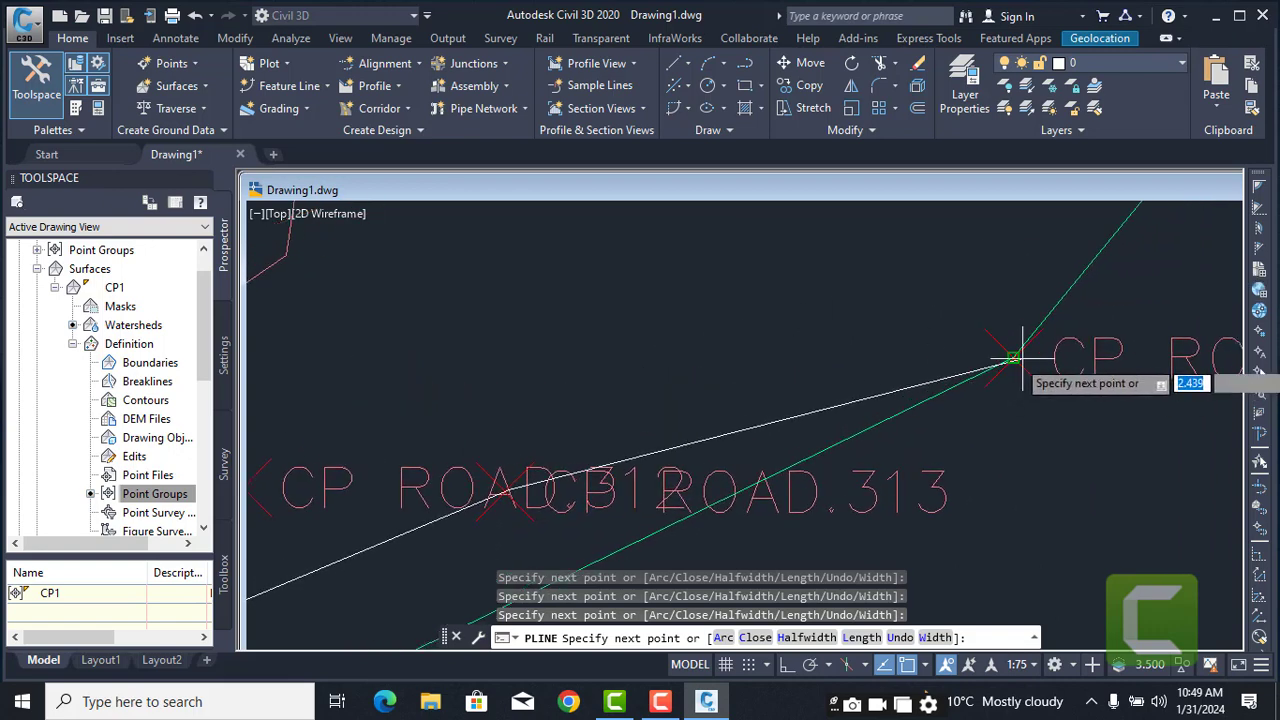
left_click(1019, 353)
- Add polyline vertices at survey points CP ROAD.237 and CP ROAD.236 on the surface's eastern edge
middle_click_drag(1079, 306, 811, 537)
scroll(894, 412, "down", 10)
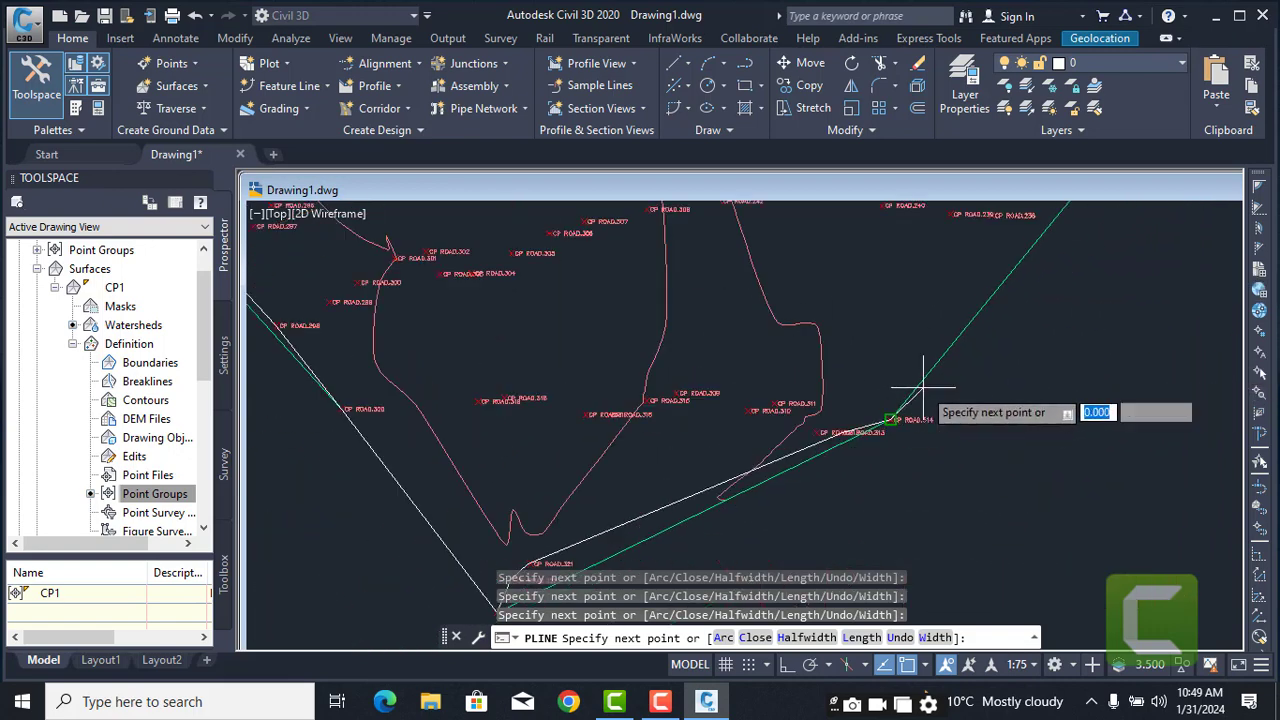
middle_click_drag(953, 355, 900, 480)
scroll(928, 434, "up", 2)
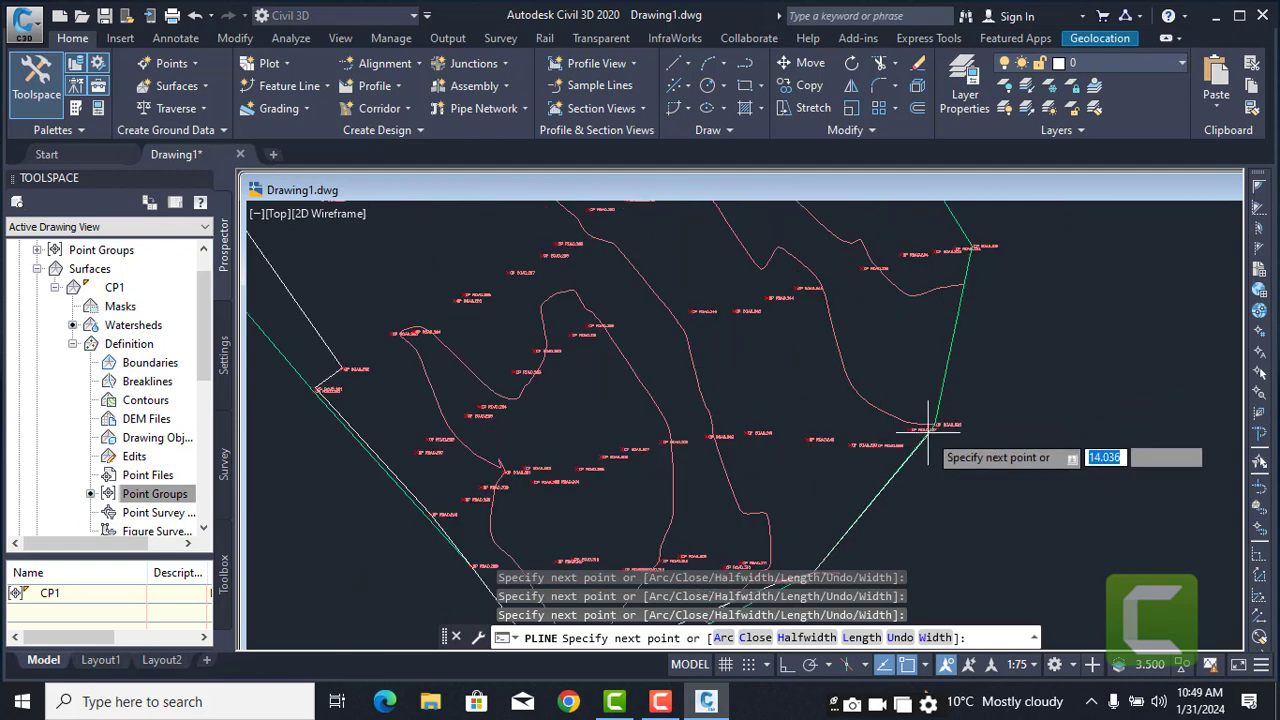
scroll(928, 428, "up", 2)
scroll(900, 435, "up", 2)
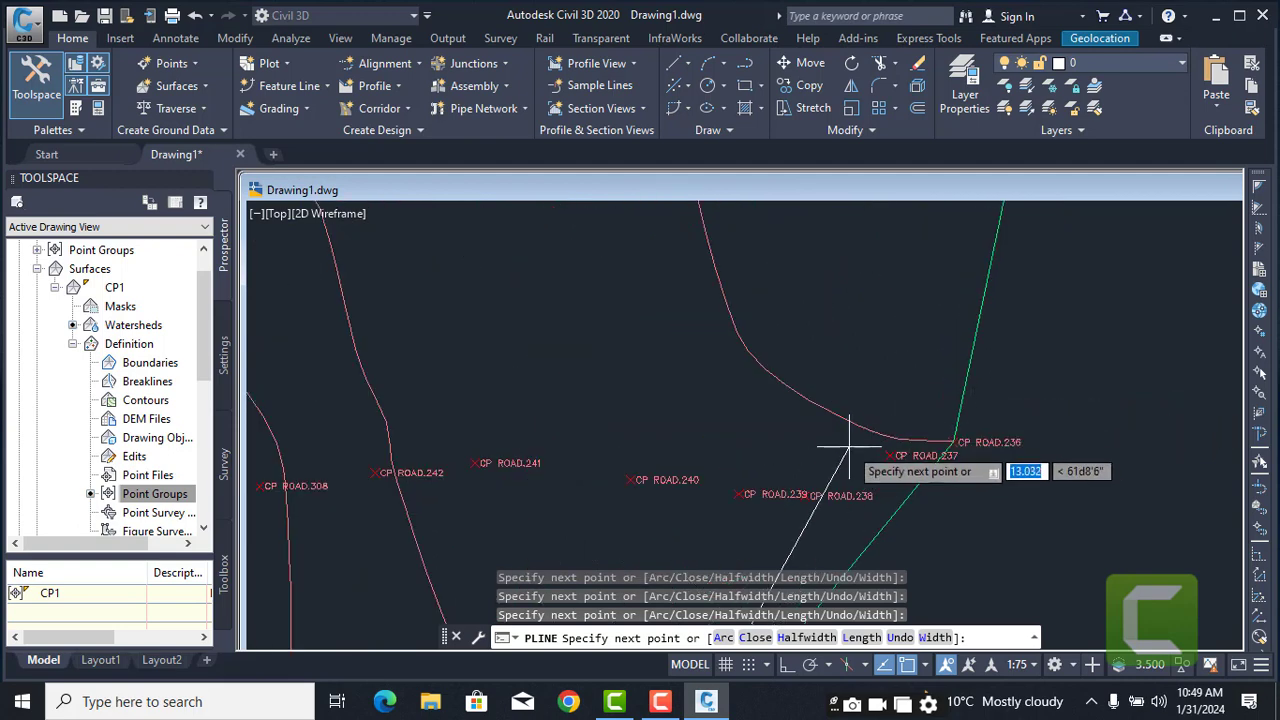
left_click(884, 456)
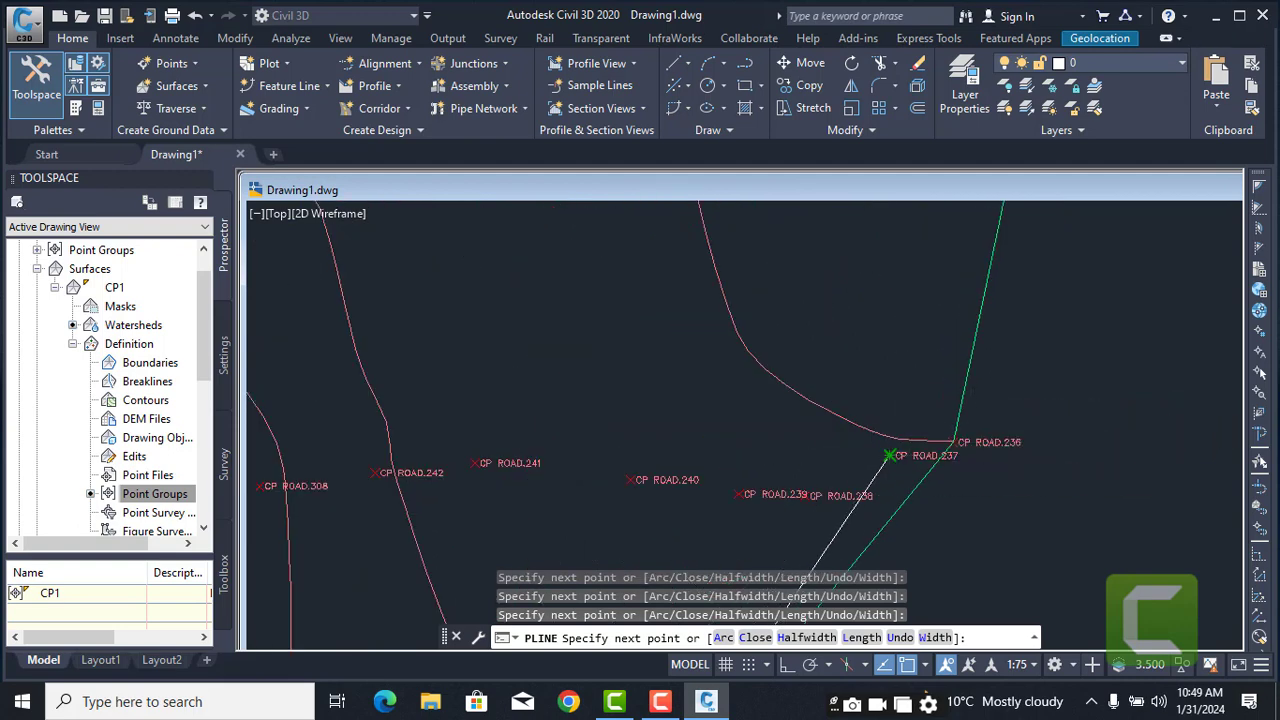
left_click(954, 442)
- Continue the polyline north to the outermost point just east of CP ROAD.232, and on to CP ROAD.224
mouse_move(991, 322)
middle_mouse_down()
mouse_move(947, 568)
mouse_move(885, 680)
middle_mouse_up()
scroll(912, 372, "up", 5)
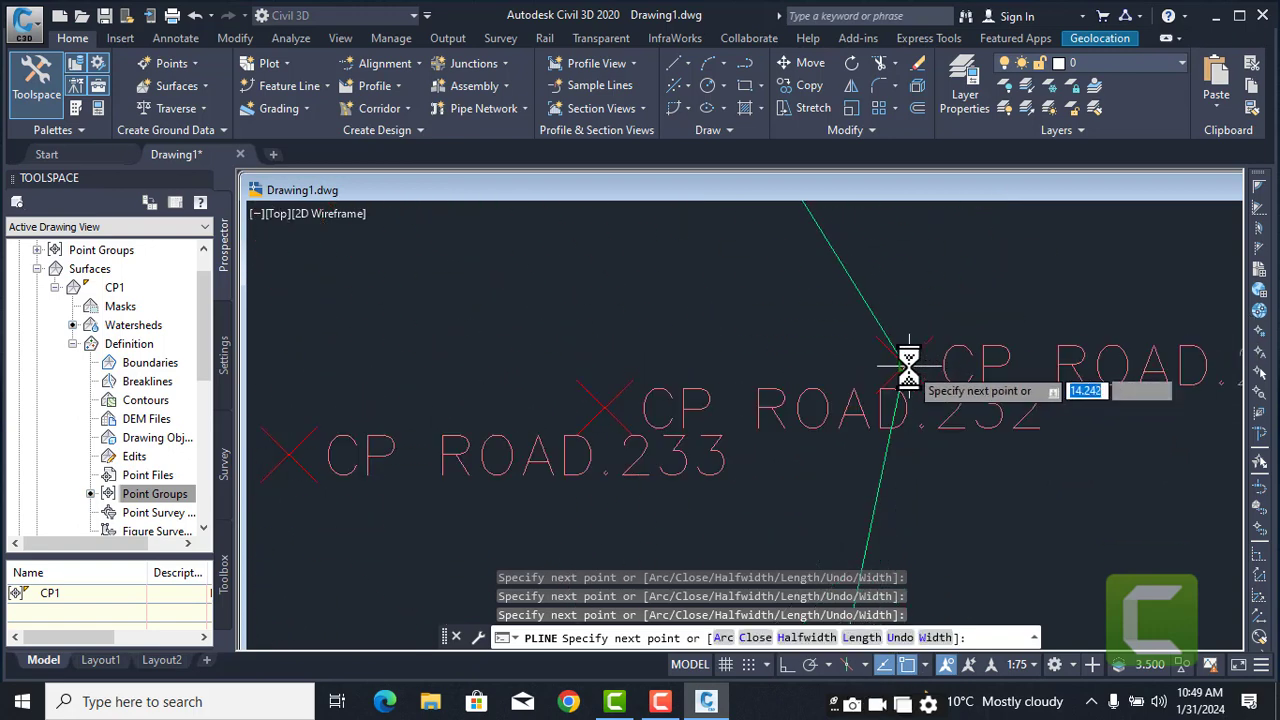
left_click(906, 362)
middle_click_drag(897, 355, 872, 695)
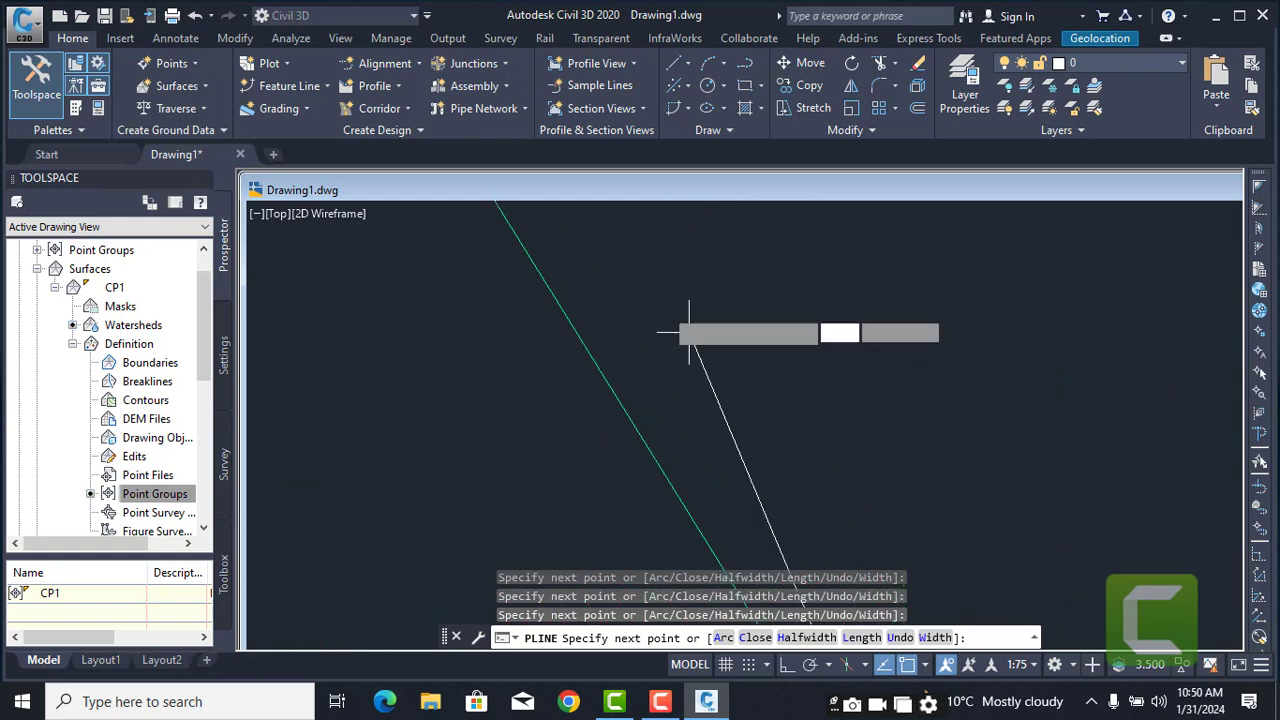
scroll(594, 244, "down", 12)
scroll(594, 244, "up", 10)
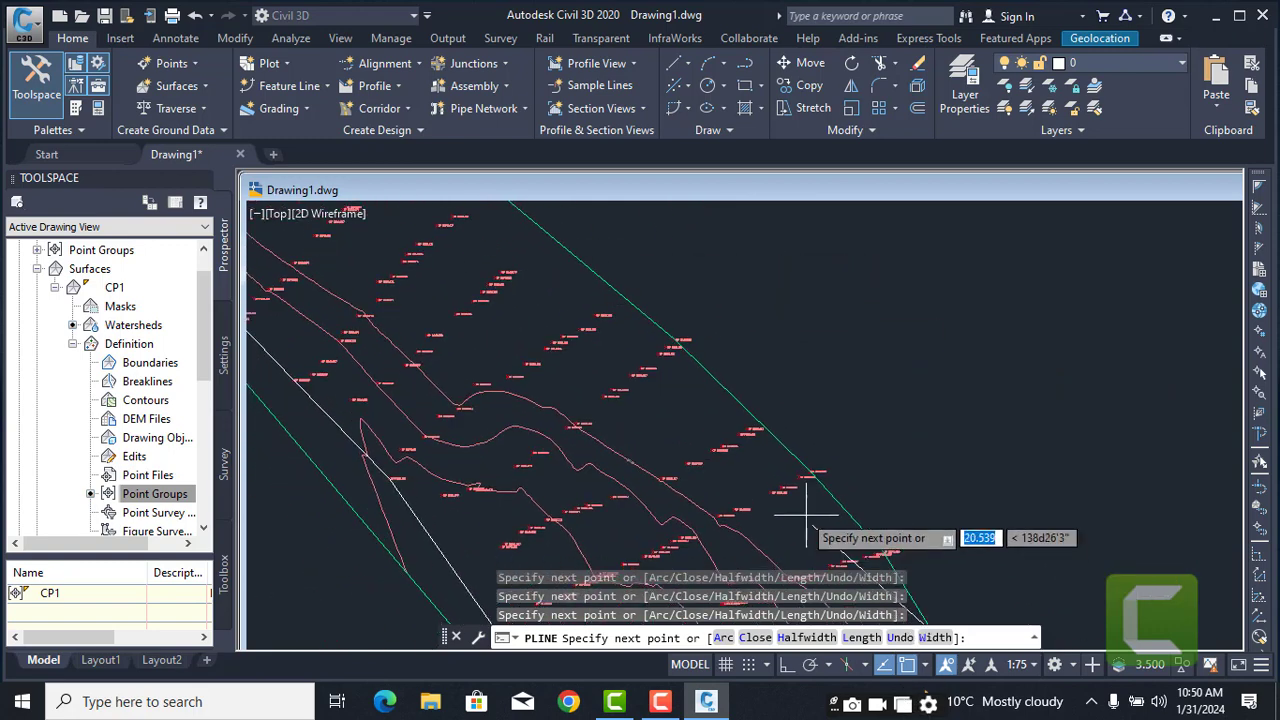
scroll(895, 535, "up", 8)
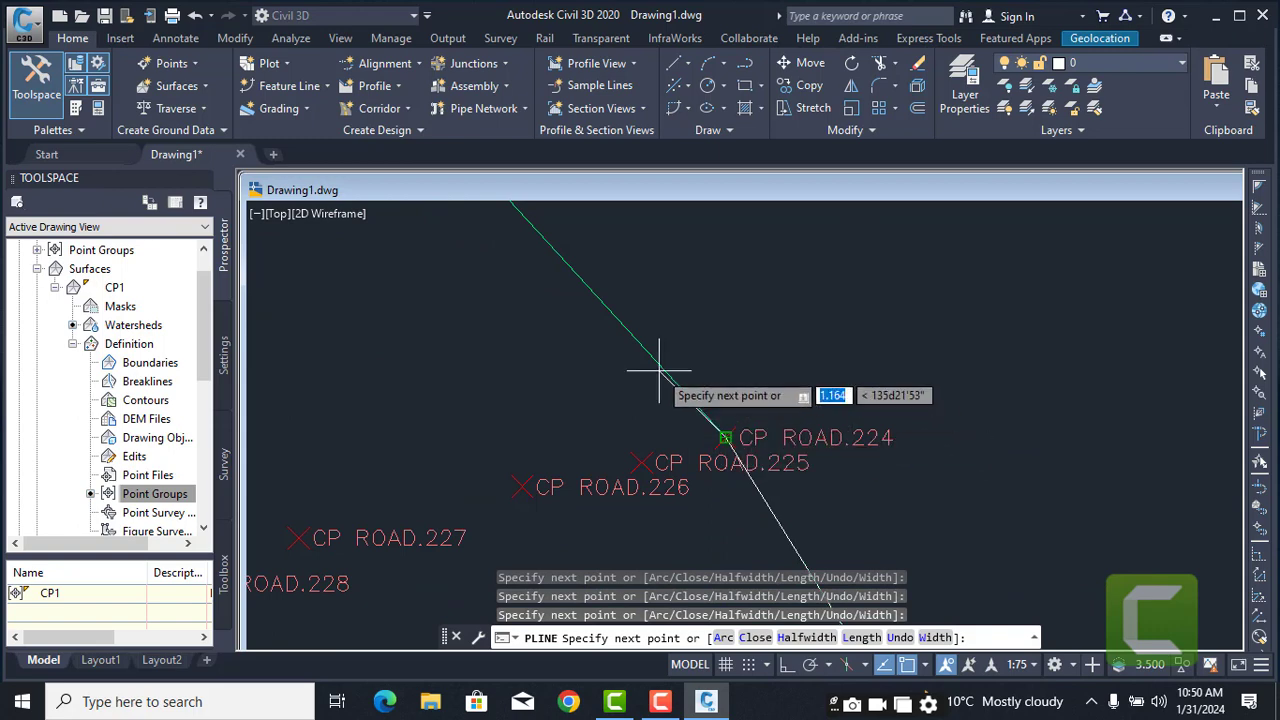
- Extend the polyline northwest through survey points CP ROAD.218 and CP ROAD.212
scroll(657, 371, "up", 5)
scroll(494, 284, "down", 4)
middle_click_drag(496, 286, 770, 540)
left_click(724, 409)
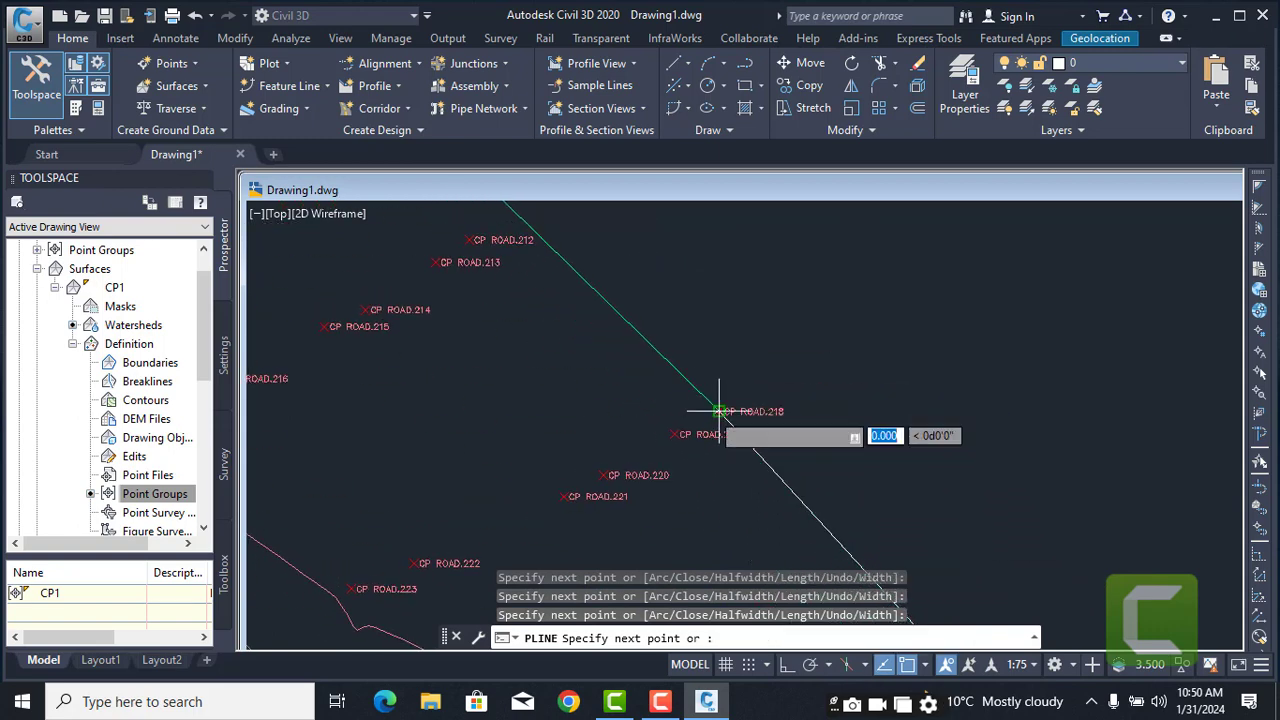
mouse_move(598, 338)
middle_mouse_down()
mouse_move(606, 363)
mouse_move(839, 516)
middle_mouse_up()
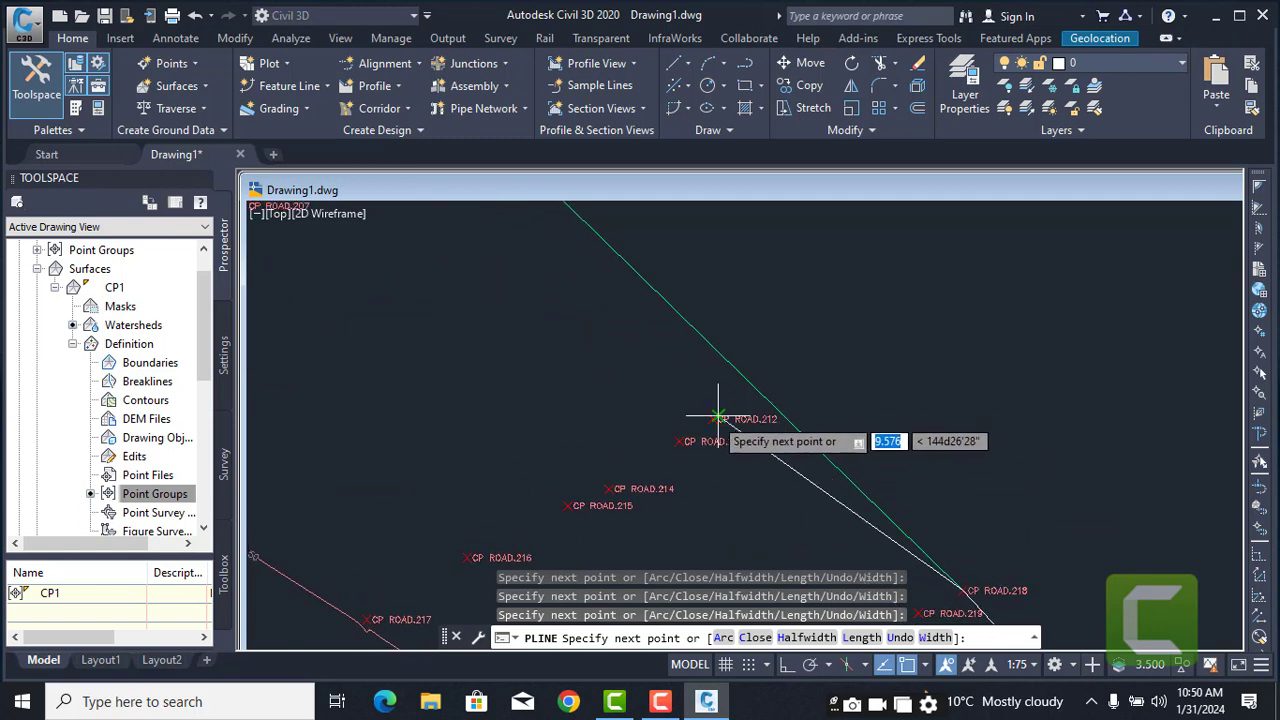
- Add polyline vertices at survey points CP ROAD.203 and CP ROAD.202 along the northeast side
mouse_move(675, 372)
middle_mouse_down()
mouse_move(934, 616)
mouse_move(1115, 718)
middle_mouse_up()
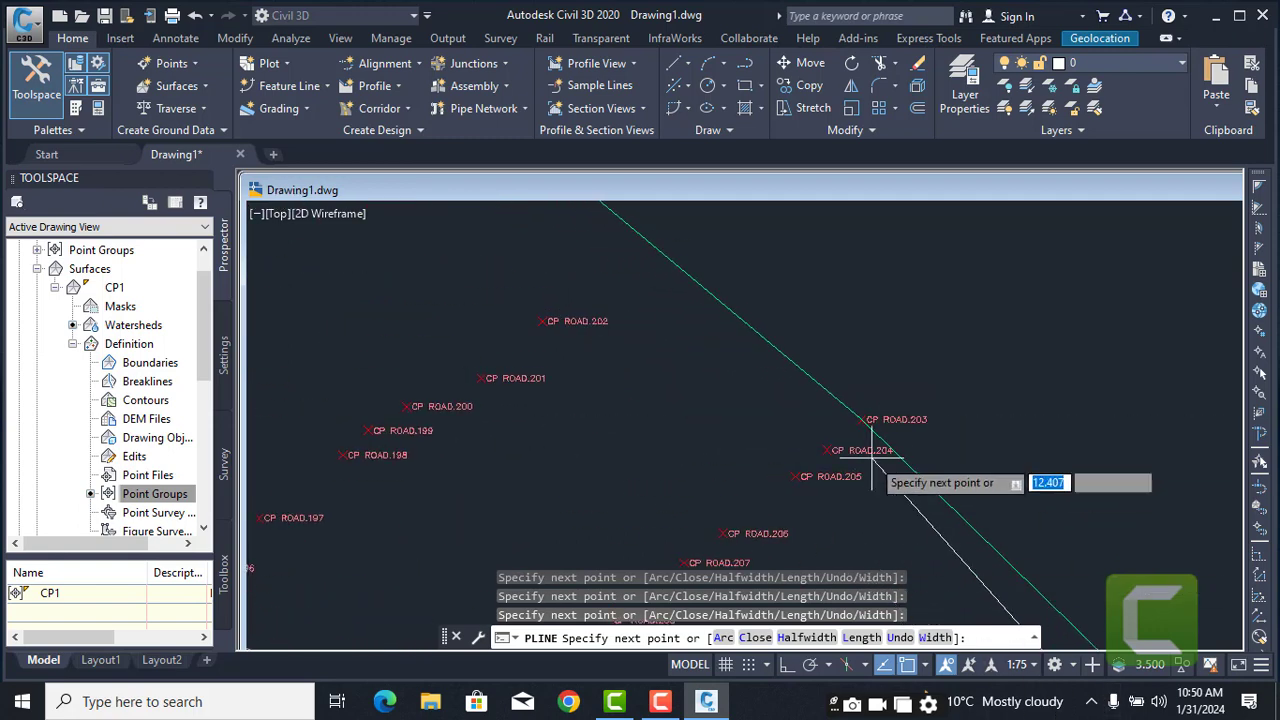
left_click(861, 419)
mouse_move(605, 341)
middle_mouse_down()
mouse_move(854, 591)
mouse_move(809, 474)
middle_mouse_up()
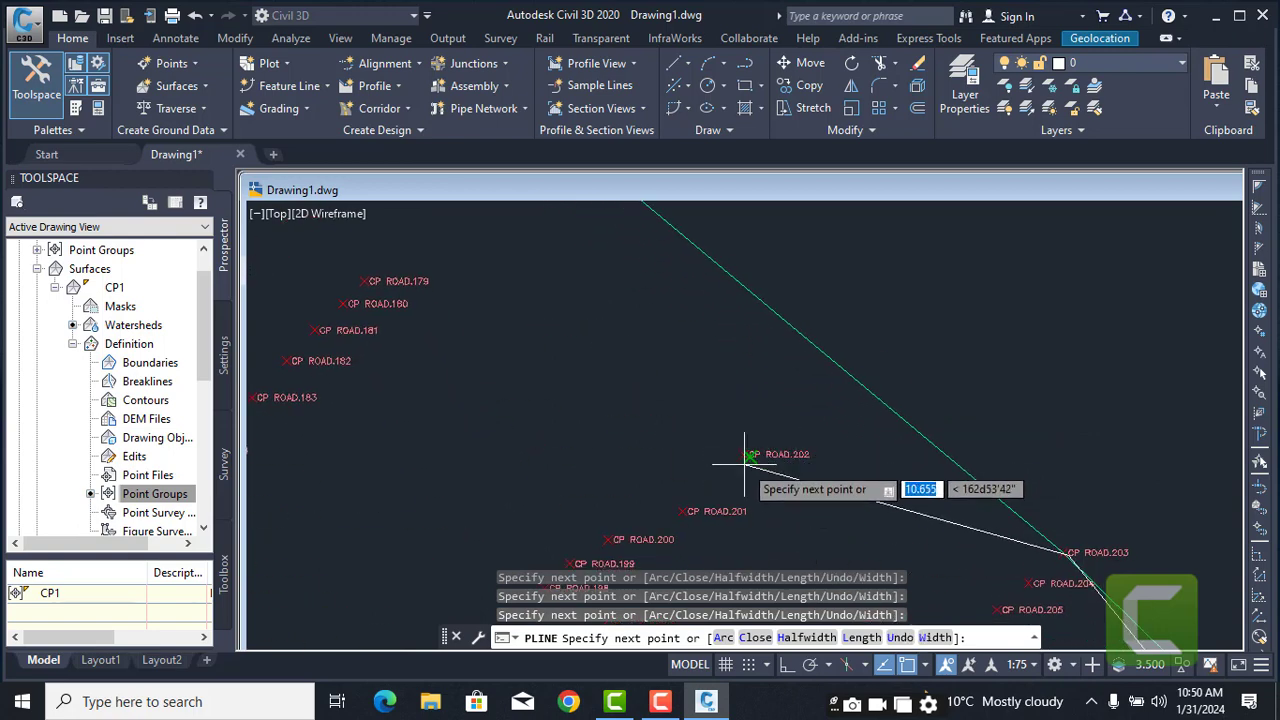
left_click(743, 456)
middle_click_drag(586, 366, 831, 491)
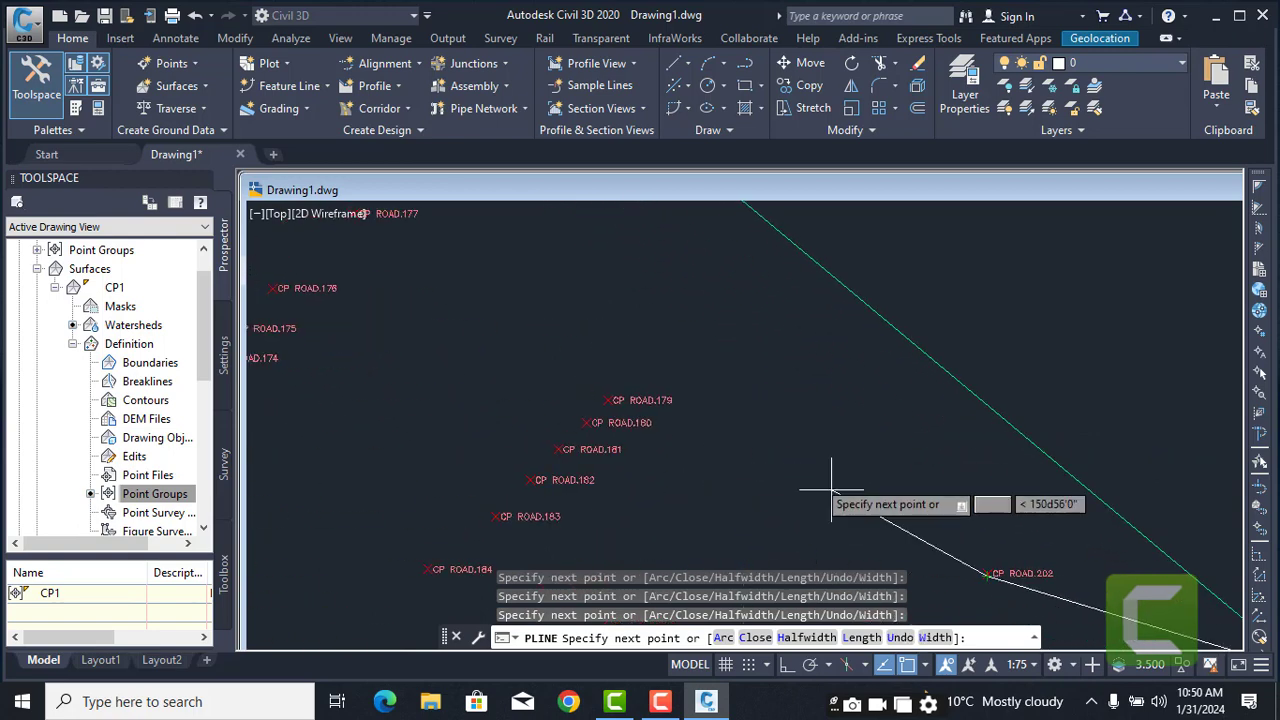
- Extend the polyline northwest through survey points CP ROAD.179, CP ROAD.178 and CP ROAD.155
left_click(607, 400)
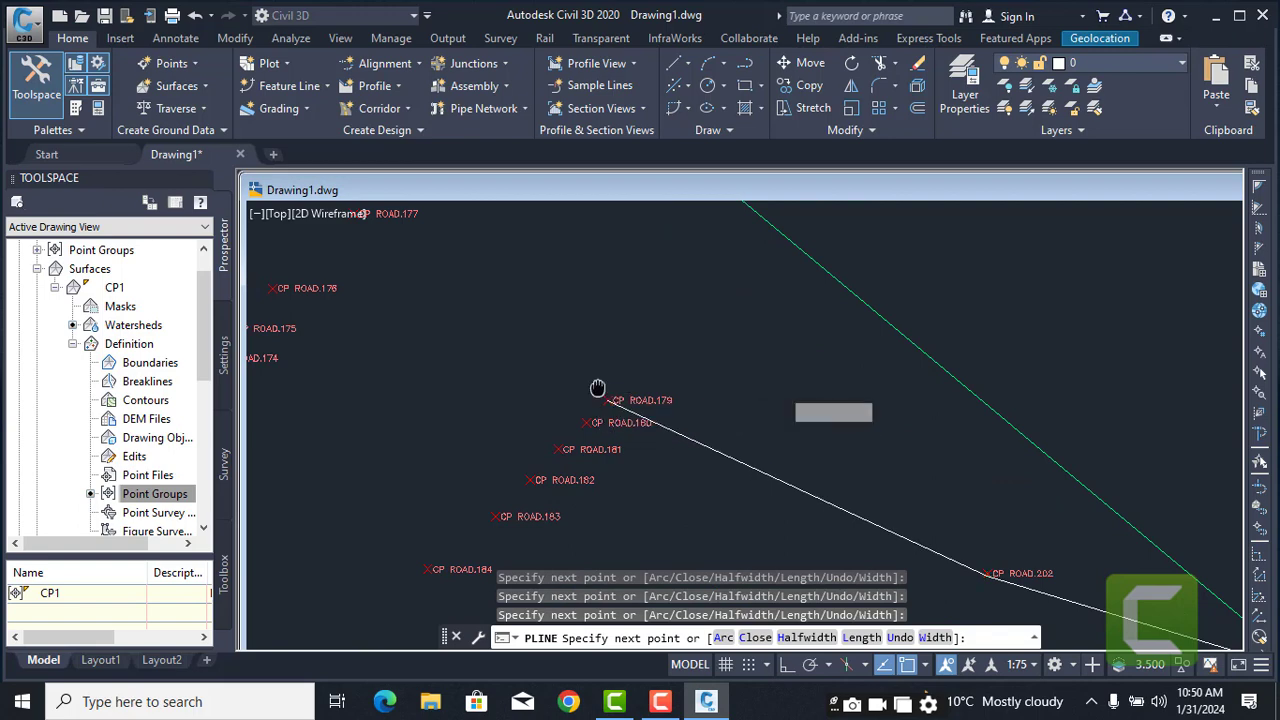
middle_click_drag(594, 391, 943, 531)
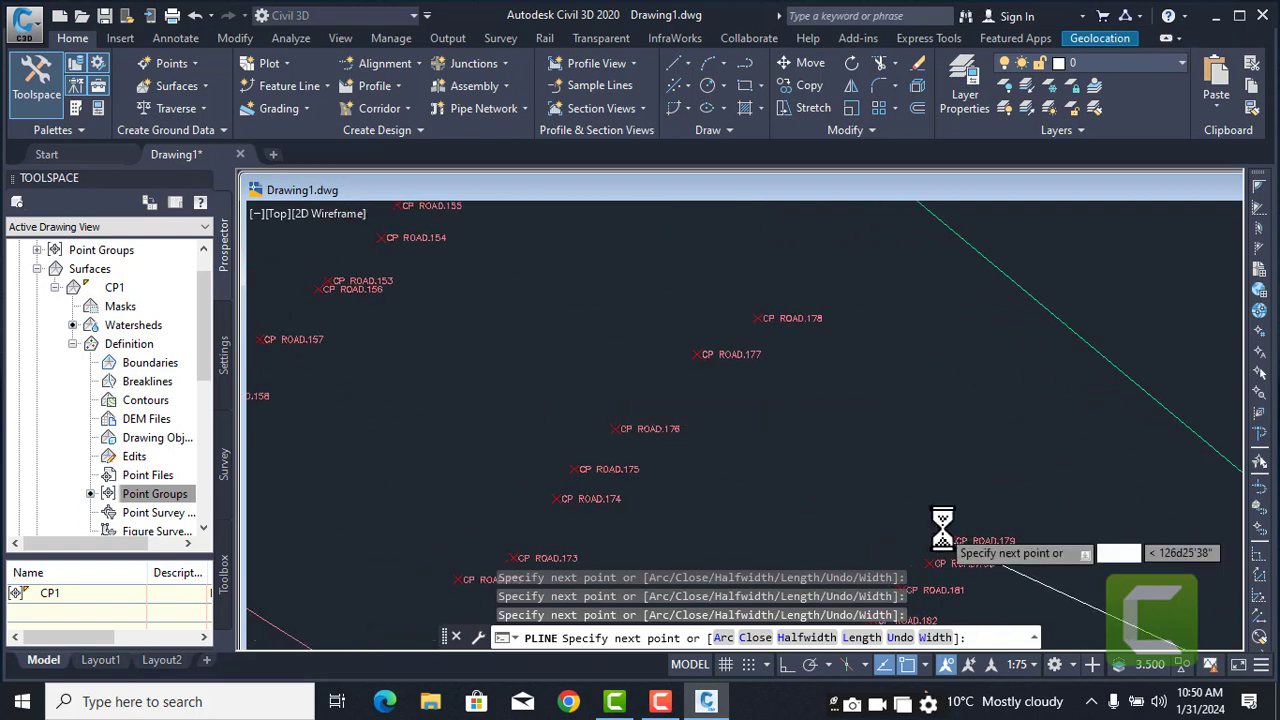
left_click(759, 318)
middle_click_drag(760, 318, 1048, 545)
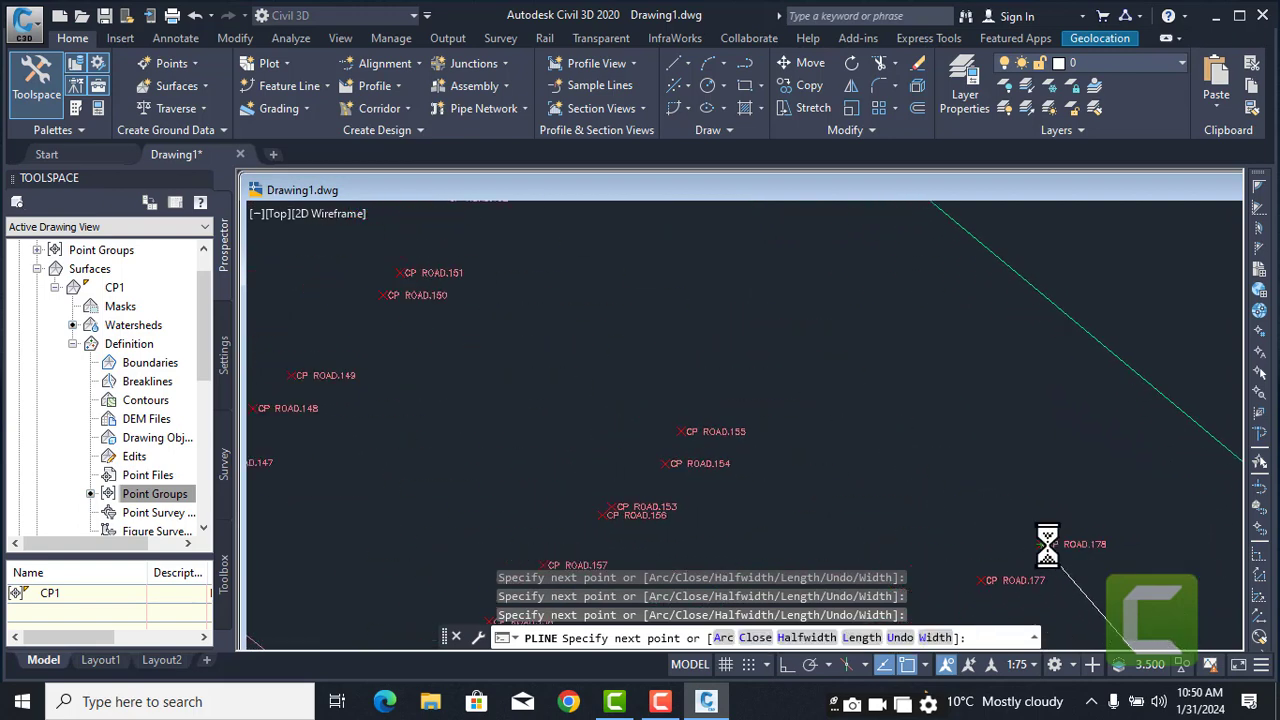
left_click(688, 432)
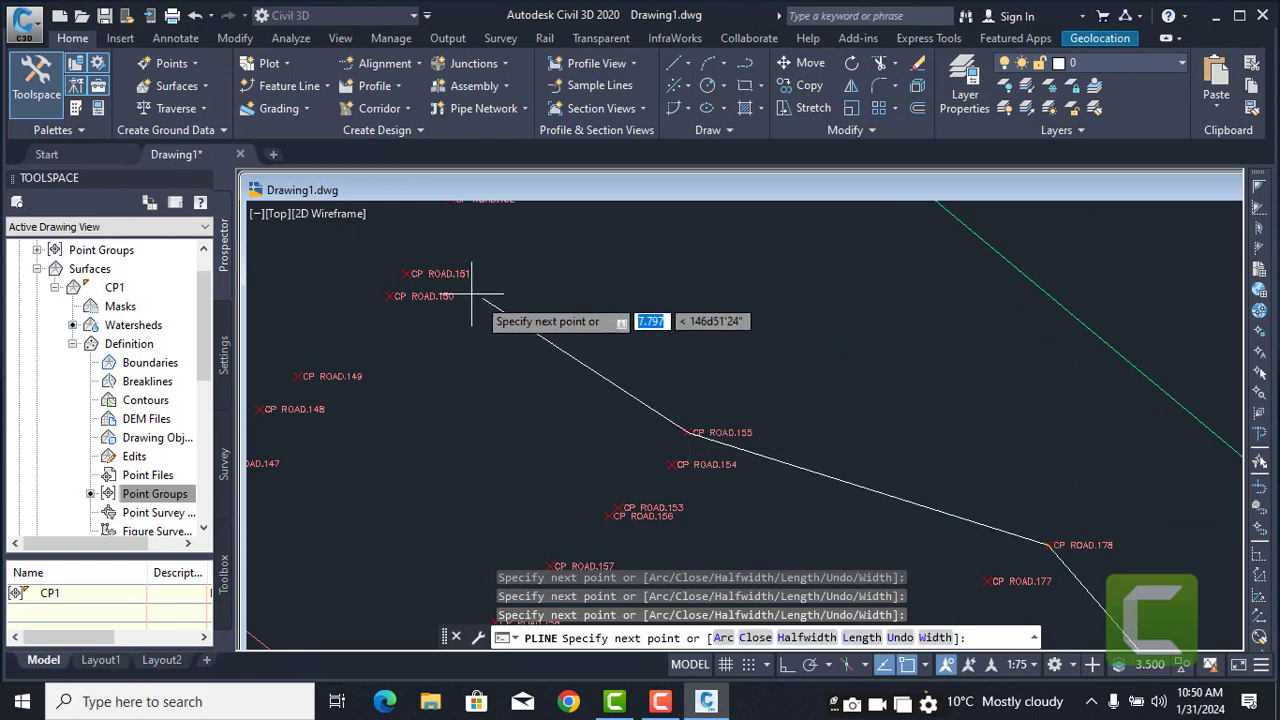
- Add polyline vertices at survey points CP ROAD.151, CP ROAD.152 and CP ROAD.128
left_click(411, 272)
middle_click_drag(420, 294, 677, 518)
left_click(711, 424)
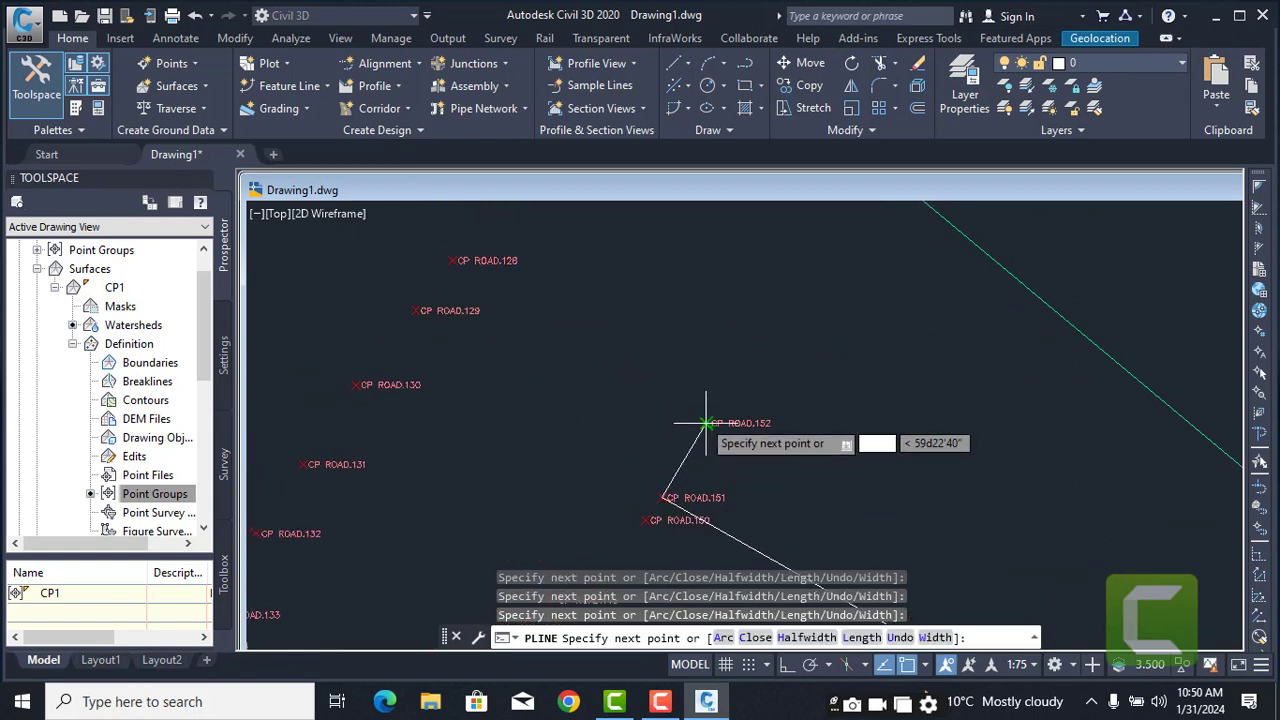
left_click(453, 260)
- Continue the polyline through survey points CP ROAD.125, CP ROAD.126, CP ROAD.127 and CP ROAD.99
mouse_move(513, 300)
middle_mouse_down()
mouse_move(646, 423)
mouse_move(860, 554)
middle_mouse_up()
middle_click_drag(709, 366, 757, 538)
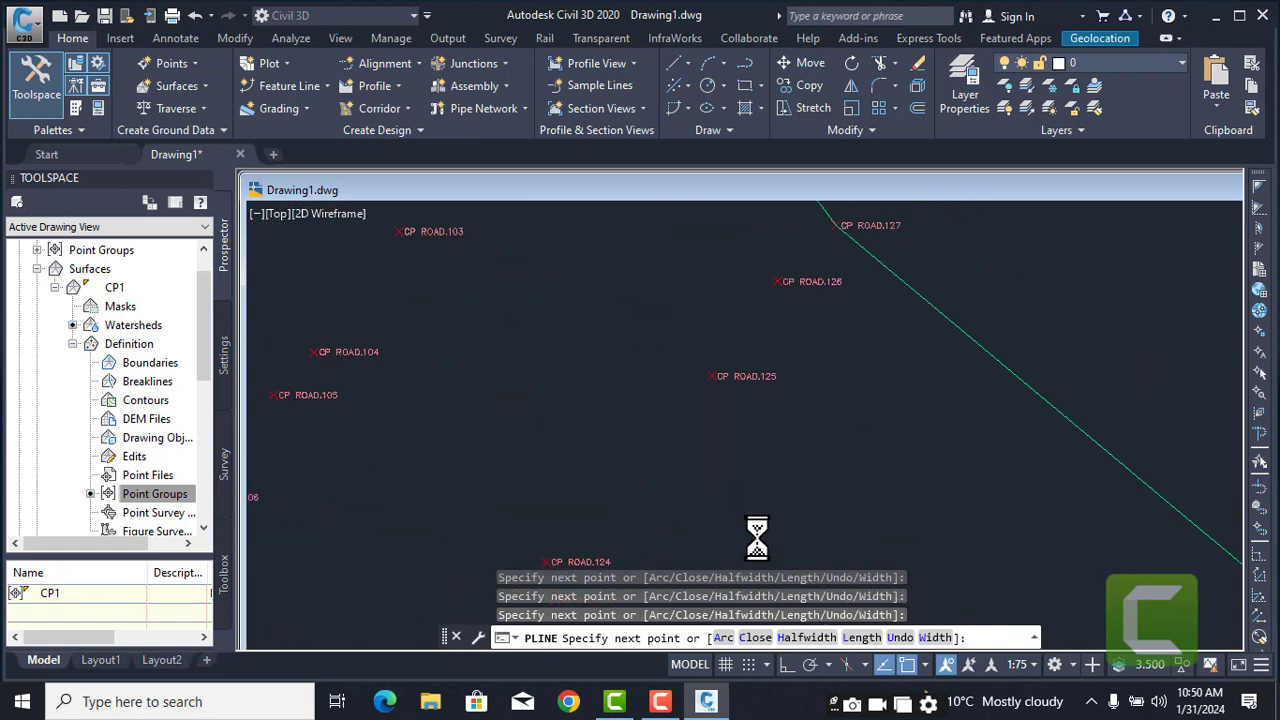
left_click(711, 376)
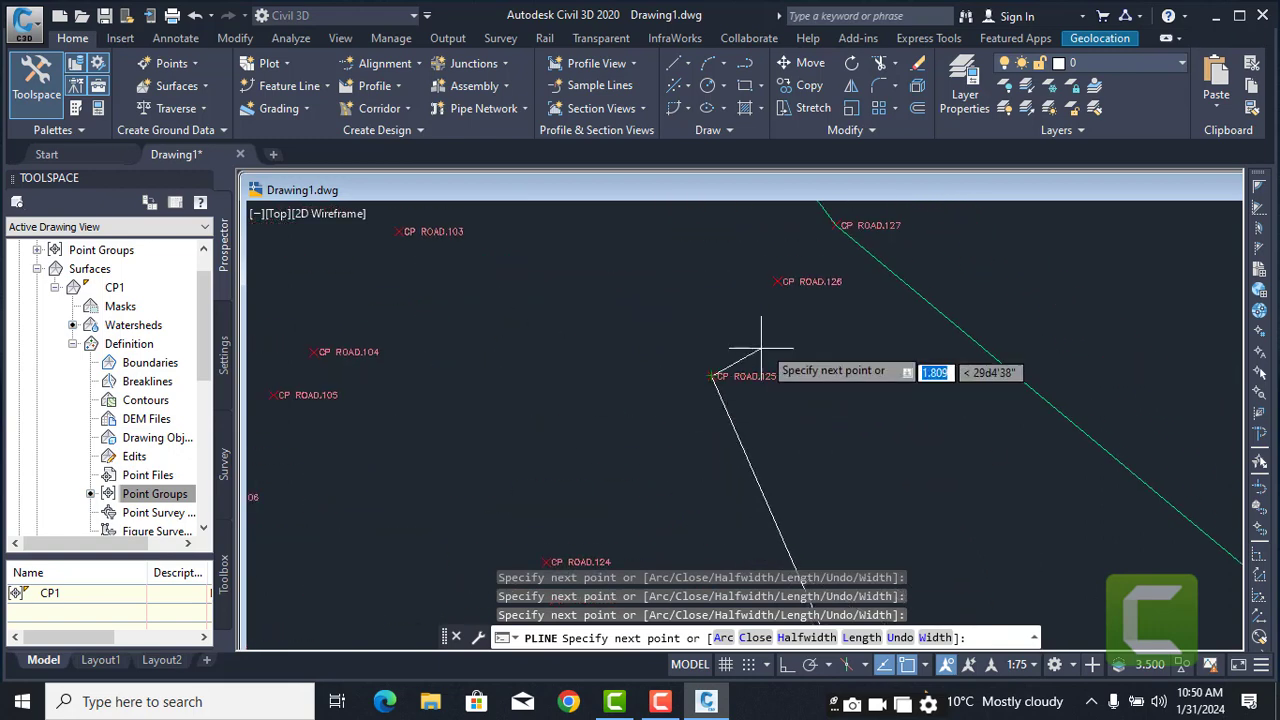
left_click(781, 282)
left_click(836, 225)
middle_click_drag(845, 271, 994, 545)
left_click(767, 330)
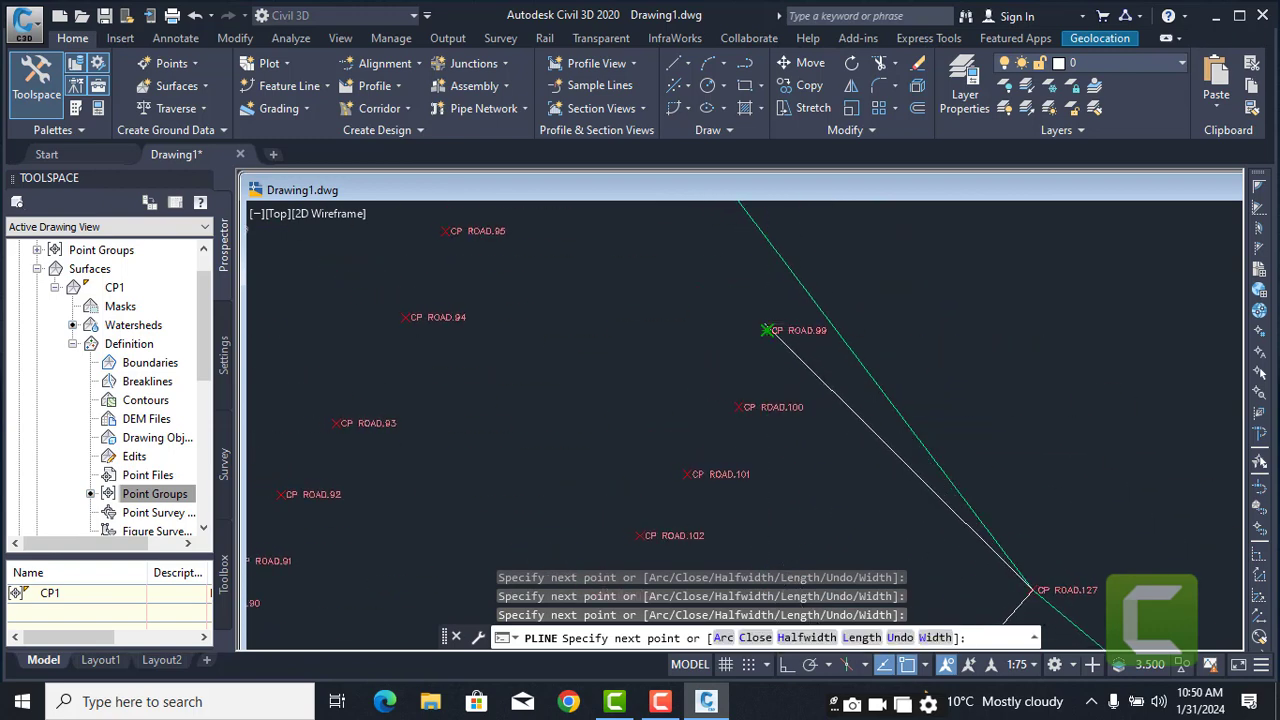
- Extend the polyline along the northern edge through survey points CP ROAD.98, CP ROAD.64, CP ROAD.63 and CP ROAD.29
middle_click_drag(760, 320, 940, 700)
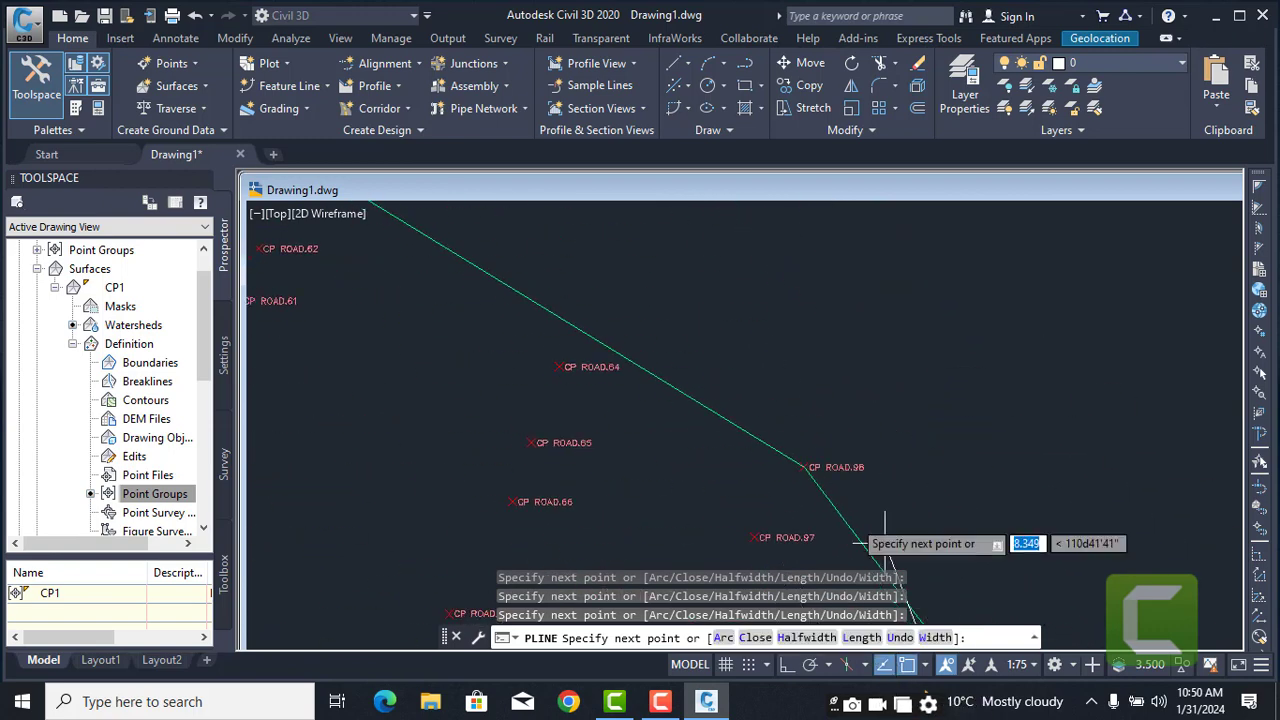
left_click(806, 467)
left_click(561, 367)
scroll(561, 367, "down", 2)
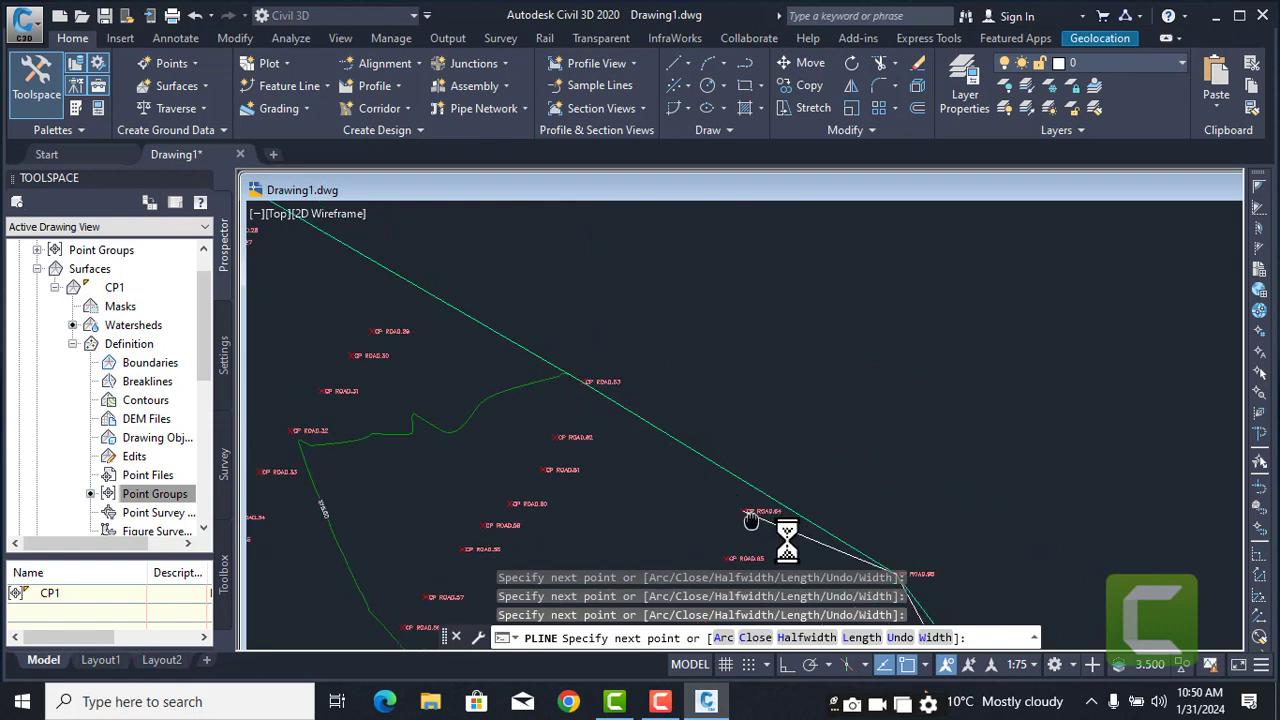
left_click(680, 418)
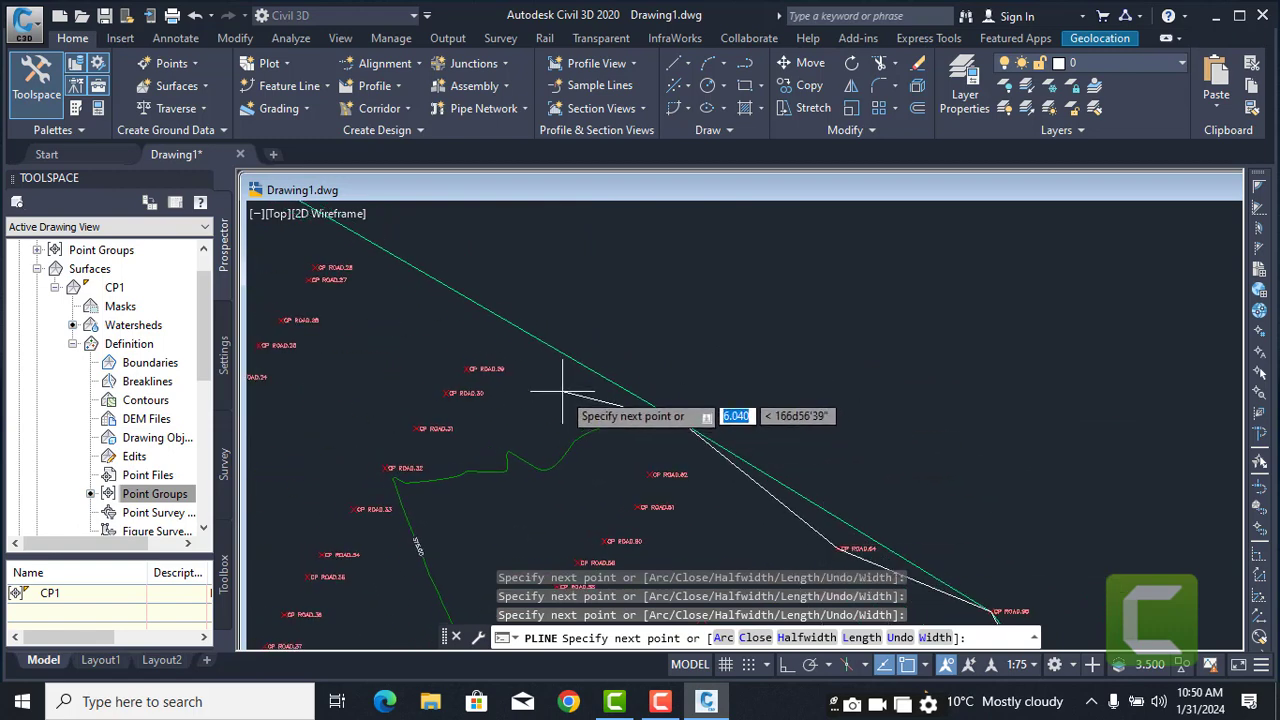
left_click(465, 370)
- Add a vertex at CP ROAD.28, finish the polyline at CP ROAD.6 on its existing endpoint, and end the command
middle_click_drag(465, 370, 835, 615)
left_click(686, 512)
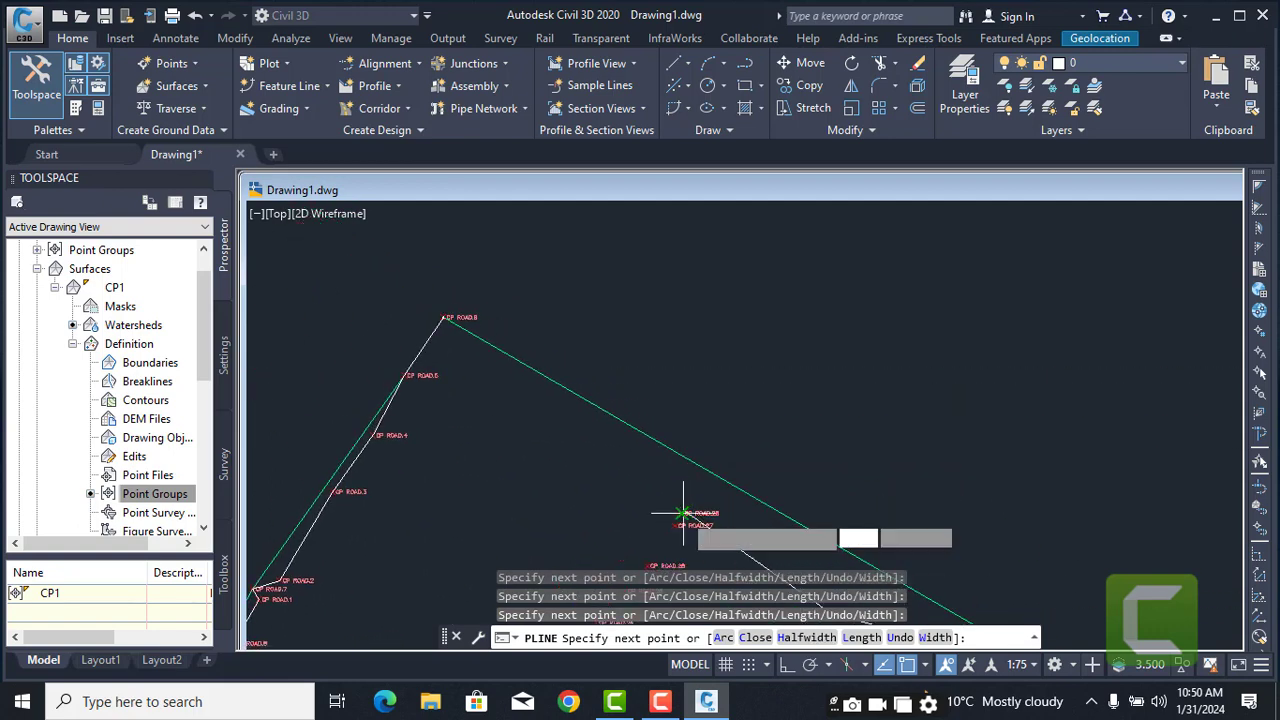
scroll(453, 320, "up", 3)
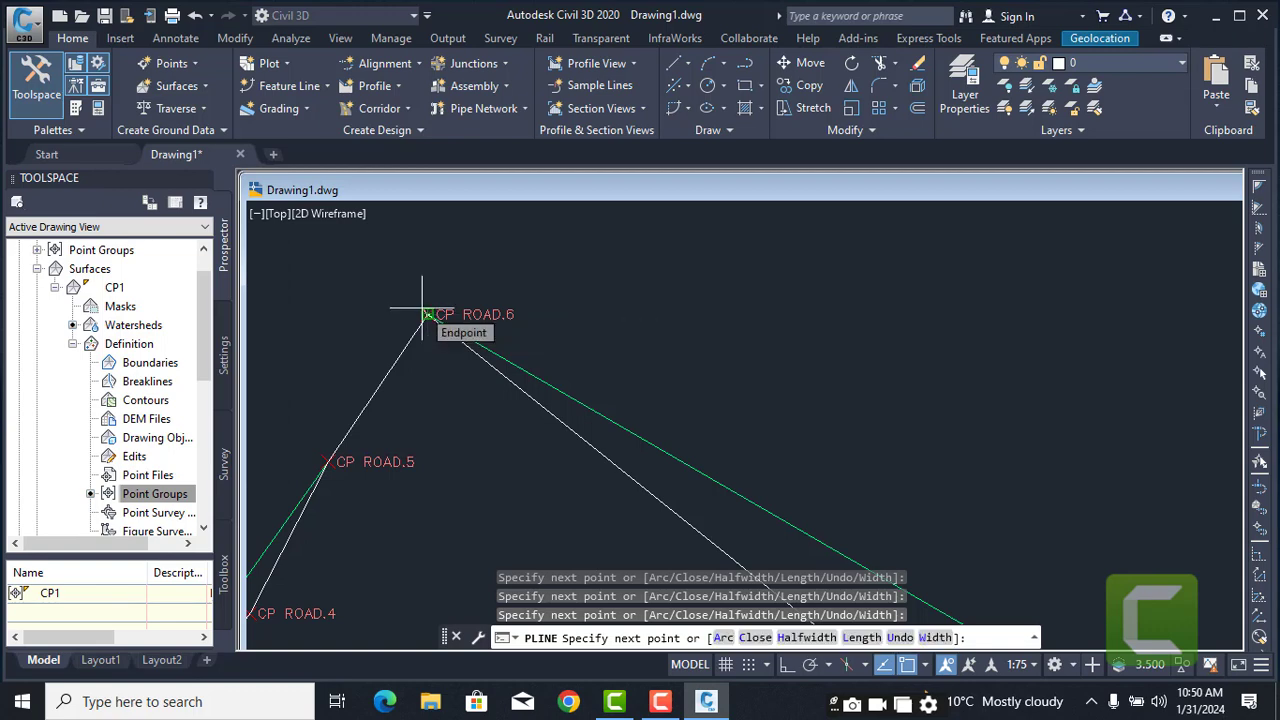
left_click(421, 311)
key("Return")
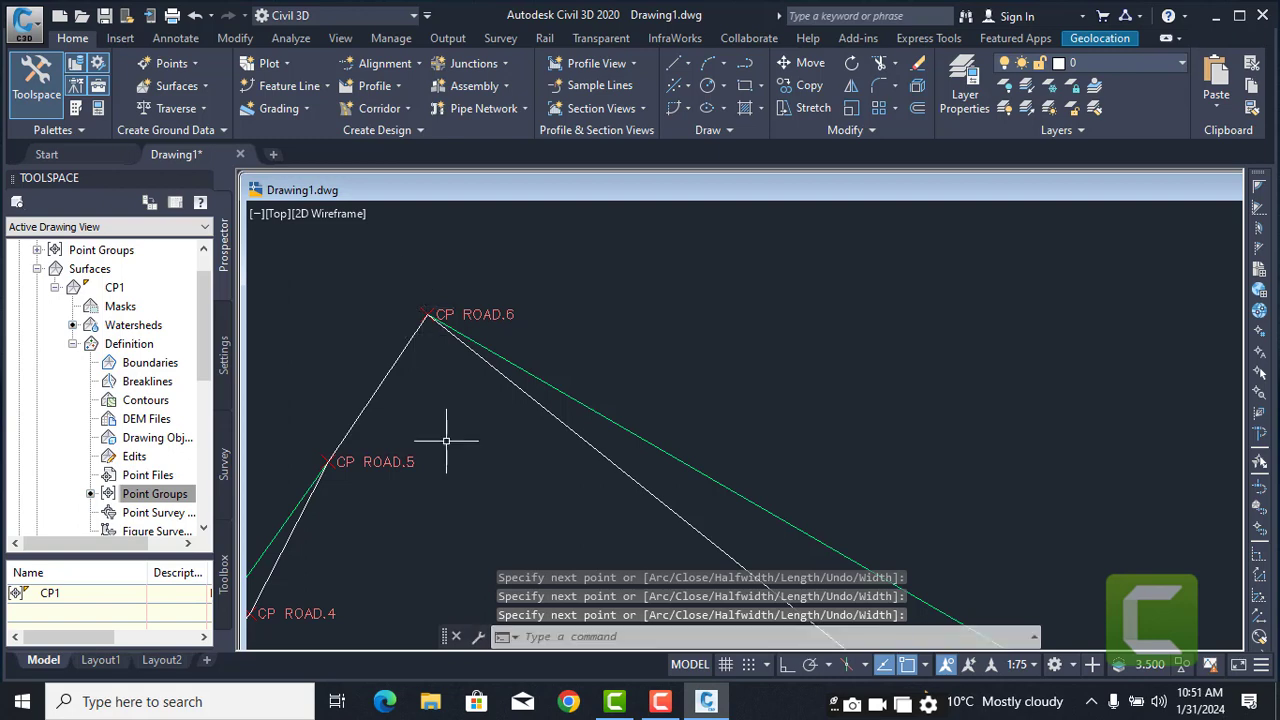
- Add an Outer boundary named BOU with non-destructive breakline to the CP1 surface, using the traced polyline
scroll(419, 393, "down", 5)
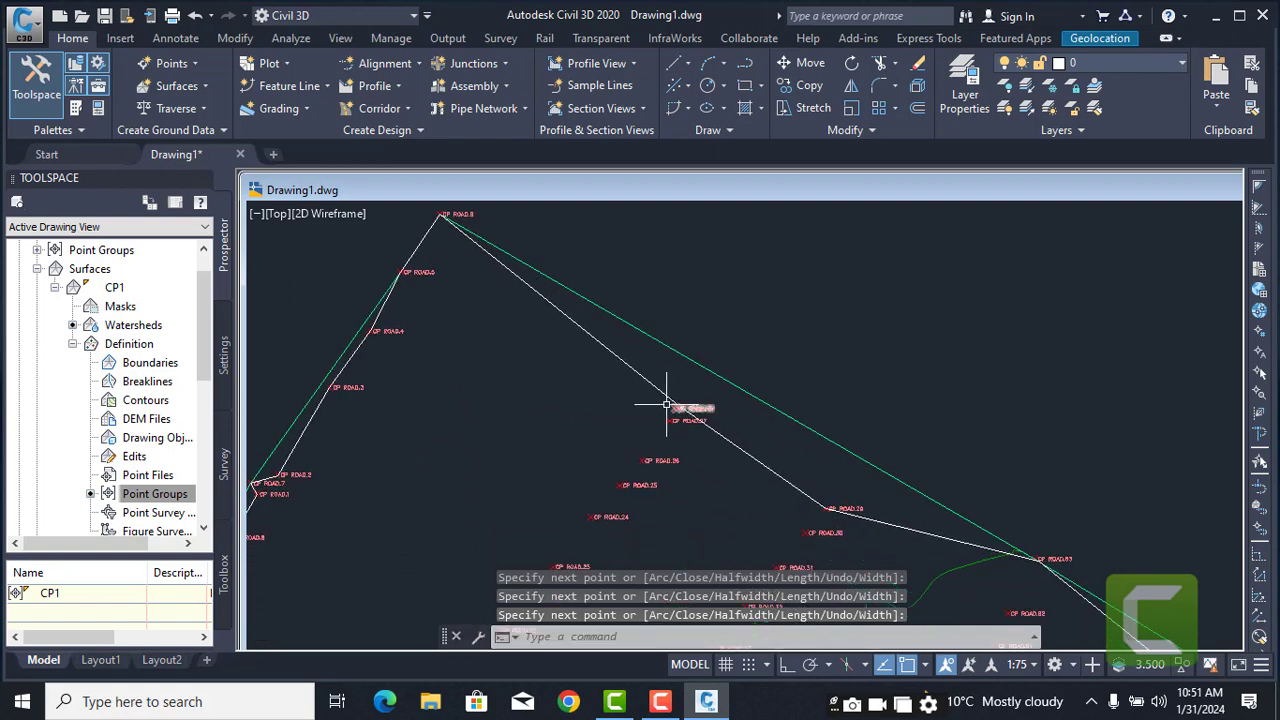
mouse_move(818, 480)
middle_mouse_down()
mouse_move(840, 463)
mouse_move(840, 397)
middle_mouse_up()
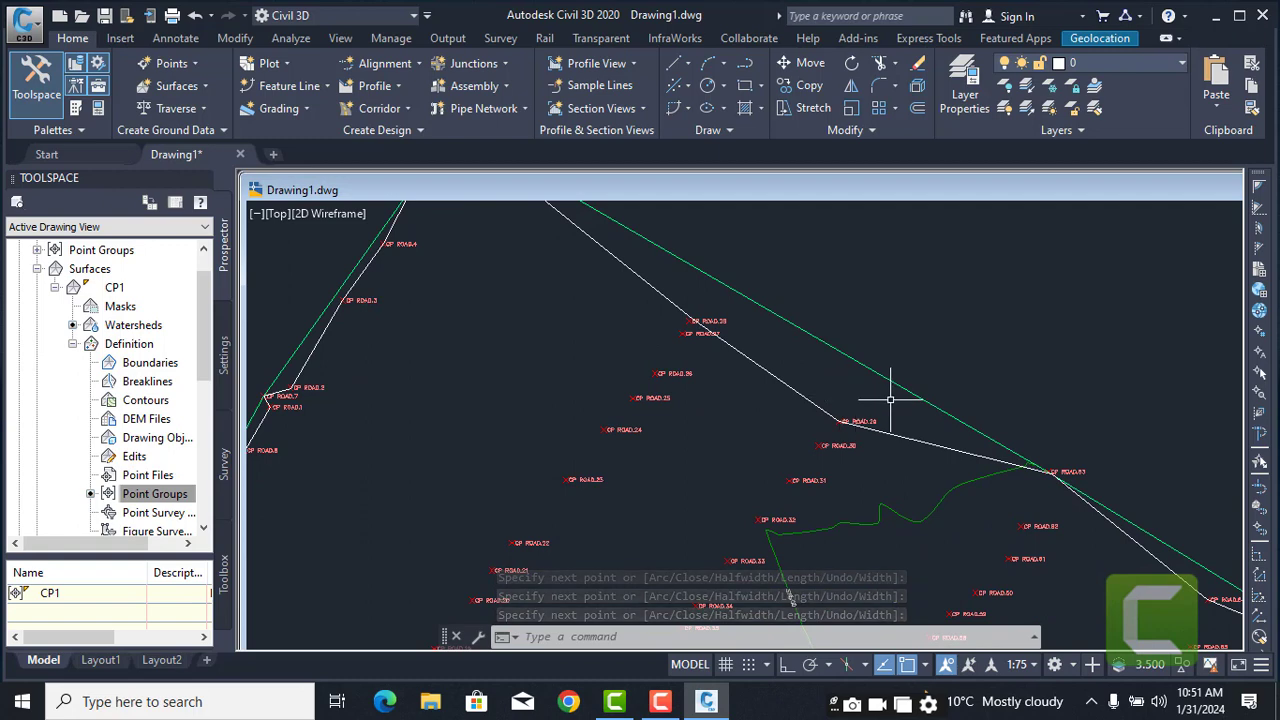
scroll(890, 399, "down", 2)
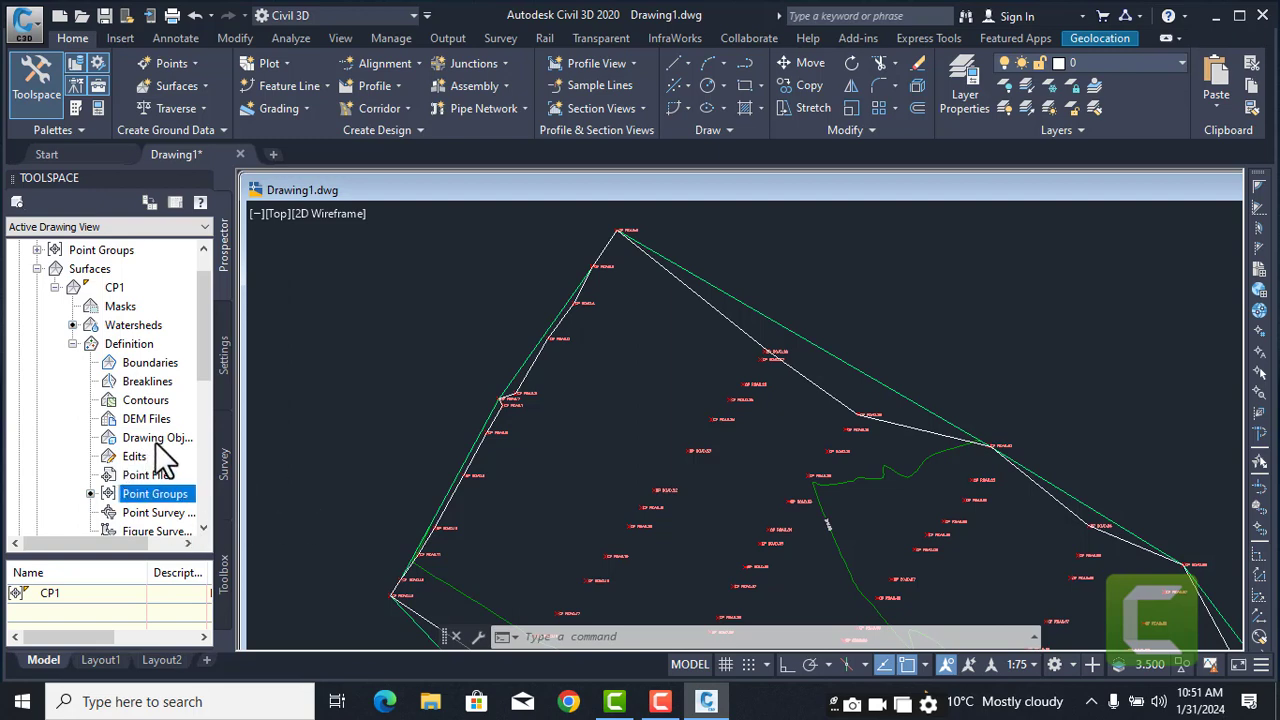
right_click(137, 362)
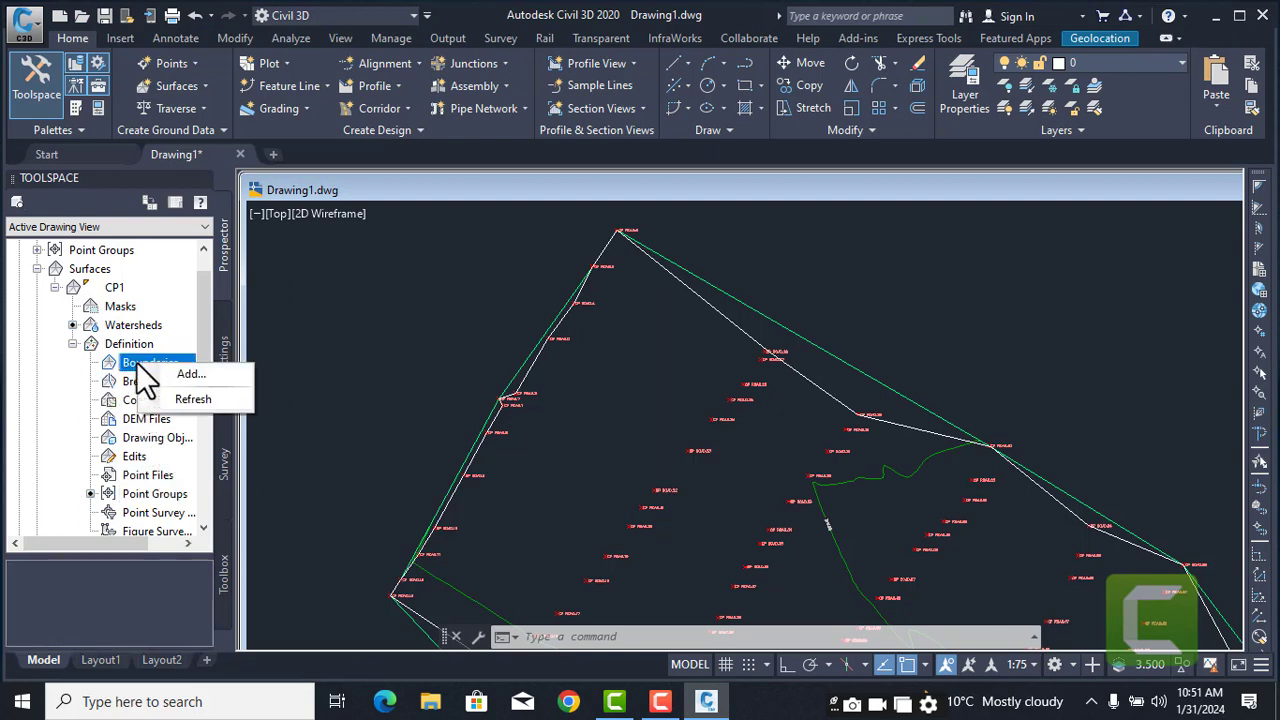
left_click(188, 375)
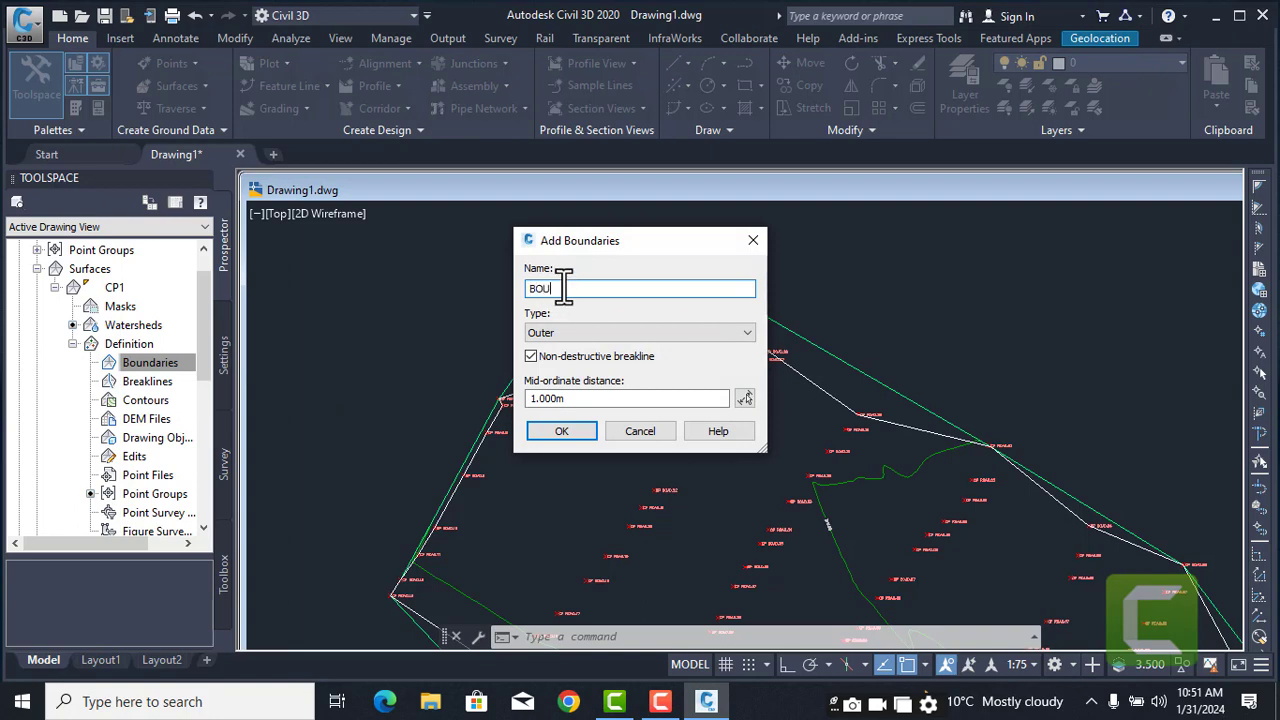
left_click(745, 332)
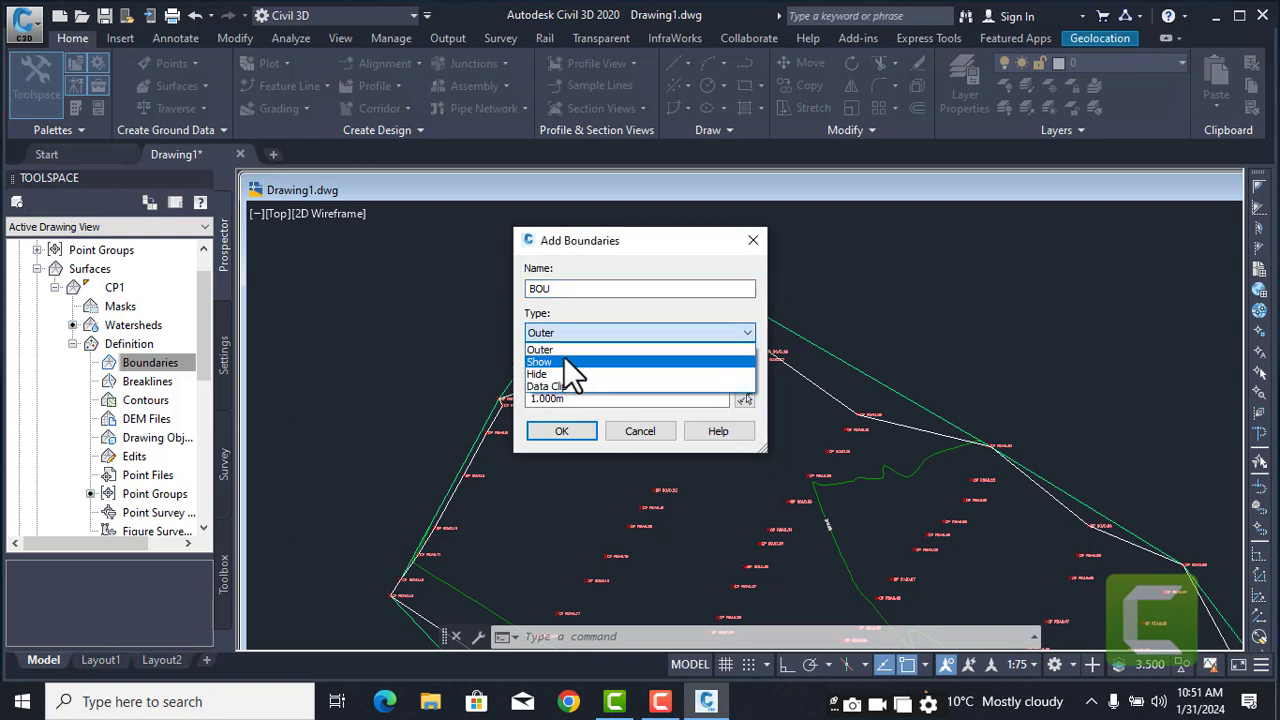
left_click(686, 350)
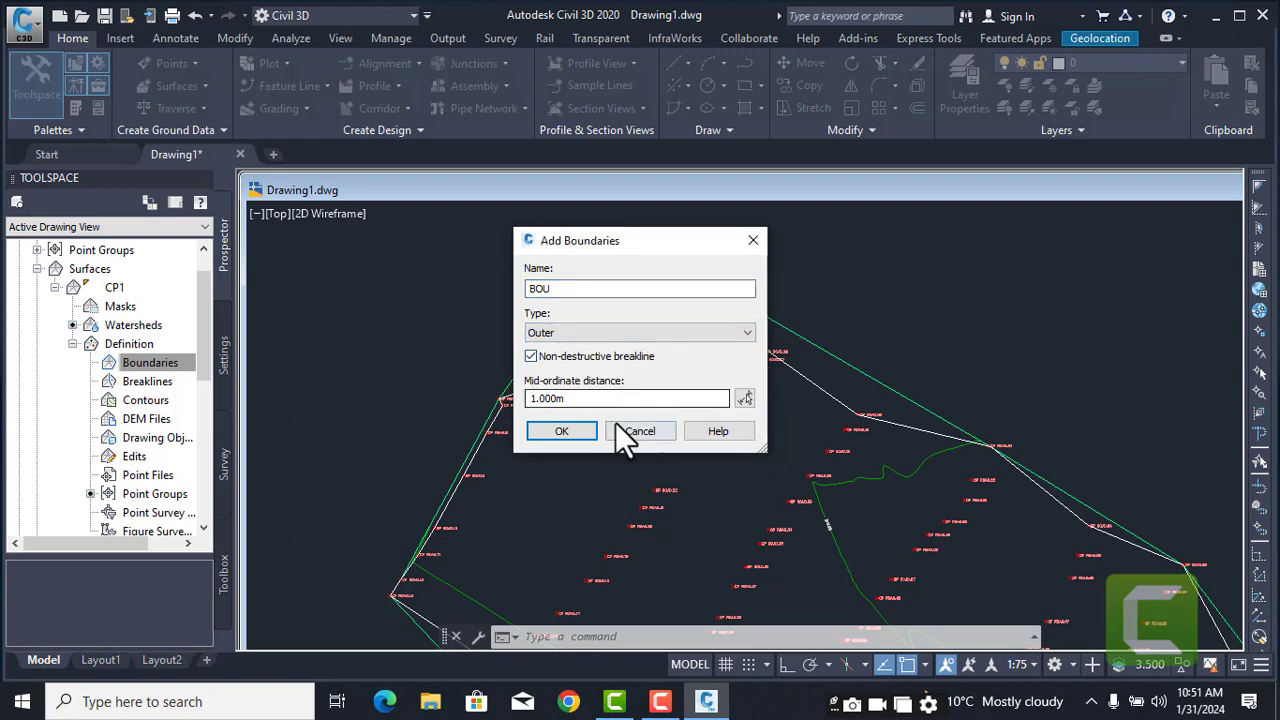
left_click(566, 431)
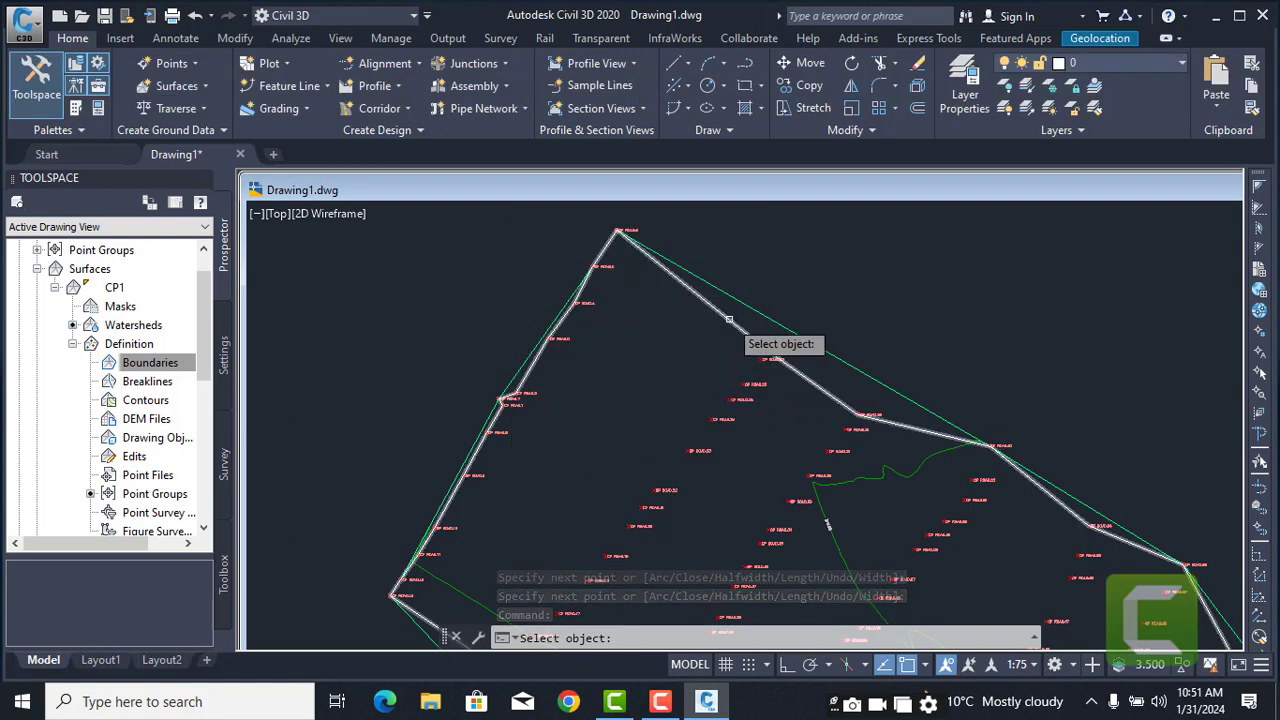
scroll(729, 321, "up", 4)
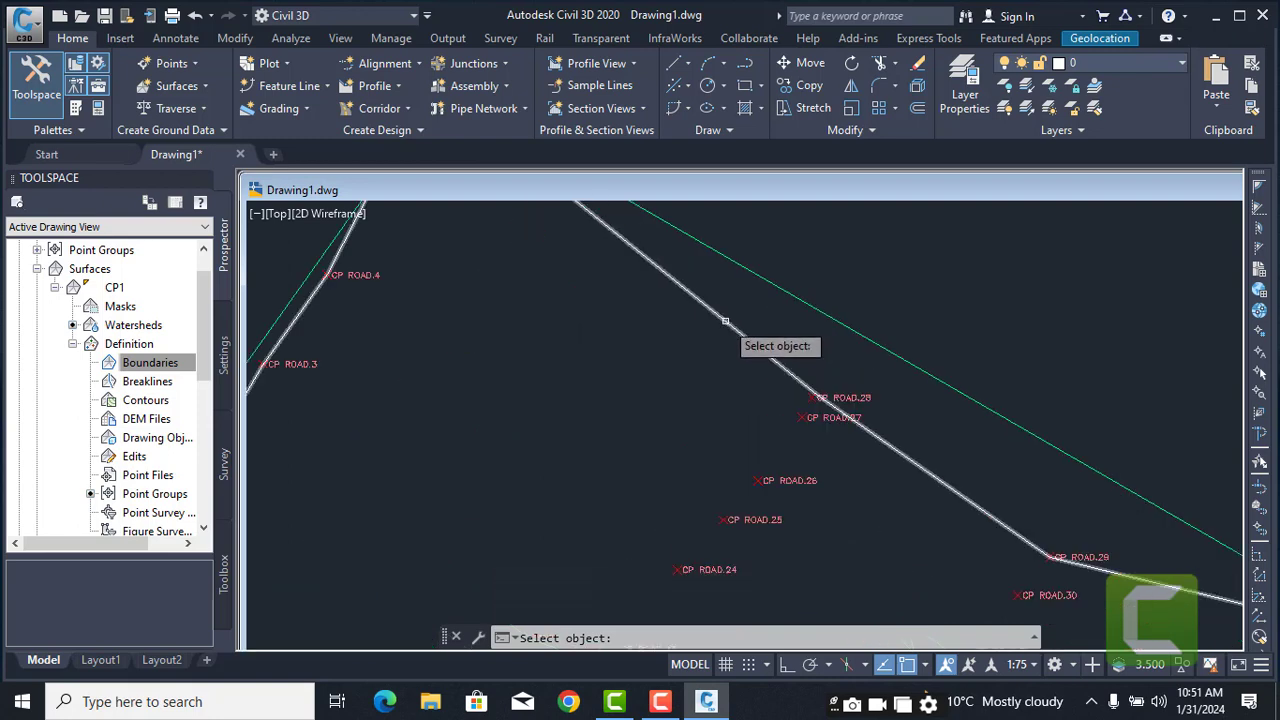
left_click(722, 321)
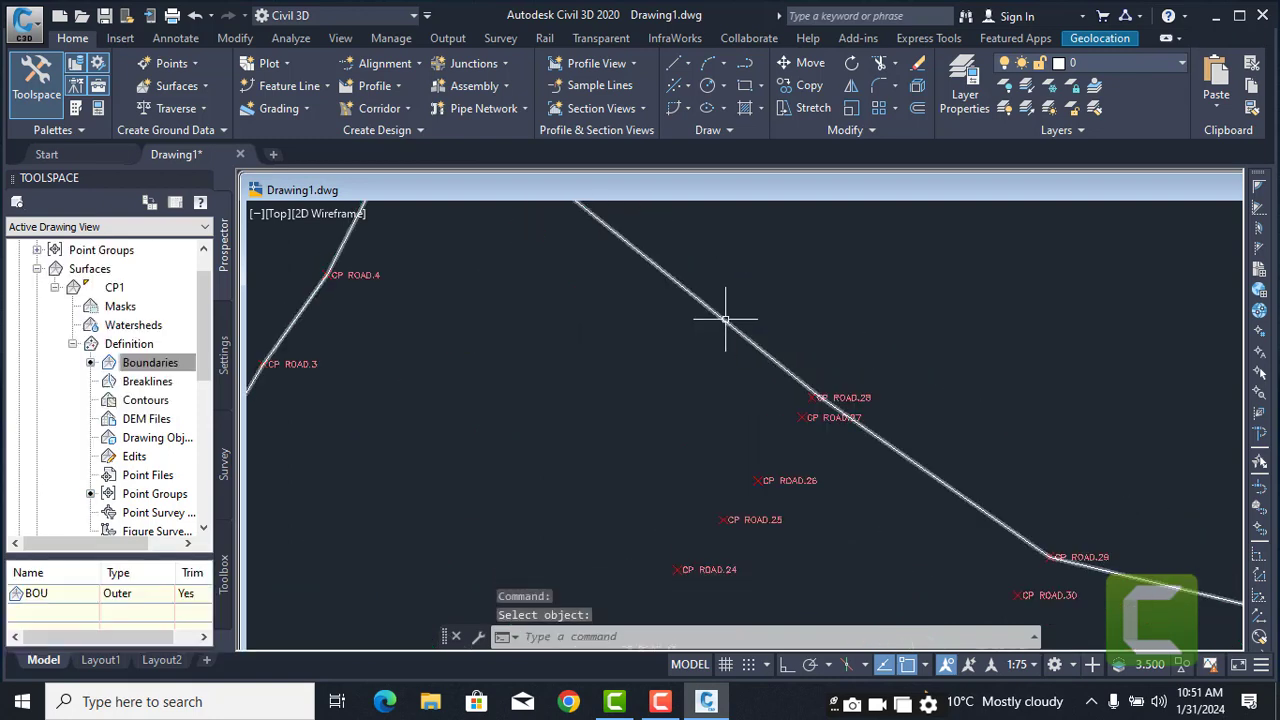
- Examine the CP1 surface from end to end, checking its contours and outline against the new boundary
scroll(725, 328, "down", 3)
scroll(725, 328, "down", 3)
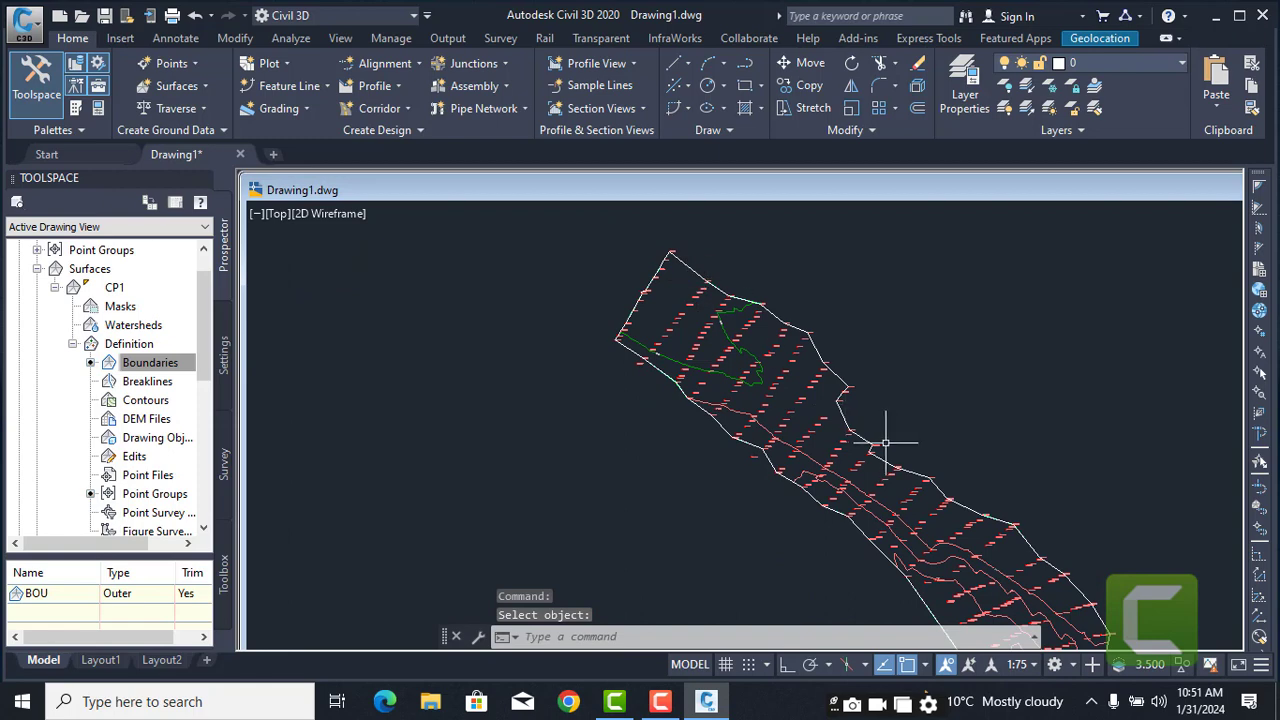
middle_click_drag(885, 441, 777, 321)
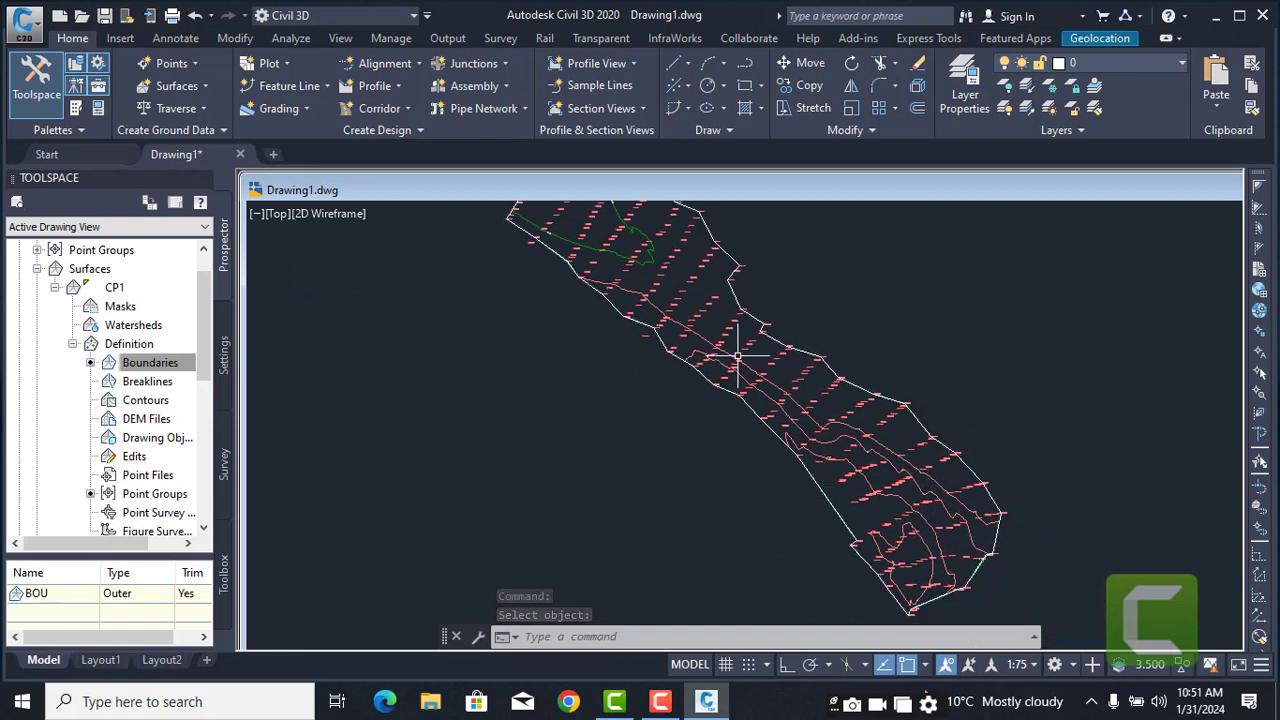
left_click(957, 436)
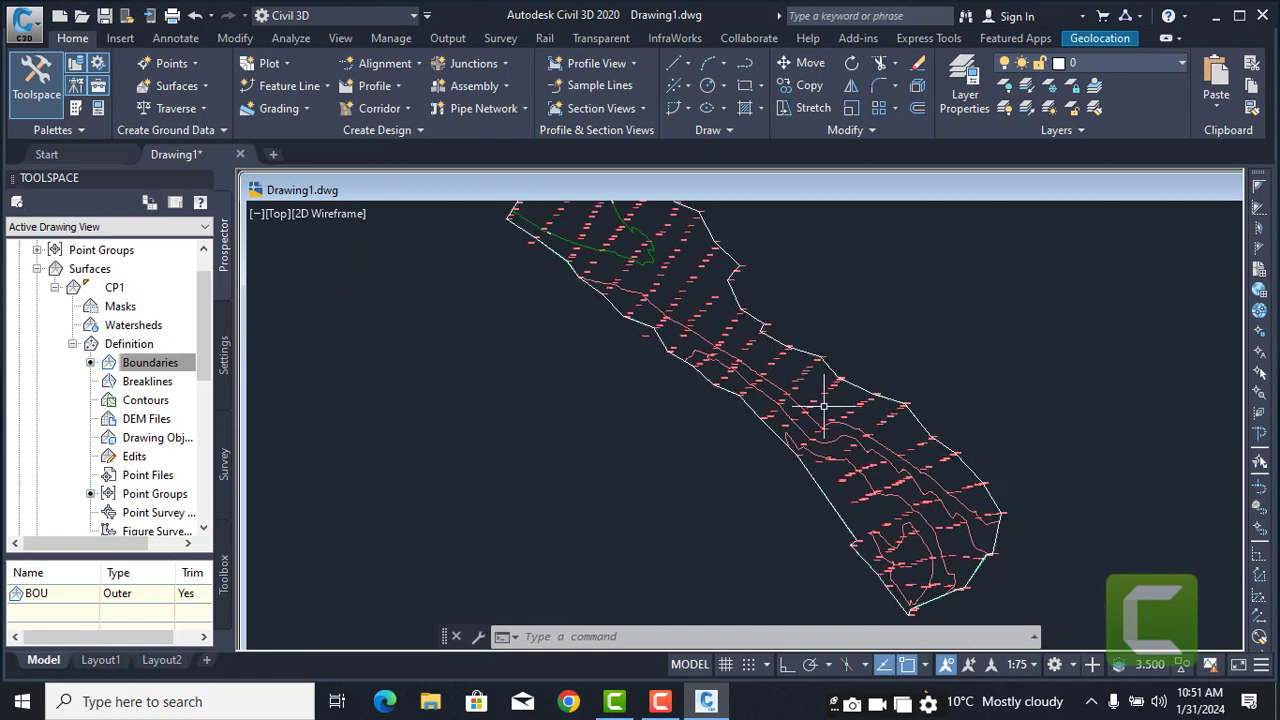
middle_click_drag(824, 405, 982, 604)
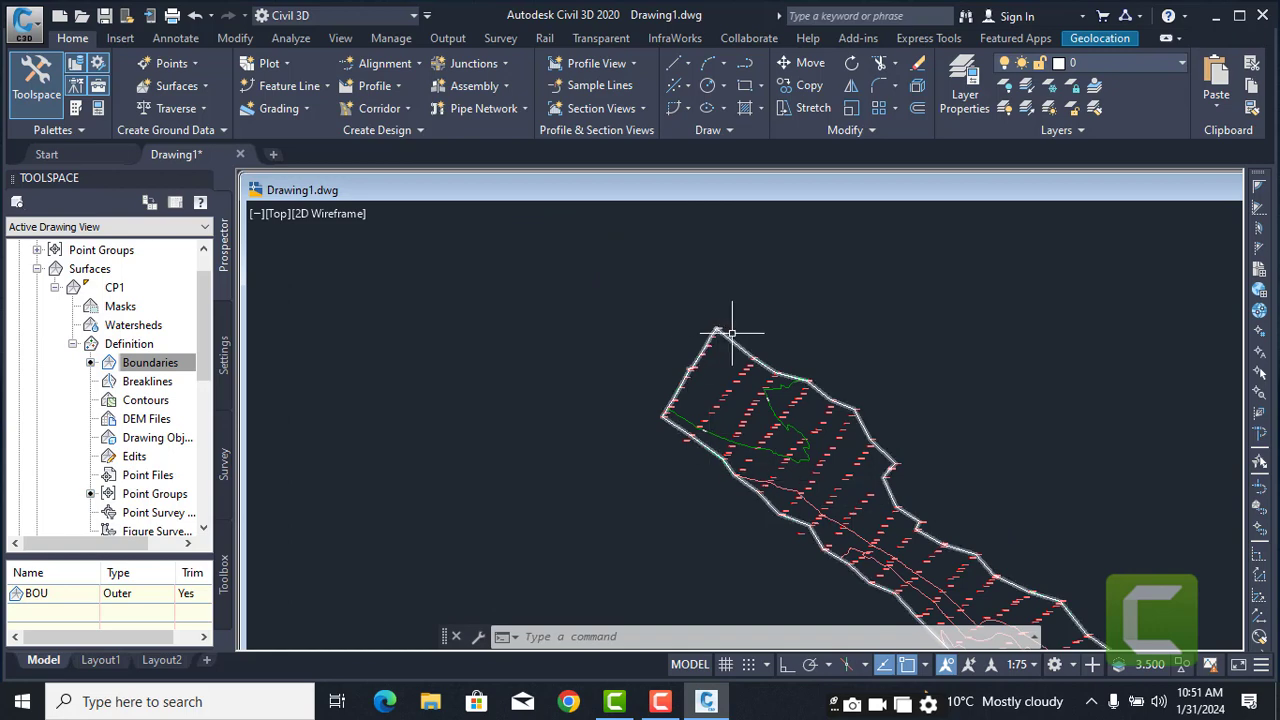
scroll(732, 333, "up", 5)
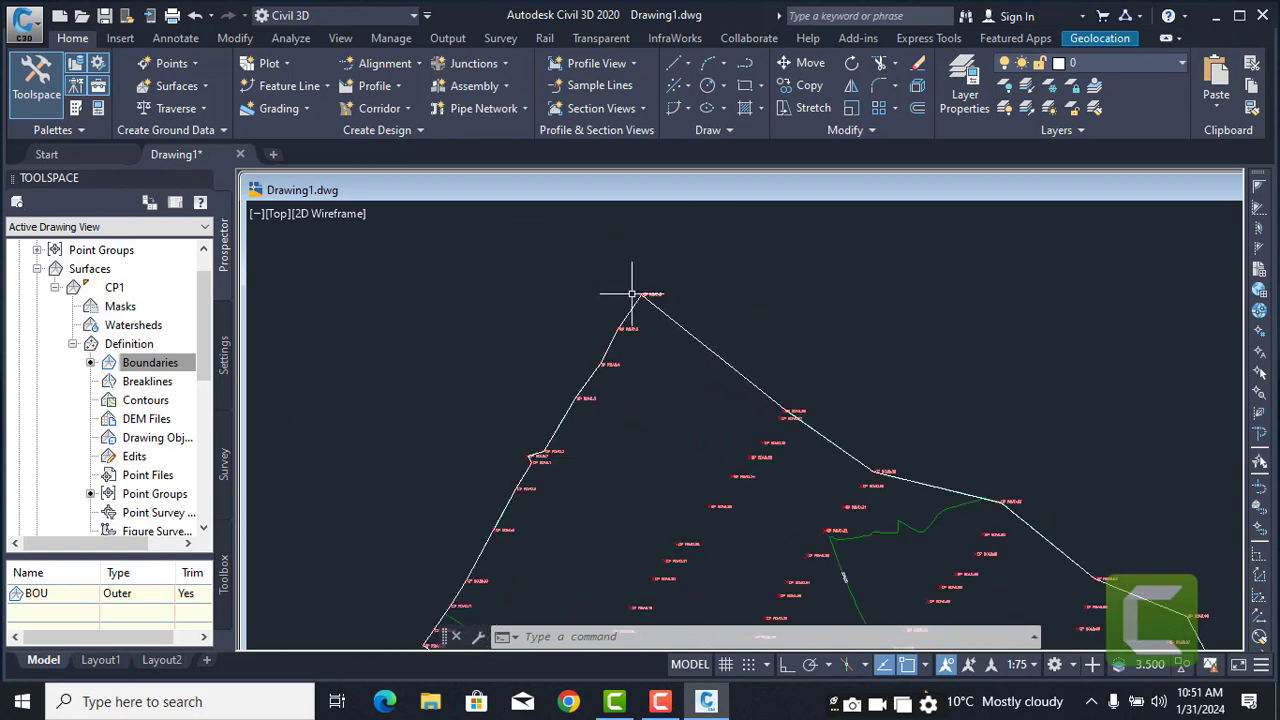
scroll(632, 294, "down", 5)
middle_click_drag(669, 377, 594, 263)
middle_click_drag(897, 518, 812, 389)
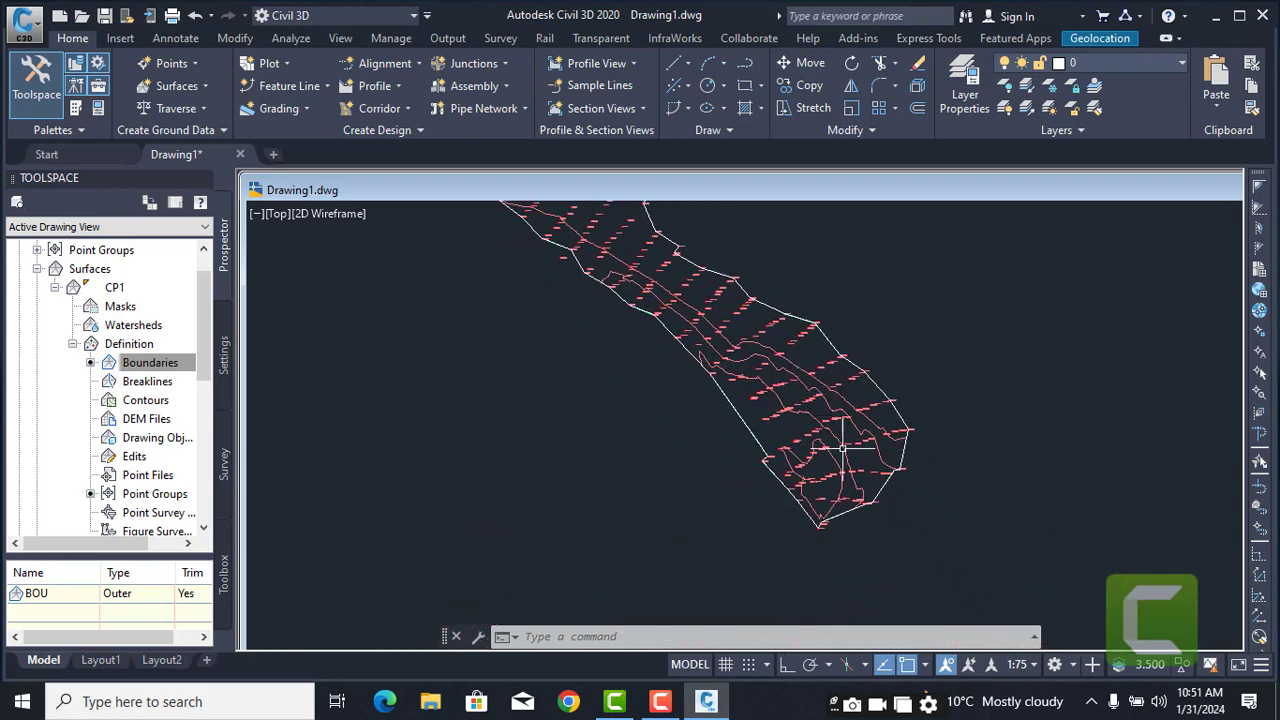
mouse_move(842, 449)
middle_mouse_down()
mouse_move(894, 543)
mouse_move(974, 566)
middle_mouse_up()
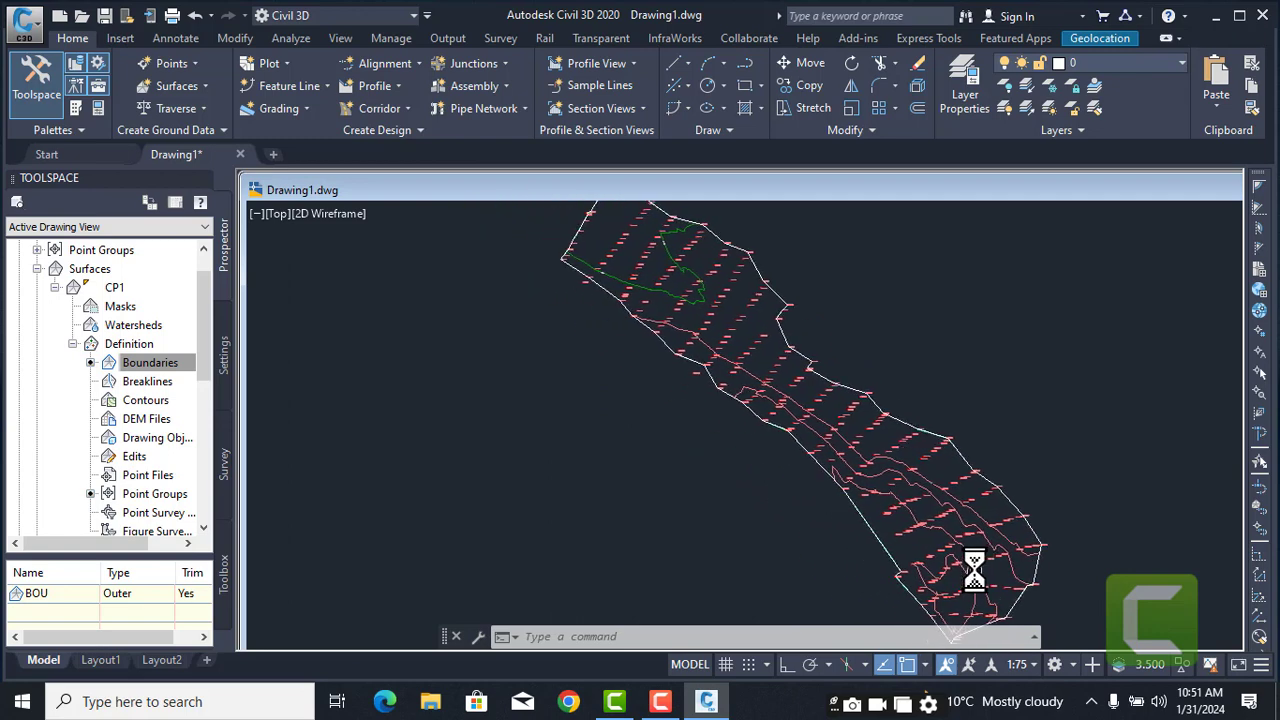
middle_click_drag(806, 438, 892, 507)
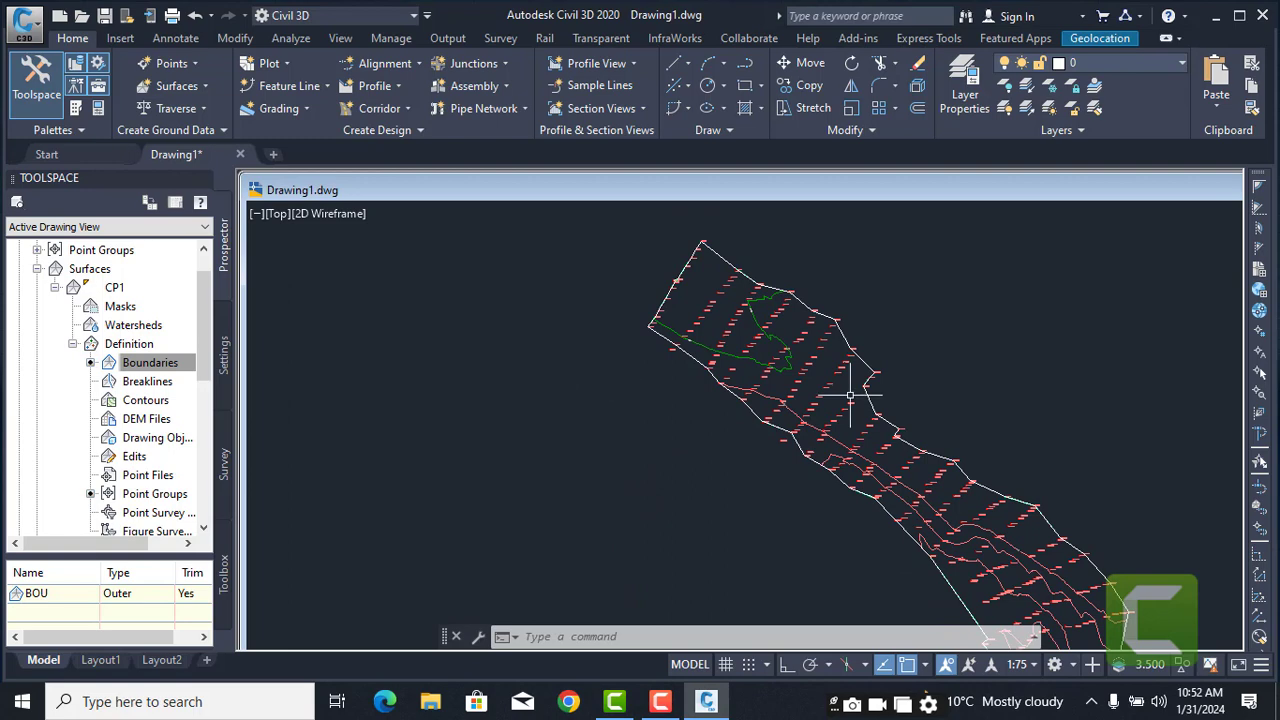
mouse_move(850, 396)
middle_mouse_down()
mouse_move(843, 380)
mouse_move(741, 372)
middle_mouse_up()
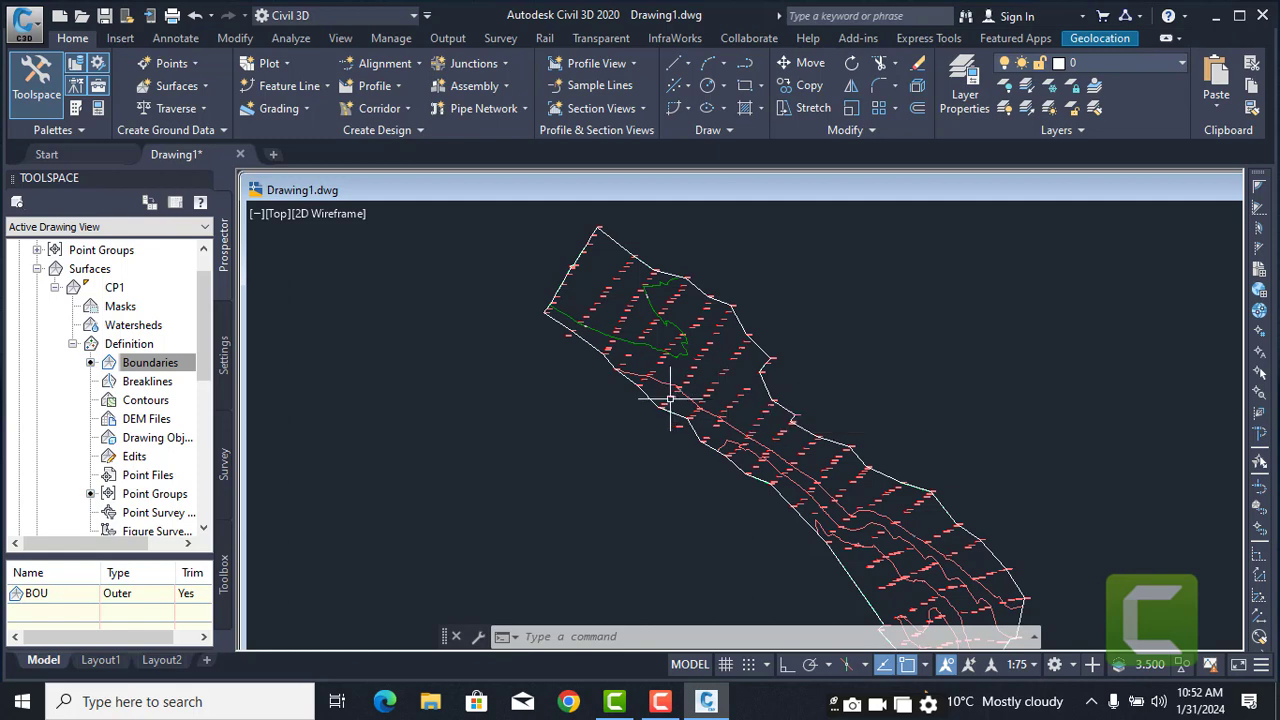
mouse_move(670, 399)
left_click(679, 329)
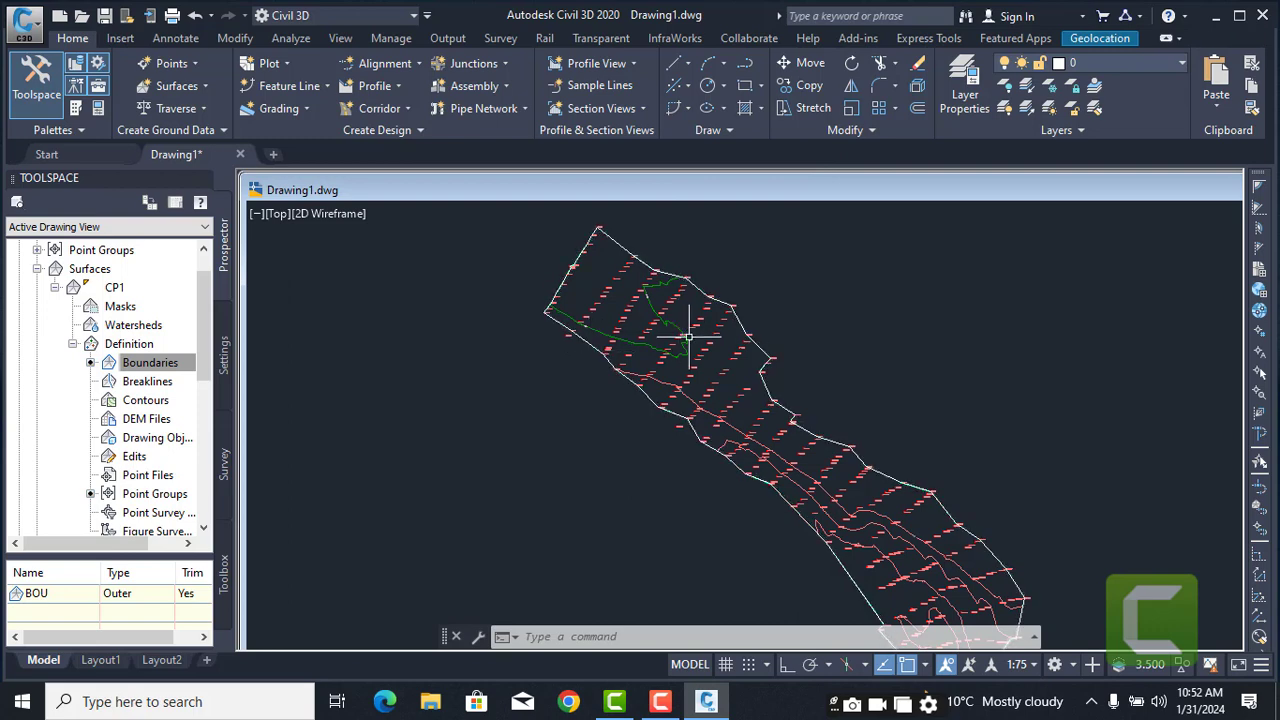